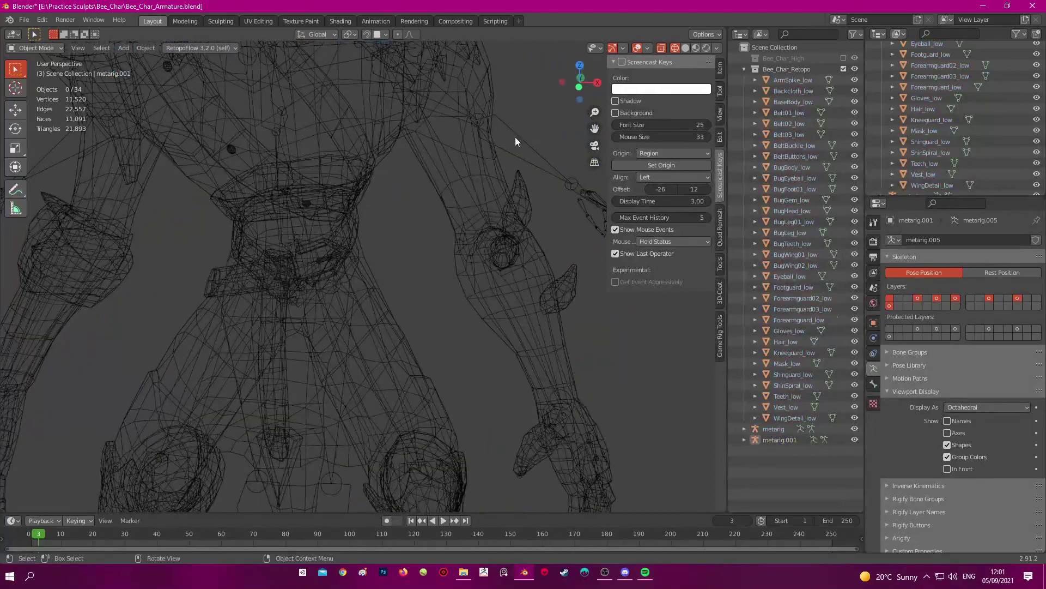
Edit the bones of metarig.001 and, in side view, move the head bone's tip forward to the top of the character's head
key("KP_1")
scroll(515, 136, "down", 3)
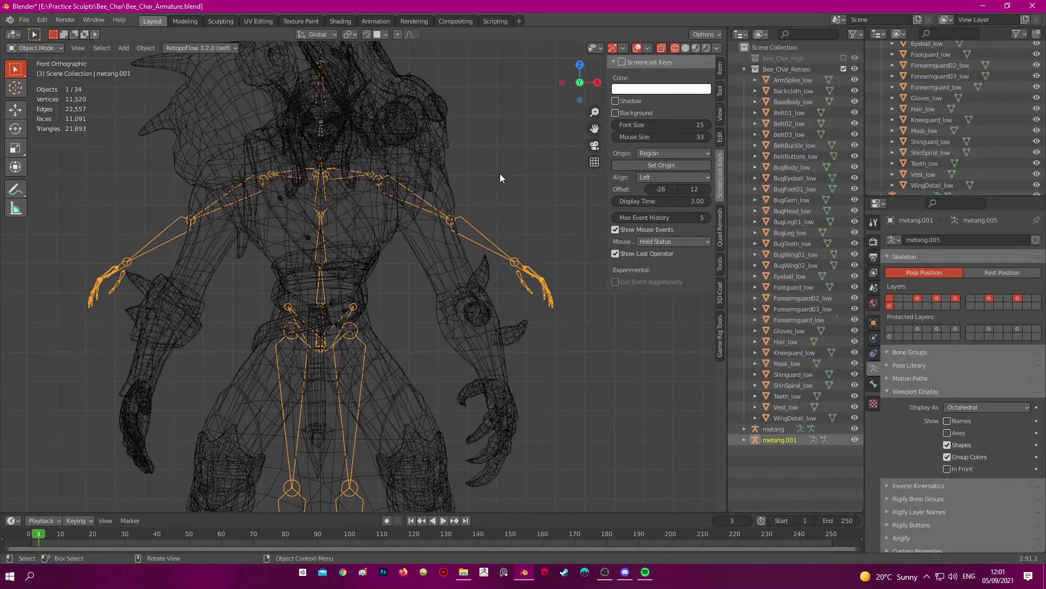
key("KP_3")
key("shift+z")
key("Tab")
key("shift+z")
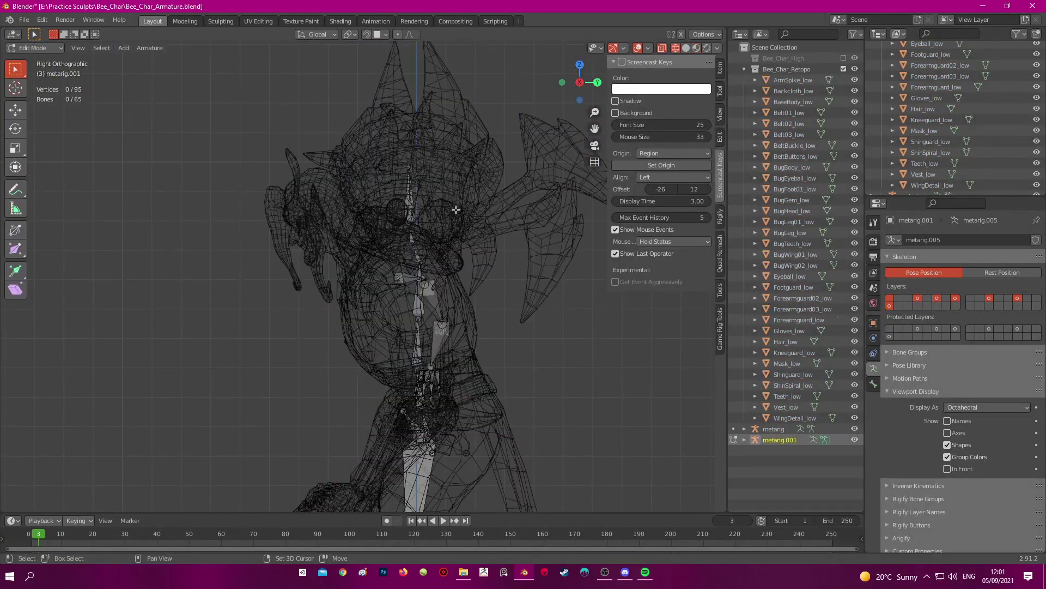
key("Escape")
scroll(425, 171, "up", 5)
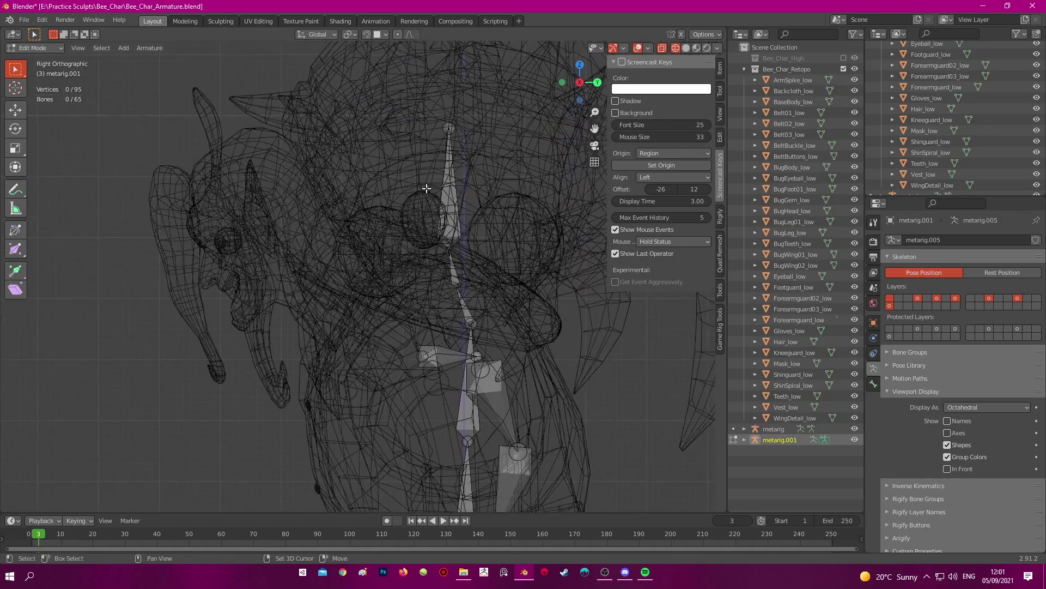
key("g")
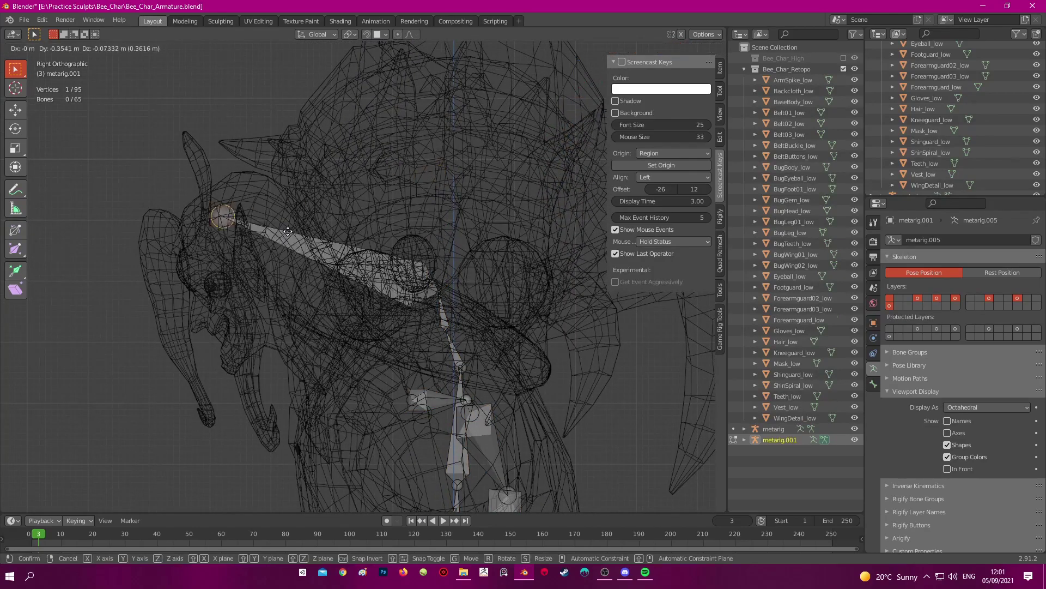
left_click(200, 195)
middle_click_drag(201, 196, 202, 149, "shift")
Move the two joints below the head bone's tip forward so the neck chain follows the character's hunched neck
left_click(439, 278)
middle_click_drag(439, 279, 379, 213, "shift")
left_click(421, 223, "shift")
key("KP_3")
left_click(382, 180)
key("g")
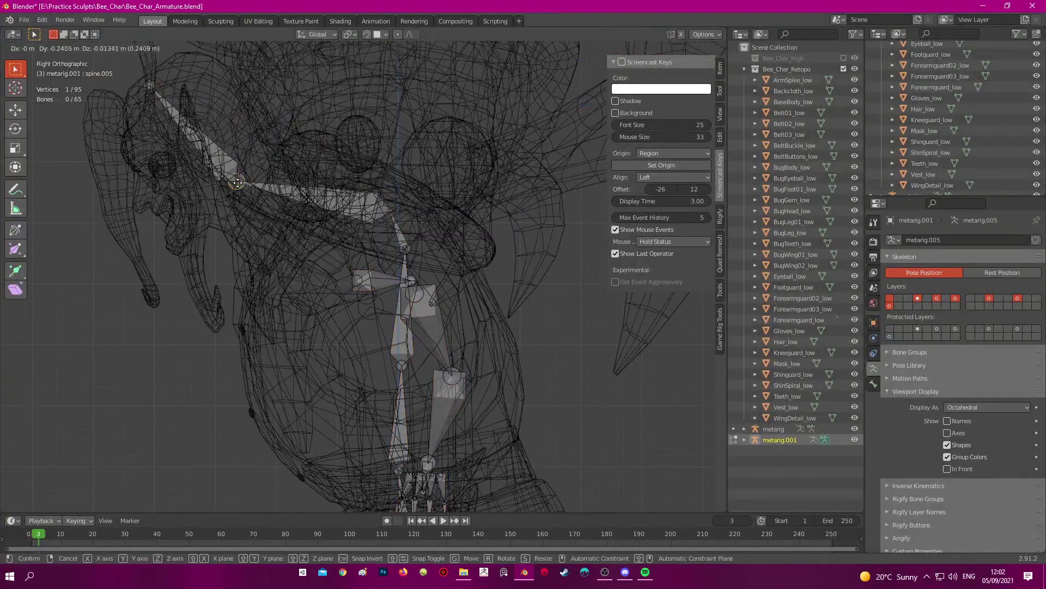
left_click(233, 195)
left_click(387, 209)
key("g")
left_click(309, 196)
middle_click_drag(308, 196, 376, 233)
Enable X-axis mirroring and, in front view, move the left shoulder and elbow joints into the mesh's arm
left_click(681, 35)
left_click(352, 180)
key("KP_1")
key("g")
left_click(403, 160)
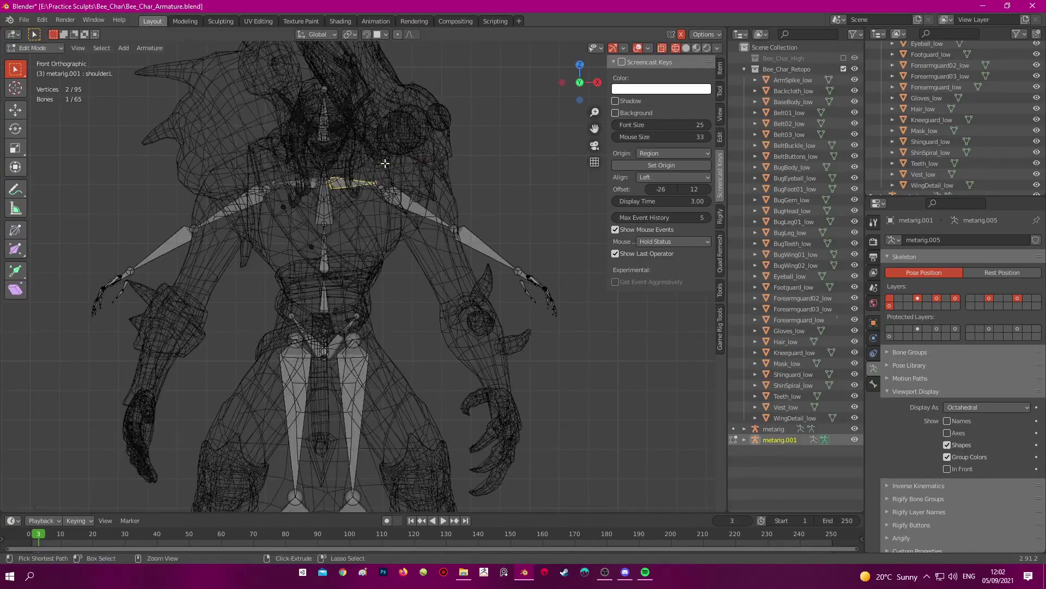
key("ctrl+z")
left_click_drag(366, 172, 390, 198)
key("g")
left_click(420, 195)
key("g")
left_click(465, 301)
middle_click_drag(464, 301, 418, 222, "shift")
Select all left hand bones, rotate them 66.8° in front view, and align them with the mesh hand at the wrist
key("c")
key("r")
key("g")
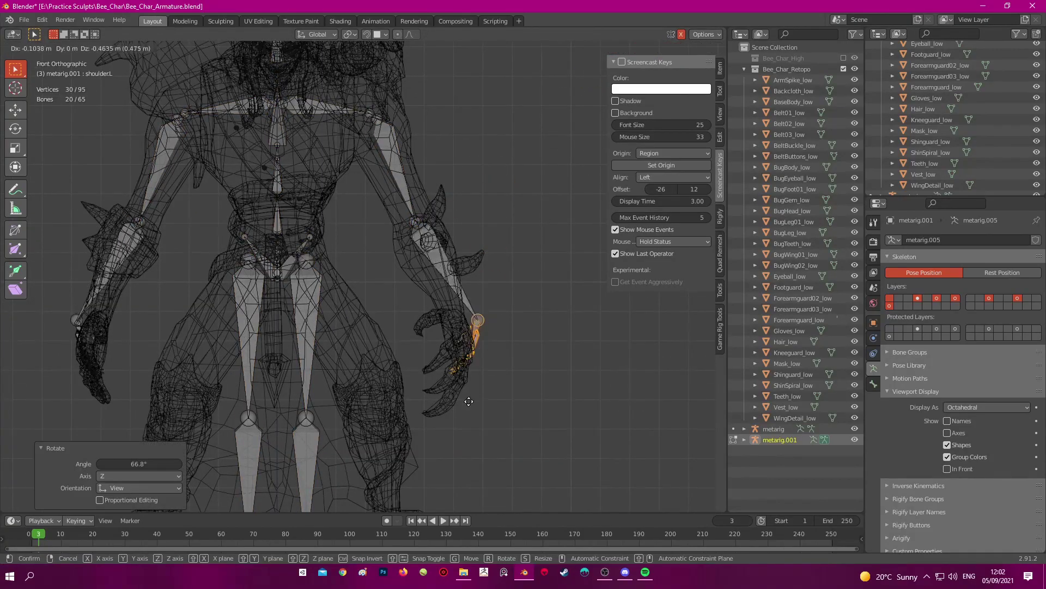
left_click(512, 367)
key("KP_3")
key("shift+z")
key("r")
key("shift+z")
key("KP_1")
key("g")
left_click(454, 274)
Turn on snapping with faces as the snap target
scroll(430, 163, "up", 5)
middle_click_drag(409, 76, 340, 109)
left_click(379, 33)
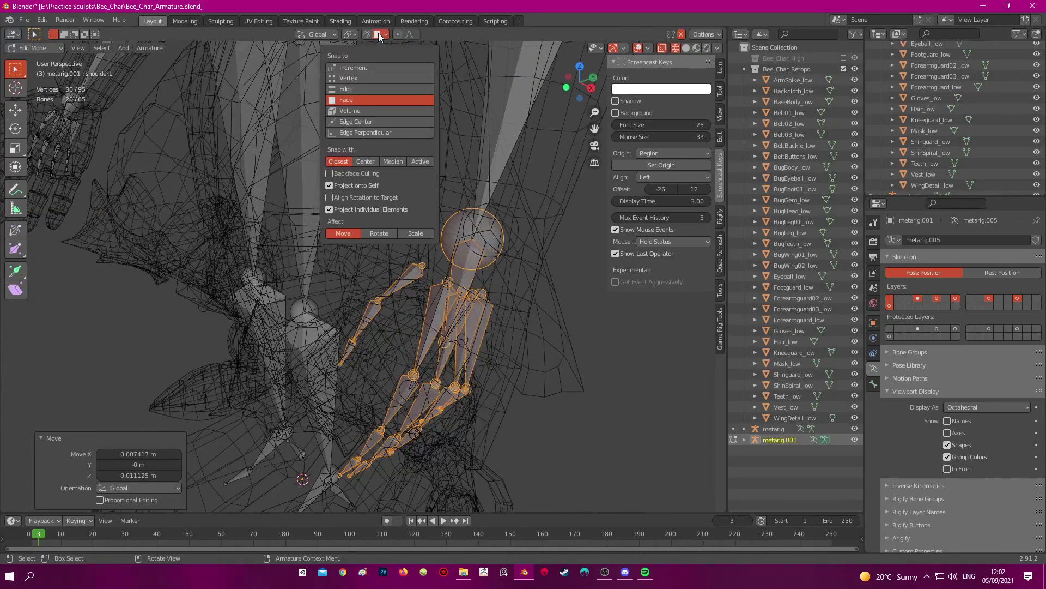
left_click(365, 34)
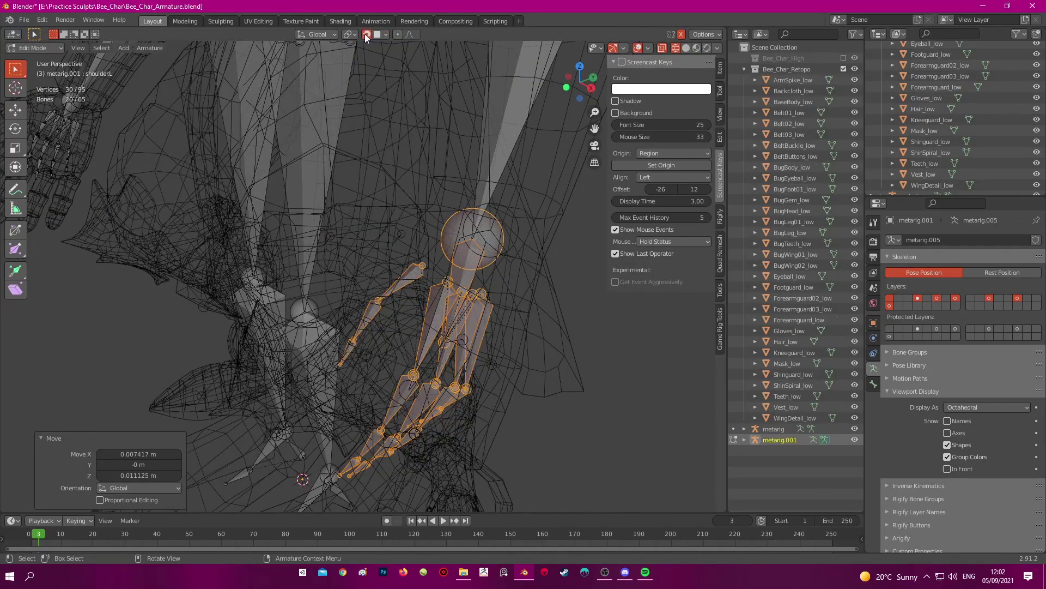
left_click(384, 34)
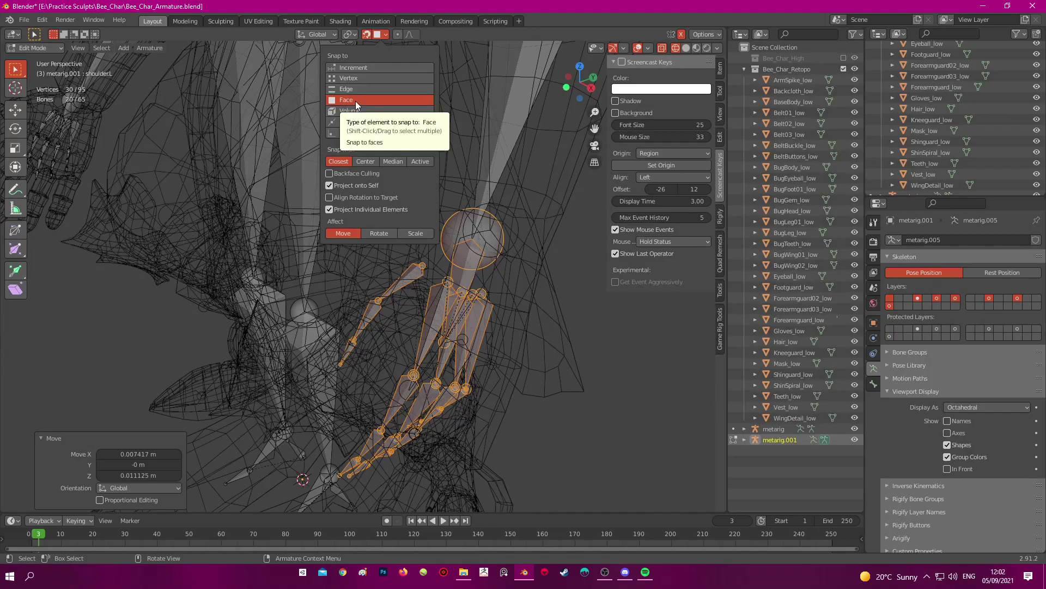
Select a single left thumb joint and snap it onto the mesh thumb's knuckle
scroll(451, 257, "up", 2)
key("shift+z")
middle_click_drag(450, 257, 436, 188, "shift")
key("shift+z")
middle_click_drag(366, 236, 404, 281)
key("alt+a")
key("c")
left_click(381, 255)
right_click(381, 255)
key("shift+z")
key("shift+z")
key("shift+z")
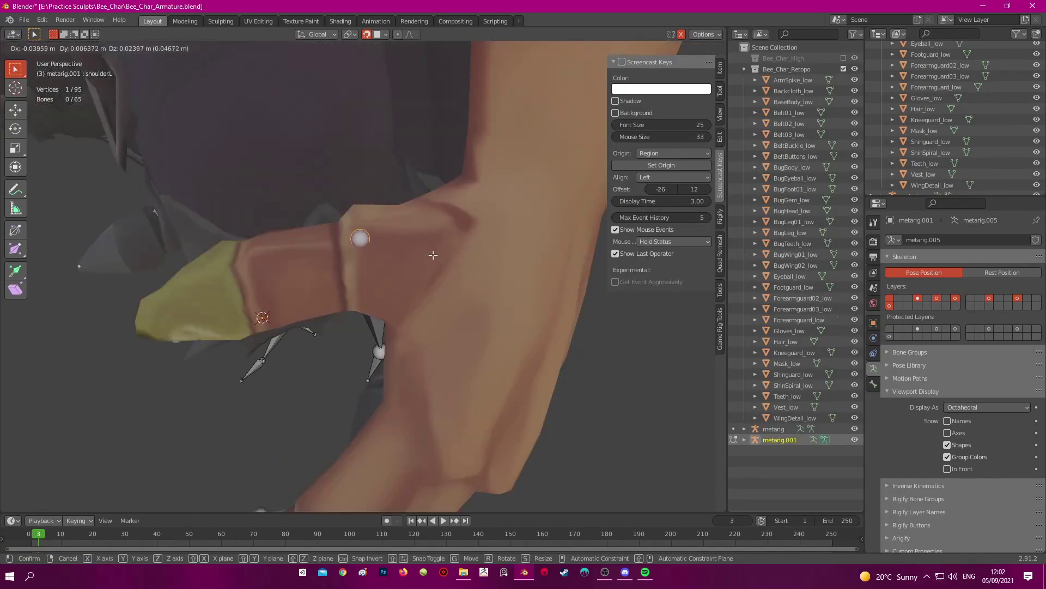
left_click(433, 255)
Select another left thumb joint and snap it onto the mesh thumb
key("shift+z")
mouse_move(402, 353)
middle_mouse_down()
mouse_move(399, 303)
mouse_move(388, 351)
middle_mouse_up()
key("a")
key("a")
key("c")
left_click(399, 297)
right_click(399, 297)
key("g")
left_click(265, 141)
Refine the thumb joints' placement along the mesh thumb towards the claw, checking against the textured surface
key("a")
key("a")
key("g")
left_click(225, 278)
key("shift+z")
mouse_move(225, 277)
middle_mouse_down()
mouse_move(273, 248)
mouse_move(267, 214)
middle_mouse_up()
key("g")
middle_click_drag(242, 262, 318, 309)
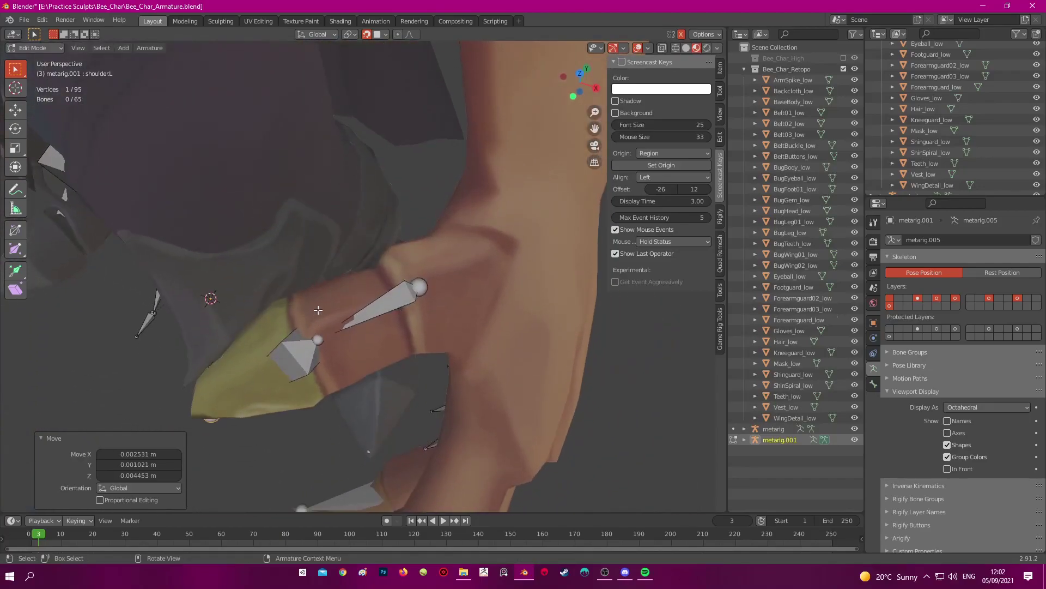
key("shift+z")
key("shift+z")
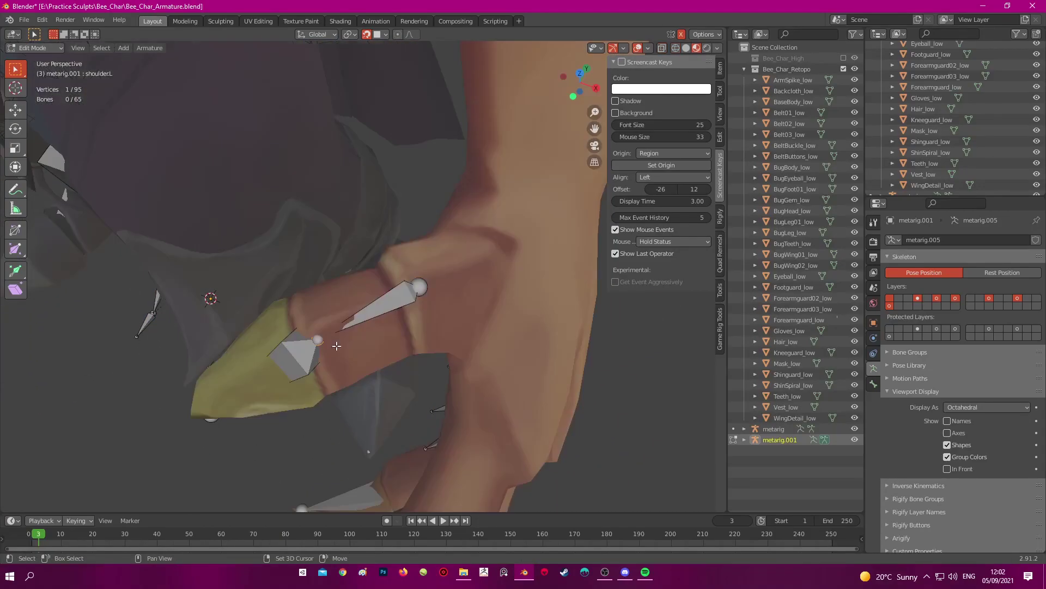
key("Escape")
Nudge the selected thumb joint from another viewing angle to fit it to the mesh thumb
middle_click_drag(421, 286, 415, 229)
key("shift+z")
mouse_move(366, 86)
middle_mouse_down()
mouse_move(344, 88)
mouse_move(432, 200)
mouse_move(435, 226)
middle_mouse_up()
key("shift+z")
key("g")
left_click(416, 176)
Select the three left thumb bones and shift the whole chain slightly within the mesh thumb
mouse_move(415, 176)
middle_mouse_down()
mouse_move(396, 116)
mouse_move(369, 148)
mouse_move(390, 158)
middle_mouse_up()
key("a")
scroll(396, 116, "down", 6)
key("shift+z")
key("a")
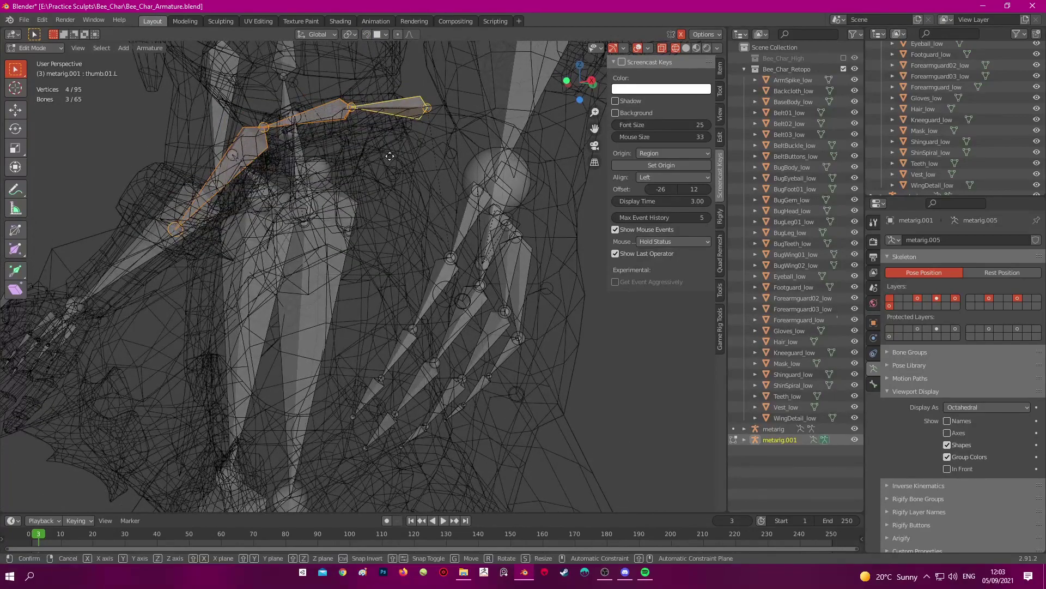
left_click(408, 166)
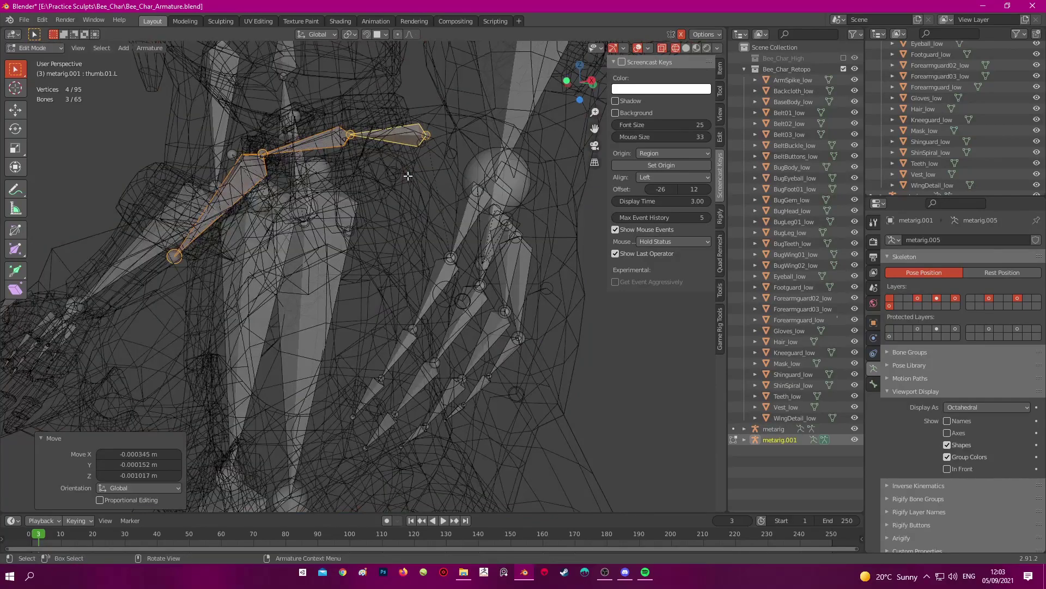
Adjust the tip joint of thumb.03.L within the mesh thumb and save the file
middle_click_drag(407, 175, 437, 172)
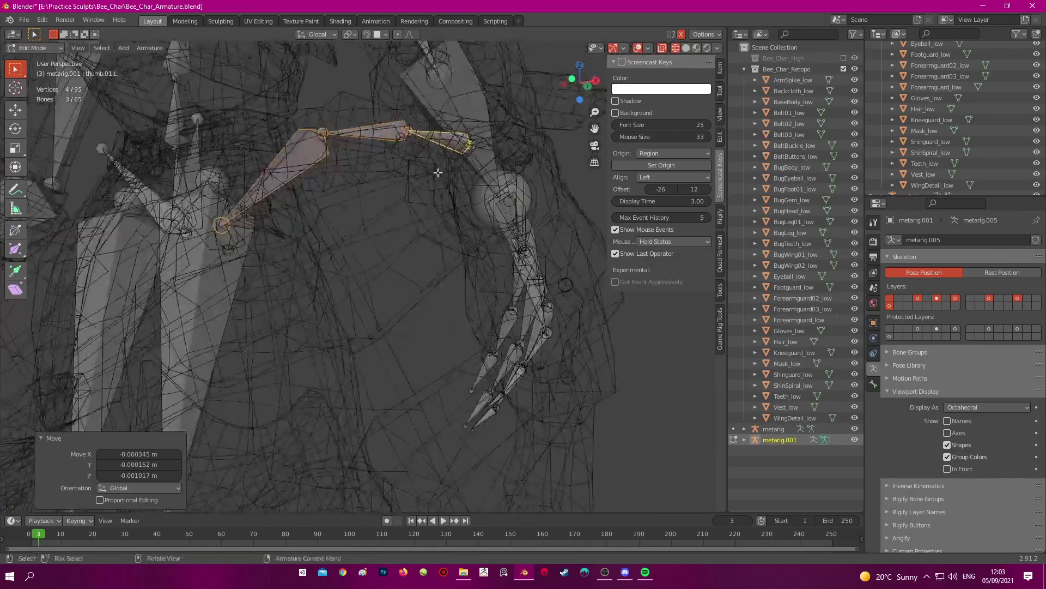
left_click(223, 218)
mouse_move(266, 238)
middle_mouse_down()
mouse_move(456, 262)
mouse_move(445, 262)
mouse_move(433, 195)
mouse_move(404, 197)
mouse_move(381, 252)
mouse_move(390, 257)
mouse_move(376, 226)
mouse_move(386, 210)
mouse_move(362, 227)
mouse_move(204, 224)
middle_mouse_up()
key("shift+z")
left_click(438, 212)
key("shift+z")
key("a")
key("ctrl+s")
Shift the left thumb's tip joint slightly and compare the bones with the shaded hand
left_click(205, 223)
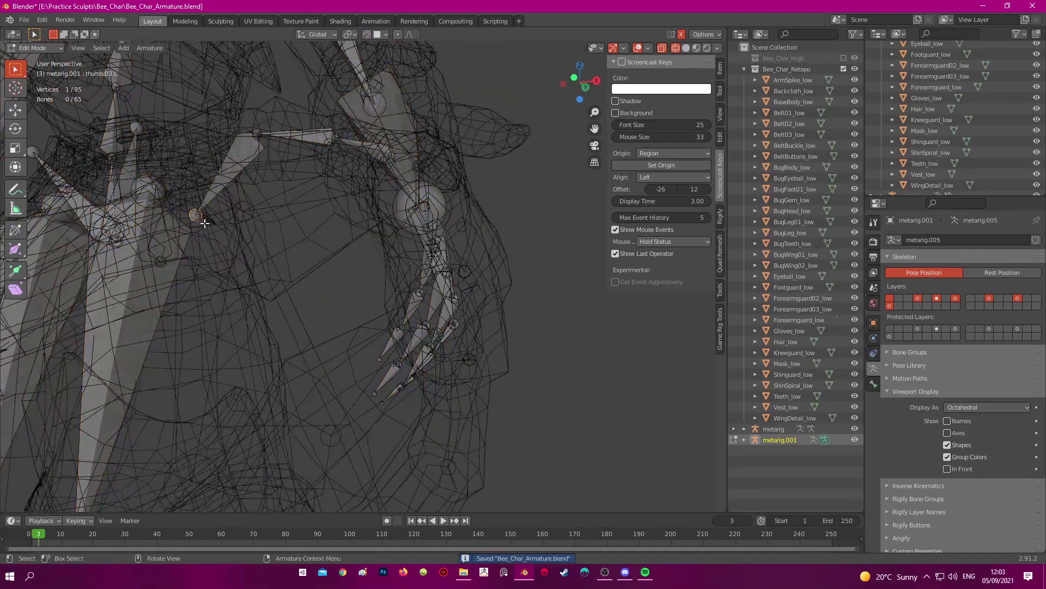
left_click(208, 212)
key("shift+z")
middle_click_drag(287, 224, 340, 283)
scroll(309, 243, "down", 4)
key("shift+z")
key("a")
key("a")
In side view, move the left ankle joint back into the mesh's ankle
middle_click_drag(418, 305, 364, 279)
scroll(401, 283, "up", 3)
key("Tab")
key("KP_3")
scroll(416, 258, "up", 4)
middle_click_drag(599, 414, 446, 261, "shift")
key("Tab")
left_click_drag(386, 266, 428, 290)
key("g")
left_click(496, 252)
middle_click_drag(475, 330, 452, 311, "shift")
Select the left foot's bones and, viewed from below, move them outward onto the mesh foot
left_click_drag(349, 267, 366, 287)
middle_click_drag(366, 287, 485, 376)
key("KP_3")
scroll(308, 310, "down", 1)
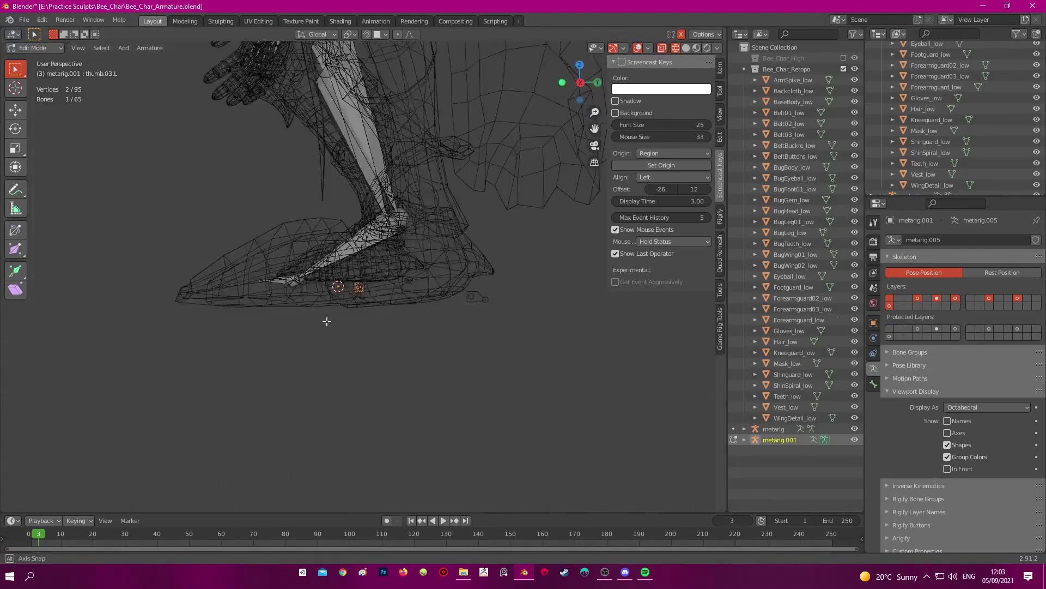
middle_click_drag(308, 311, 350, 374)
scroll(337, 272, "down", 2)
key("c")
left_click_drag(337, 247, 354, 338)
right_click(369, 355)
key("ctrl+KP_1")
key("ctrl+KP_7")
key("shift+z")
key("g")
left_click(463, 243)
key("shift+z")
Move the left toe tip and another foot joint so the foot bones follow the mesh foot's outward angle
left_click(432, 170)
key("g")
left_click(482, 158)
left_click(435, 249)
key("g")
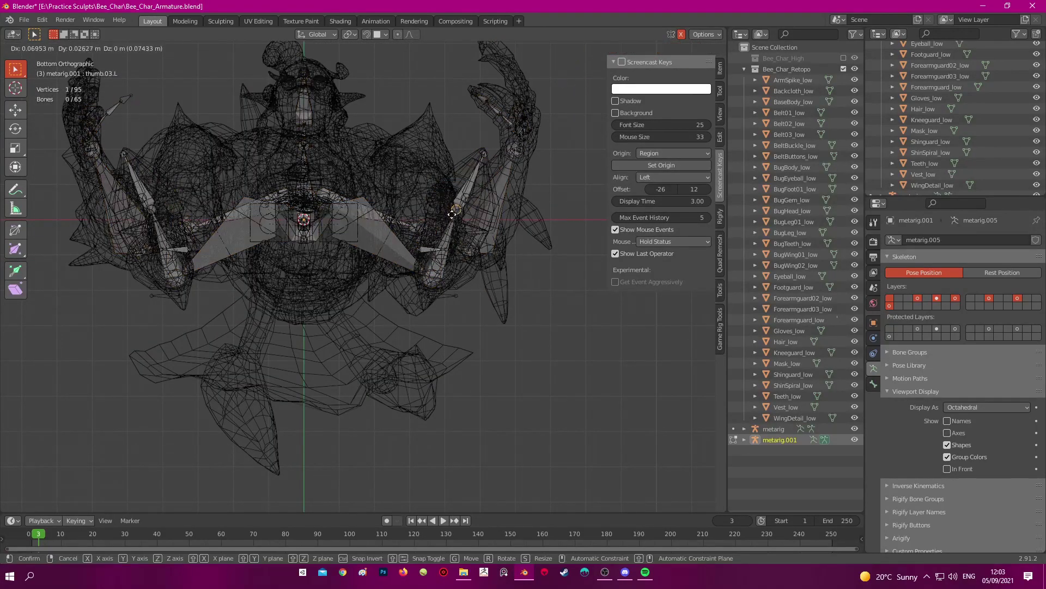
left_click(435, 263)
Select the heel.02.L bone and, in side view, move it back beneath the mesh's heel
key("shift+z")
middle_click_drag(434, 262, 348, 218)
key("shift+z")
middle_click_drag(348, 272, 327, 305)
left_click(315, 321)
key("KP_3")
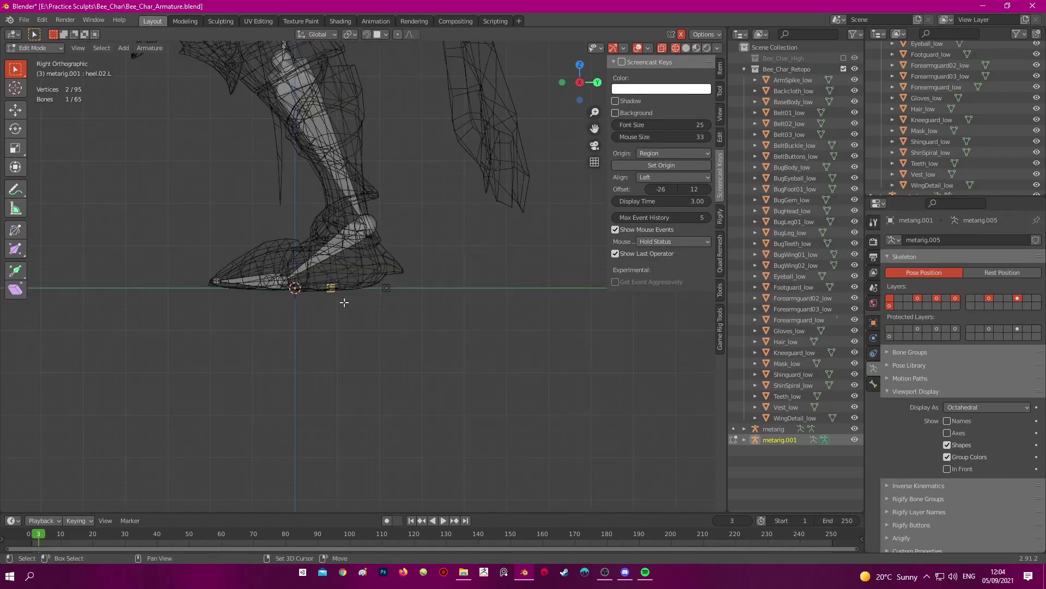
left_click(409, 300)
middle_click_drag(410, 301, 369, 321)
In front view, fit the left knee joint to the mesh's knee and return metarig.001 to Object Mode
left_click_drag(377, 314, 426, 315)
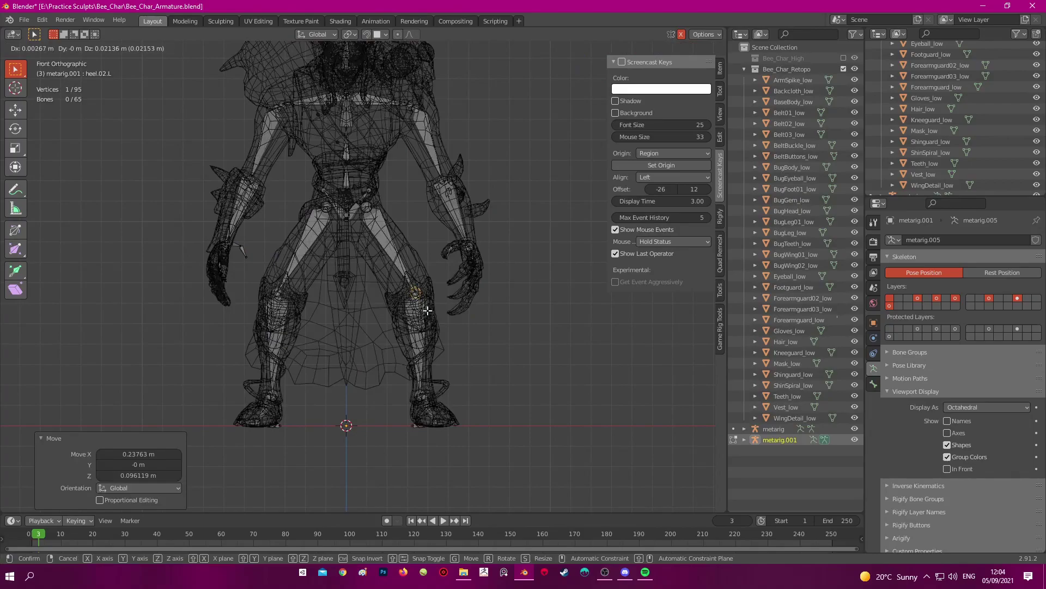
left_click(428, 310)
scroll(428, 310, "down", 2)
mouse_move(427, 309)
middle_mouse_down()
mouse_move(395, 324)
mouse_move(439, 300)
mouse_move(459, 303)
mouse_move(397, 283)
mouse_move(449, 270)
mouse_move(382, 282)
mouse_move(446, 245)
middle_mouse_up()
key("shift+z")
scroll(397, 282, "up", 3)
key("Tab")
key("shift+z")
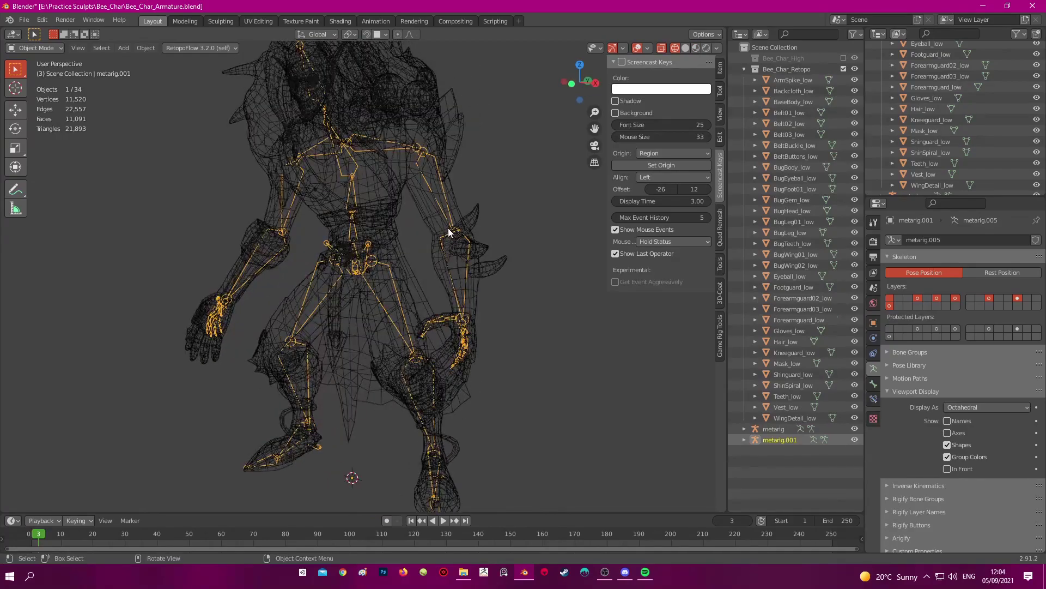
Delete the metarig.001 armature, select the original metarig and show the shaded character in front view
key("x")
left_click(448, 228)
left_click(440, 201)
left_click(440, 200)
key("shift+z")
mouse_move(439, 245)
middle_mouse_down()
mouse_move(462, 243)
mouse_move(384, 261)
mouse_move(437, 258)
middle_mouse_up()
key("shift+z")
key("KP_1")
key("shift+z")
scroll(448, 192, "up", 2)
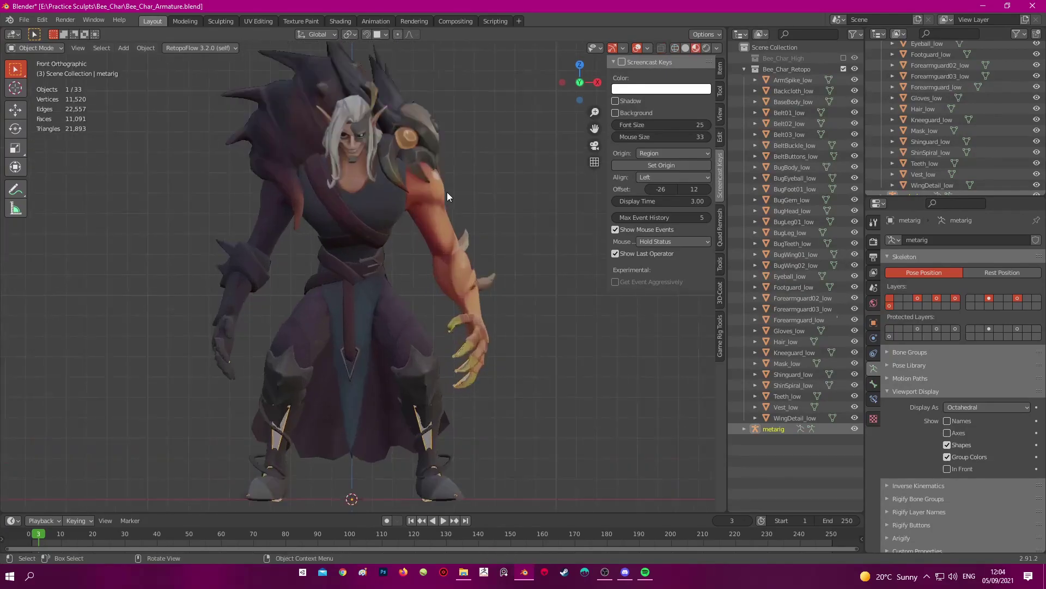
Generate the Rigify control rig from the selected metarig
middle_click_drag(447, 192, 398, 207)
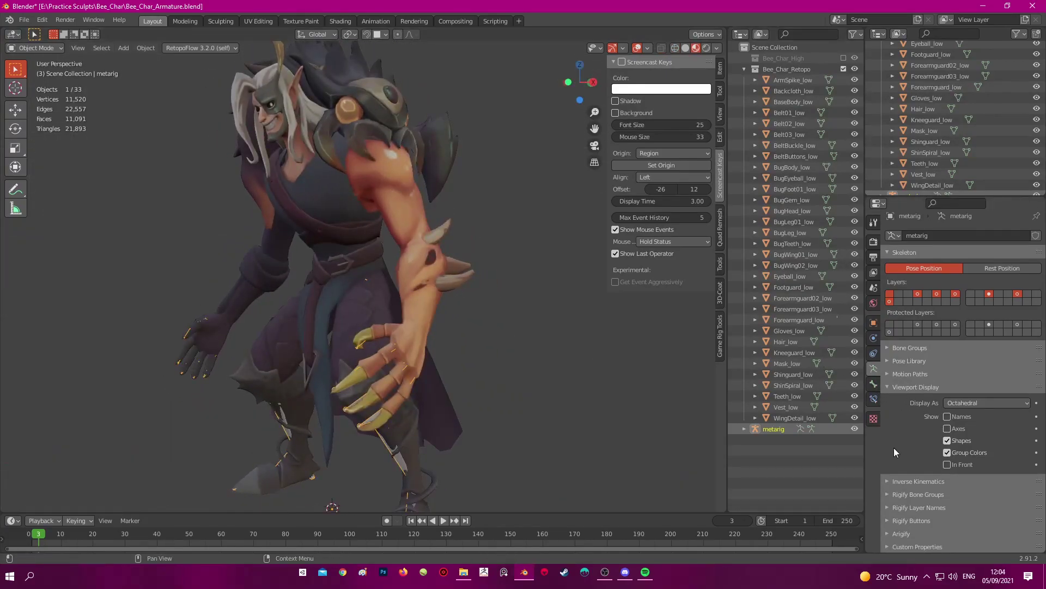
left_click(909, 534)
left_click(908, 534)
left_click(909, 521)
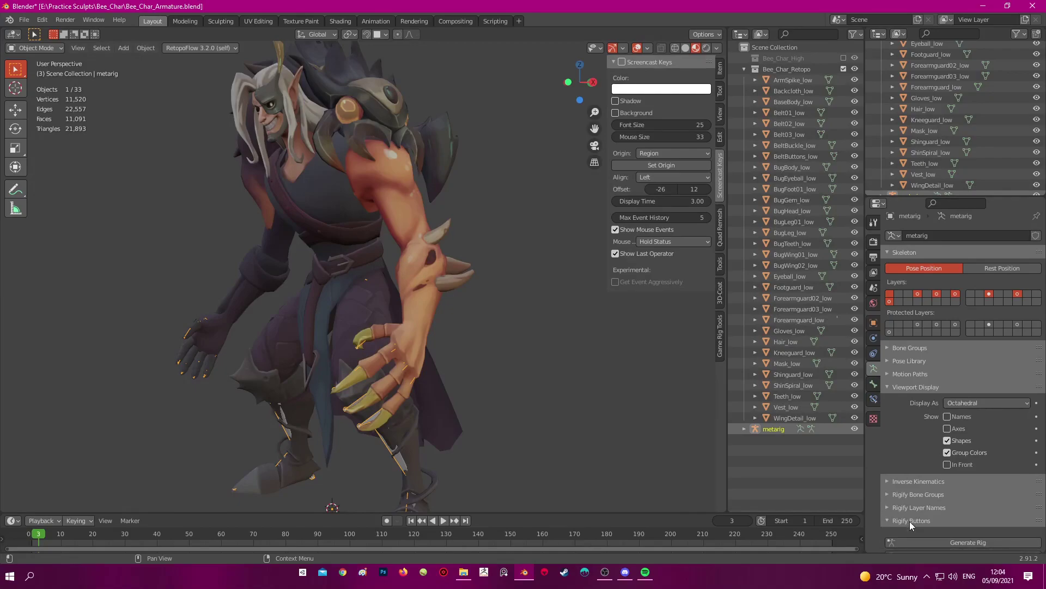
scroll(910, 521, "down", 2)
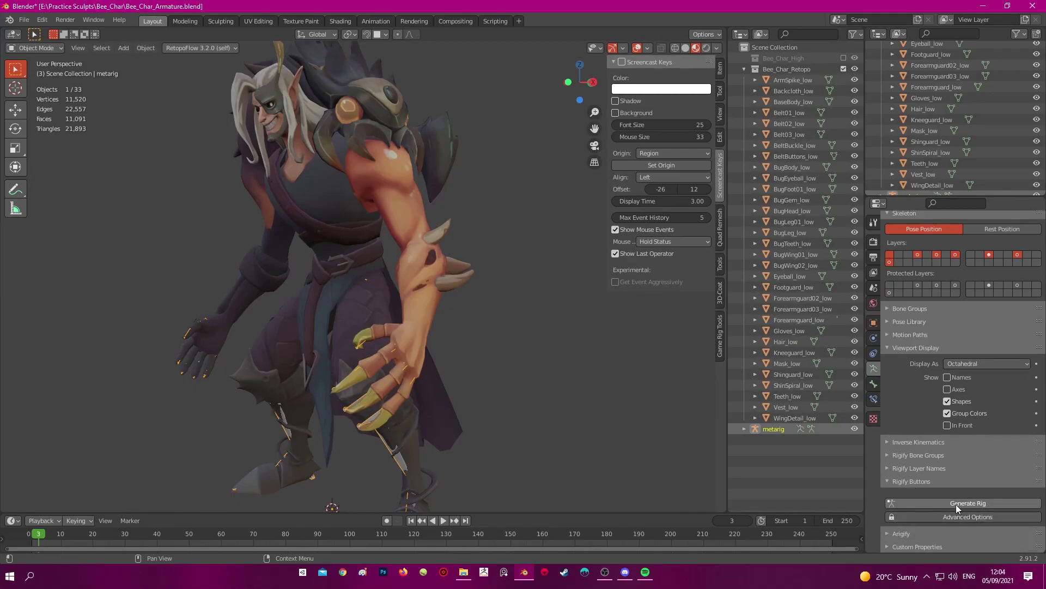
middle_click_drag(468, 277, 536, 238)
key("shift+z")
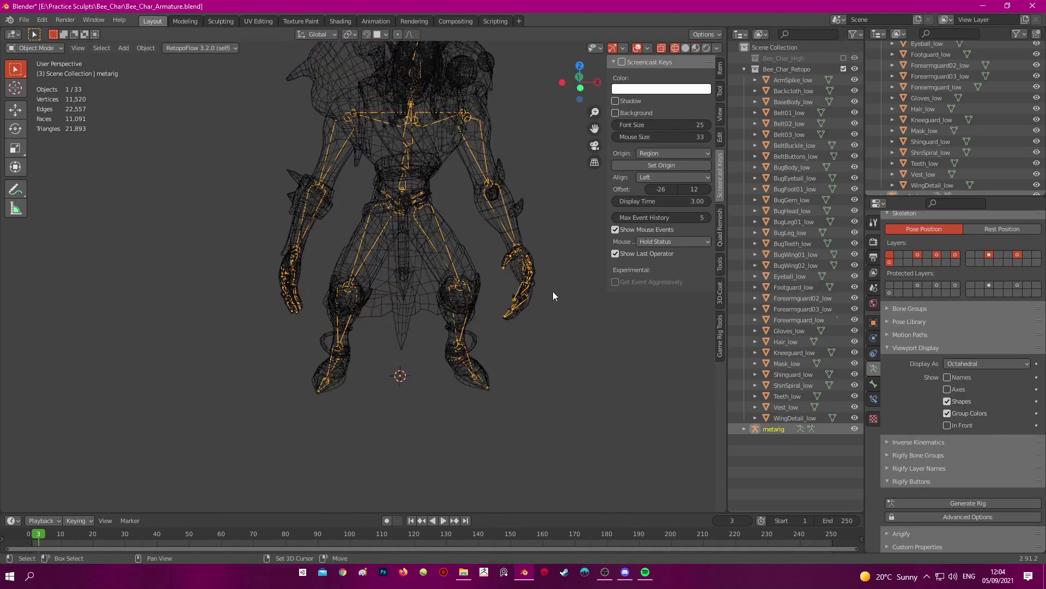
left_click(959, 502)
Switch the generated rig to Pose Mode and test moving the left forearm FK control
middle_click_drag(414, 283, 472, 339)
left_click(473, 339)
left_click(459, 348)
key("KP_3")
key("shift+z")
mouse_move(408, 289)
middle_mouse_down()
mouse_move(479, 300)
mouse_move(444, 315)
mouse_move(495, 308)
mouse_move(464, 259)
mouse_move(518, 205)
middle_mouse_up()
key("Tab")
key("Tab")
key("ctrl+Tab")
left_click(452, 220)
key("g")
left_click(512, 209)
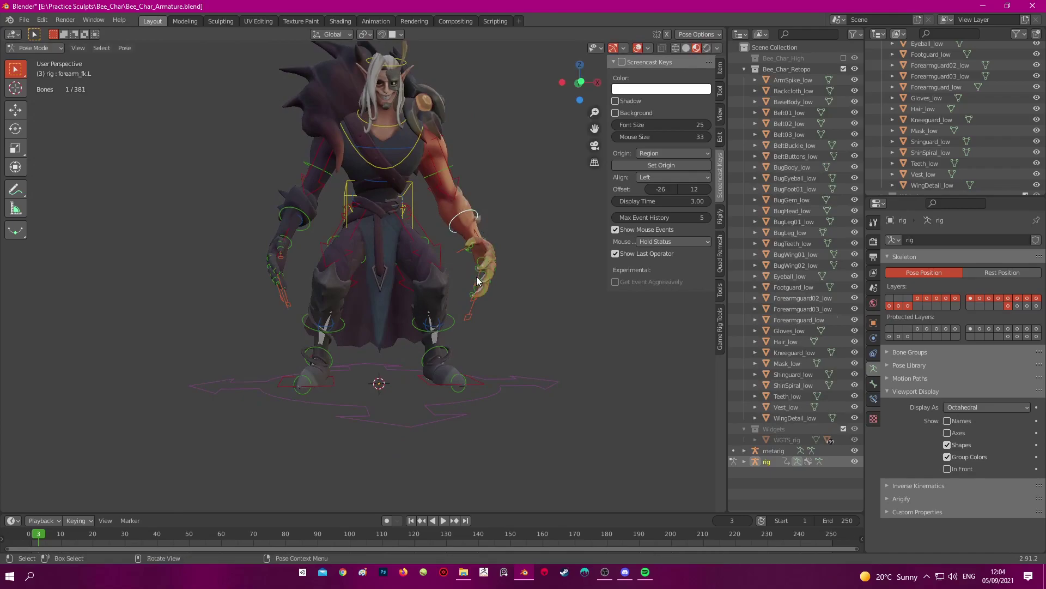
In wireframe display, test moving the left hand's IK control, hand_ik.L
key("shift+z")
middle_click_drag(497, 274, 489, 284)
left_click(498, 293)
key("g")
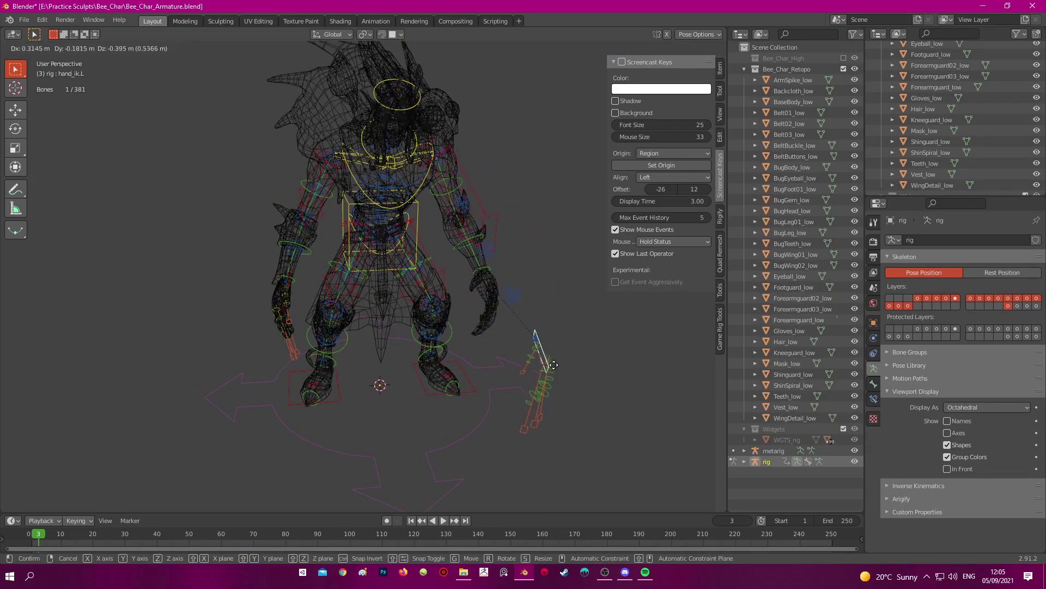
left_click(526, 281)
mouse_move(526, 275)
middle_mouse_down()
mouse_move(498, 261)
mouse_move(484, 277)
mouse_move(461, 262)
middle_mouse_up()
key("shift+z")
Return the rig to Object Mode, clear the selection and examine the generated rig against the shaded character
key("Tab")
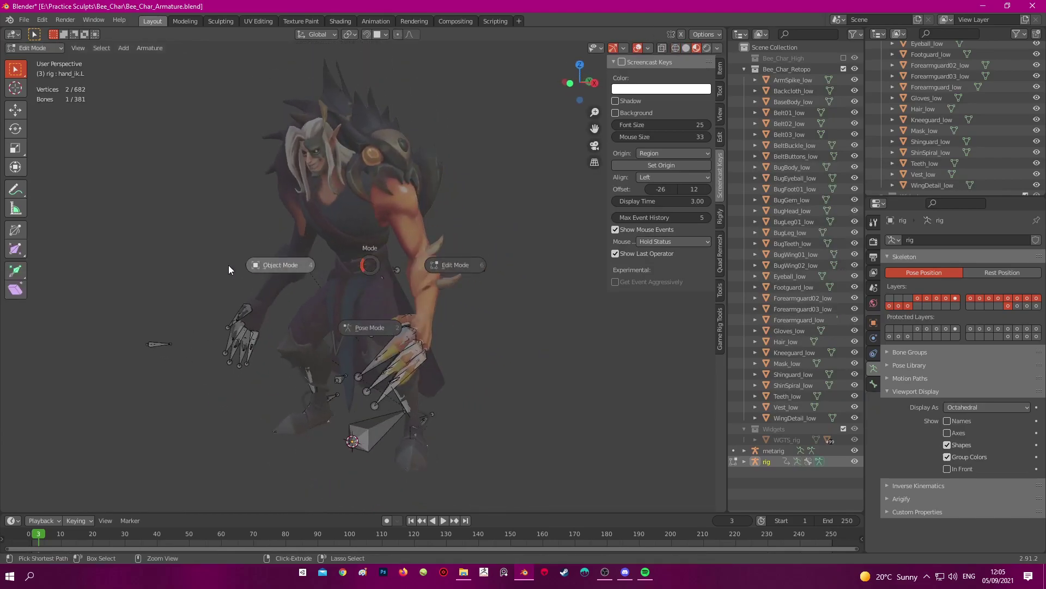
left_click(227, 270)
middle_click_drag(403, 243, 428, 160)
key("a")
key("alt+a")
middle_click_drag(349, 140, 494, 198, "alt")
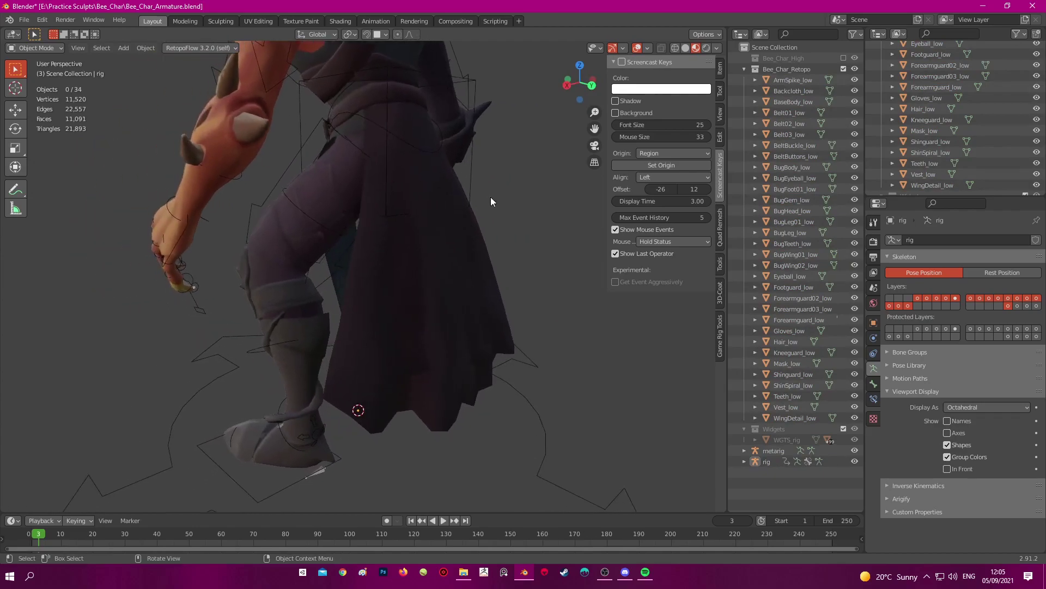
scroll(377, 218, "down", 2)
mouse_move(378, 218)
middle_mouse_down()
mouse_move(529, 211)
mouse_move(427, 208)
mouse_move(494, 207)
mouse_move(494, 158)
mouse_move(436, 192)
middle_mouse_up()
In the rig's Edit Mode, hide all visible bones and enable the armature layer that holds the deform bones
key("Tab")
key("shift+z")
key("a")
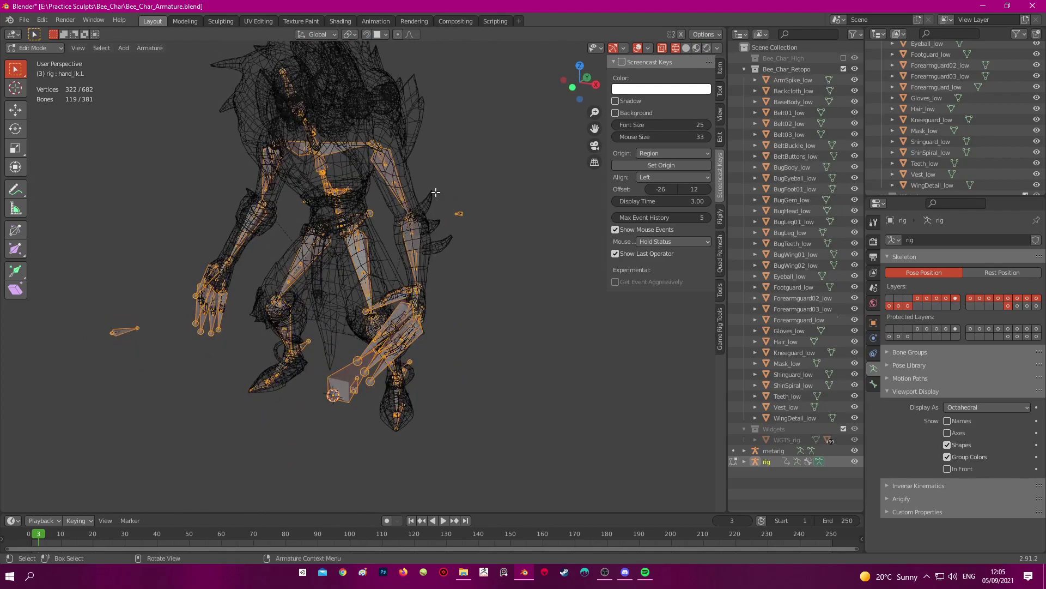
middle_click_drag(331, 212, 470, 261)
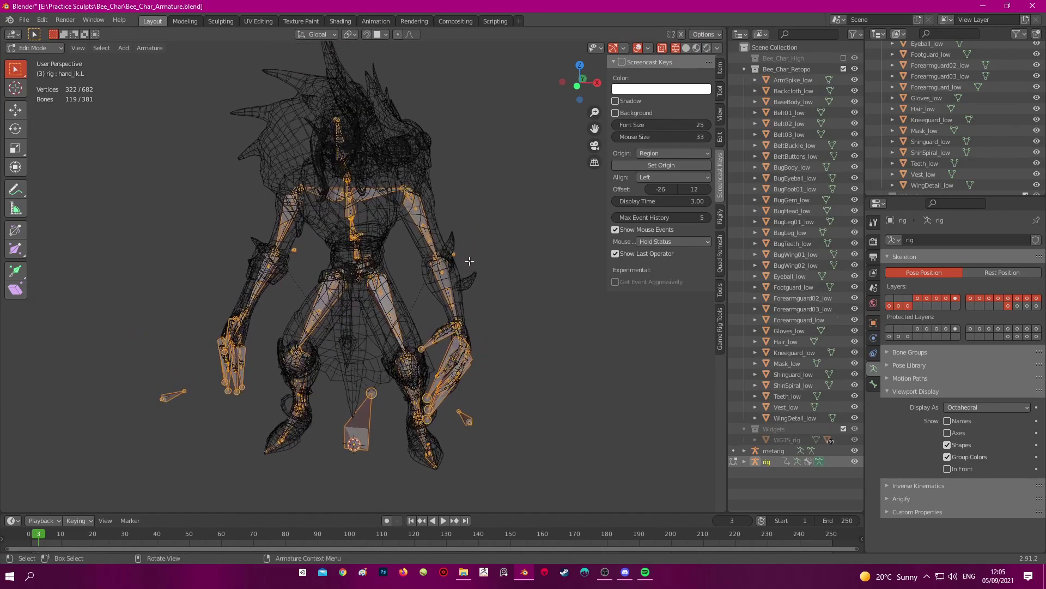
key("alt+a")
key("a")
middle_click_drag(469, 261, 452, 265)
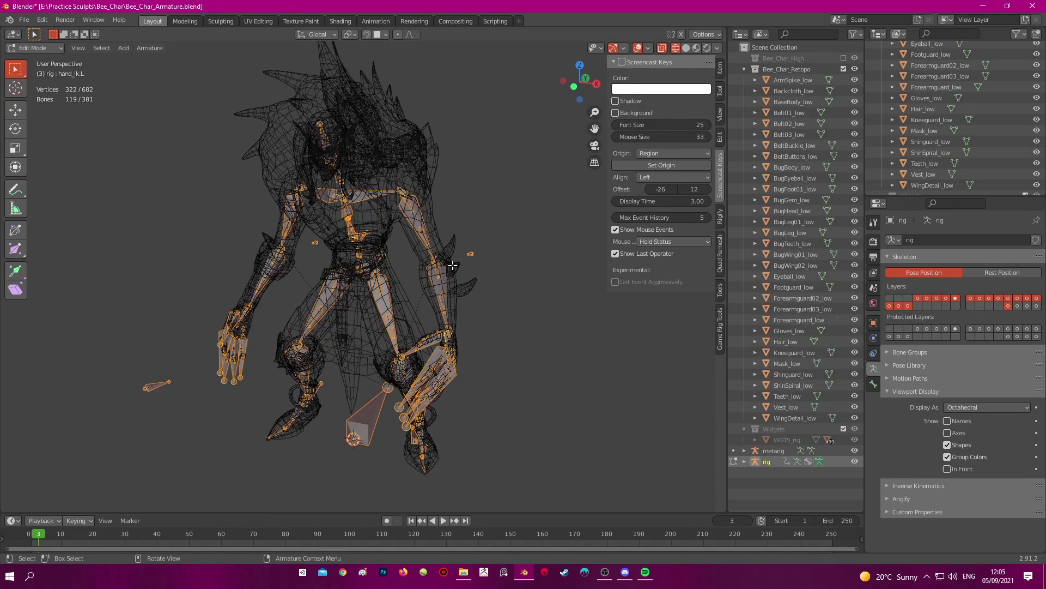
key("h")
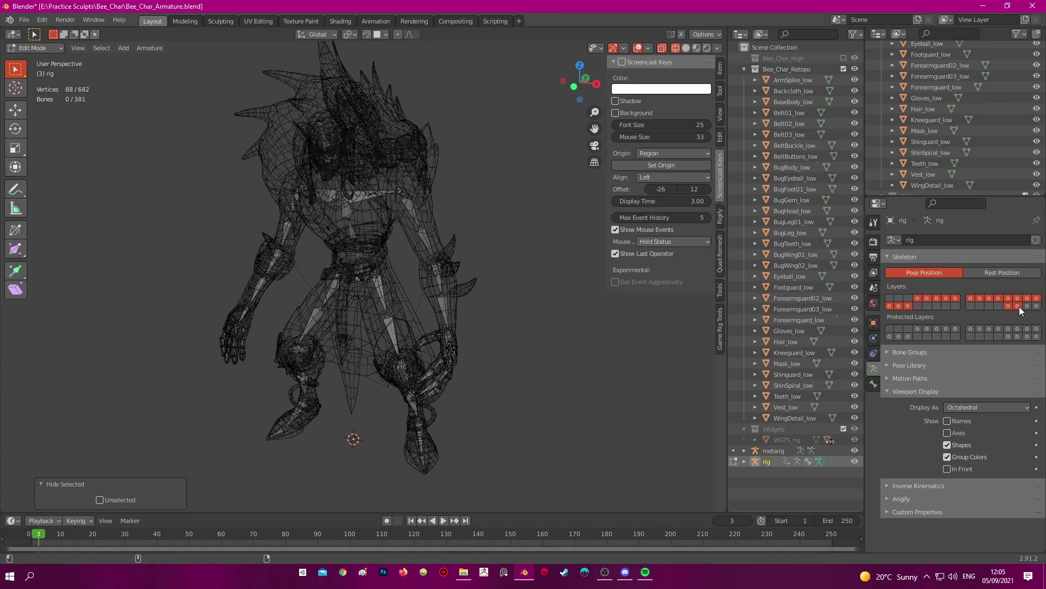
Examine the deform bones of the head and torso against the wireframe mesh
scroll(420, 182, "up", 2)
scroll(385, 191, "up", 3)
middle_click_drag(377, 147, 455, 226, "shift")
scroll(385, 192, "down", 2)
key("Tab")
key("Tab")
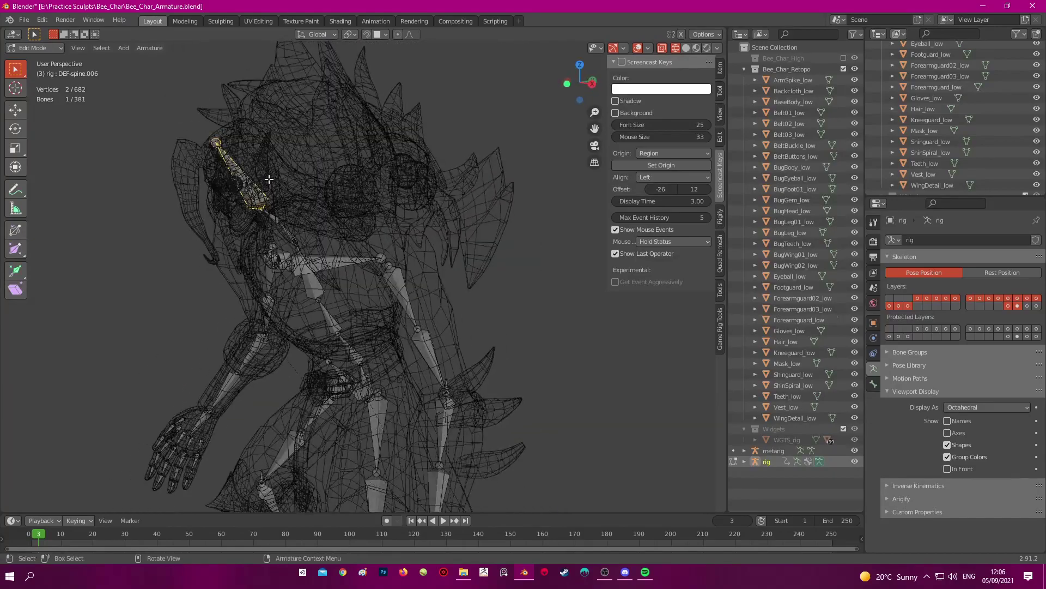
key("KP_3")
middle_click_drag(349, 209, 456, 114)
scroll(459, 229, "down", 3)
key("KP_3")
middle_click_drag(361, 377, 379, 323)
key("x")
left_click(436, 362)
scroll(378, 322, "up", 5)
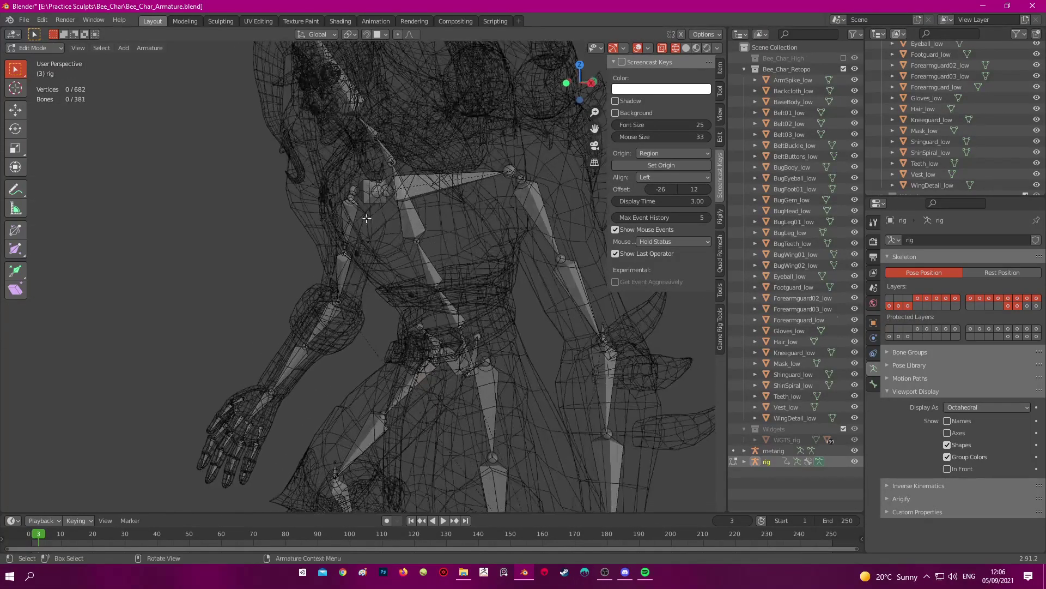
Select the head's DEF-spine.006 bone and duplicate it in side view
middle_click_drag(351, 197, 345, 243)
key("KP_3")
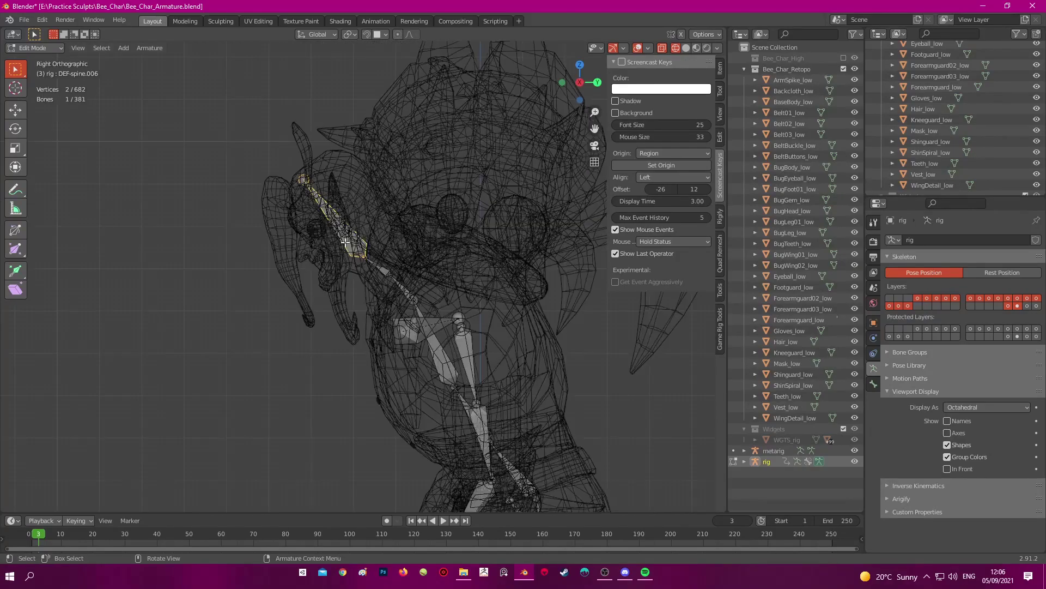
middle_click_drag(168, 91, 110, 150, "shift")
middle_click_drag(330, 281, 97, 72, "shift")
middle_click_drag(199, 124, 284, 153)
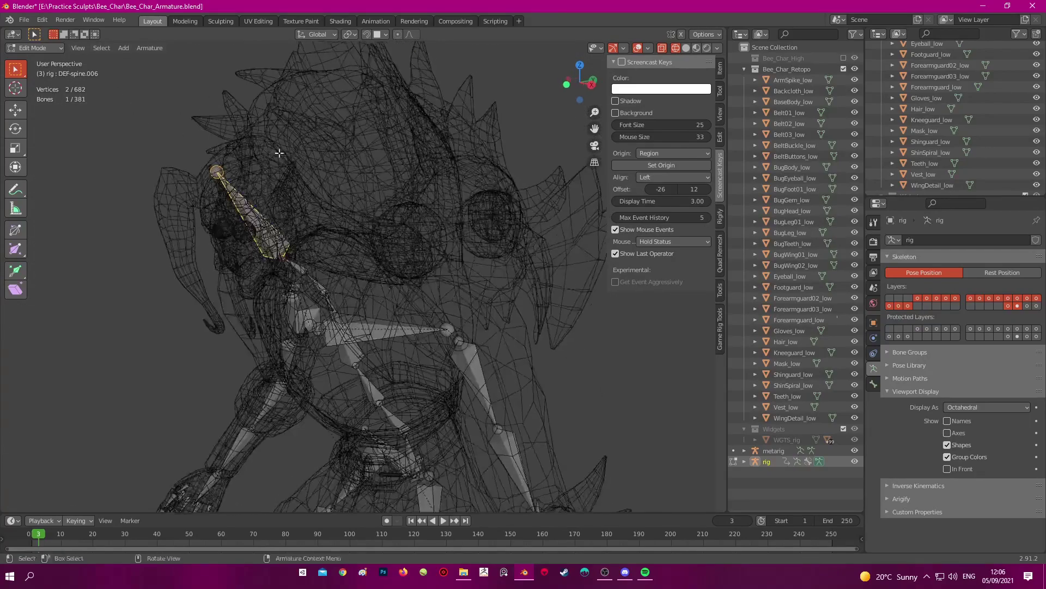
middle_click_drag(89, 83, 224, 186)
key("KP_3")
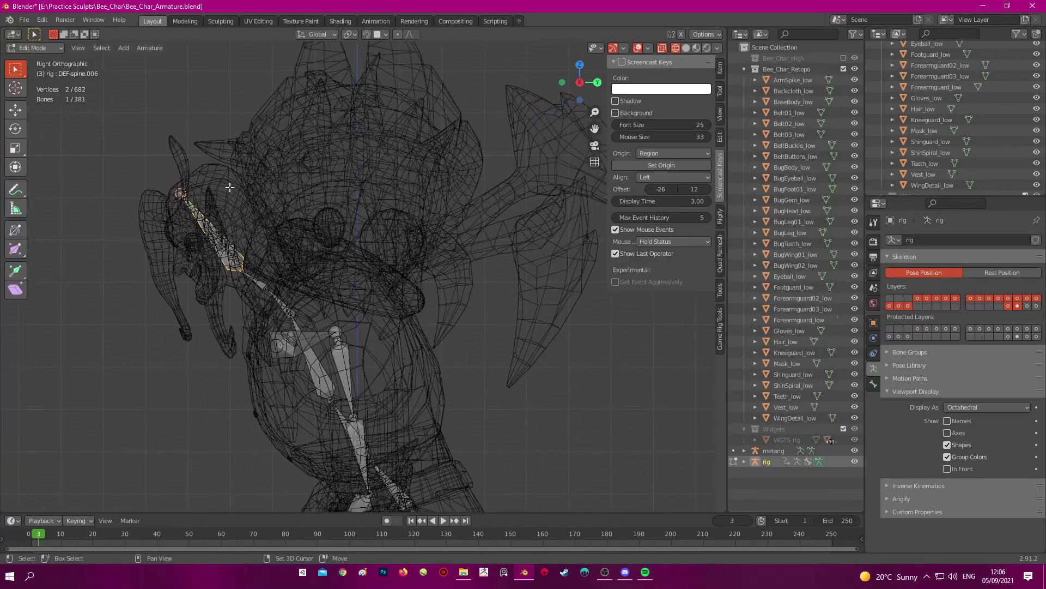
key("p")
key("Escape")
Place the duplicated head bone on the bug mesh above the left shoulder, adjusting its end joint in front view
mouse_move(364, 150)
middle_mouse_down()
mouse_move(374, 164)
mouse_move(301, 130)
mouse_move(322, 197)
mouse_move(292, 150)
mouse_move(480, 301)
middle_mouse_up()
key("KP_1")
key("shift+z")
key("a")
left_click(286, 114)
key("shift+z")
key("g")
left_click(294, 153)
key("KP_1")
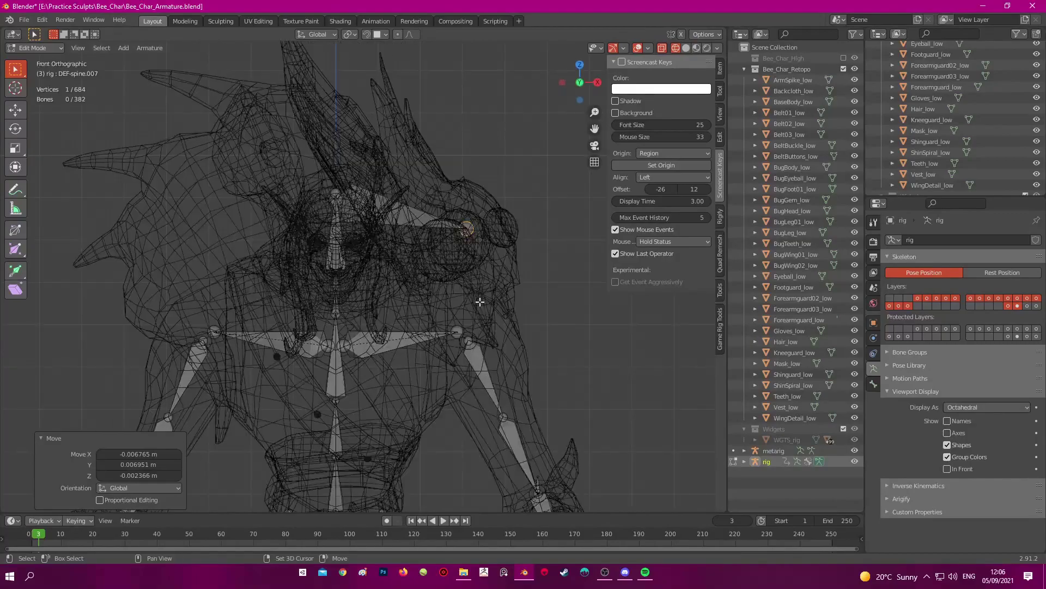
In back view, move the duplicated bone about 0.57 m across to the bug's body on the right shoulder and rotate it
middle_click_drag(336, 183, 271, 206)
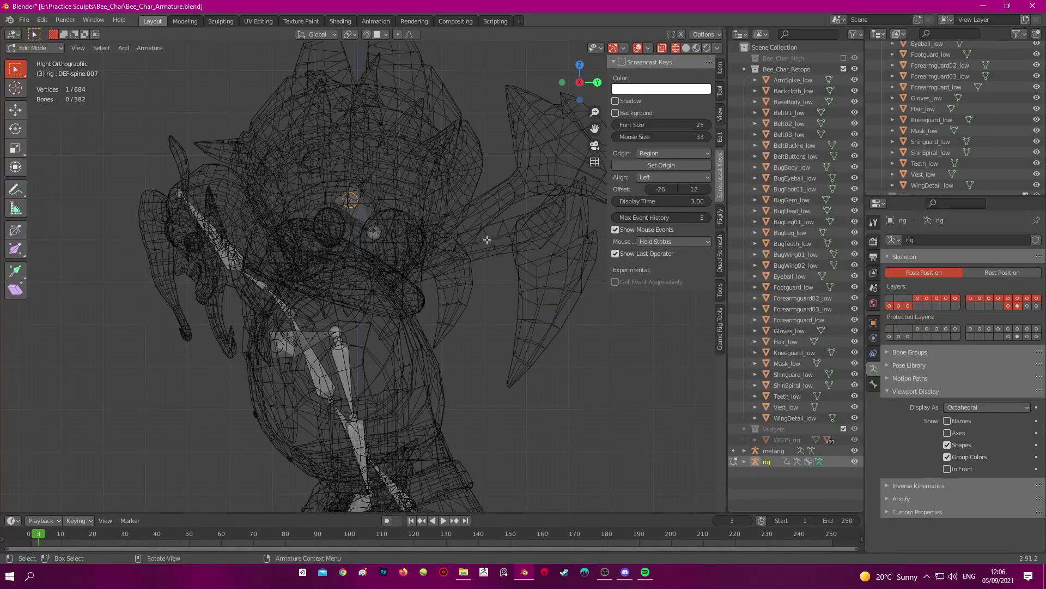
key("ctrl+KP_1")
left_click(424, 232)
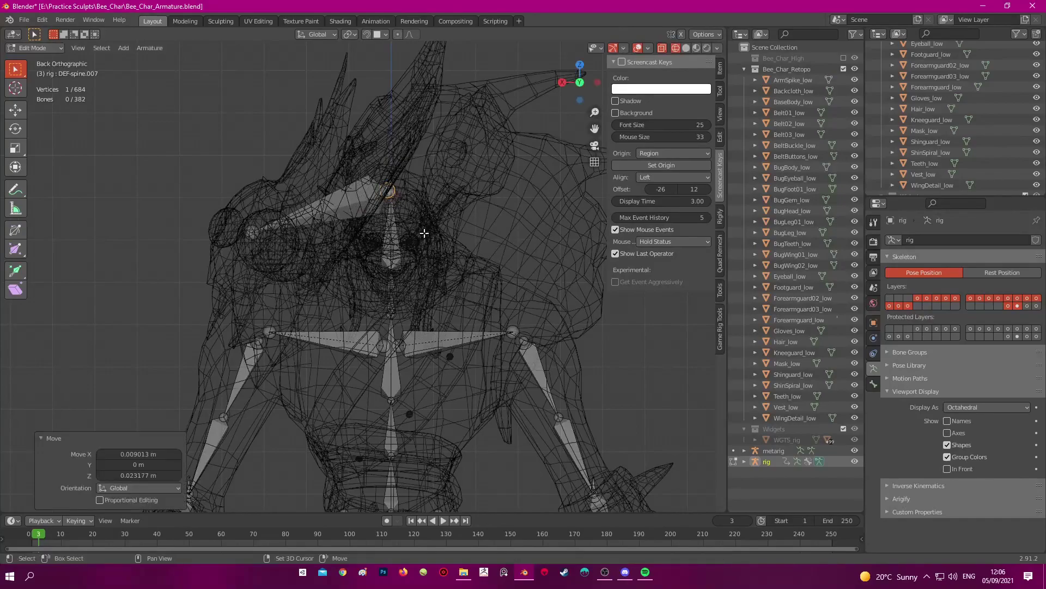
middle_click_drag(424, 233, 361, 202, "shift")
left_click(323, 181)
key("g")
left_click(566, 199)
key("r")
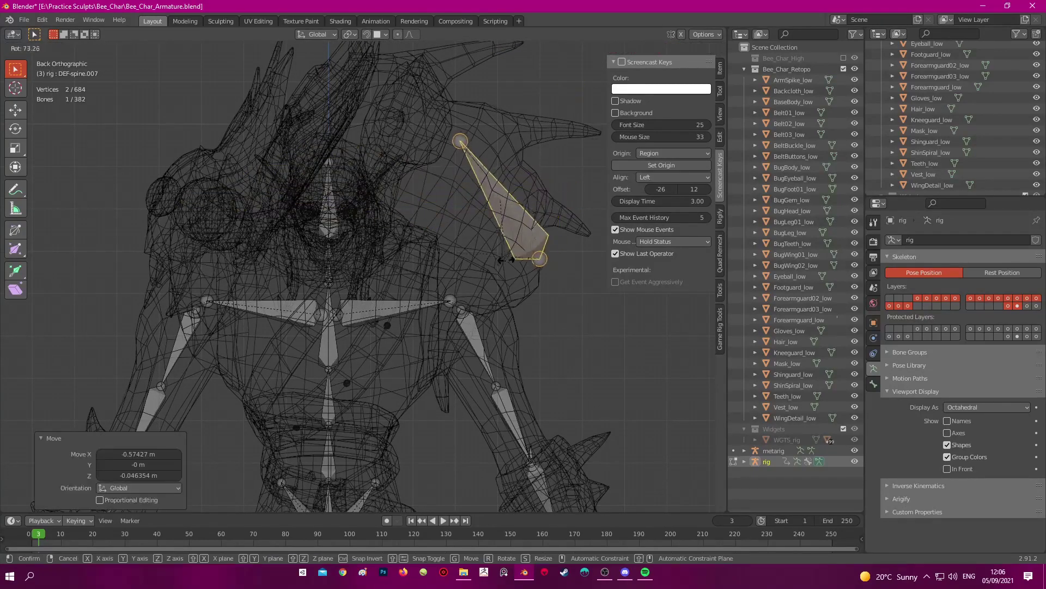
left_click(502, 246)
Reposition and rotate the bone inside the bug's body, then refine its upper joint from the front
middle_click_drag(502, 245, 337, 263)
key("g")
left_click(378, 285)
key("r")
left_click(316, 142)
middle_click_drag(316, 141, 290, 169)
left_click(304, 124)
left_click(280, 150)
Extrude two connected bones from the upper joint, following the bug behind the head to the left shoulder
key("e")
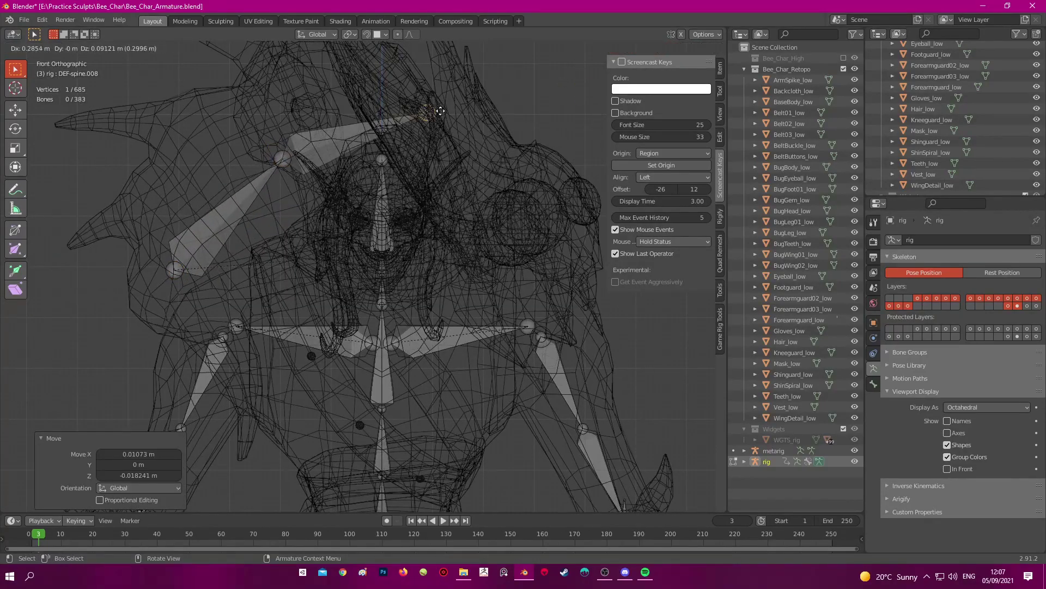
left_click(426, 117)
key("e")
left_click(545, 222)
Move the joints of the three-bone bug chain so they sit inside the bug mesh from other viewing angles
key("shift+z")
middle_click_drag(472, 238, 399, 303)
key("g")
left_click(285, 216)
middle_click_drag(369, 268, 518, 240)
key("g")
left_click(350, 205)
left_click(402, 202)
key("g")
left_click(400, 216)
Rename the three bug chain bones in sequence from DEF-Bug01 to DEF-Bug03
left_click(307, 265)
left_click(875, 322)
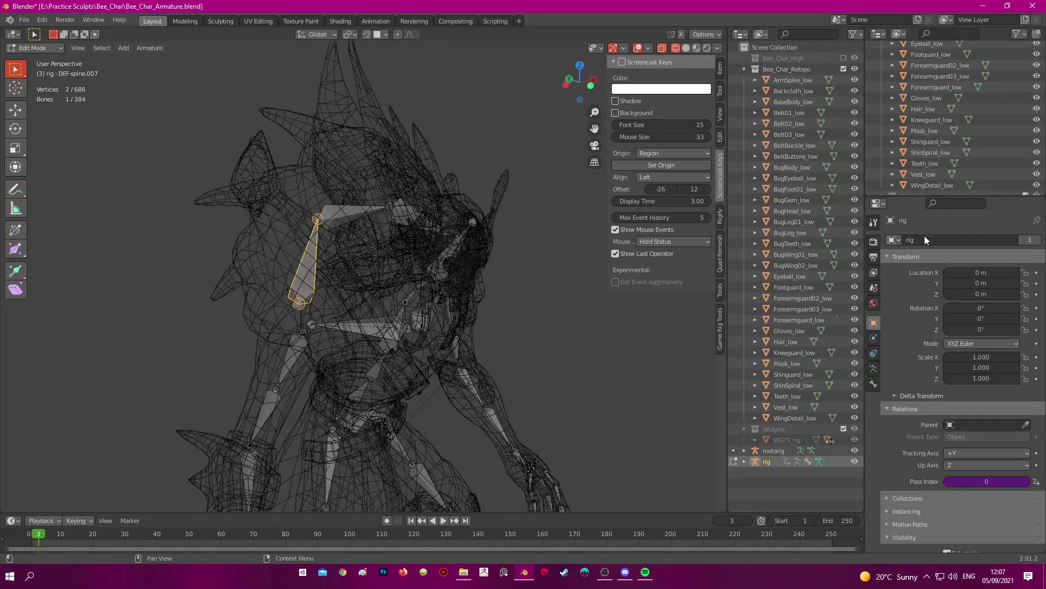
left_click(873, 384)
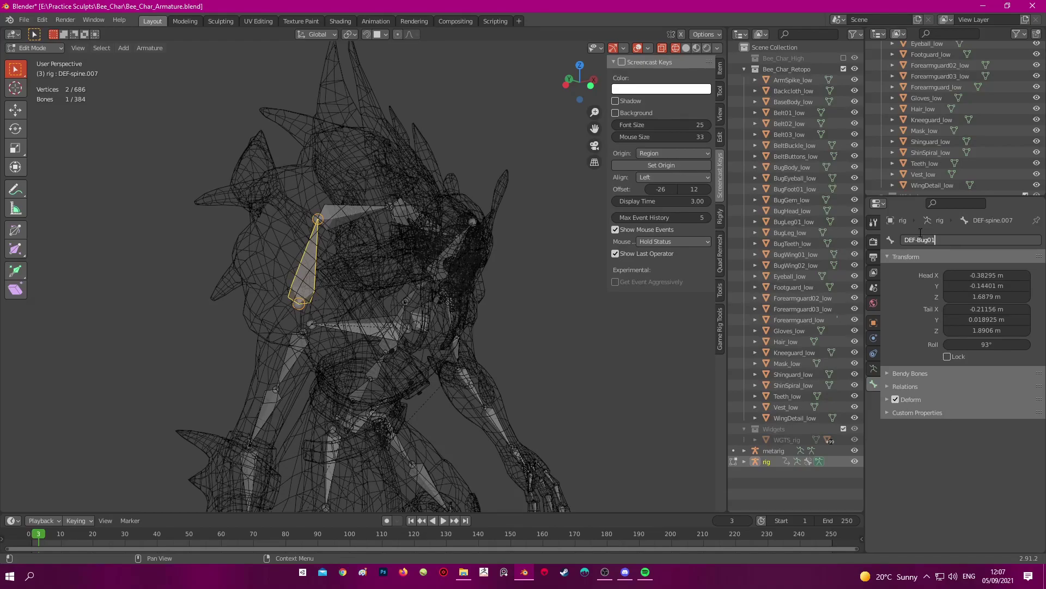
left_click(357, 215)
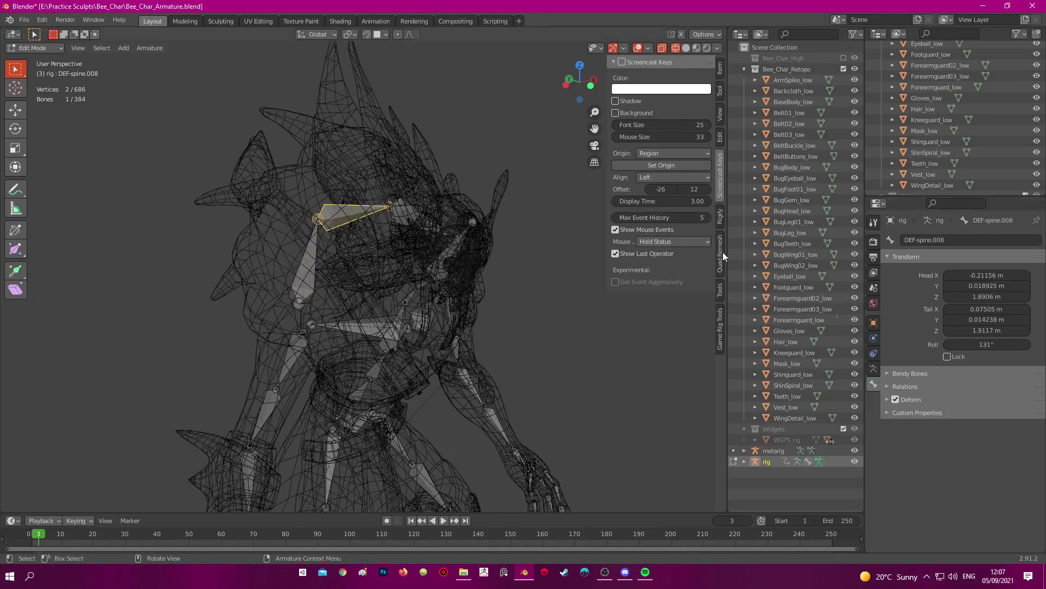
left_click(947, 239)
left_click_drag(947, 239, 919, 239)
key("Return")
middle_click_drag(526, 256, 476, 205)
left_click(440, 231)
Leave Edit Mode and save the Blender file
scroll(507, 251, "down", 2)
key("Tab")
key("ctrl+s")
Compare the placement of the DEF-Bug bones in Edit Mode and Pose Mode
key("Tab")
scroll(465, 196, "down", 4)
key("Tab")
scroll(438, 184, "up", 4)
key("Tab")
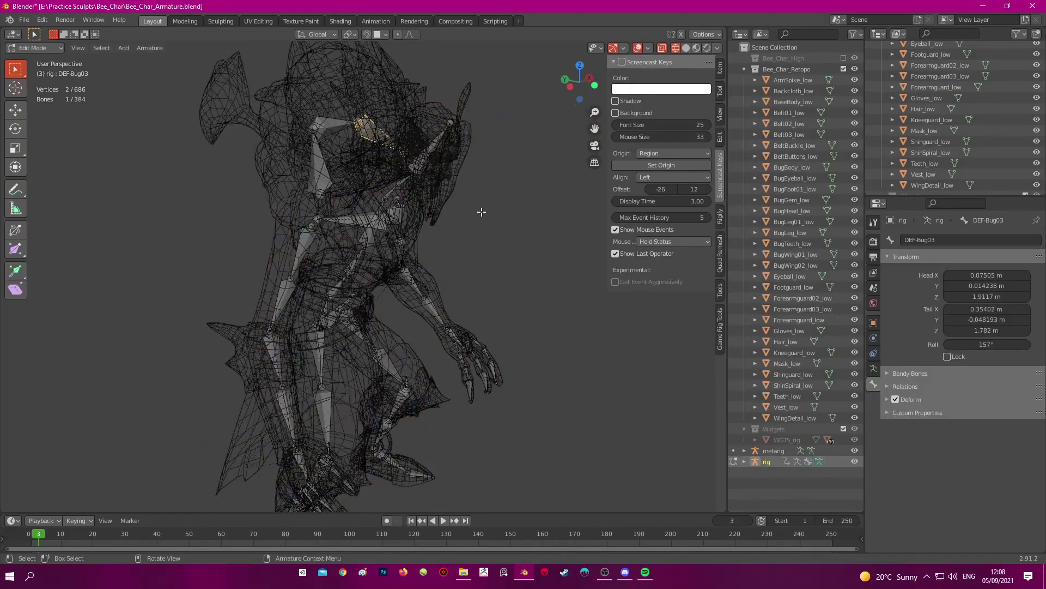
key("ctrl+Tab")
mouse_move(420, 231)
middle_mouse_down()
mouse_move(446, 222)
mouse_move(434, 217)
middle_mouse_up()
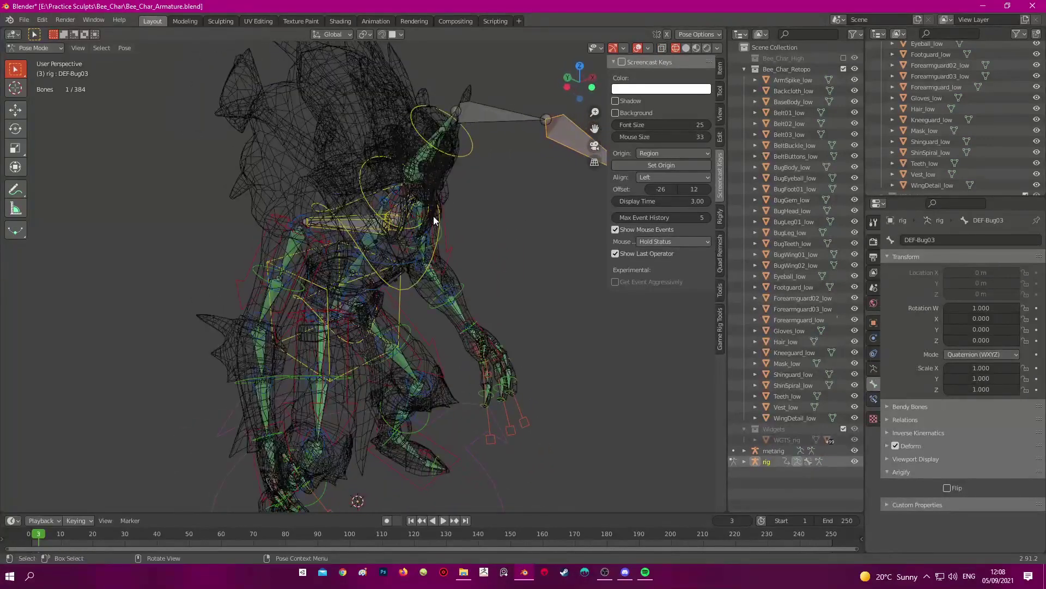
scroll(433, 217, "up", 2)
middle_click_drag(430, 263, 436, 174)
key("Tab")
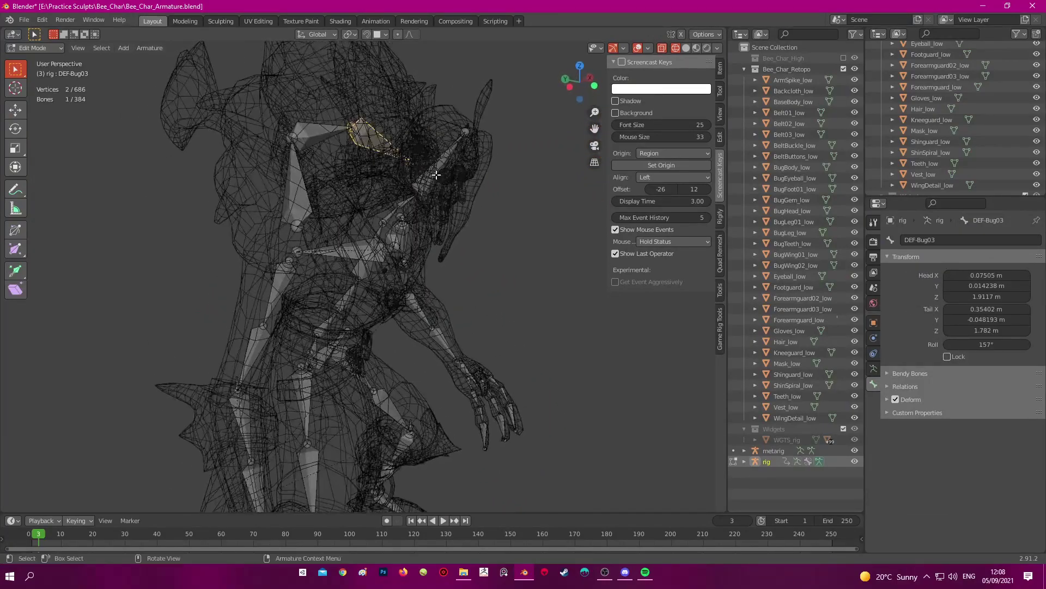
Select DEF-Bug01 in Pose Mode and remove its Copy Transforms constraint
left_click(873, 369)
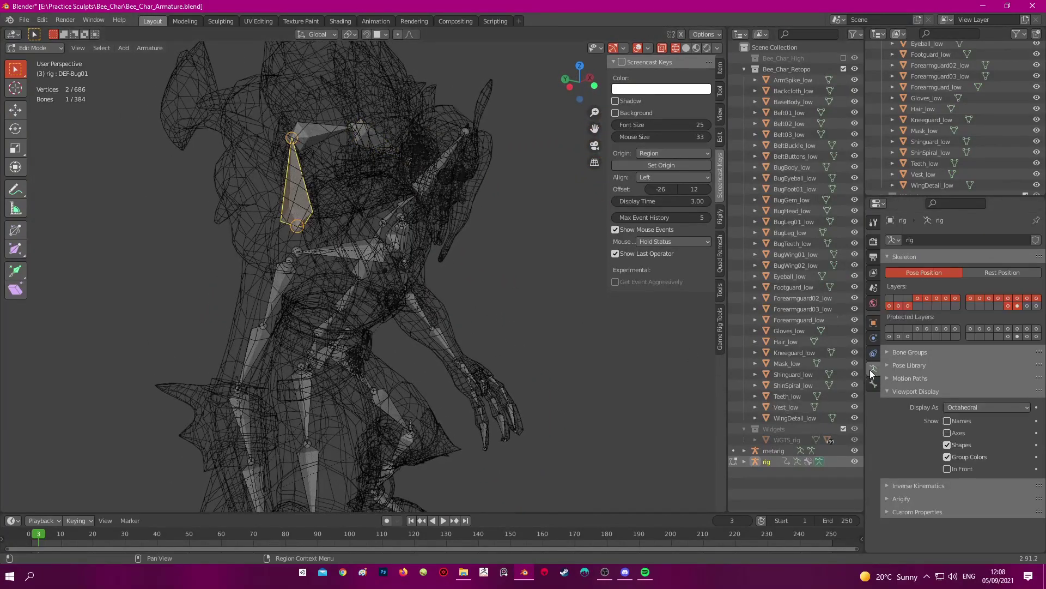
left_click(496, 406)
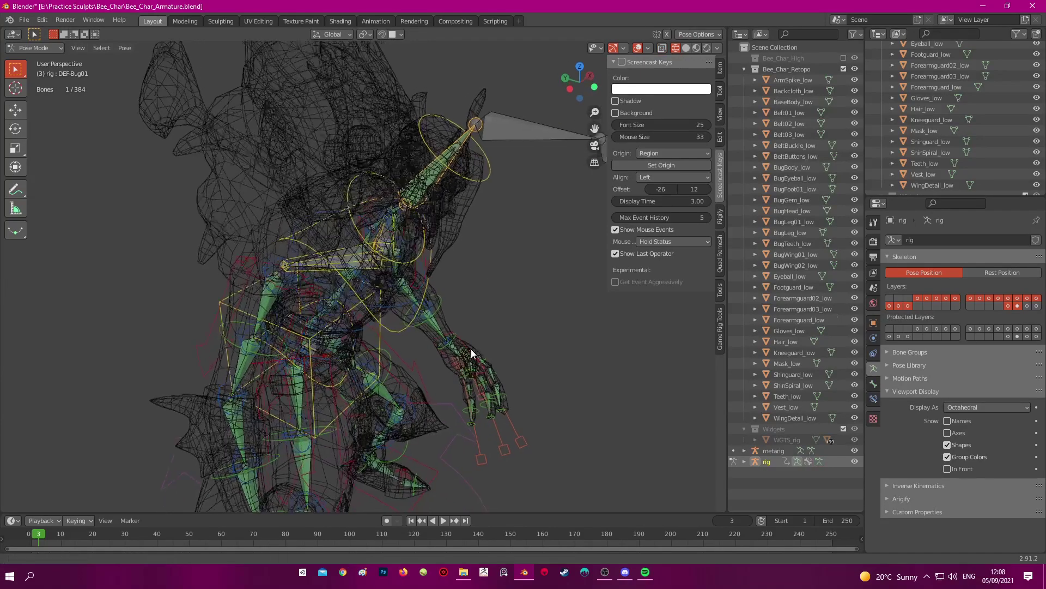
middle_click_drag(708, 369, 488, 237)
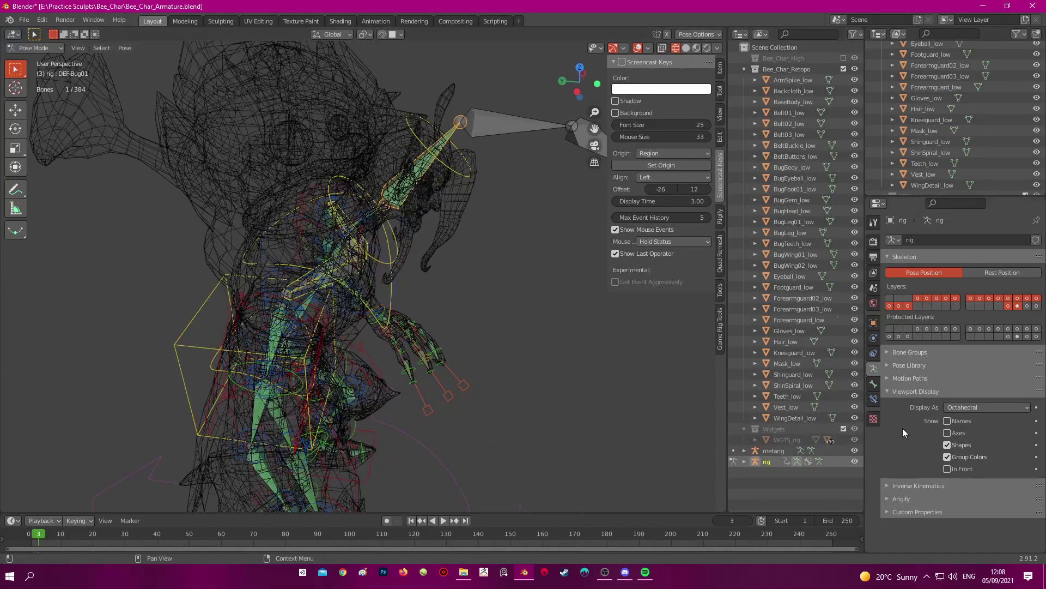
left_click(873, 399)
middle_click_drag(572, 305, 463, 251)
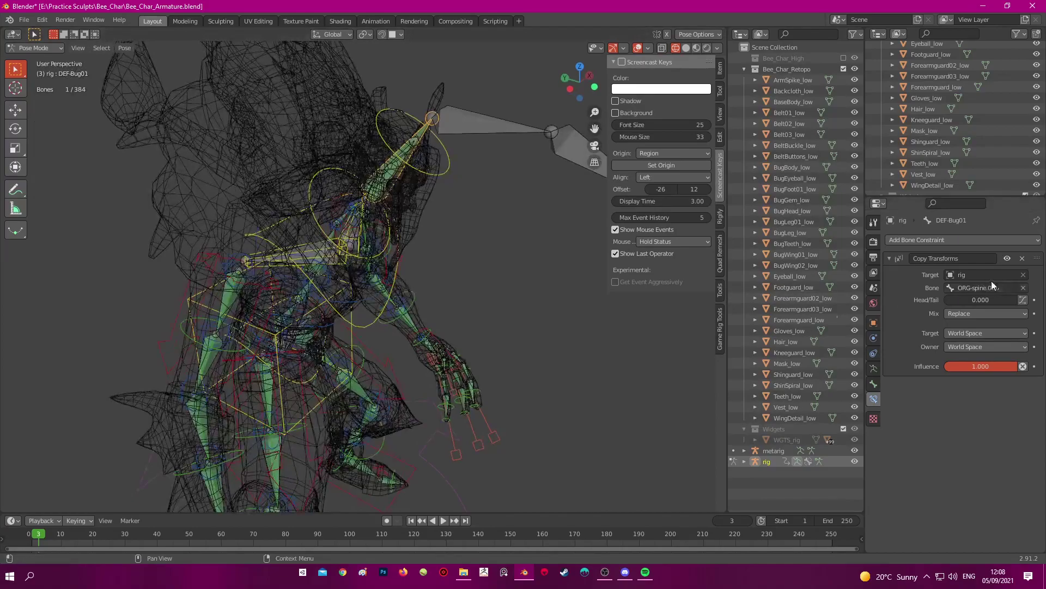
left_click(1023, 259)
Leave Pose Mode, clear the selection and examine the character and rig in shaded and wireframe display
middle_click_drag(491, 207, 523, 240)
scroll(370, 208, "up", 4)
scroll(371, 199, "down", 3)
key("ctrl+Tab")
key("alt+a")
mouse_move(371, 195)
middle_mouse_down()
mouse_move(514, 175)
mouse_move(334, 175)
mouse_move(398, 176)
mouse_move(488, 264)
mouse_move(462, 126)
mouse_move(358, 164)
mouse_move(335, 200)
mouse_move(414, 240)
mouse_move(360, 233)
middle_mouse_up()
key("shift+z")
left_click(568, 138)
key("shift+z")
key("shift+z")
In Edit Mode, duplicate the DEF-thigh.L bone in the right view, then move and rotate the copy behind the hips at the cape
scroll(358, 164, "up", 3)
scroll(334, 200, "up", 3)
mouse_move(366, 233)
middle_mouse_down("shift")
mouse_move(387, 174)
mouse_move(456, 191)
mouse_move(529, 192)
mouse_move(514, 197)
mouse_move(526, 283)
mouse_move(479, 234)
mouse_move(381, 266)
middle_mouse_up("shift")
key("Tab")
key("shift+z")
scroll(459, 268, "up", 4)
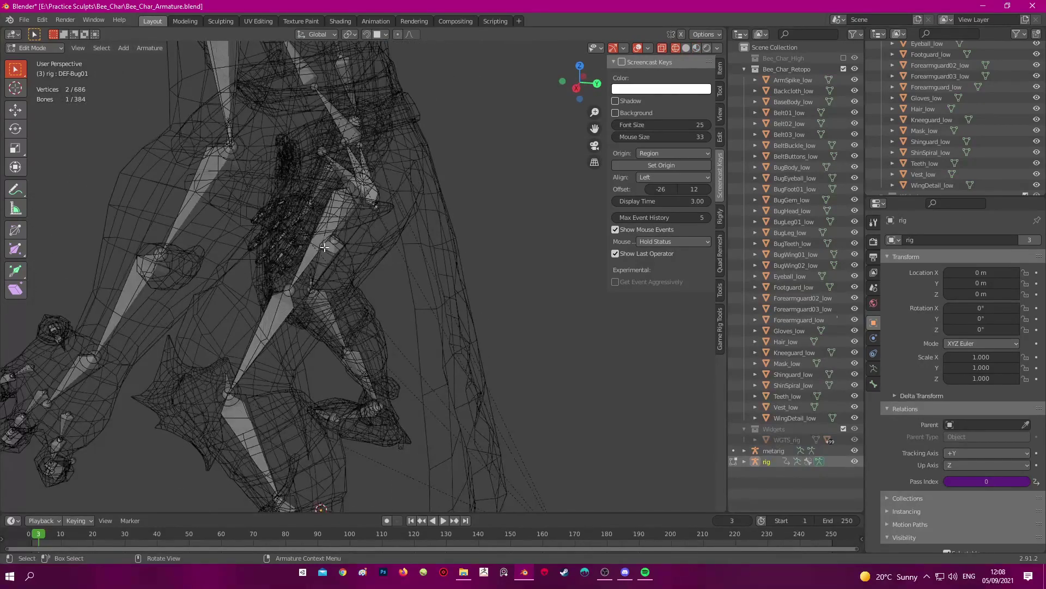
middle_click_drag(324, 247, 312, 251)
key("KP_3")
scroll(351, 187, "down", 3)
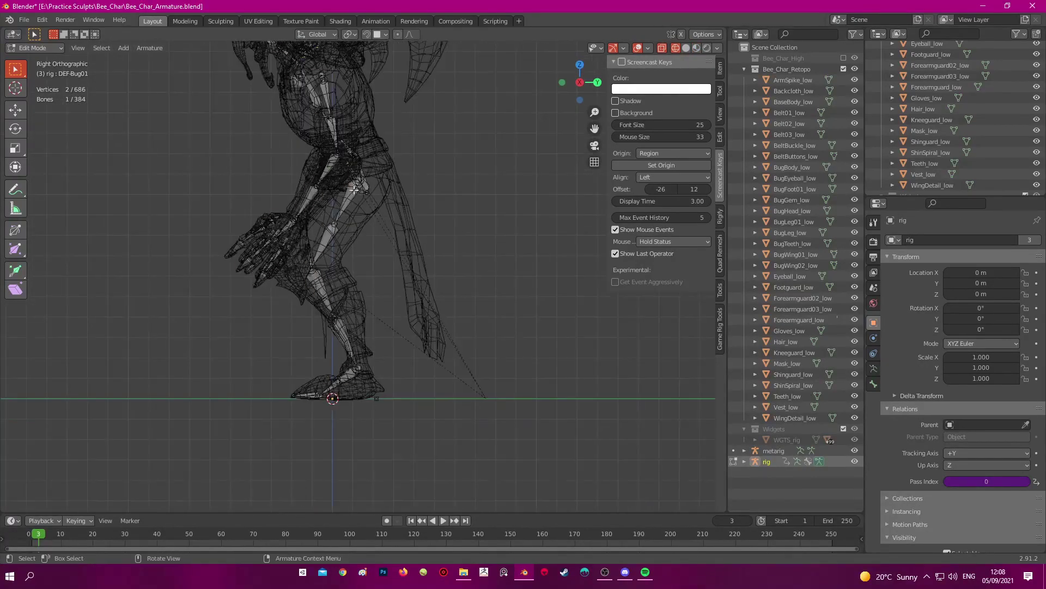
left_click(345, 197)
scroll(360, 209, "up", 3)
middle_click_drag(361, 210, 352, 241)
left_click(429, 259)
key("ctrl+z")
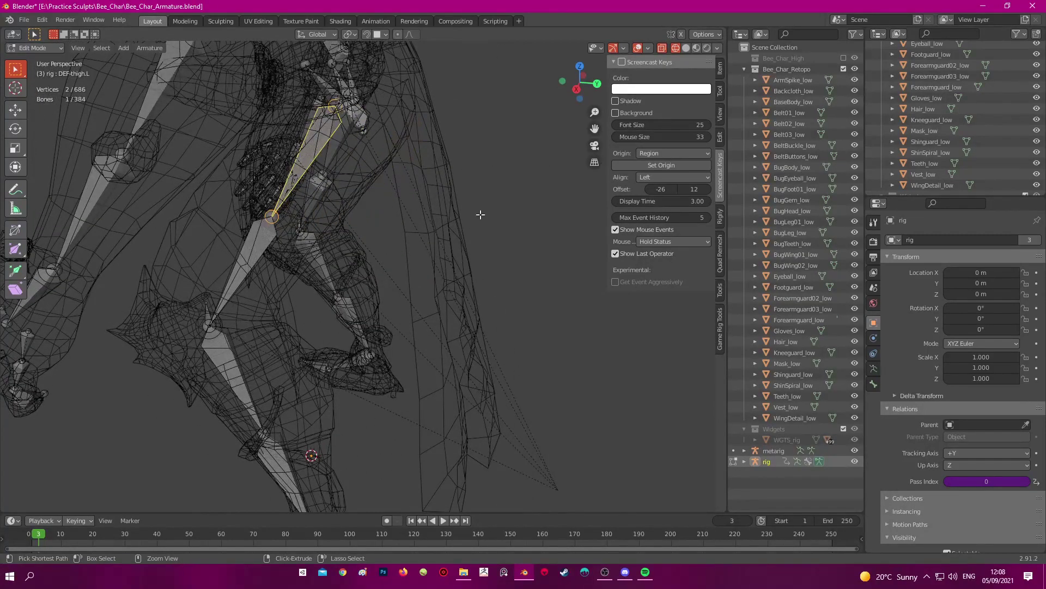
key("KP_3")
key("shift+d")
left_click(425, 180)
key("r")
left_click(417, 191)
Turn on snapping, move the duplicated bone's joints onto the upper cape below the waist, and save the file
mouse_move(417, 191)
middle_mouse_down()
mouse_move(436, 213)
mouse_move(385, 191)
middle_mouse_up()
key("shift+z")
left_click(368, 35)
key("a")
left_click_drag(327, 180, 360, 213)
mouse_move(360, 213)
middle_mouse_down()
mouse_move(436, 196)
mouse_move(354, 181)
mouse_move(462, 162)
middle_mouse_up()
key("g")
left_click(406, 188)
key("shift+z")
key("g")
left_click(373, 166)
key("shift+z")
left_click(358, 316)
key("shift+z")
key("ctrl+s")
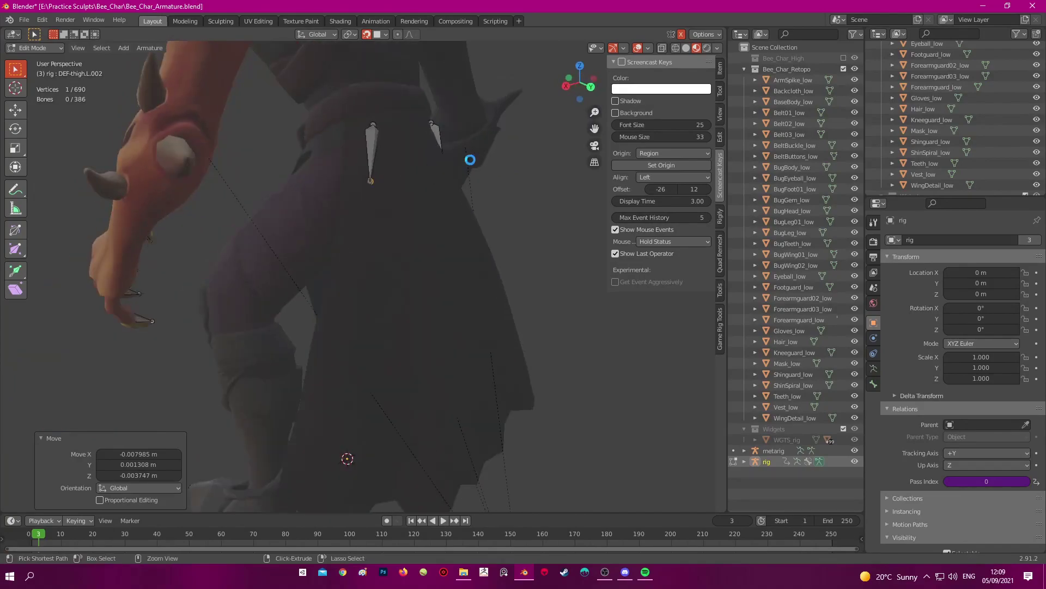
Rename the duplicated upper cape bone as DEF-Cape01.L
left_click(366, 158)
scroll(364, 163, "up", 2)
middle_click_drag(362, 163, 381, 196)
left_click(873, 384)
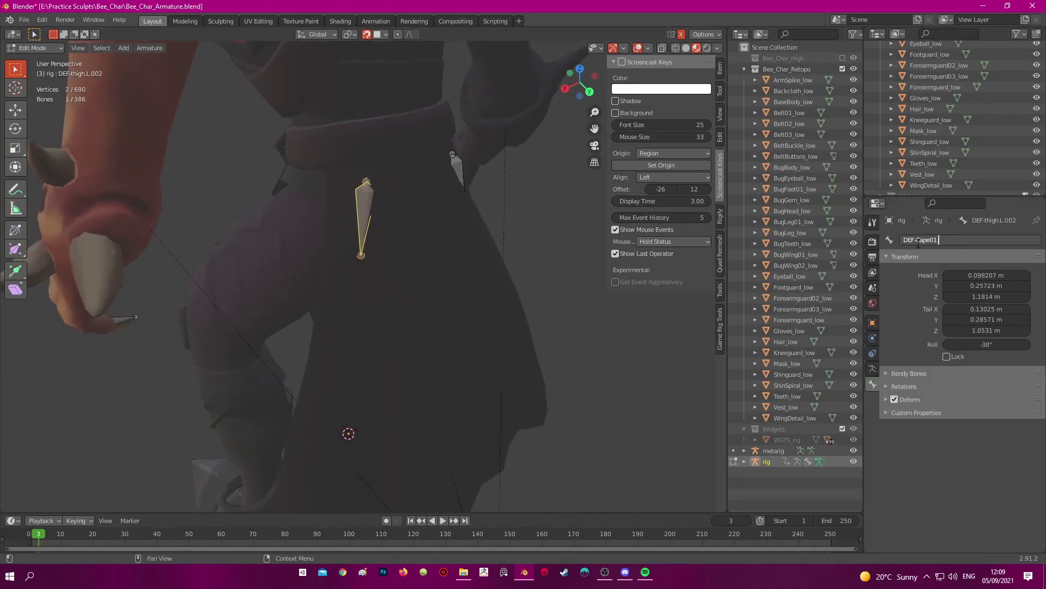
key("Return")
Delete the duplicated bone on the opposite side of the cape and symmetrize DEF-Cape01.L to the right side
middle_click_drag(482, 175, 444, 183)
left_click(449, 184)
middle_click_drag(327, 202, 342, 206)
left_click(335, 209)
mouse_move(422, 226)
middle_mouse_down()
mouse_move(397, 241)
mouse_move(540, 241)
mouse_move(507, 218)
middle_mouse_up()
key("shift+z")
scroll(528, 236, "up", 2)
left_click(482, 189)
key("x")
left_click(481, 186)
left_click(417, 229)
left_click(150, 48)
left_click(186, 211)
middle_click_drag(552, 167, 505, 188)
left_click(480, 187)
Extrude a bone down the cape from the tail of DEF-Cape01.L and adjust the position of its joint
mouse_move(356, 273)
middle_mouse_down()
mouse_move(426, 284)
mouse_move(465, 203)
middle_mouse_up()
left_click(450, 299)
key("shift+z")
mouse_move(451, 299)
middle_mouse_down()
mouse_move(523, 297)
mouse_move(429, 153)
mouse_move(421, 164)
mouse_move(393, 157)
middle_mouse_up()
scroll(429, 153, "down", 2)
key("e")
left_click(409, 182)
key("g")
left_click(421, 166)
Extrude further bones down the cape's side as far as the hem, adjusting each joint to follow the cloth
key("e")
left_click(381, 215)
key("g")
middle_click_drag(378, 239, 397, 206)
left_click(370, 233)
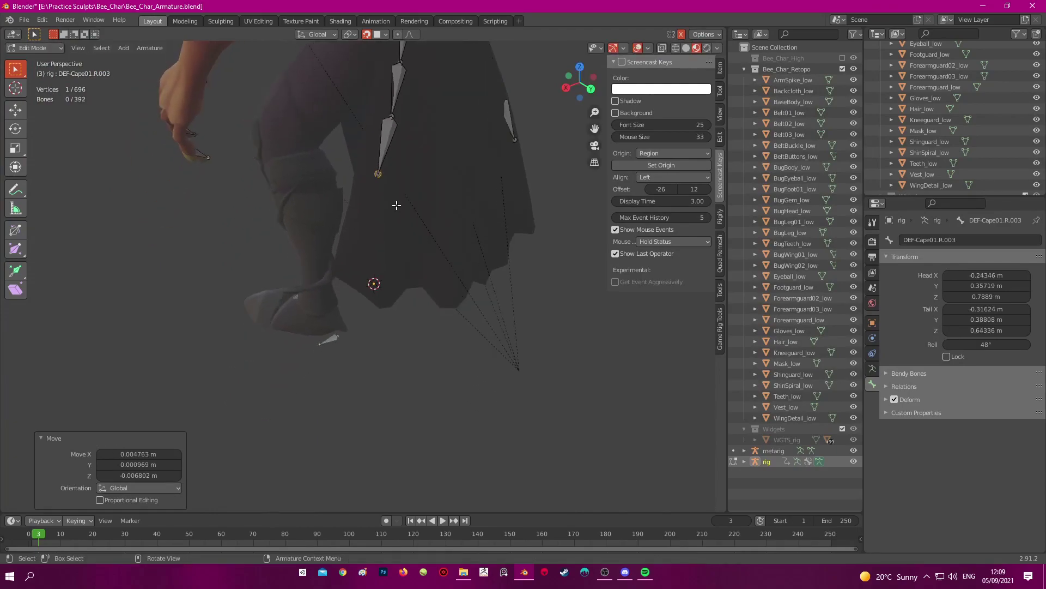
left_click(366, 322)
mouse_move(369, 261)
middle_mouse_down()
mouse_move(392, 243)
mouse_move(382, 262)
middle_mouse_up()
scroll(381, 256, "down", 1)
Duplicate the six-bone outer cape chain toward the centre in the back view, then rotate and move it to follow the cape
left_click(373, 198)
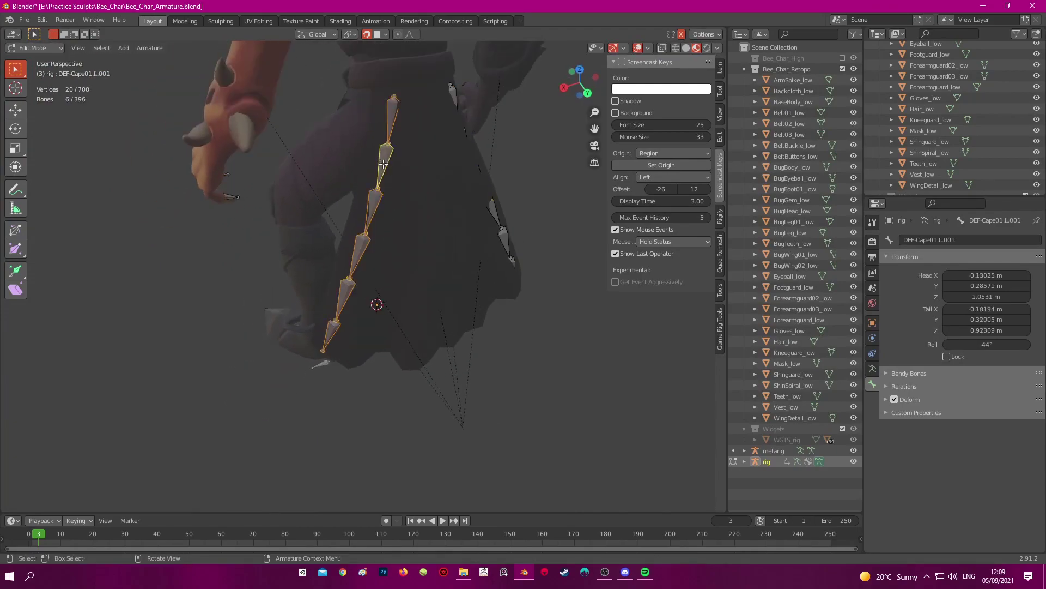
key("ctrl+KP_1")
key("shift+d")
left_click(410, 182)
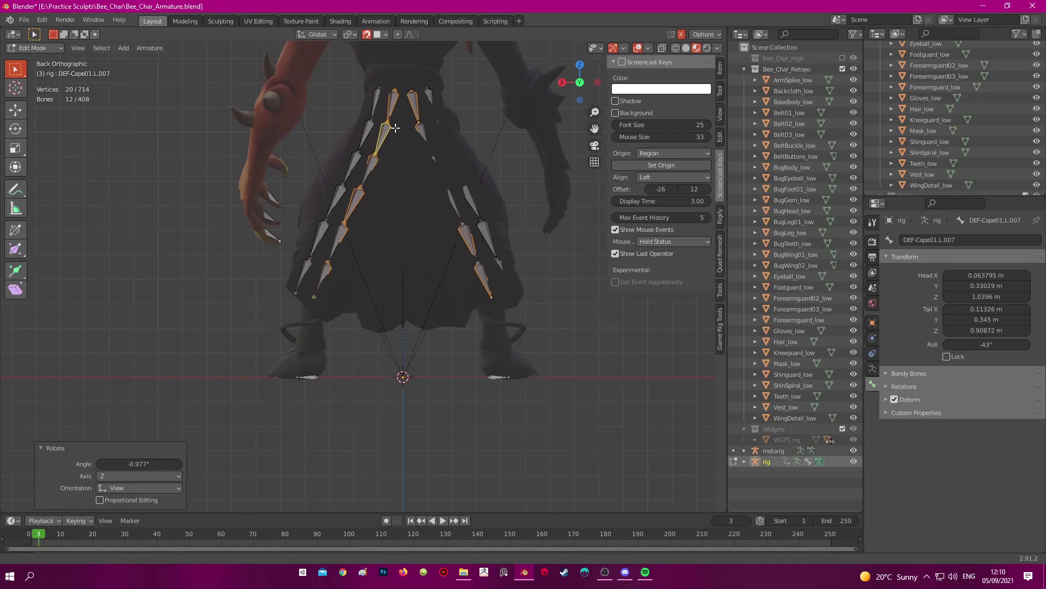
middle_click_drag(396, 121, 395, 135, "shift")
key("g")
key("r")
left_click(429, 197)
key("g")
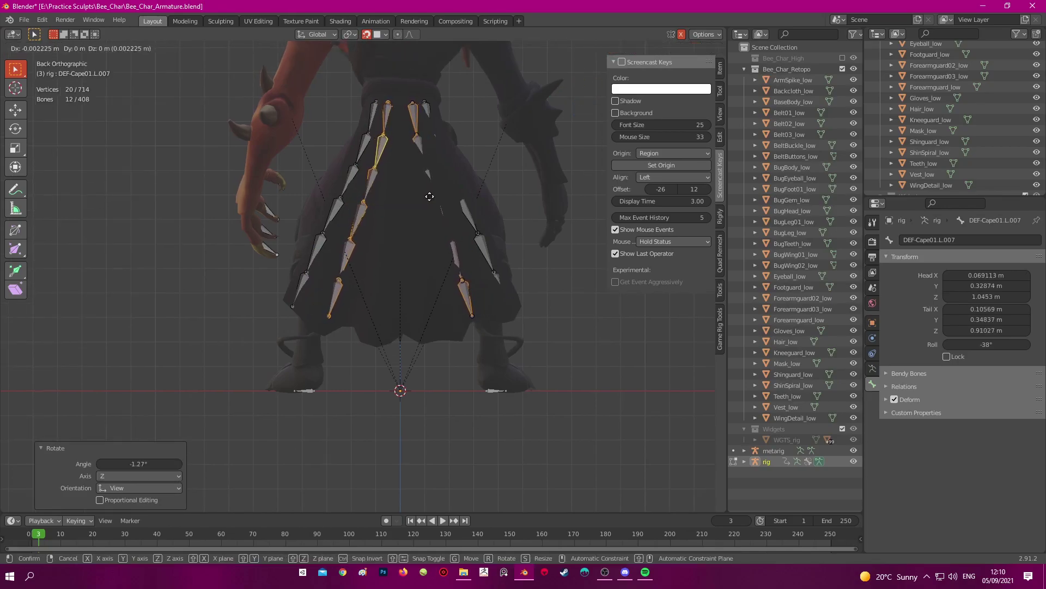
left_click(430, 196)
Move the end joint of the duplicated cape chain down toward the hem
left_click(335, 318)
key("g")
left_click(346, 332)
Duplicate the second cape chain to beside the cape's centre line, then rotate and move the copy into place
key("c")
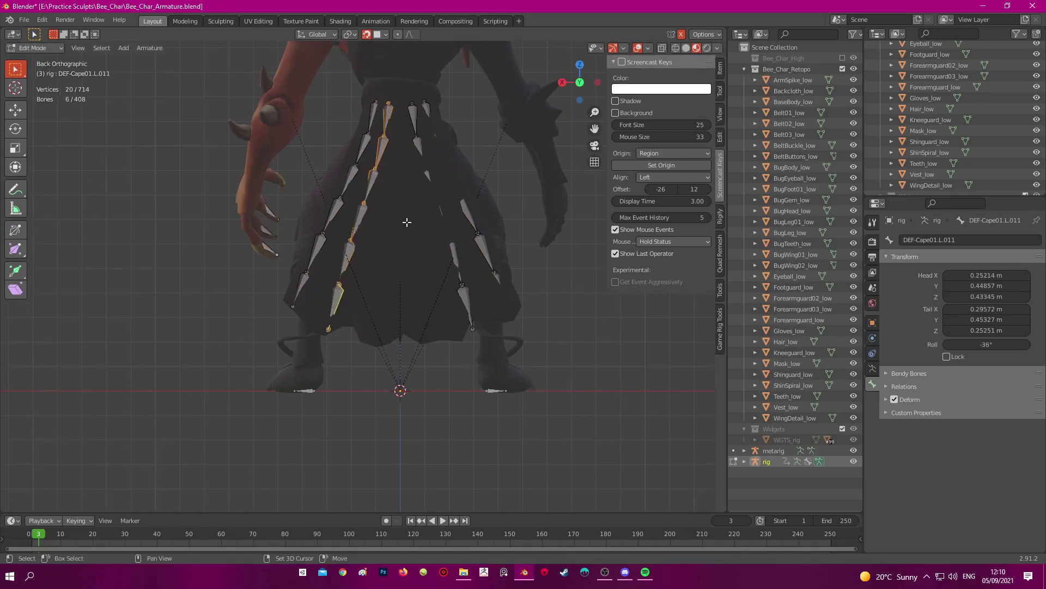
key("shift+d")
left_click(429, 223)
key("r")
left_click(416, 220)
key("g")
left_click(427, 224)
key("g")
left_click(434, 224)
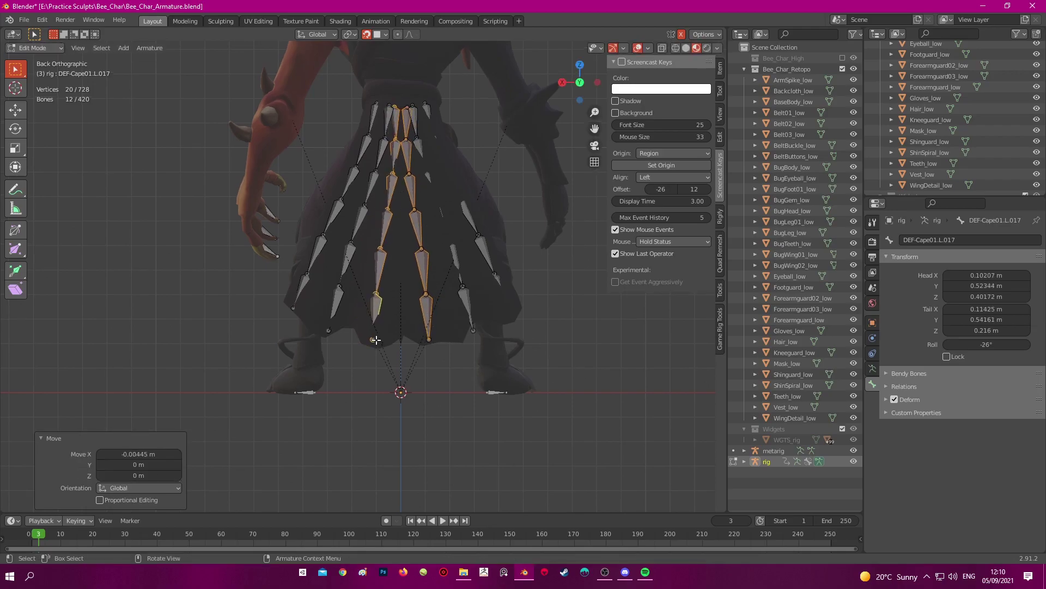
Adjust the joints of the cape chains to fit the cloth, then leave Edit Mode
left_click(376, 340)
middle_click_drag(399, 273, 397, 303, "shift")
scroll(397, 153, "up", 5)
left_click(355, 220)
left_click(368, 163, "shift")
key("g")
left_click(360, 169)
left_click(397, 203)
middle_click_drag(398, 203, 341, 217, "shift")
left_click(377, 223)
key("g")
left_click(376, 223)
key("Tab")
key("Tab")
Examine the character and its complete rig from several angles in Object Mode
middle_click_drag(401, 184, 400, 326)
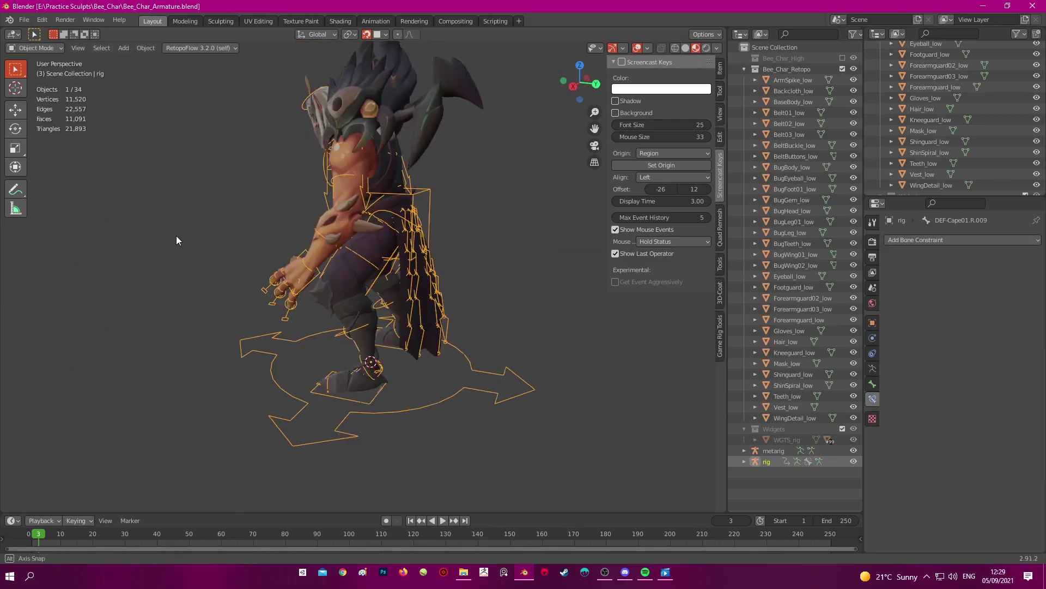
middle_click_drag(176, 240, 343, 224)
middle_click_drag(342, 224, 376, 189, "shift")
scroll(349, 273, "up", 1)
scroll(337, 273, "down", 3)
scroll(308, 241, "up", 4)
scroll(308, 241, "down", 3)
scroll(376, 189, "up", 2)
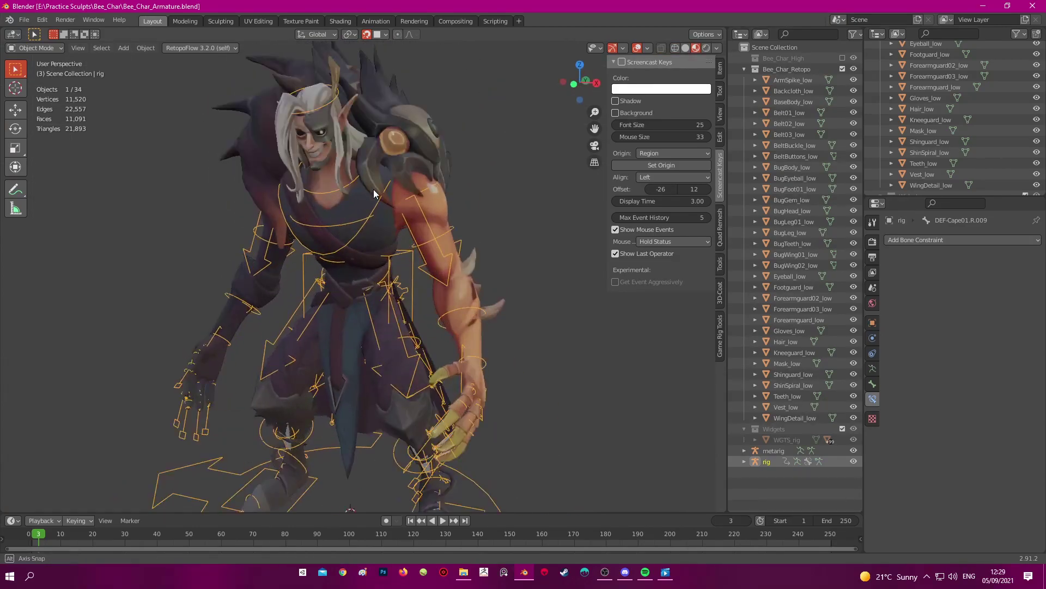
scroll(374, 193, "down", 3)
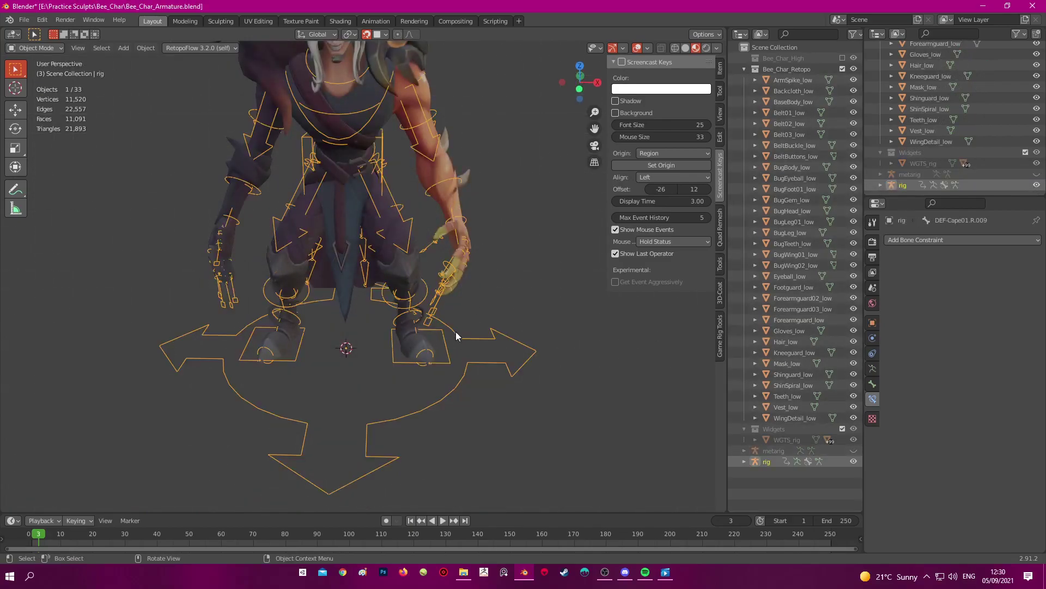
Select all character meshes with the rig active and parent them to it with automatic weights
middle_click_drag(456, 331, 443, 250, "shift")
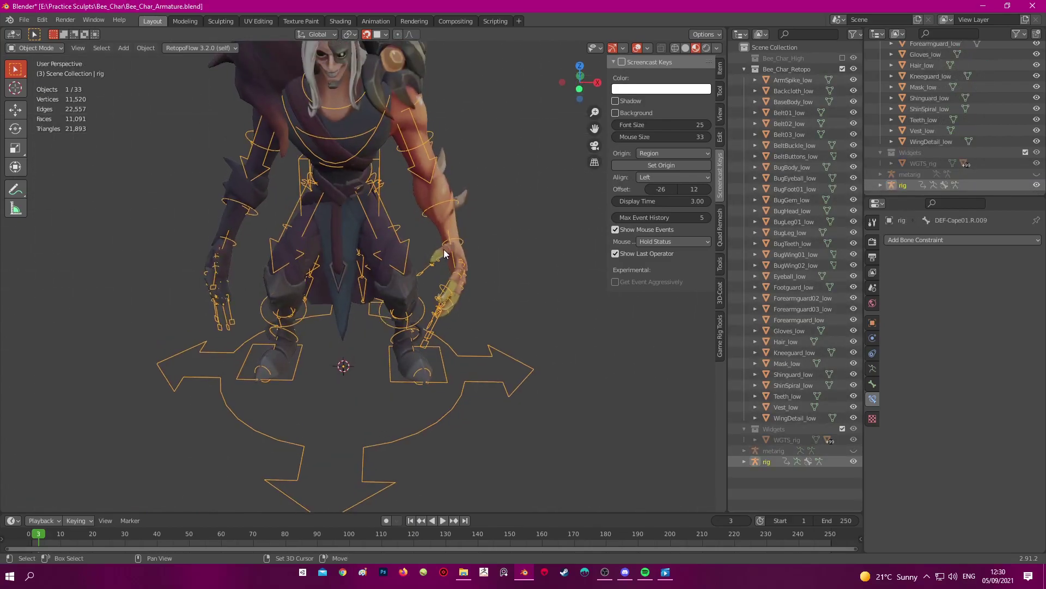
key("a")
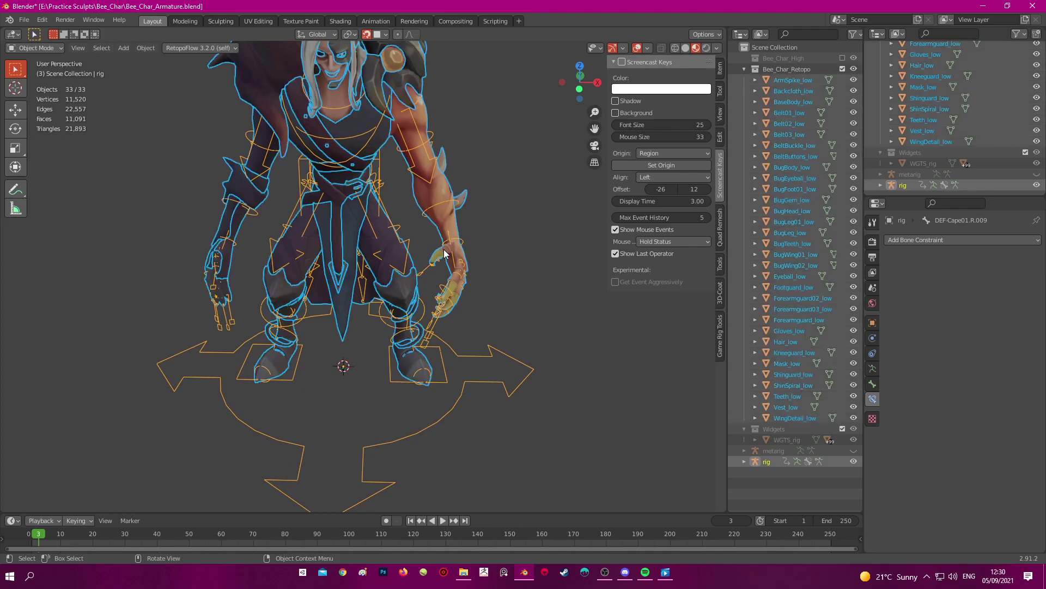
mouse_move(444, 253)
middle_mouse_down("shift")
mouse_move(447, 286)
mouse_move(444, 260)
middle_mouse_up("shift")
key("KP_1")
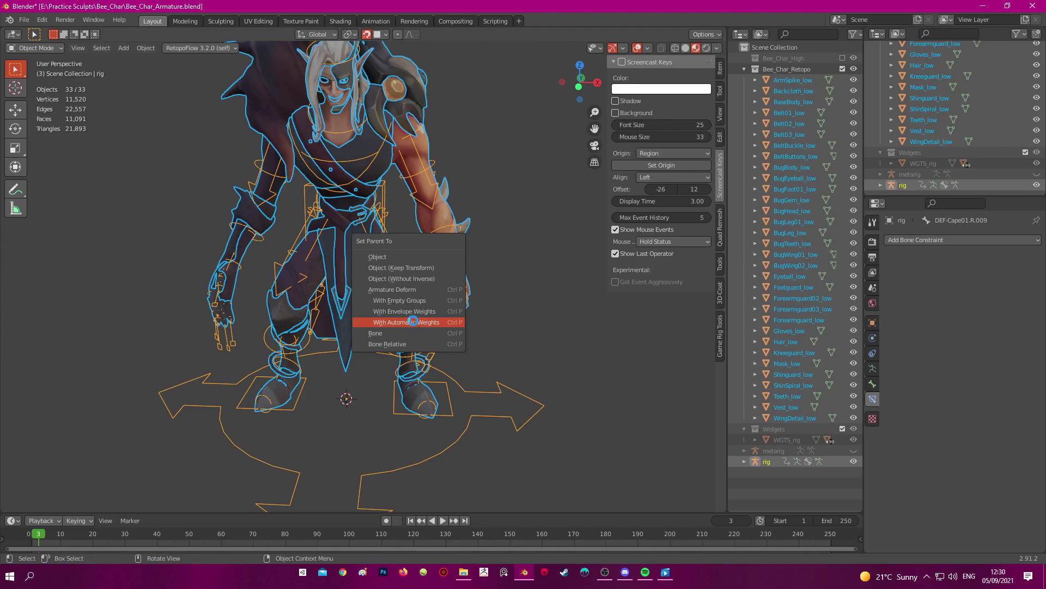
left_click(414, 323)
Examine the parented meshes in wireframe and shaded display, check BaseBody_low, and undo the selection change
scroll(414, 315, "up", 5)
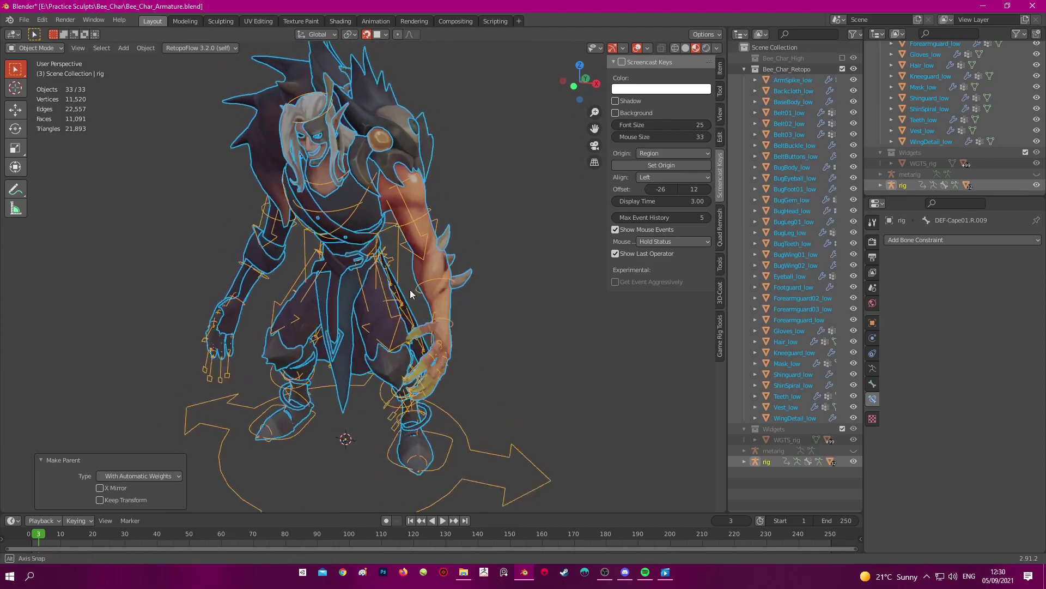
key("shift+z")
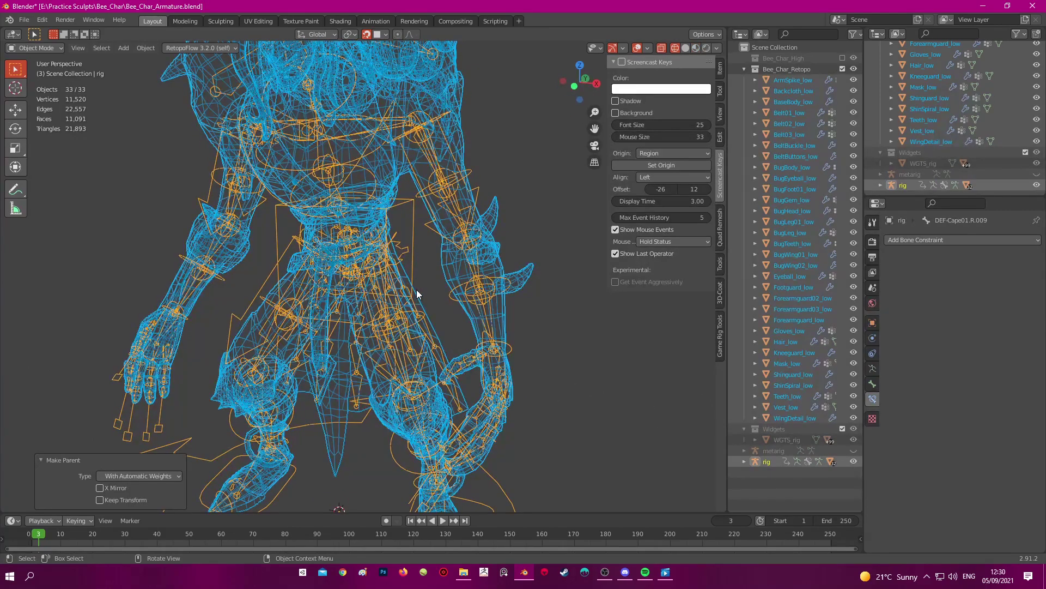
left_click(411, 227)
key("shift+z")
left_click(454, 169)
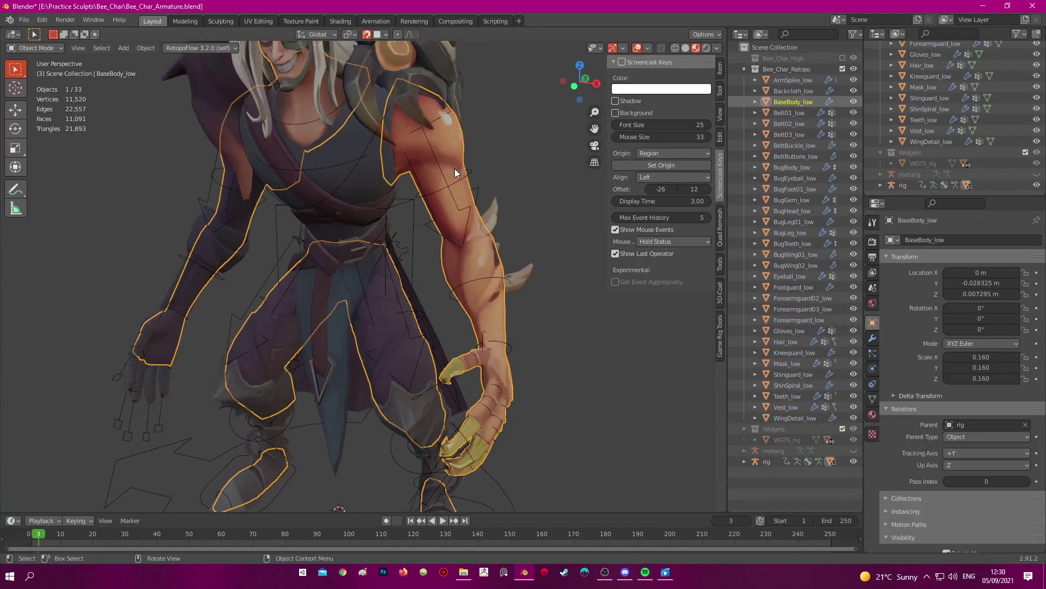
key("ctrl+z")
Switch the rig to Pose Mode and move the hand_ik.L control in the front view to test the left arm
key("ctrl+Tab")
middle_click_drag(495, 345, 497, 247, "shift")
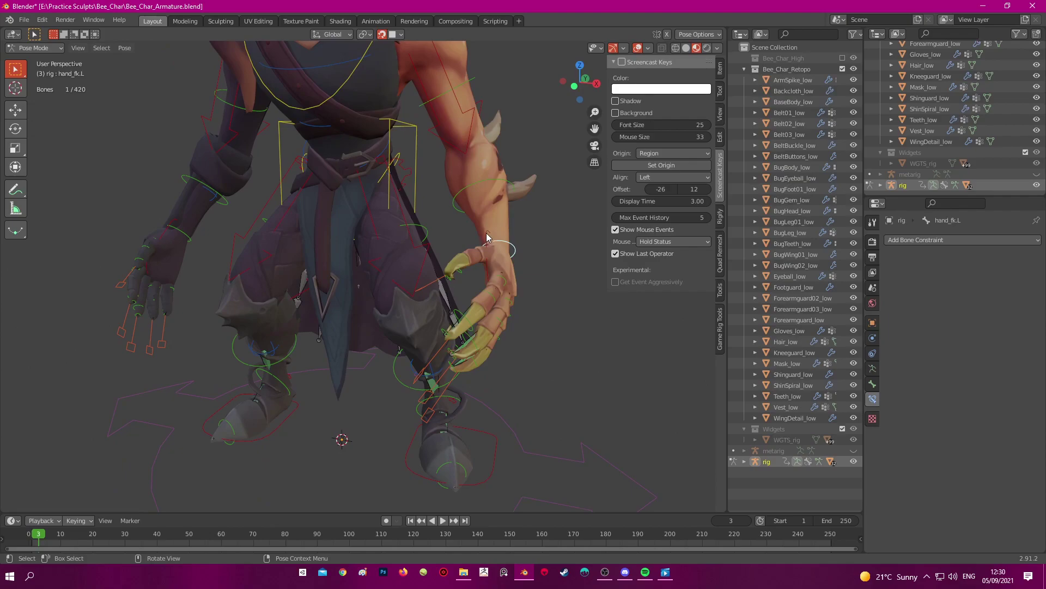
left_click(486, 235)
key("KP_1")
key("g")
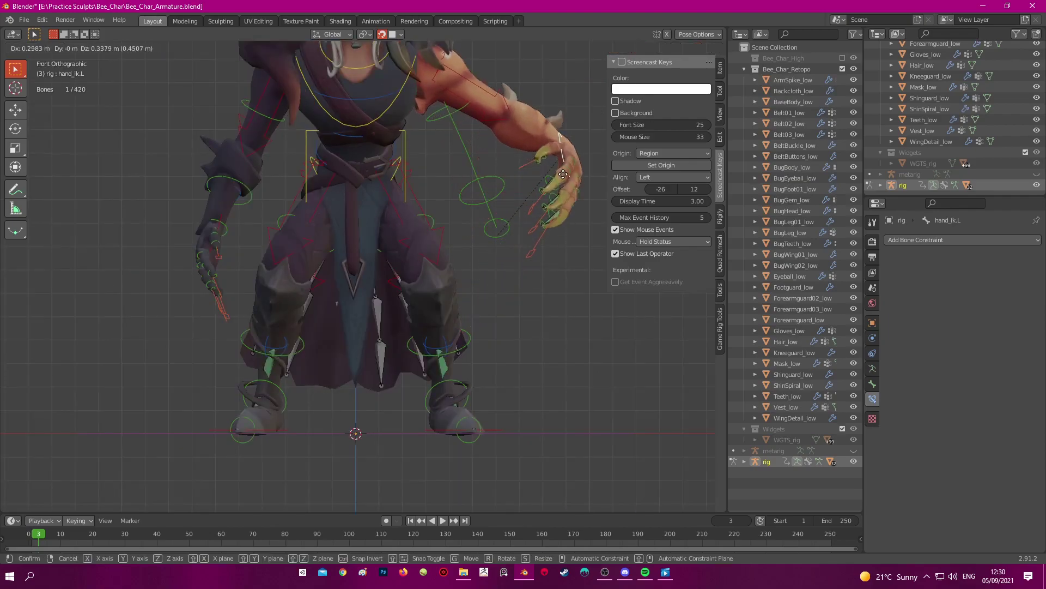
left_click(526, 197)
Move hand_ik.L through further poses and raise the left arm outward to inspect the shoulder and armpit deformation
middle_click_drag(492, 290, 465, 349, "shift")
key("g")
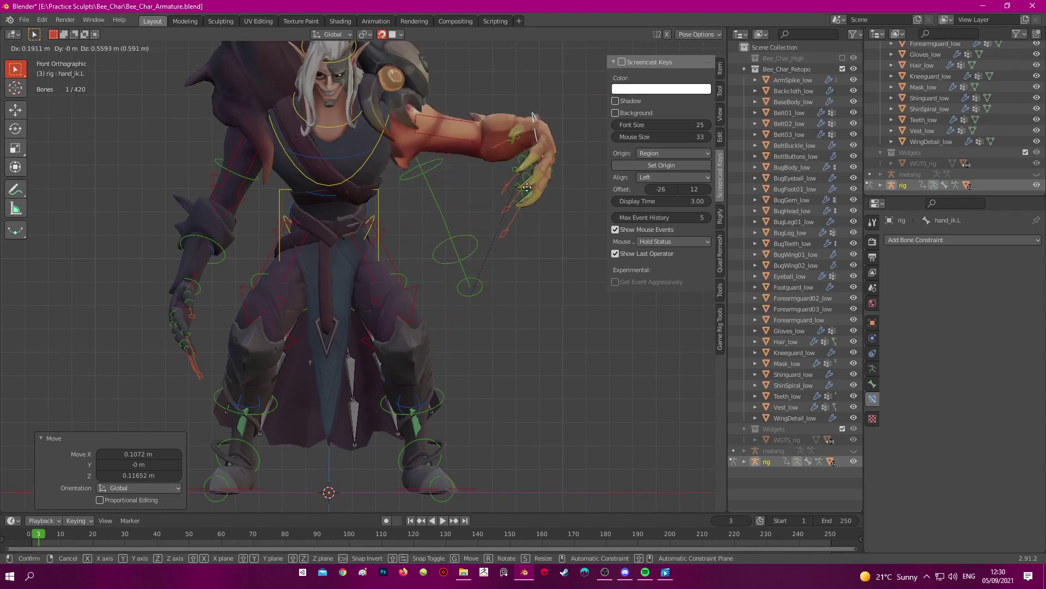
left_click(461, 296)
middle_click_drag(461, 295, 432, 283)
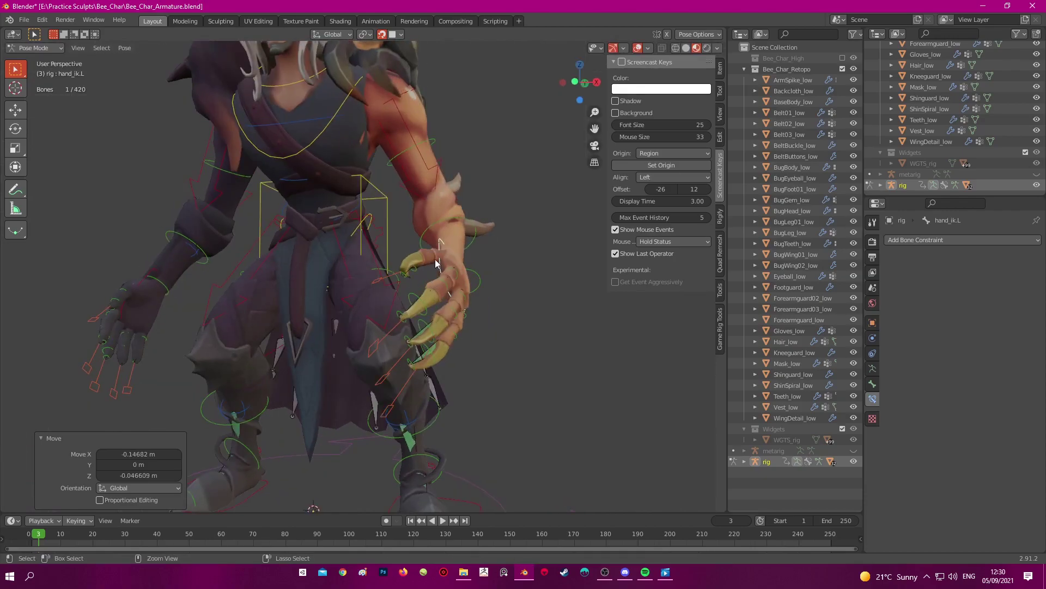
key("g")
left_click(505, 183)
scroll(404, 178, "up", 1)
middle_click_drag(404, 177, 413, 203, "shift")
middle_click_drag(395, 147, 370, 109)
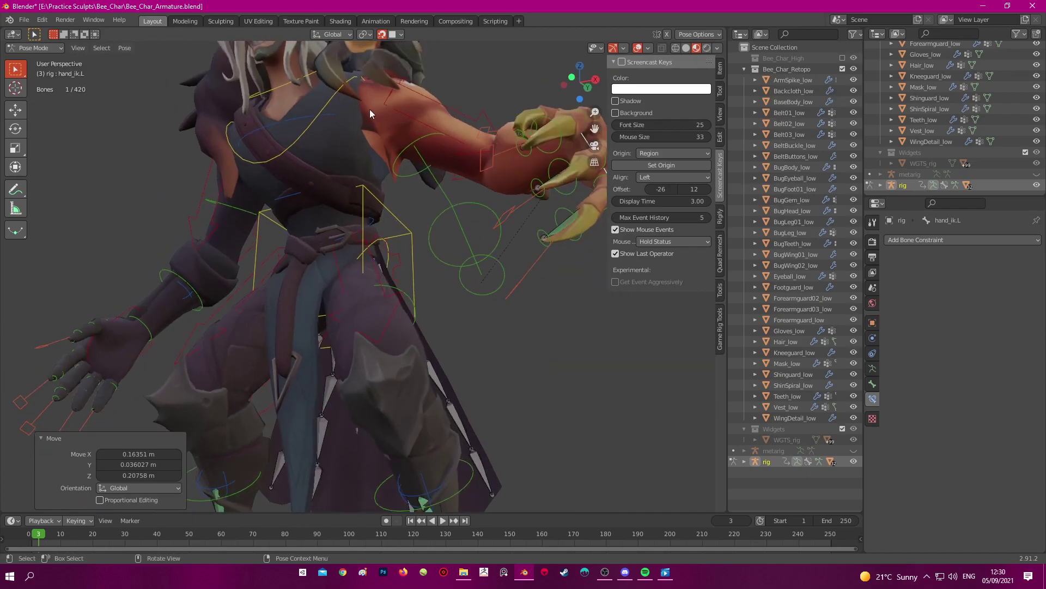
Move the hand_ik.R control through test poses from the front view to check the right arm's deformation
left_click_drag(394, 168, 325, 175)
key("KP_1")
left_click(300, 231)
key("g")
left_click(233, 176)
middle_click_drag(232, 176, 306, 272, "shift")
key("g")
left_click(198, 321)
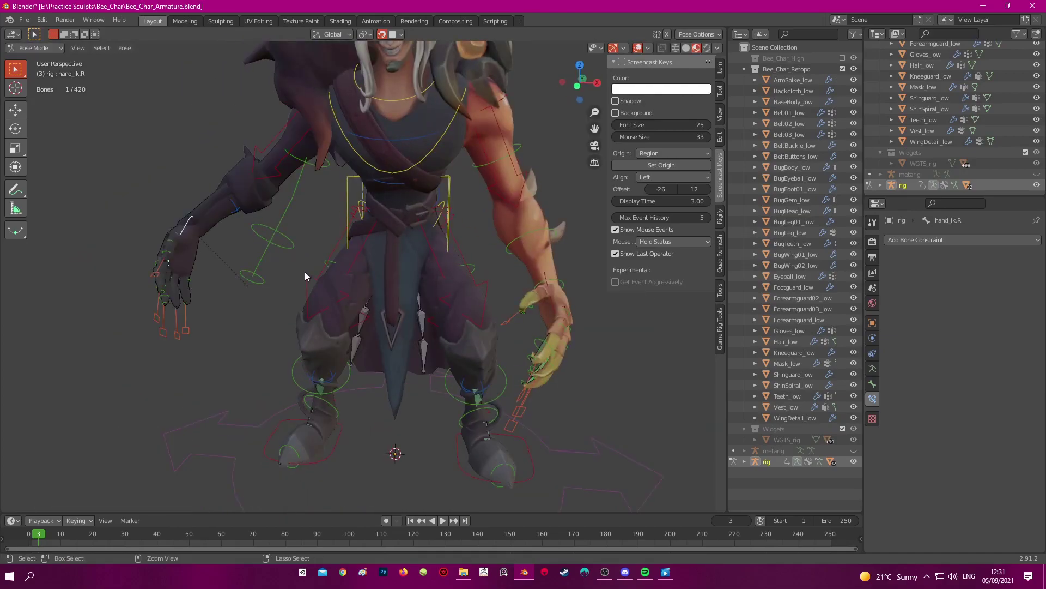
Test the bug's deformation by moving and rotating DEF-Bug03, and undo the last rotation
middle_click_drag(376, 184, 342, 322, "shift")
key("shift+z")
middle_click_drag(423, 203, 391, 210)
left_click(462, 223)
key("shift+z")
key("g")
left_click(490, 167)
middle_click_drag(464, 305, 401, 190)
scroll(463, 315, "up", 2)
middle_click_drag(463, 315, 434, 349)
key("r")
left_click(380, 287)
key("ctrl+z")
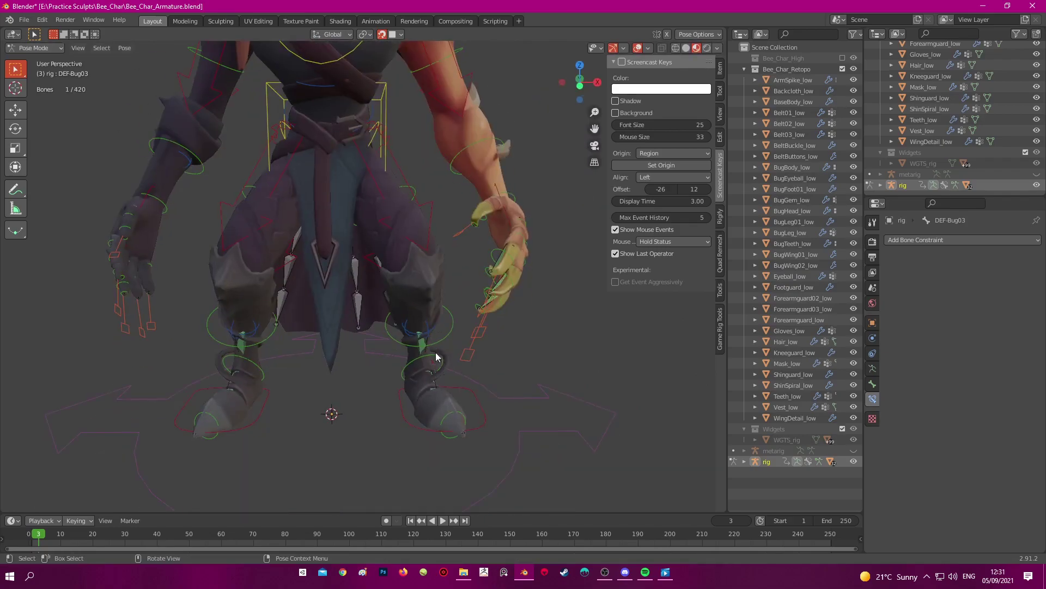
Try moving the foot control to test the leg's deformation and undo the moves
key("g")
left_click(405, 443)
middle_click_drag(404, 442, 254, 299, "alt")
key("ctrl+z")
middle_click_drag(506, 309, 502, 334, "shift")
key("g")
left_click(300, 429)
middle_click_drag(300, 429, 412, 442)
key("ctrl+z")
Lift foot_ik.L in the side view, try further foot positions to check the left knee, and undo them
key("g")
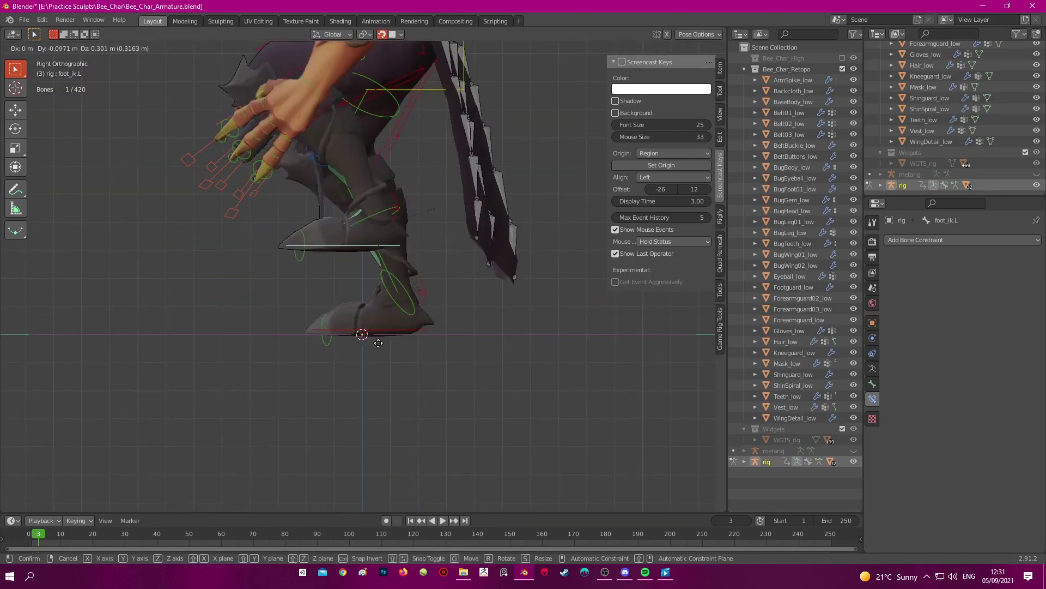
left_click(378, 340)
middle_click_drag(378, 341, 484, 366)
scroll(484, 366, "down", 4)
key("g")
left_click(430, 362)
key("ctrl+z")
key("g")
left_click(322, 326)
key("ctrl+z")
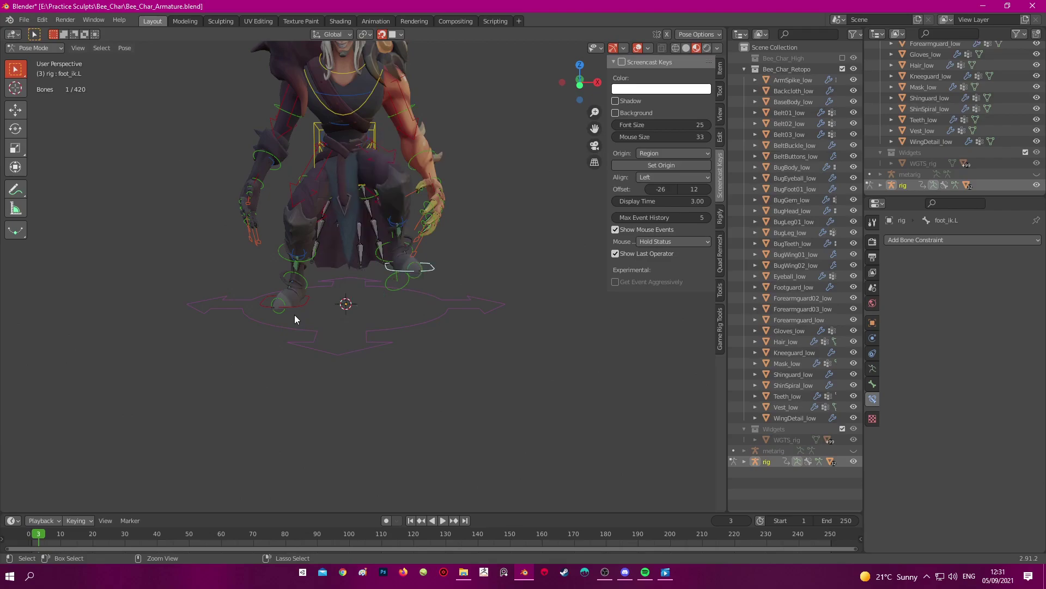
key("ctrl+z")
Move the right foot control through test positions to check the right leg and undo the moves
left_click(304, 305)
key("g")
middle_click_drag(304, 305, 293, 338)
left_click(447, 326)
scroll(292, 338, "up", 2)
key("ctrl+z")
key("g")
left_click(309, 285)
middle_click_drag(309, 285, 397, 299)
key("ctrl+z")
Rotate the cape bone DEF-Cape01.L by about 5.4° and rotate it again to test the cape's deformation
left_click(395, 139)
key("r")
left_click(454, 191)
middle_click_drag(464, 218, 414, 225)
key("r")
left_click(468, 232)
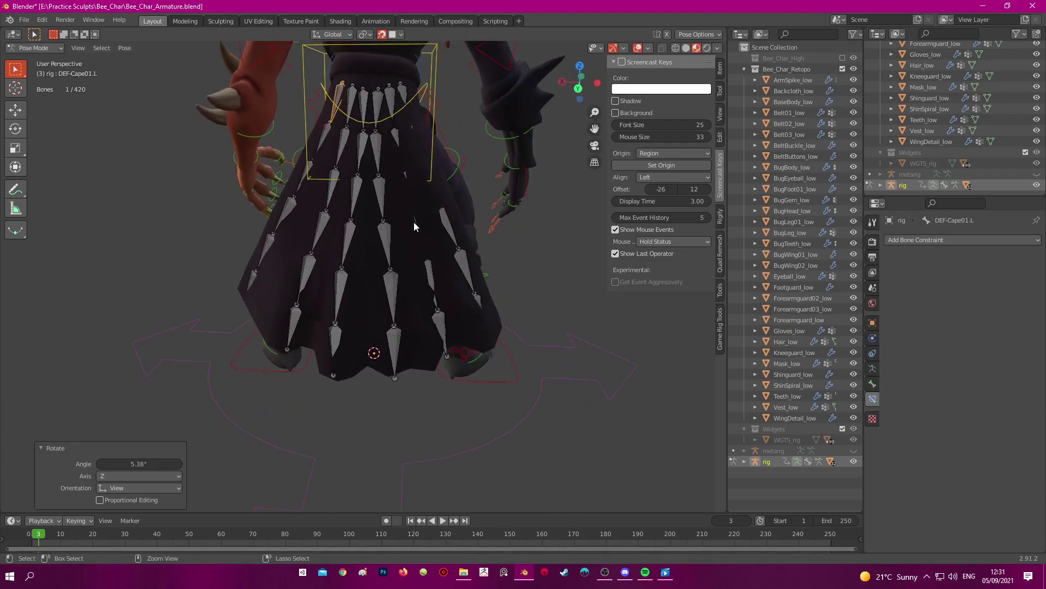
Leave Pose Mode, view BaseBody_low in Weight Paint mode and return to Object Mode
key("ctrl+Tab")
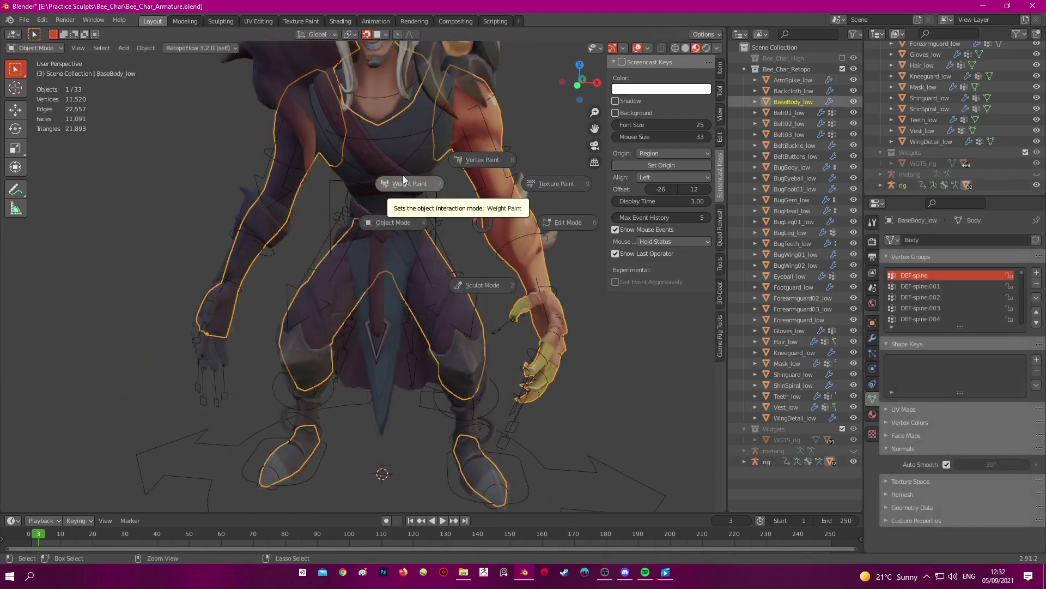
left_click(404, 179)
scroll(402, 175, "down", 3)
key("ctrl+Tab")
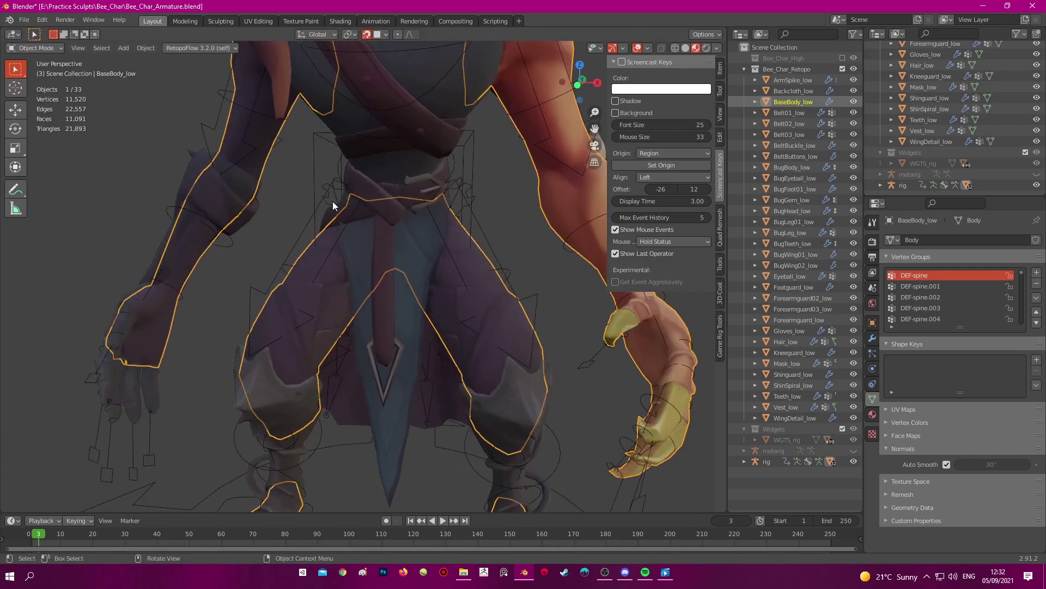
Put Vest_low into Weight Paint mode and examine its DEF-spine and DEF-spine.001 vertex group weights
left_click(415, 231)
key("ctrl+Tab")
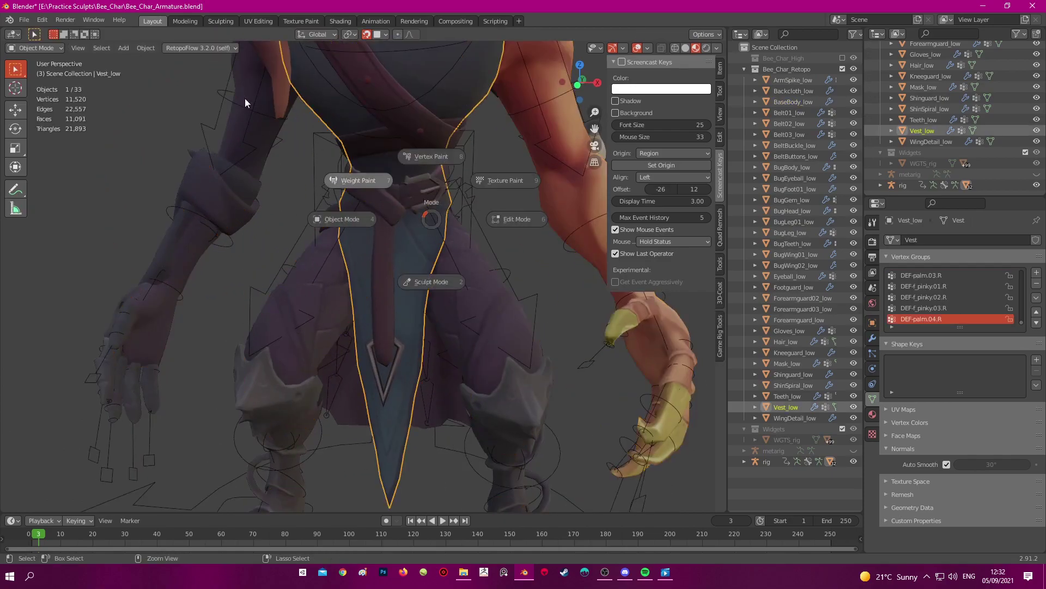
left_click(360, 181)
middle_click_drag(455, 201, 433, 202)
scroll(958, 310, "up", 1)
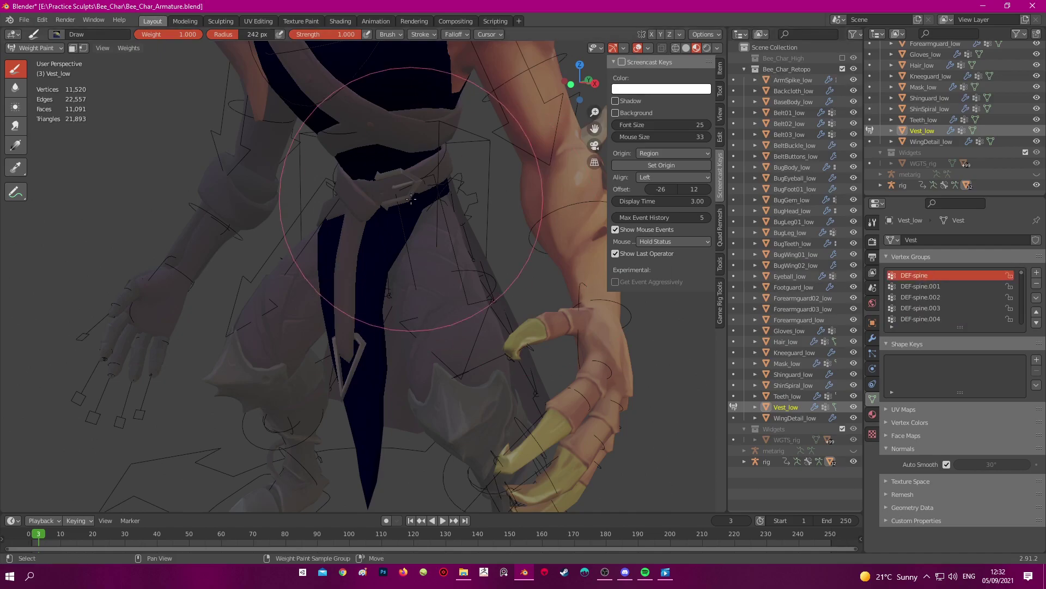
middle_click_drag(412, 200, 411, 212)
left_click(926, 285)
middle_click_drag(513, 221, 558, 224)
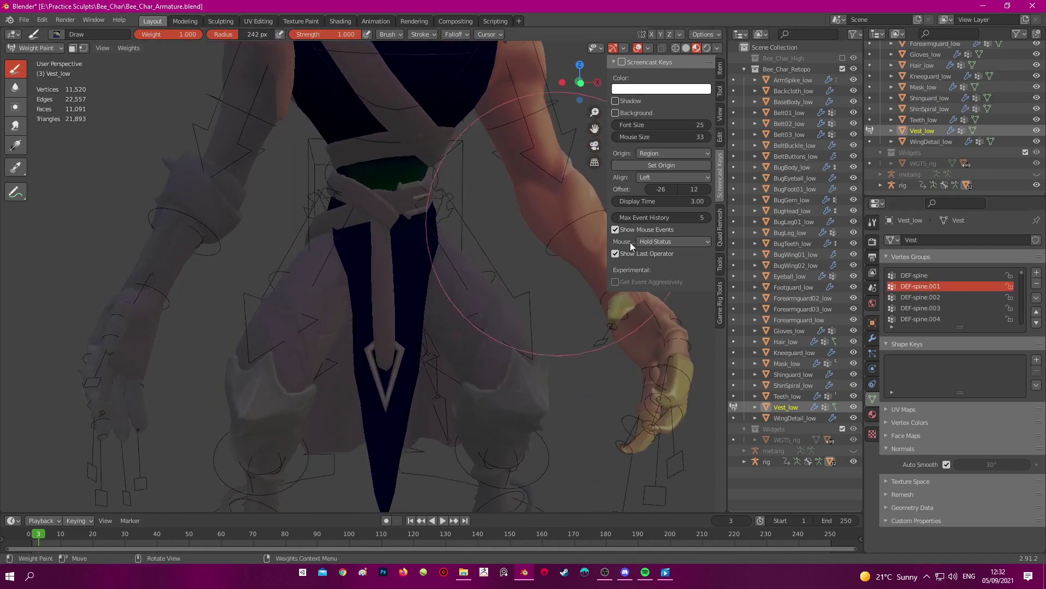
left_click(930, 277)
middle_click_drag(467, 234, 485, 234)
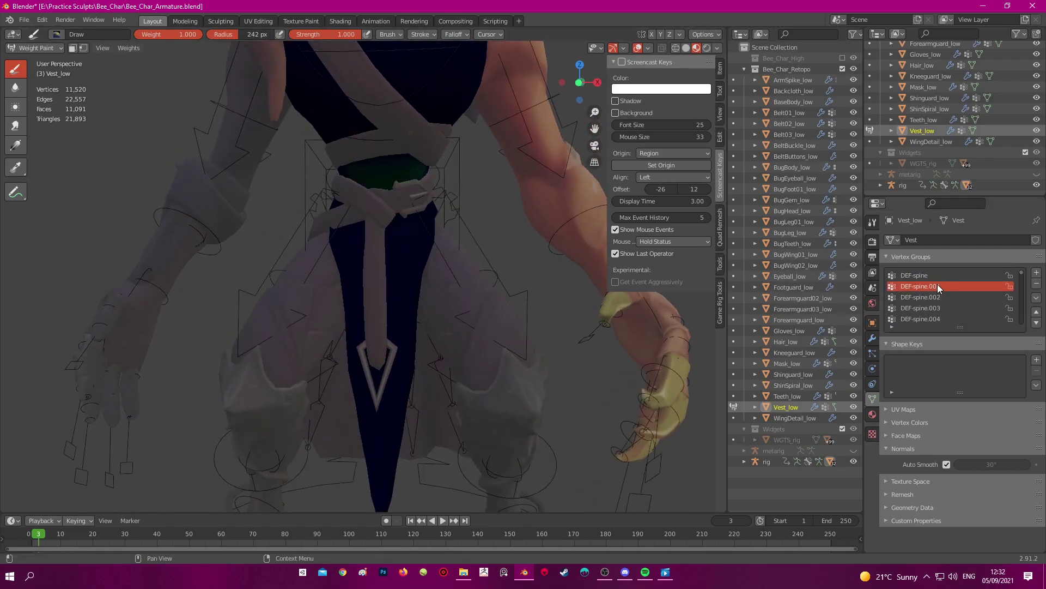
middle_click_drag(409, 207, 908, 198)
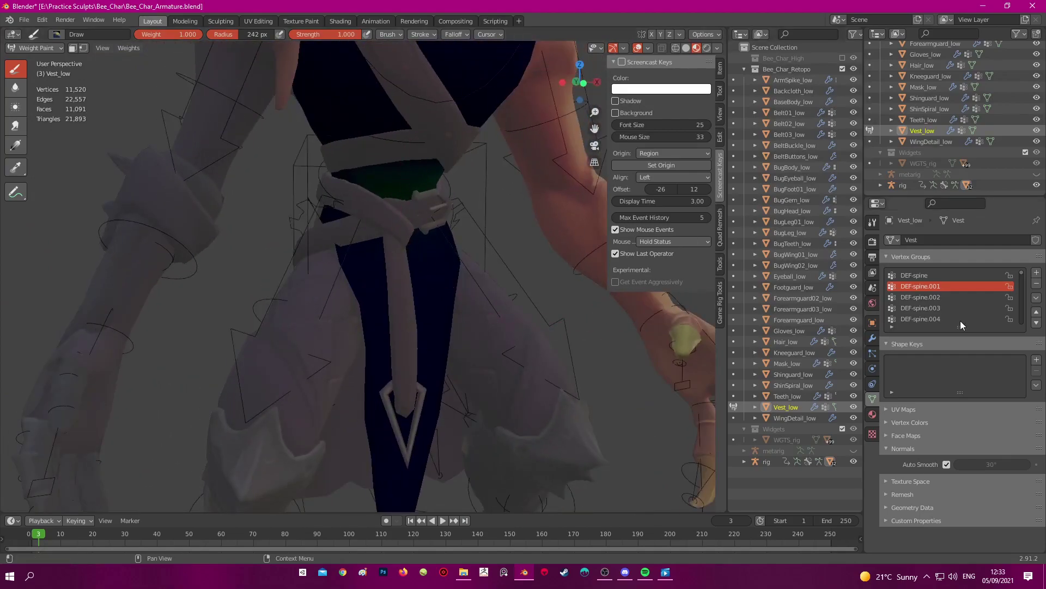
middle_click_drag(439, 202, 400, 236)
Leave Weight Paint mode, select the rig and switch it to Pose Mode
key("KP_1")
key("ctrl+Tab")
left_click(196, 189)
middle_click_drag(344, 196, 230, 200)
key("a")
key("a")
middle_click_drag(321, 207, 390, 126)
key("KP_1")
left_click(505, 239)
middle_click_drag(505, 239, 460, 241, "shift")
key("ctrl+Tab")
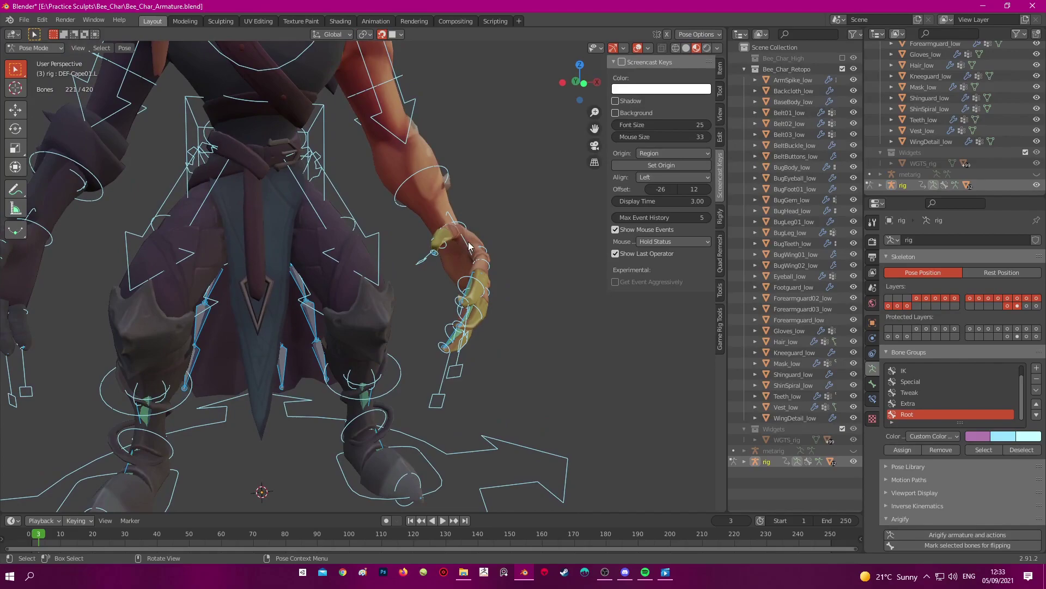
Move the hand_ik.L control outward and up to expose the left shoulder and armpit deformation
left_click(469, 246)
key("shift+z")
key("shift+z")
key("g")
left_click(552, 178)
middle_click_drag(515, 178, 480, 265, "shift")
scroll(403, 229, "up", 2)
middle_click_drag(397, 223, 391, 254, "shift")
Return to Object Mode, select BaseBody_low and switch it to Weight Paint mode
key("ctrl+Tab")
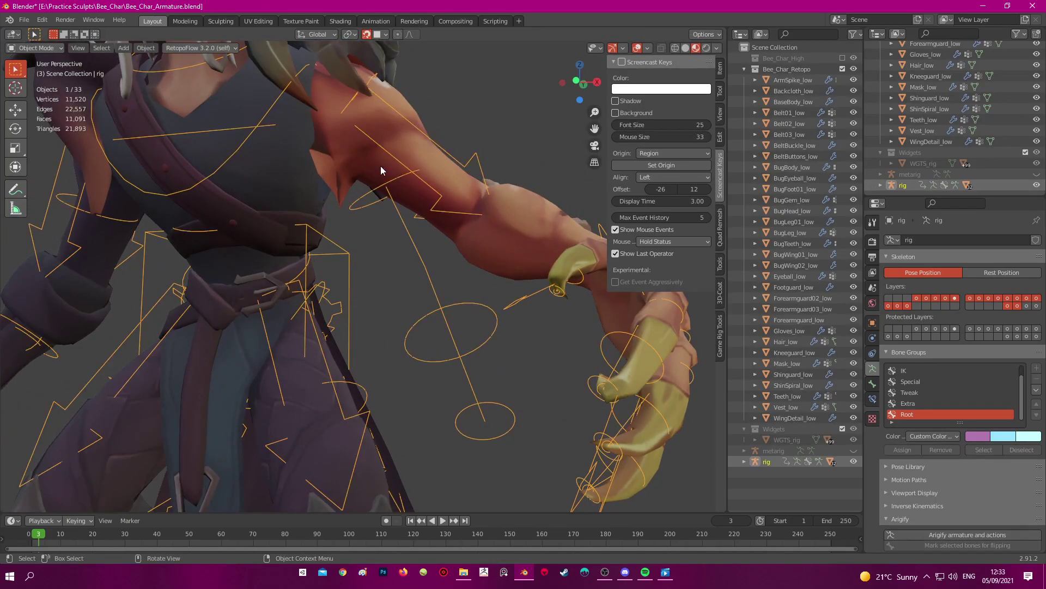
left_click(364, 166)
key("ctrl+Tab")
middle_click_drag(319, 216, 395, 191)
scroll(369, 176, "up", 2)
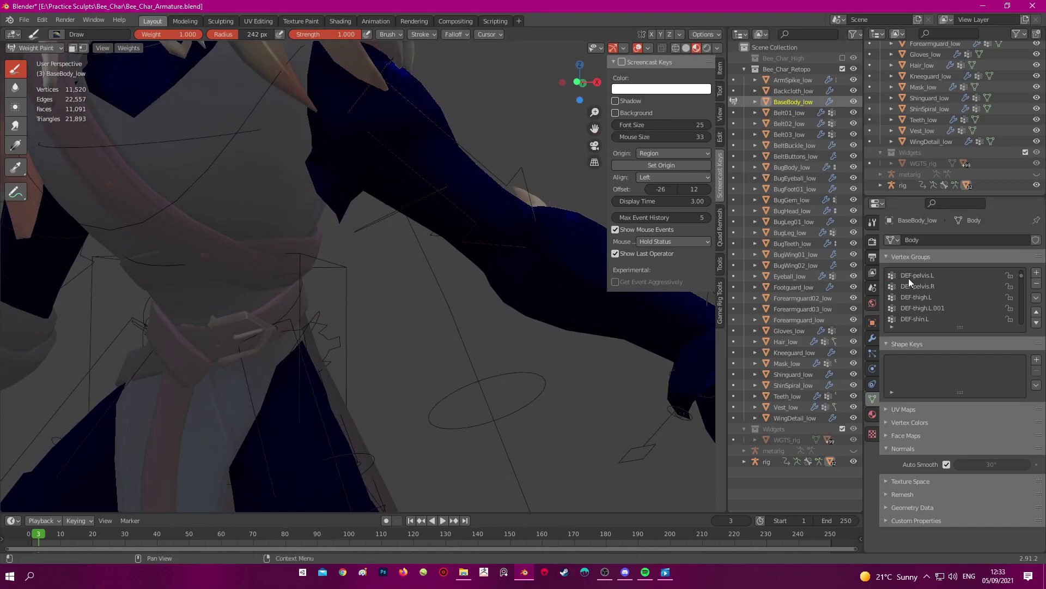
Inspect the DEF-shoulder.L weights on BaseBody_low and make DEF-upper_arm.L the active vertex group
scroll(911, 285, "down", 10)
scroll(909, 289, "down", 8)
scroll(909, 289, "down", 5)
scroll(909, 289, "down", 9)
scroll(909, 289, "down", 5)
scroll(909, 289, "up", 2)
left_click(916, 297)
mouse_move(381, 179)
middle_mouse_down()
mouse_move(422, 185)
mouse_move(349, 172)
mouse_move(426, 174)
middle_mouse_up()
scroll(485, 235, "down", 2)
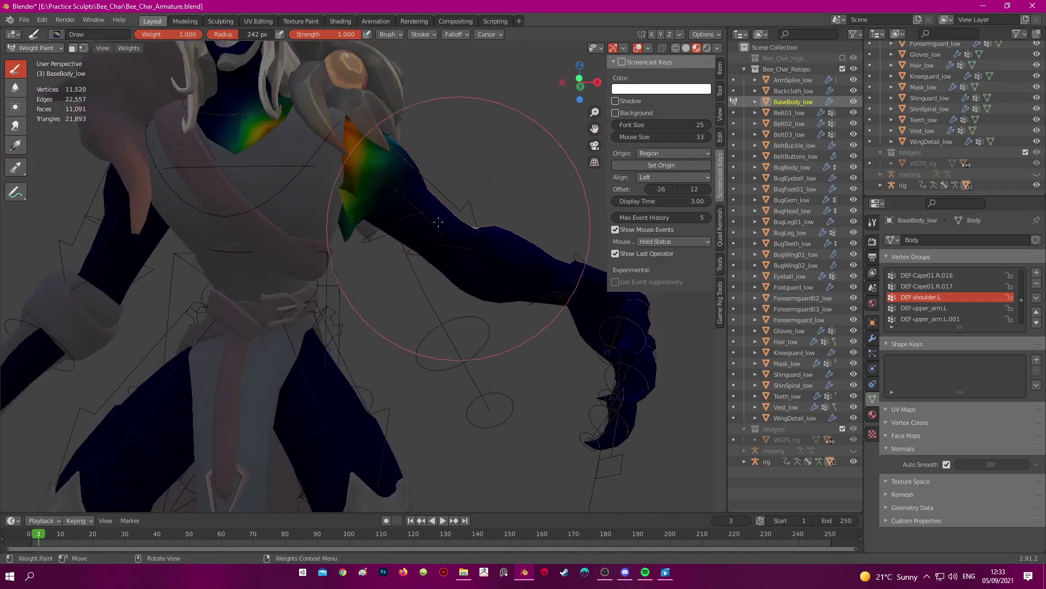
left_click(930, 309)
mouse_move(444, 188)
middle_mouse_down()
mouse_move(395, 202)
mouse_move(350, 175)
mouse_move(376, 196)
middle_mouse_up()
scroll(389, 192, "up", 3)
key("ctrl+Tab")
key("ctrl+Tab")
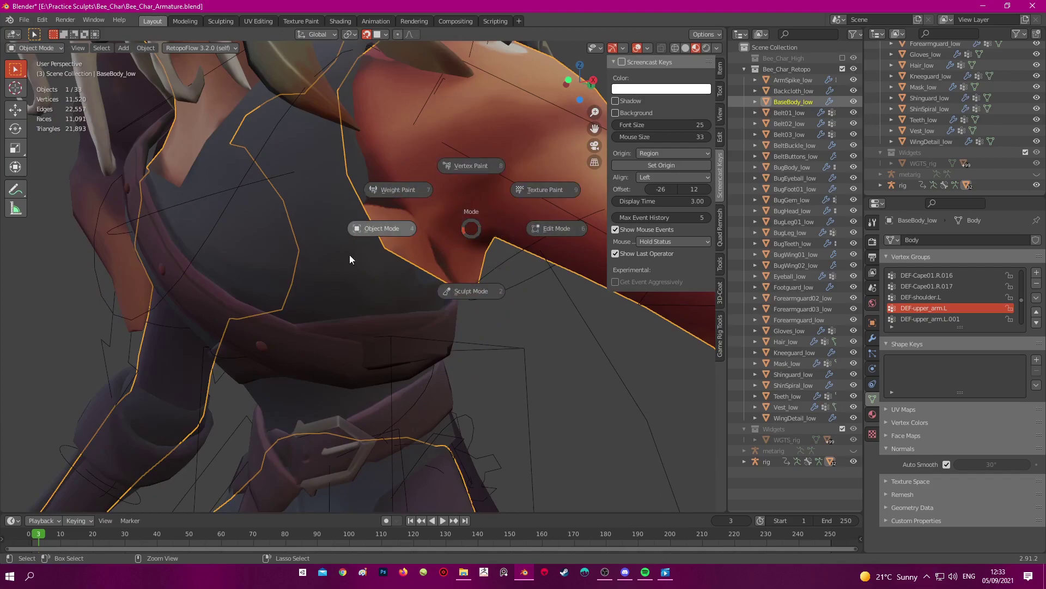
left_click(498, 335)
key("ctrl+Tab")
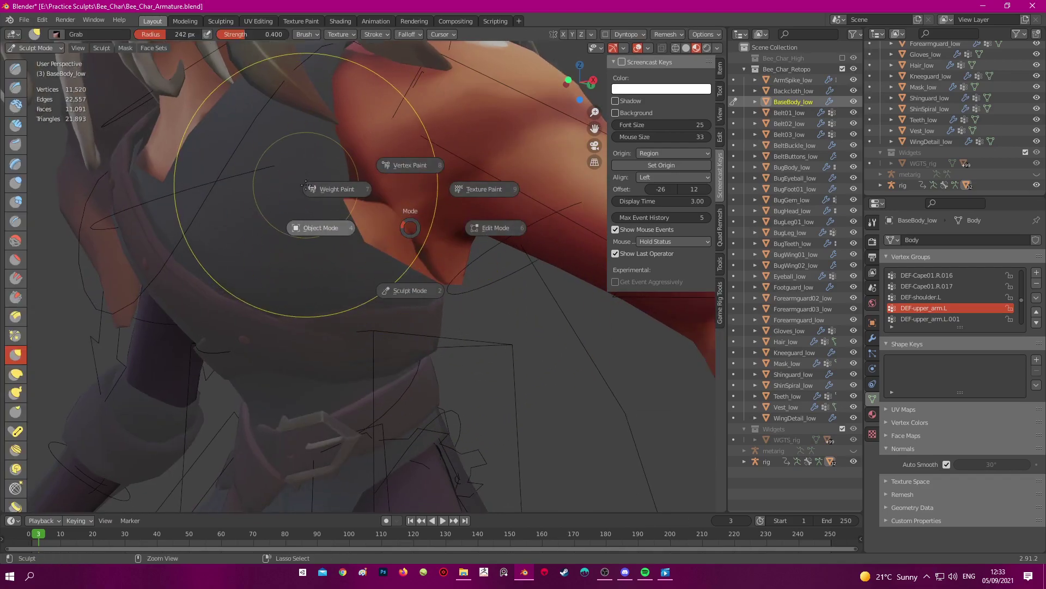
left_click(327, 189)
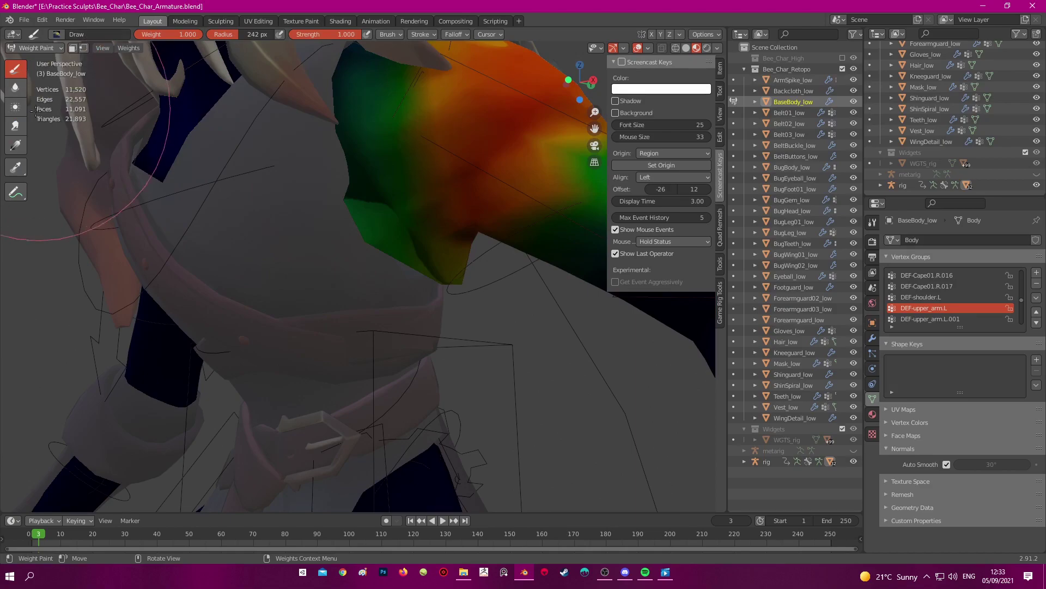
Choose the Subtract brush, sample a weight of 0.463 from the shoulder and set the brush radius to 132 px
left_click(56, 33)
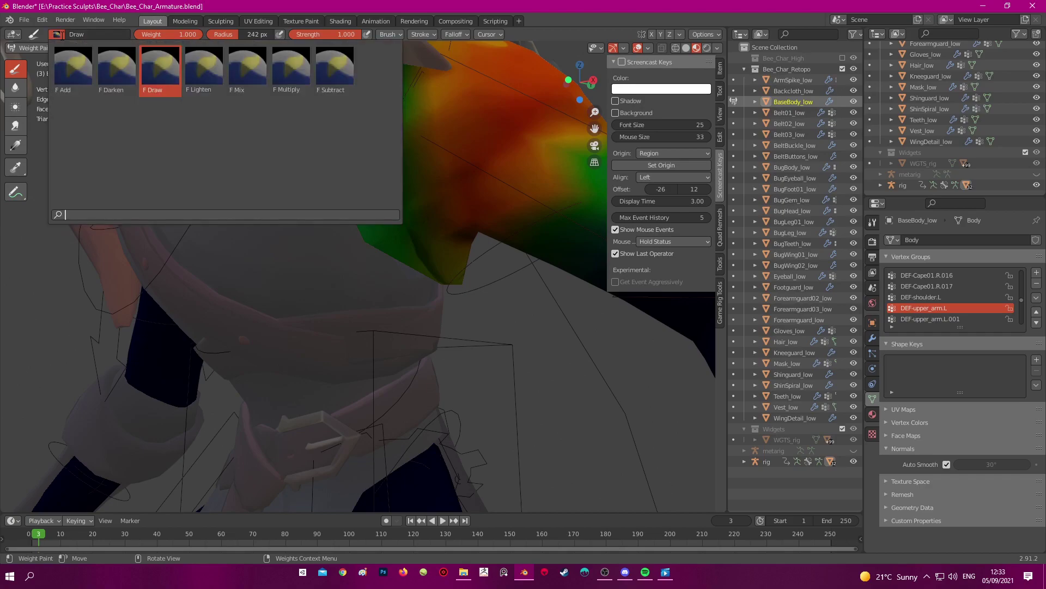
left_click(327, 68)
mouse_move(443, 198)
left_mouse_down()
mouse_move(374, 169)
mouse_move(369, 215)
mouse_move(390, 200)
left_mouse_up()
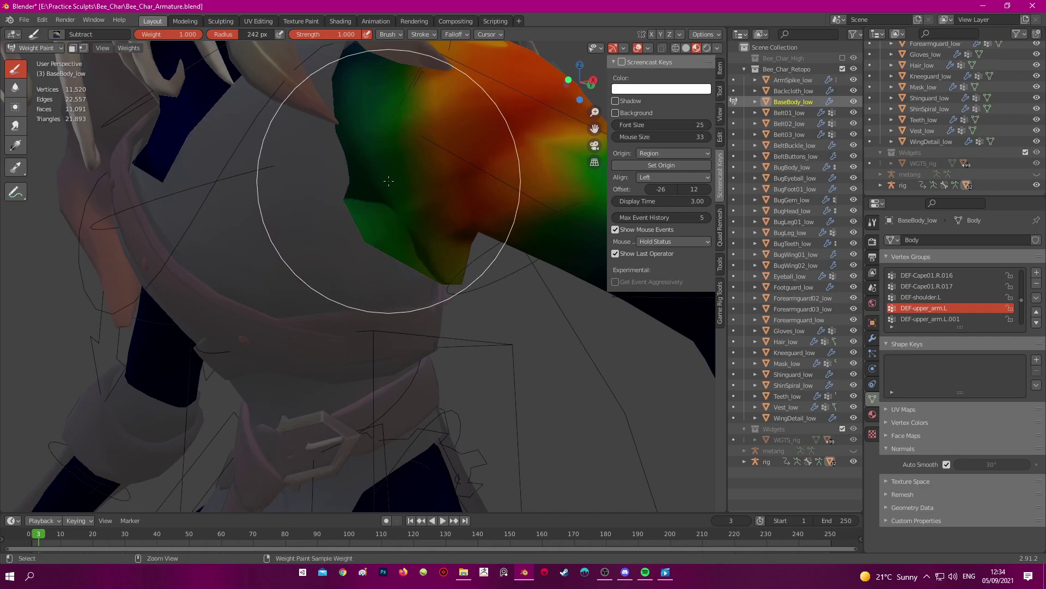
left_click(388, 180, "ctrl")
key("f")
left_click(341, 182)
Subtract DEF-upper_arm.L weight along the chest edge, armpit and back of the left shoulder
mouse_move(351, 105)
left_mouse_down()
mouse_move(378, 213)
mouse_move(402, 246)
left_mouse_up()
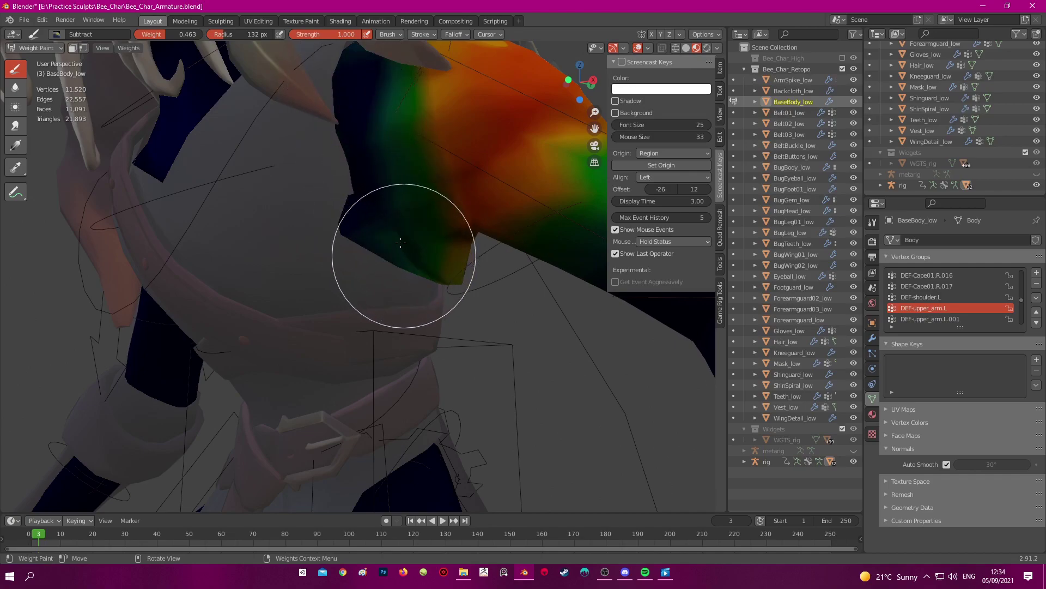
middle_click_drag(403, 229, 376, 197)
mouse_move(361, 184)
left_mouse_down()
mouse_move(411, 247)
mouse_move(439, 260)
left_mouse_up()
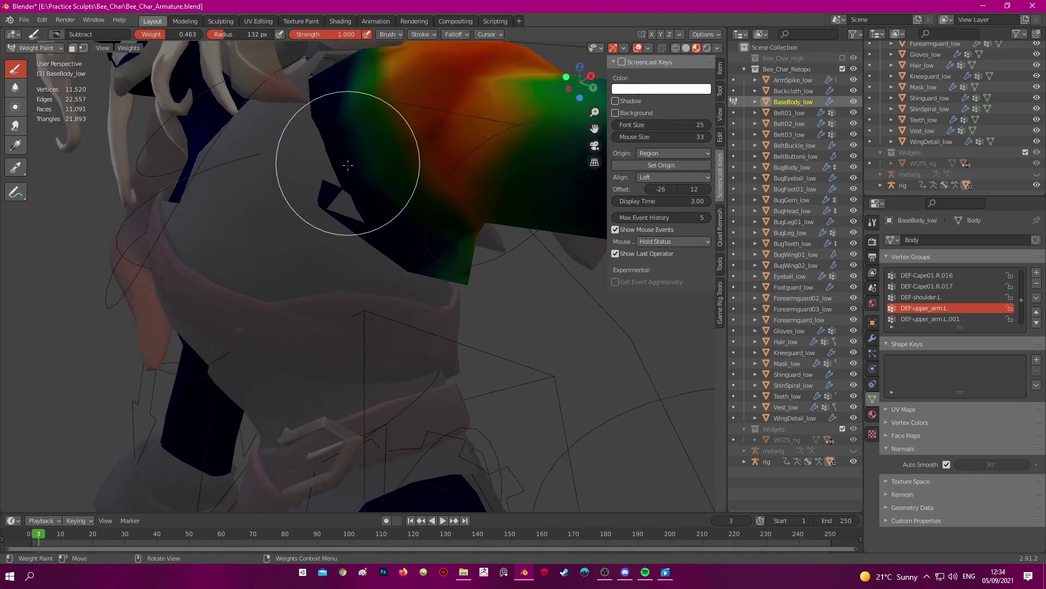
middle_click_drag(471, 283, 369, 234)
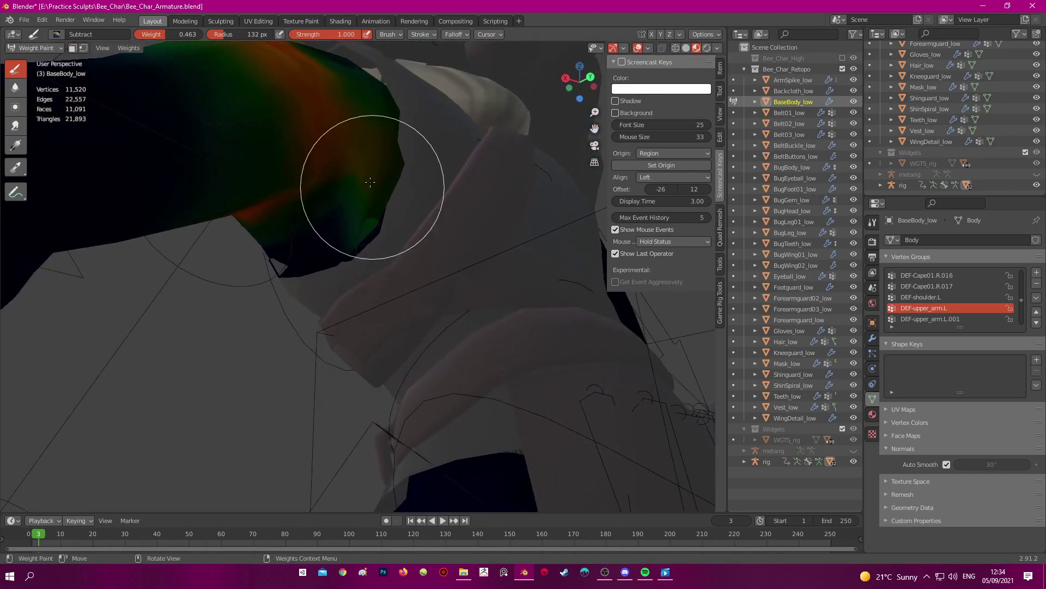
left_click_drag(374, 246, 346, 257)
middle_click_drag(398, 140, 334, 233)
middle_click_drag(327, 110, 360, 127)
left_click_drag(370, 181, 361, 140)
mouse_move(362, 140)
middle_mouse_down()
mouse_move(497, 134)
mouse_move(458, 135)
middle_mouse_up()
middle_click_drag(401, 120, 376, 147)
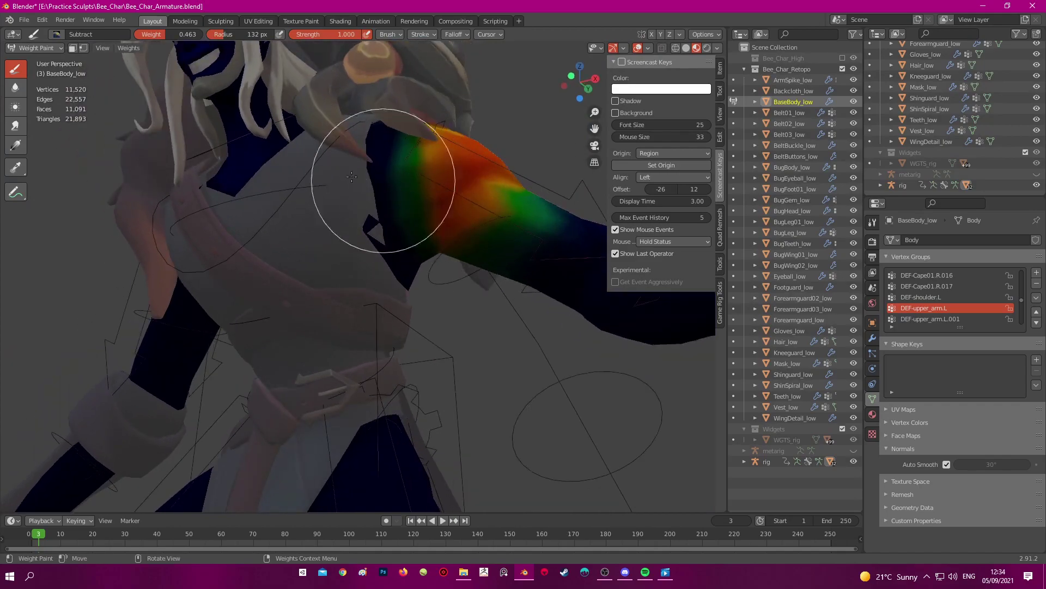
Normalize all vertex groups with the active group locked, and smooth the DEF-upper_arm.L weights with factor 0.5
left_click(129, 48)
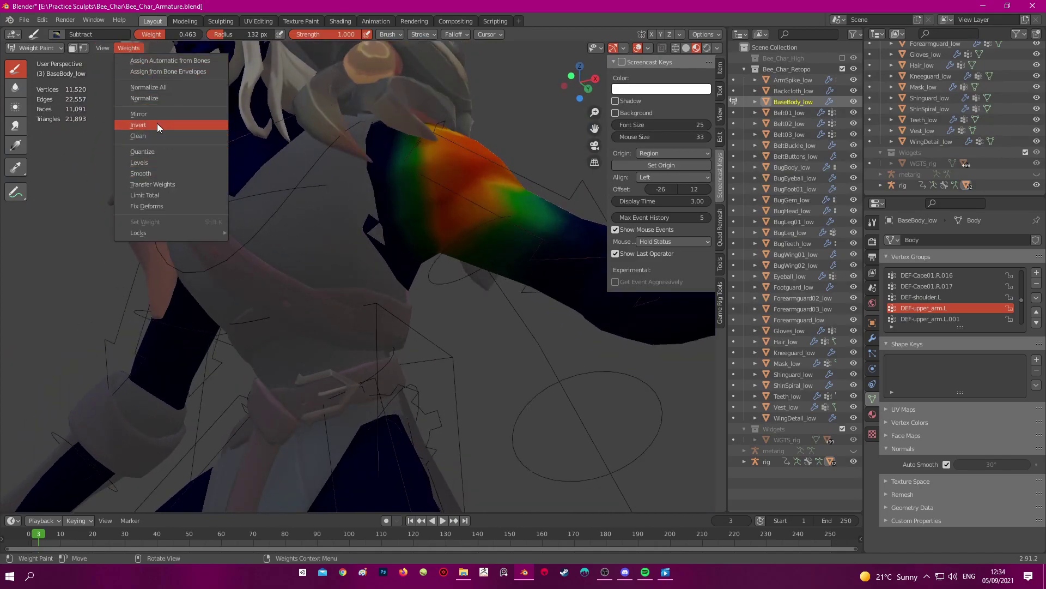
left_click(148, 88)
middle_click_drag(316, 169, 356, 219)
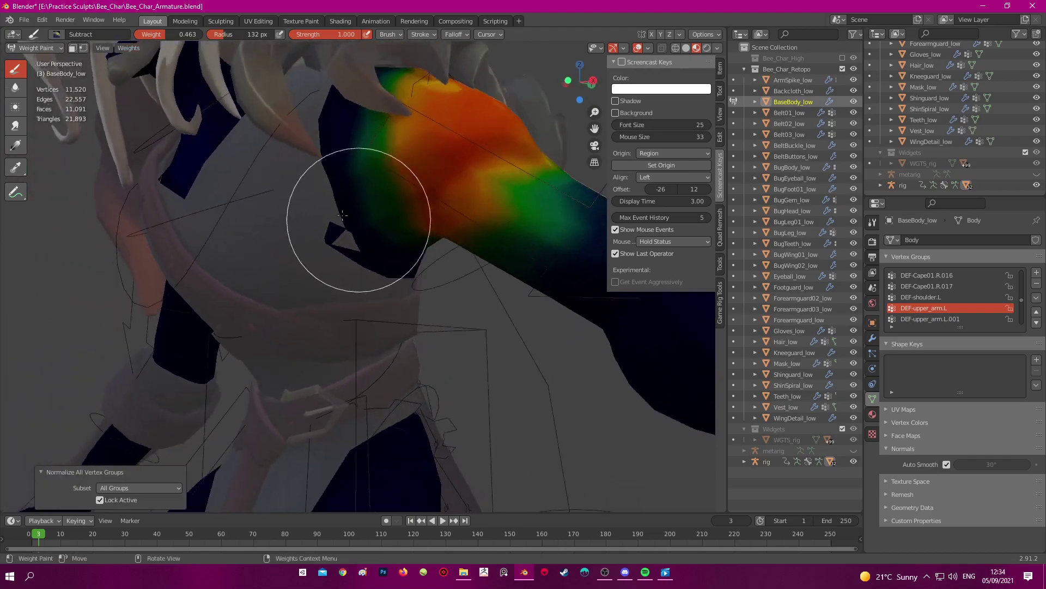
left_click(129, 48)
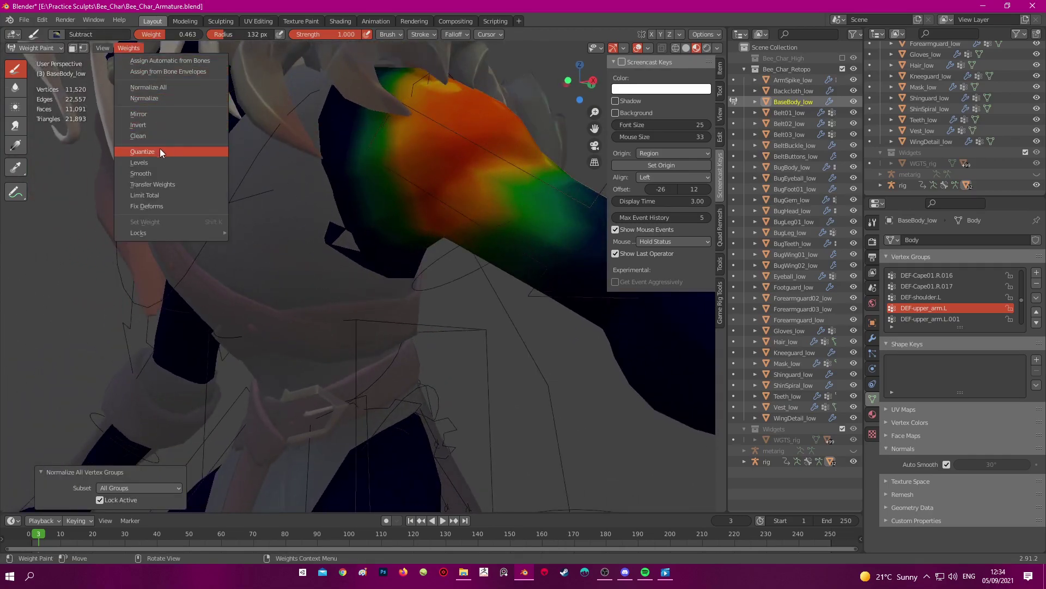
left_click(164, 173)
middle_click_drag(196, 187, 394, 189)
Return to Object Mode and select the rig
key("ctrl+Tab")
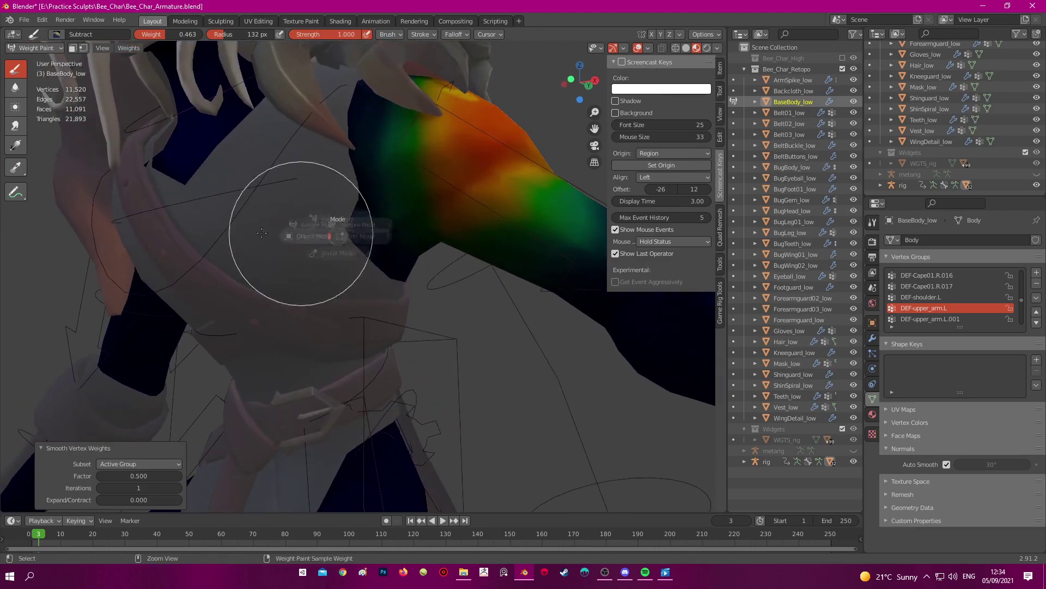
left_click(321, 232)
scroll(325, 229, "down", 3)
left_click(460, 294)
mouse_move(325, 229)
middle_mouse_down()
mouse_move(436, 272)
mouse_move(400, 152)
mouse_move(489, 154)
mouse_move(407, 158)
mouse_move(492, 256)
middle_mouse_up()
left_click(531, 244)
left_click(459, 130)
scroll(407, 158, "down", 4)
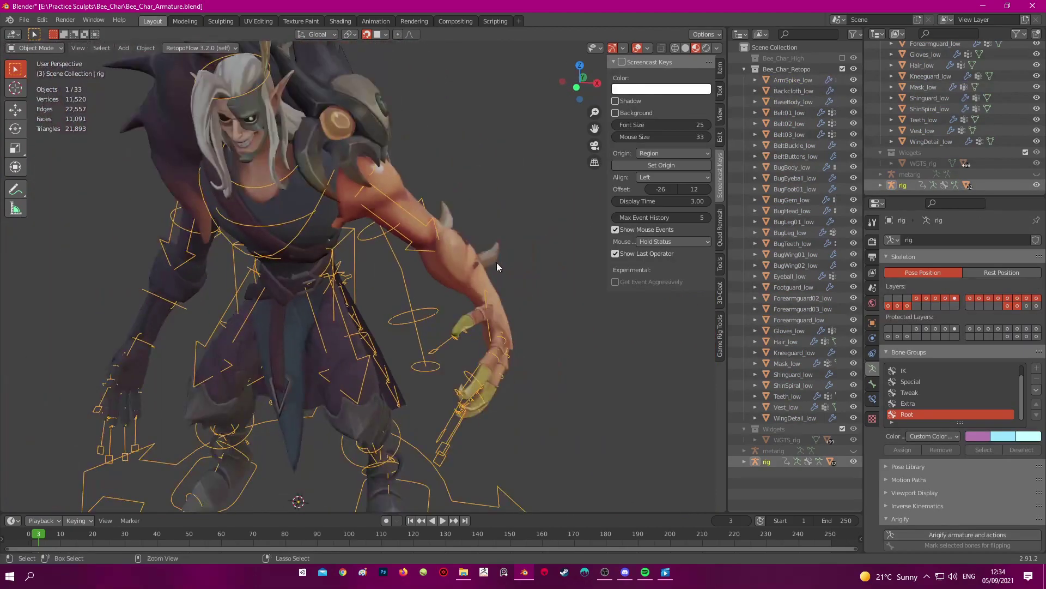
Switch the rig to Pose Mode and raise hand_ik.L about 0.29 m to retest the left shoulder
key("ctrl+Tab")
left_click(484, 296)
scroll(503, 315, "up", 3)
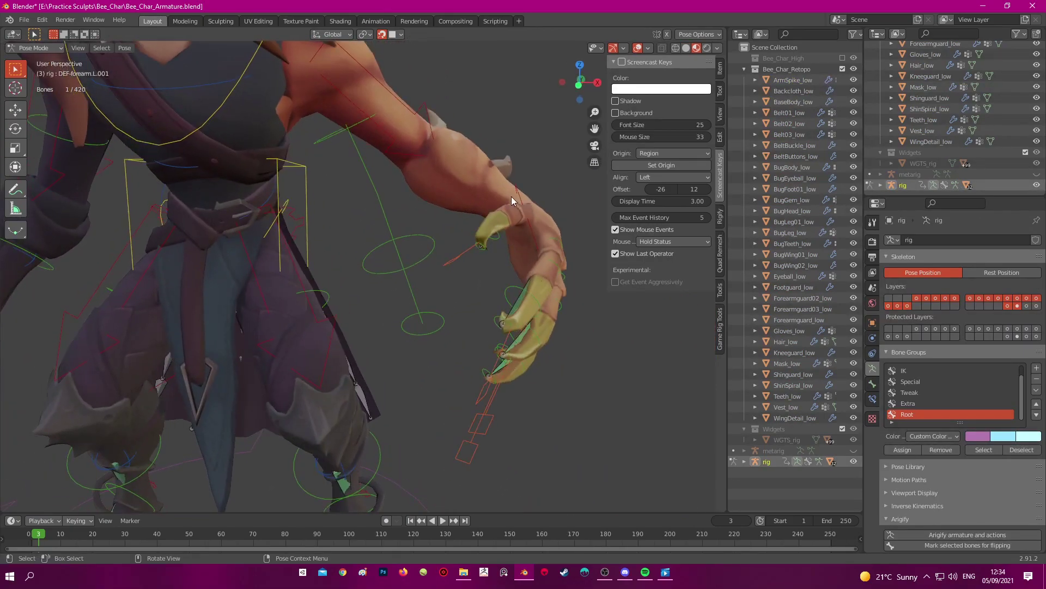
middle_click_drag(513, 198, 456, 235)
left_click(497, 194)
key("g")
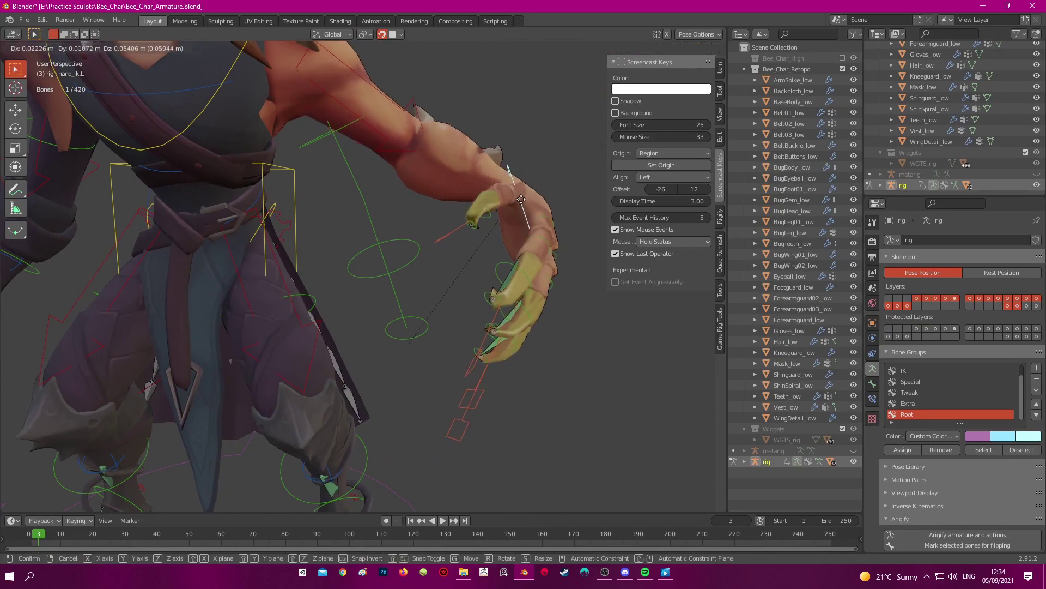
left_click(545, 110)
middle_click_drag(544, 113, 463, 197, "shift")
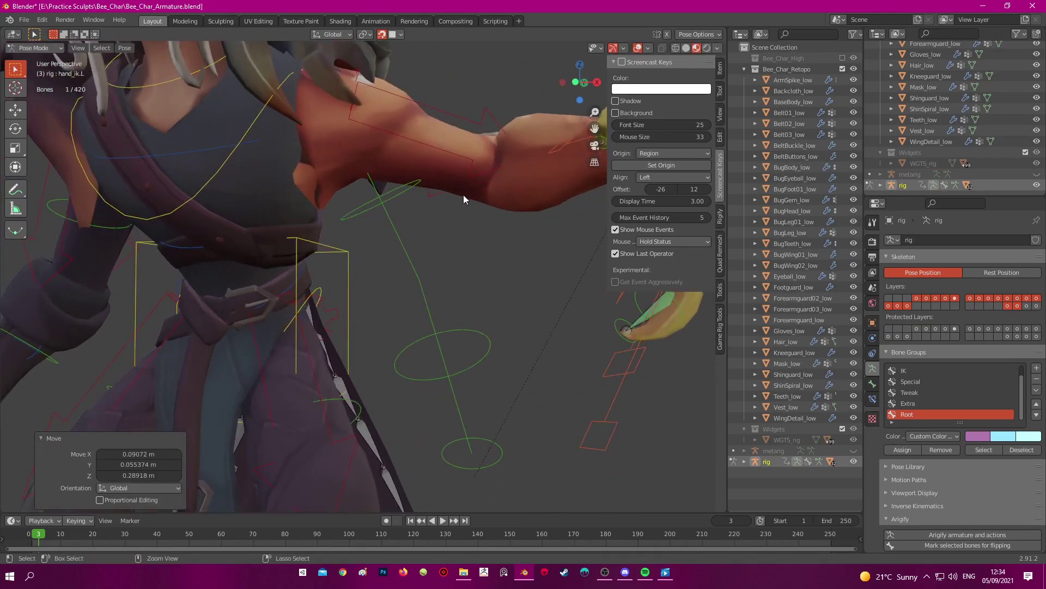
Return to Object Mode, select BaseBody_low and isolate it by hiding all other objects
key("ctrl+Tab")
left_click(396, 171, "shift")
key("ctrl+Tab")
mouse_move(242, 66)
middle_mouse_down()
mouse_move(345, 175)
mouse_move(325, 158)
middle_mouse_up()
key("ctrl+Tab")
left_click(280, 184)
key("shift+h")
middle_click_drag(335, 193, 361, 216, "shift")
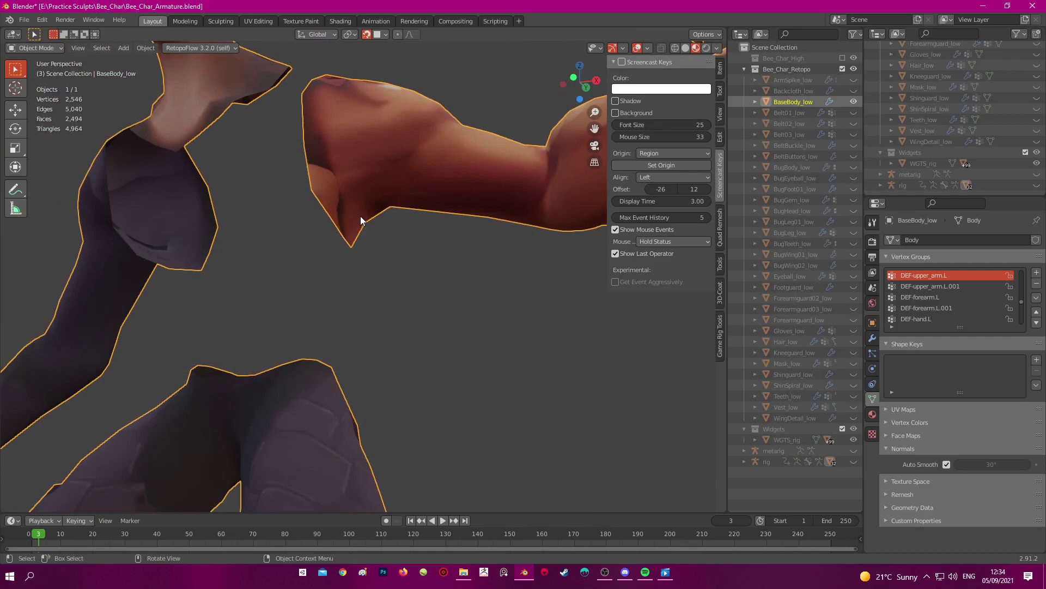
Switch BaseBody_low to Weight Paint mode and examine the DEF-upper_arm.L weights around the left shoulder
key("ctrl+Tab")
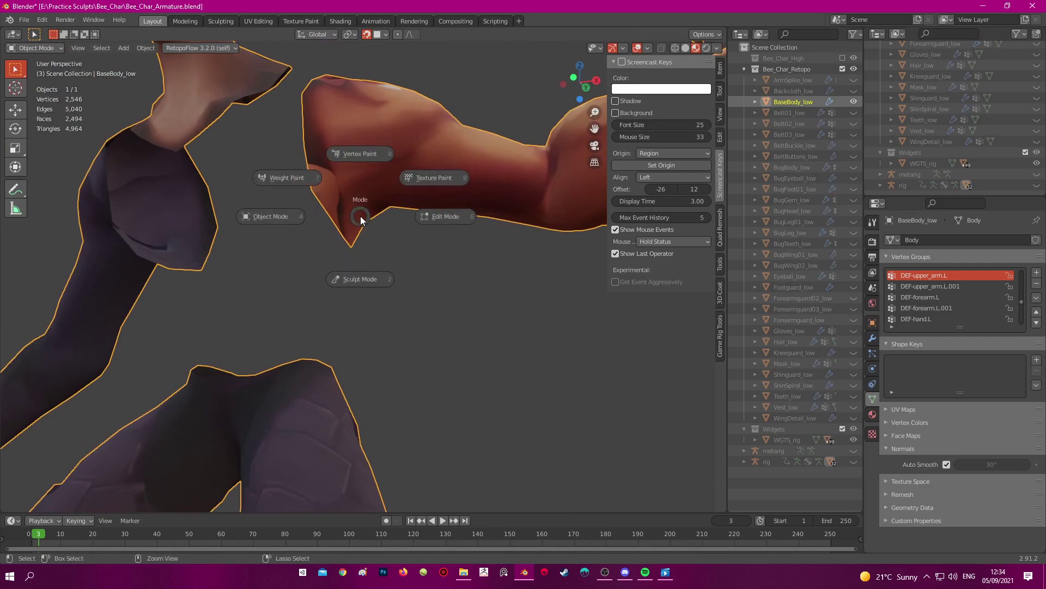
left_click(262, 158)
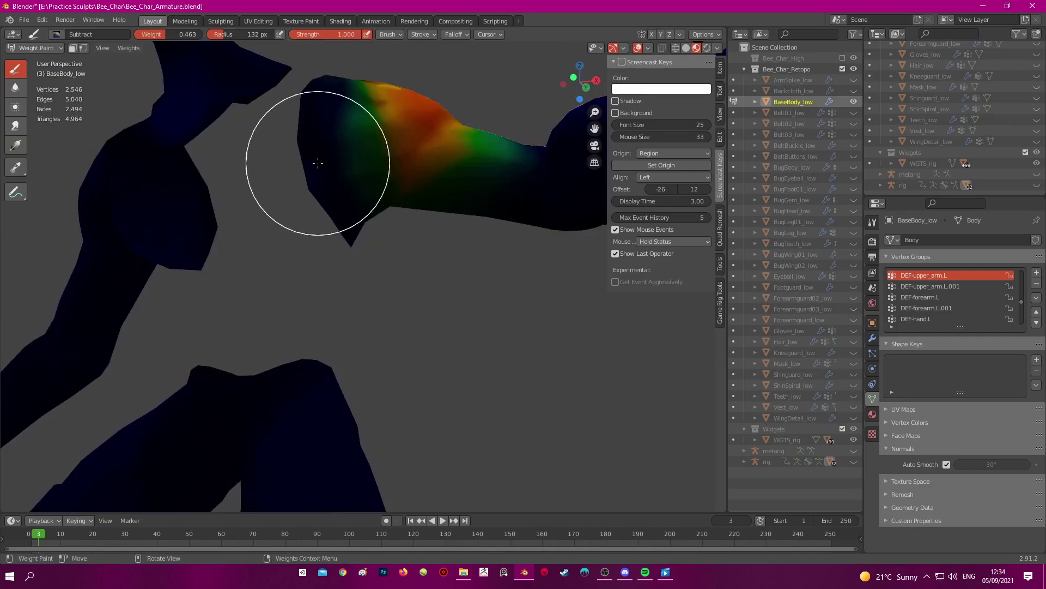
middle_click_drag(360, 243, 305, 246)
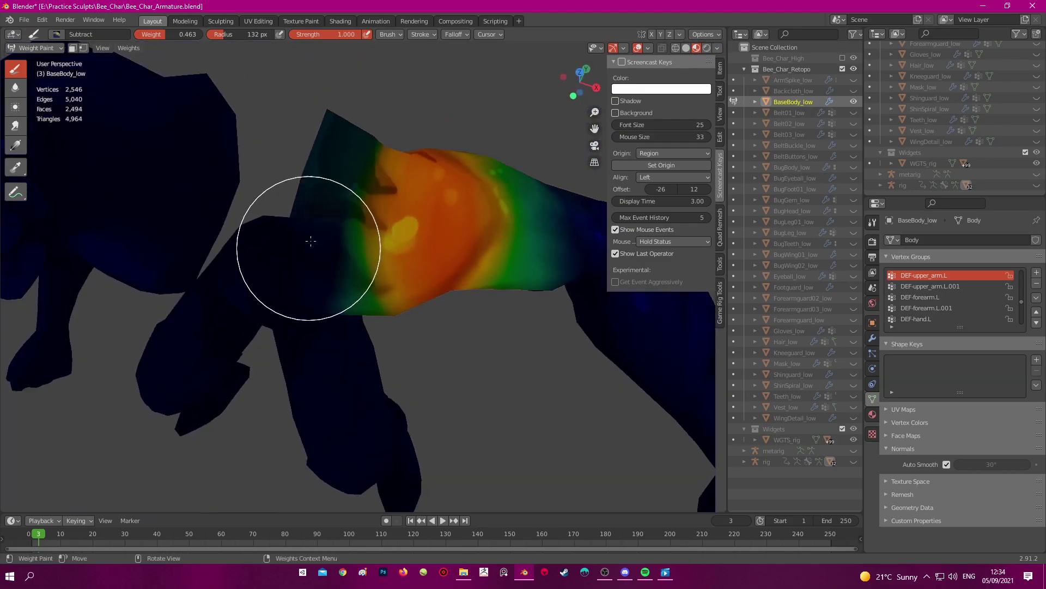
mouse_move(338, 145)
middle_mouse_down()
mouse_move(325, 141)
mouse_move(382, 185)
mouse_move(427, 192)
mouse_move(414, 205)
mouse_move(314, 181)
middle_mouse_up()
mouse_move(395, 131)
middle_mouse_down()
mouse_move(320, 122)
mouse_move(285, 180)
mouse_move(380, 178)
mouse_move(394, 135)
mouse_move(388, 245)
middle_mouse_up()
middle_click_drag(360, 289, 362, 257)
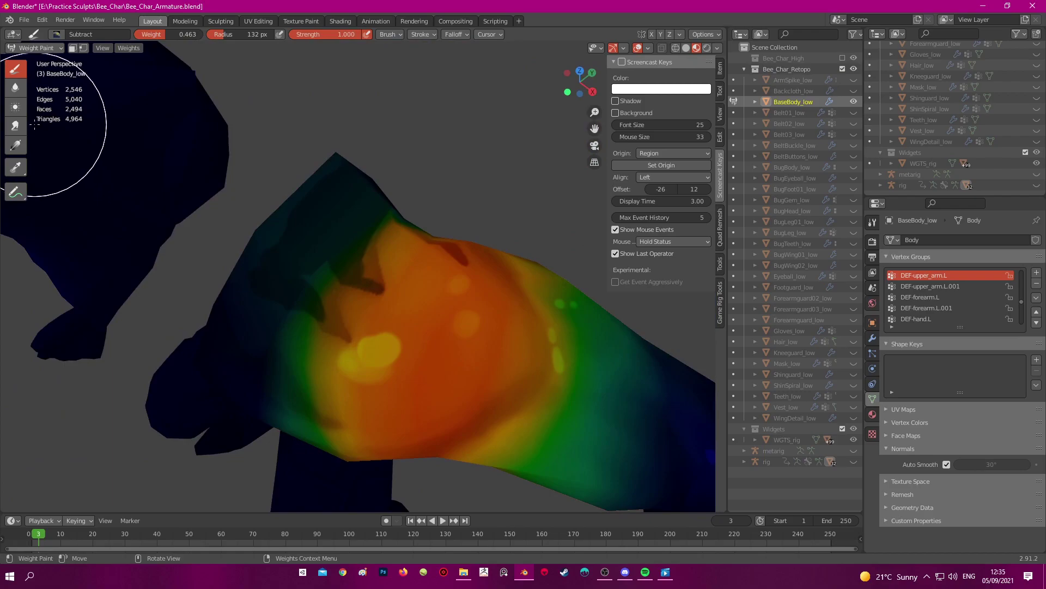
Try smearing the DEF-upper_arm.L weights along the upper edge of the left shoulder with the Smear brush
left_click(14, 129)
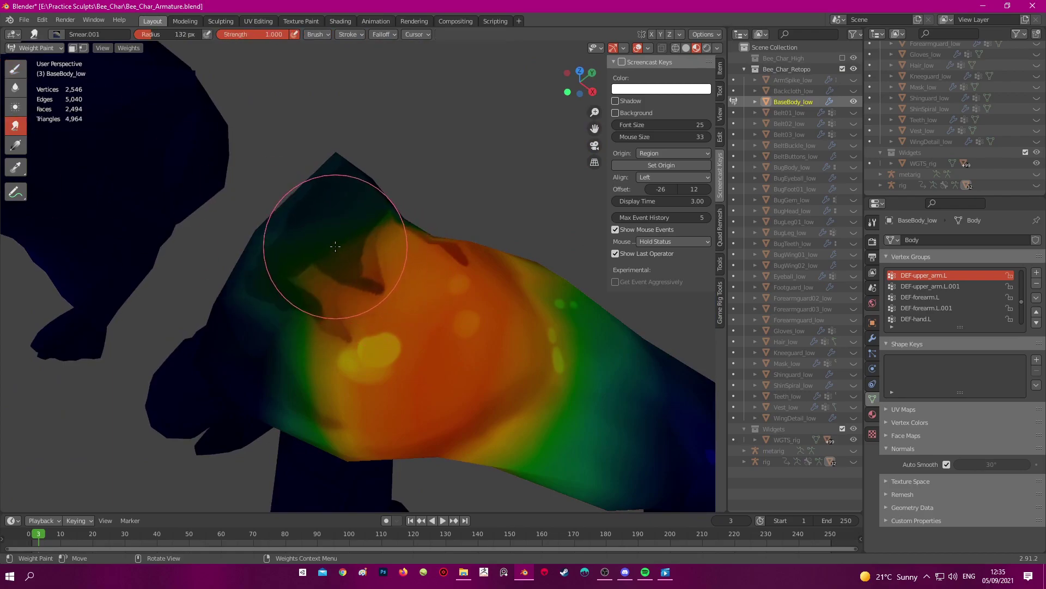
left_click_drag(335, 246, 361, 206)
middle_click_drag(356, 259, 397, 229)
left_click_drag(396, 229, 385, 220)
mouse_move(416, 225)
middle_mouse_down()
mouse_move(417, 200)
mouse_move(361, 210)
middle_mouse_up()
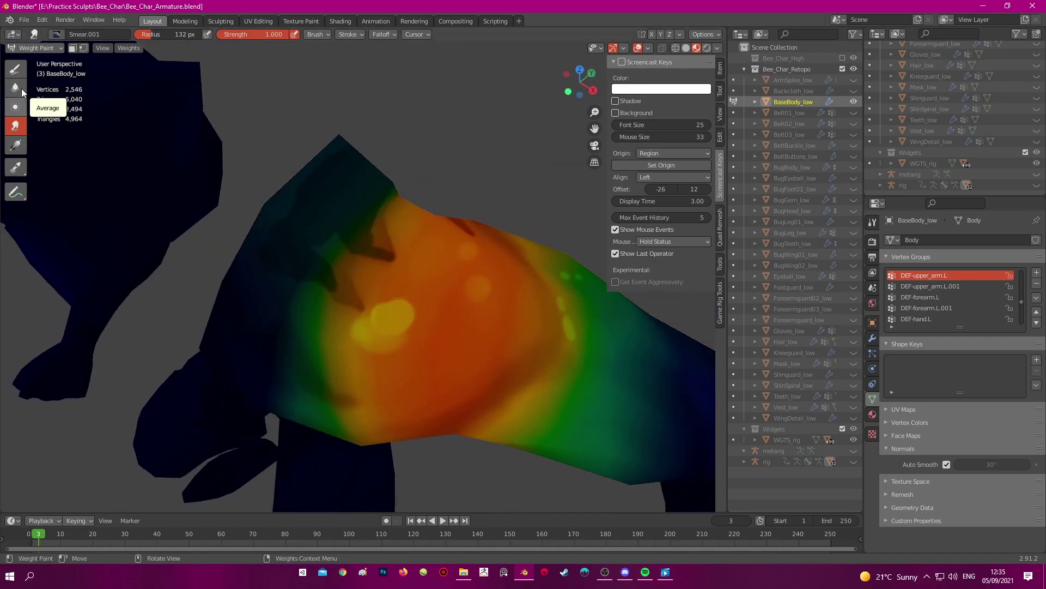
Even out the DEF-upper_arm.L weights along the shoulder's inner edge with the Average brush
mouse_move(379, 209)
left_mouse_down()
mouse_move(362, 187)
mouse_move(331, 287)
left_mouse_up()
middle_click_drag(320, 289, 327, 141)
mouse_move(316, 222)
middle_mouse_down()
mouse_move(377, 208)
mouse_move(257, 198)
mouse_move(294, 174)
mouse_move(514, 152)
middle_mouse_up()
Return to Object Mode, reveal all hidden objects, and hide the metarig, using wireframe display to pick it
key("ctrl+Tab")
scroll(414, 223, "down", 5)
mouse_move(484, 267)
middle_mouse_down()
mouse_move(500, 277)
mouse_move(462, 140)
middle_mouse_up()
key("alt+h")
key("shift+z")
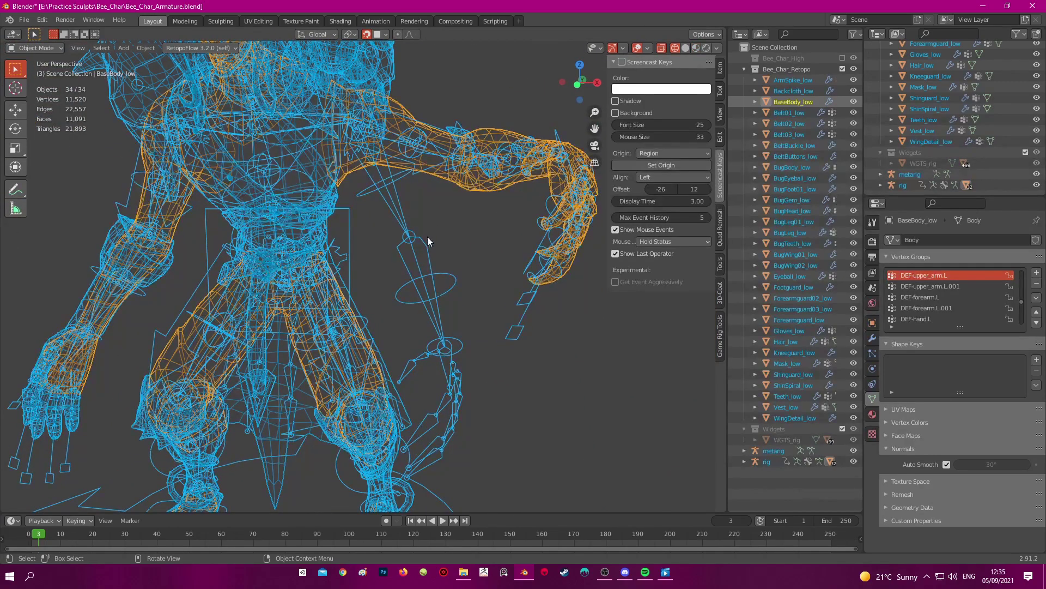
left_click(431, 236)
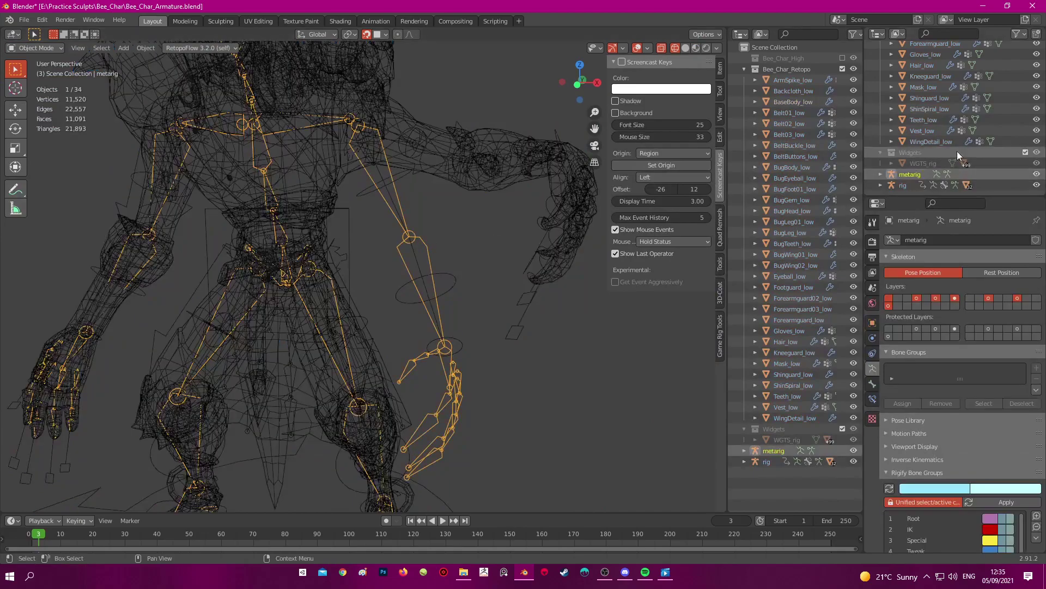
left_click(1037, 174)
key("shift+z")
Select the rig, switch it to Pose Mode, and move hand_ik.L around to test the left shoulder from front and back
left_click(516, 295)
middle_click_drag(517, 296, 540, 299)
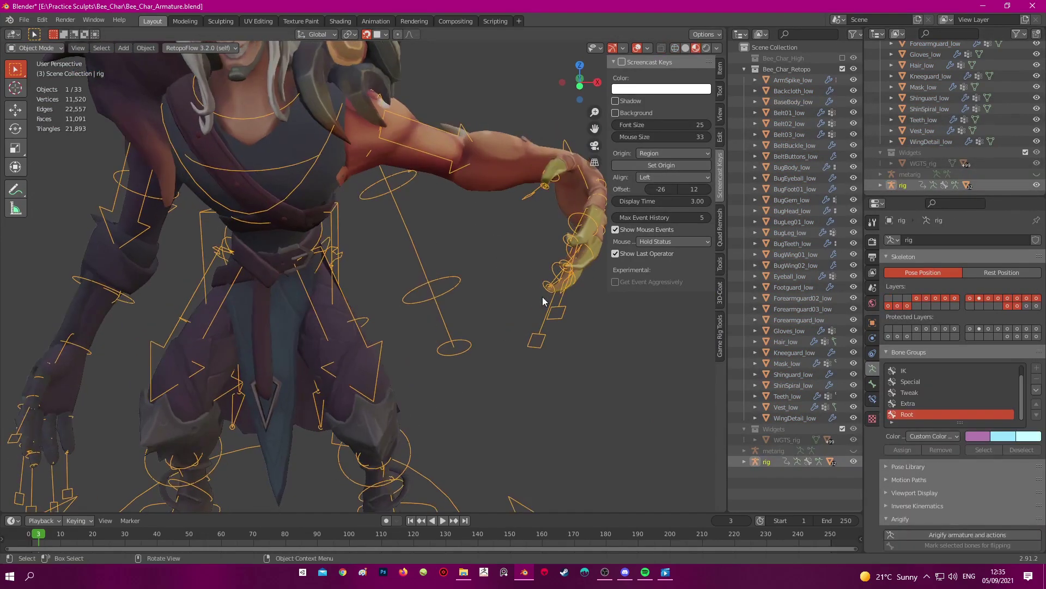
key("ctrl+Tab")
left_click(566, 140)
key("g")
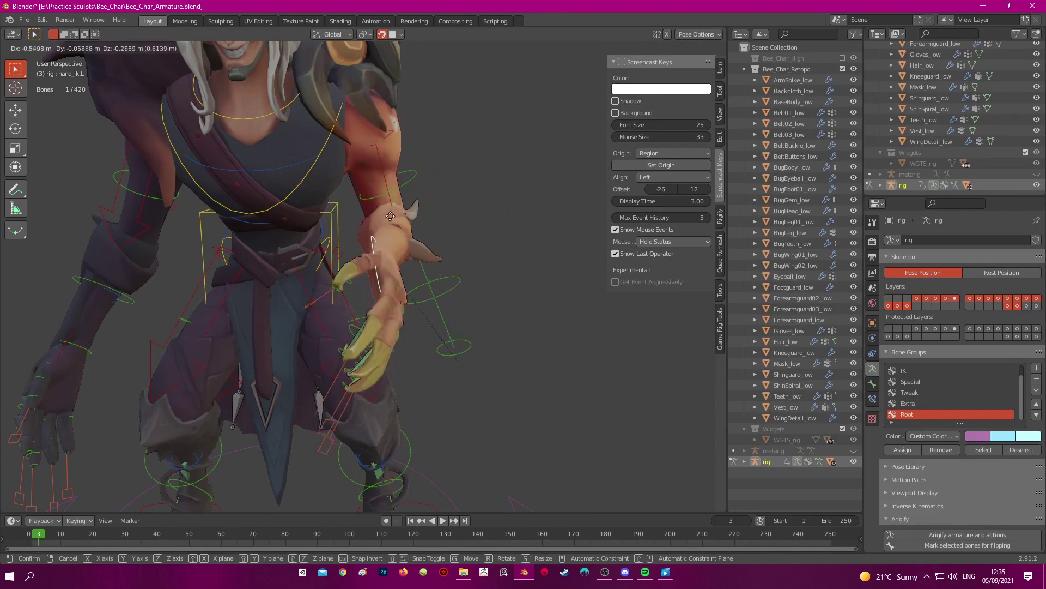
left_click(533, 111)
middle_click_drag(439, 150, 214, 101)
key("g")
left_click(395, 104)
Lower hand_ik.L while checking the shoulder from behind, and undo that move
key("g")
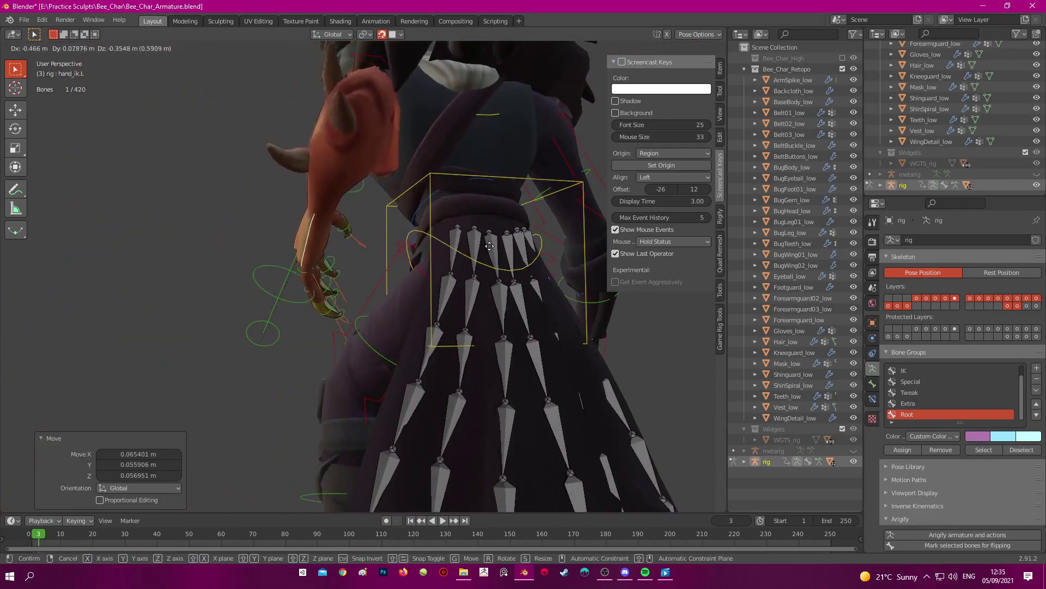
left_click(487, 289)
middle_click_drag(360, 218, 536, 230)
key("ctrl+z")
Raise hand_ik.L by about 0.12 m and check the armpit area from the front
scroll(370, 234, "down", 2)
middle_click_drag(364, 237, 431, 239)
scroll(401, 248, "up", 2)
key("g")
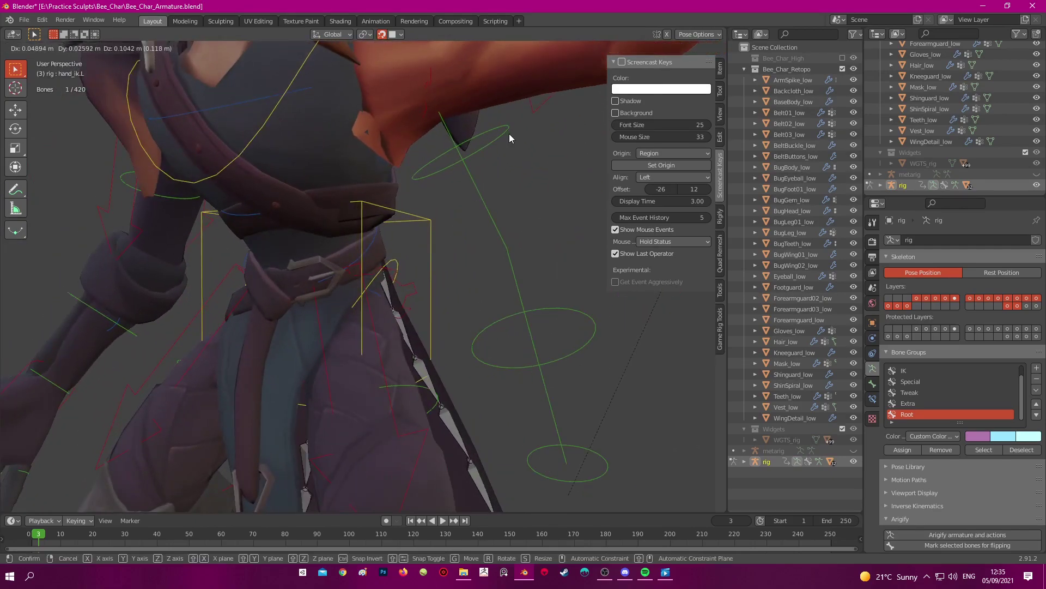
left_click(509, 133)
middle_click_drag(509, 133, 466, 219, "shift")
Return to Object Mode, select BaseBody_low, and display its DEF-upper_arm.L.001 weights in Weight Paint mode
key("ctrl+Tab")
left_click(455, 158, "shift")
key("ctrl+Tab")
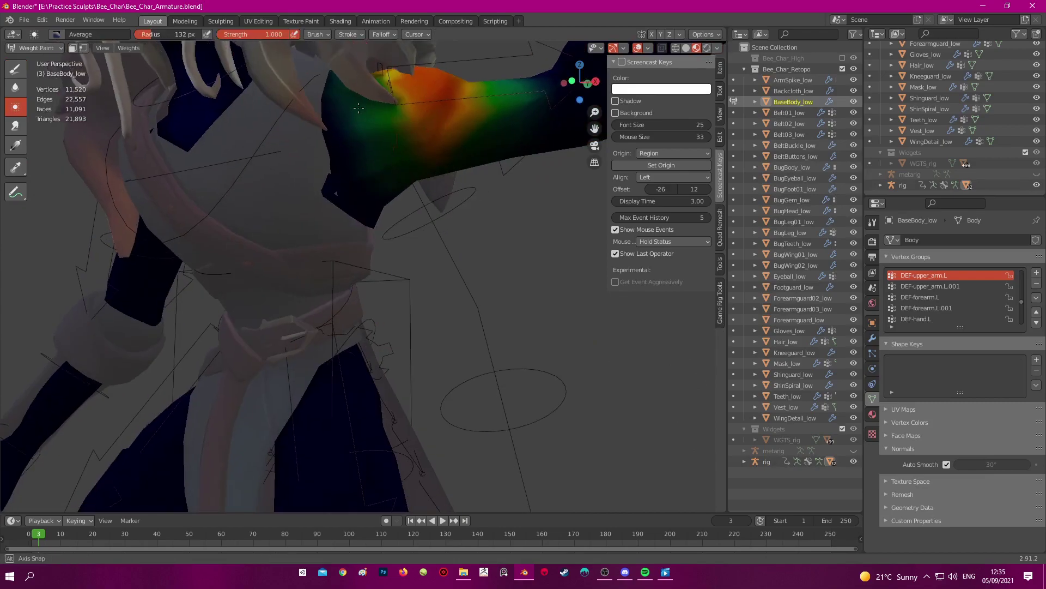
key("ctrl+Tab")
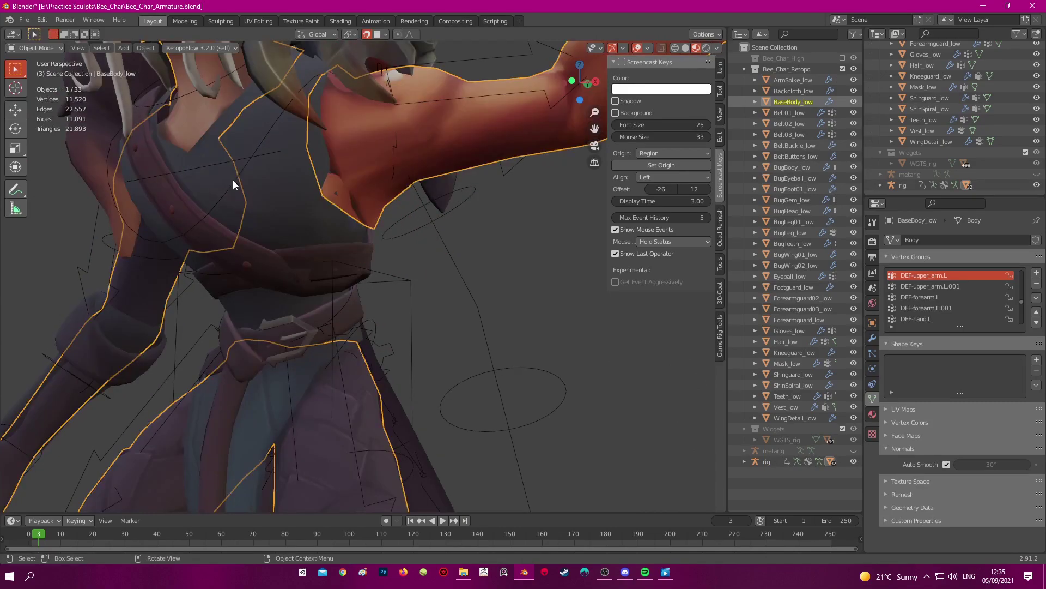
left_click(280, 134)
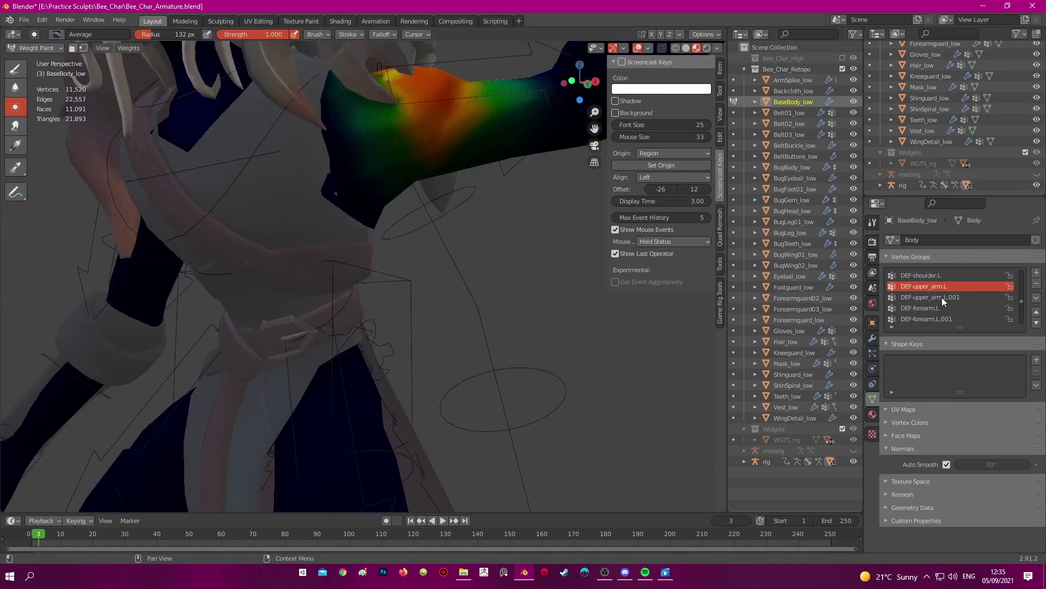
left_click(942, 297)
mouse_move(451, 195)
middle_mouse_down()
mouse_move(365, 195)
mouse_move(330, 218)
mouse_move(390, 215)
mouse_move(366, 200)
middle_mouse_up()
scroll(394, 212, "up", 1)
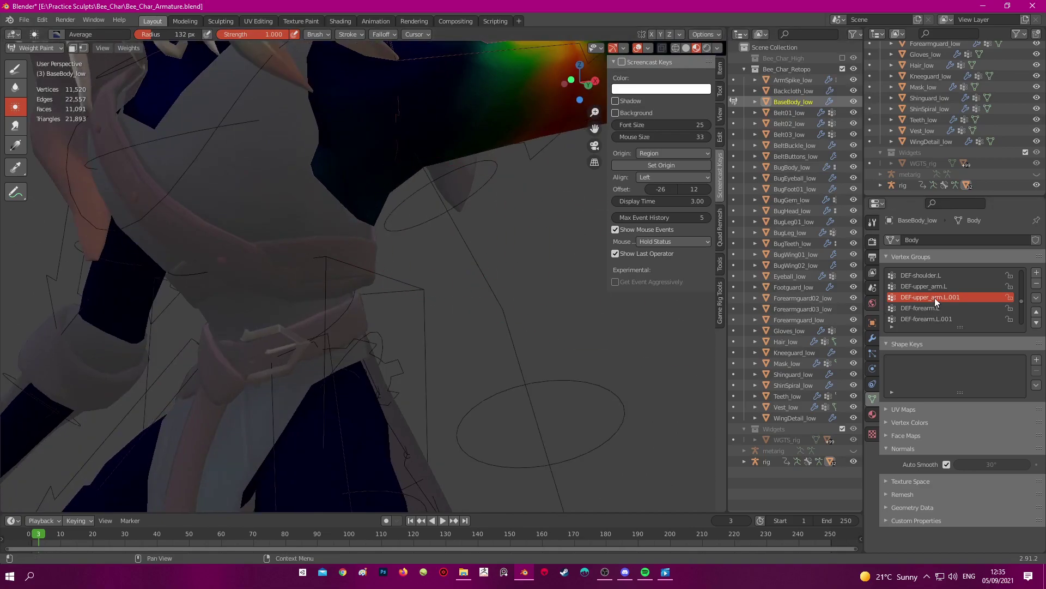
mouse_move(488, 242)
middle_mouse_down()
mouse_move(357, 170)
mouse_move(374, 105)
middle_mouse_up()
mouse_move(368, 208)
middle_mouse_down()
mouse_move(390, 166)
mouse_move(316, 191)
mouse_move(357, 186)
middle_mouse_up()
Isolate BaseBody_low in Object Mode and inspect the DEF-upper_arm.L.001 weights around the armpit in Weight Paint mode
key("ctrl+Tab")
left_click(276, 213)
key("shift+h")
key("ctrl+Tab")
left_click(169, 109)
middle_click_drag(301, 98, 325, 137)
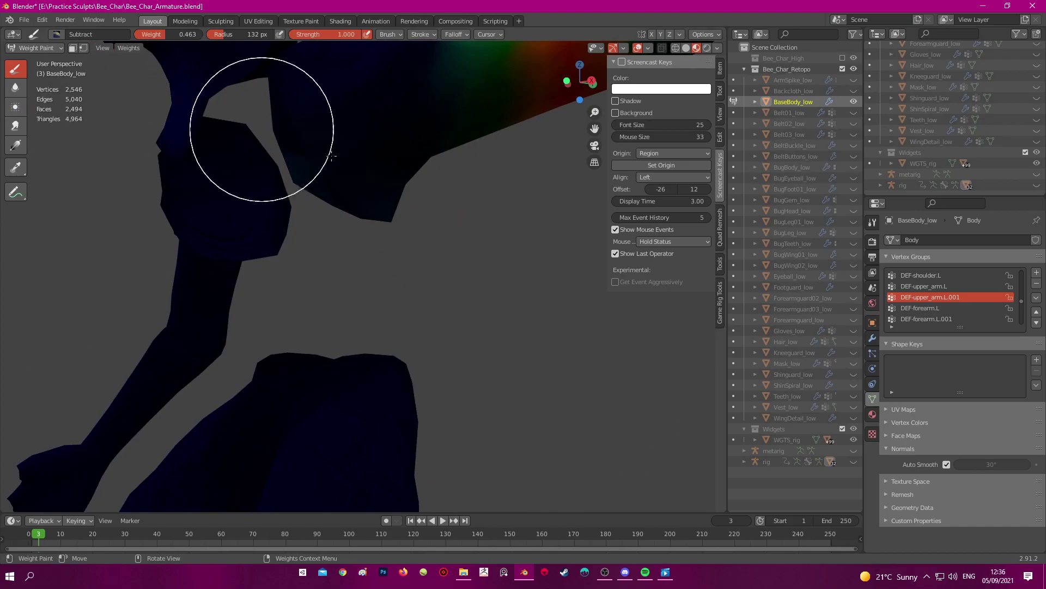
middle_click_drag(390, 203, 233, 206)
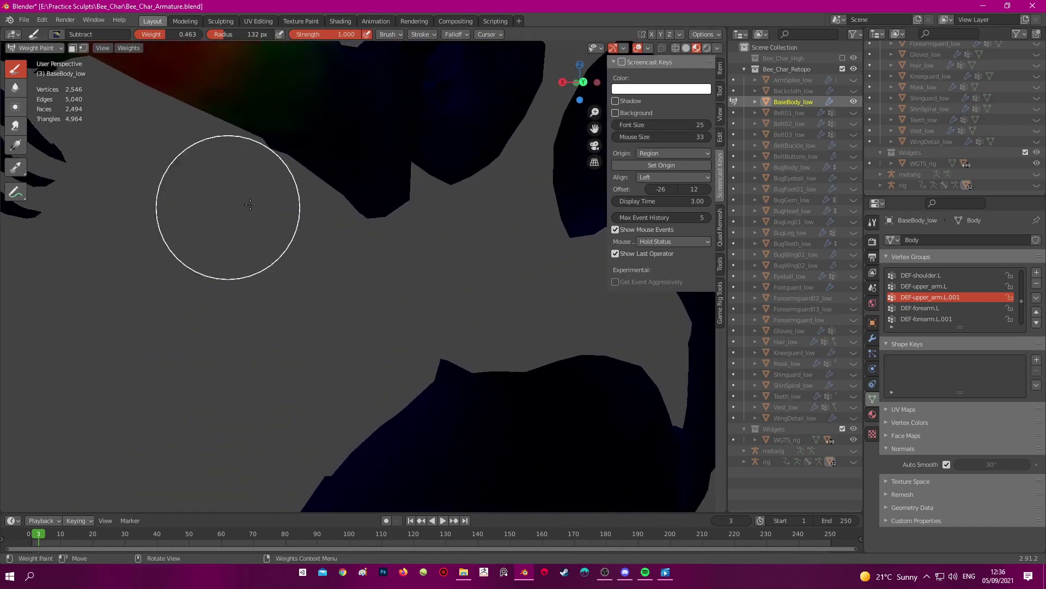
mouse_move(360, 198)
middle_mouse_down()
mouse_move(549, 180)
mouse_move(561, 164)
middle_mouse_up()
middle_click_drag(411, 184, 368, 223)
Return to Object Mode, reveal all hidden objects, and hide the metarig again
key("ctrl+Tab")
middle_click_drag(422, 247, 408, 216)
left_click(271, 270)
key("alt+h")
scroll(442, 274, "down", 5)
left_click(419, 295)
key("h")
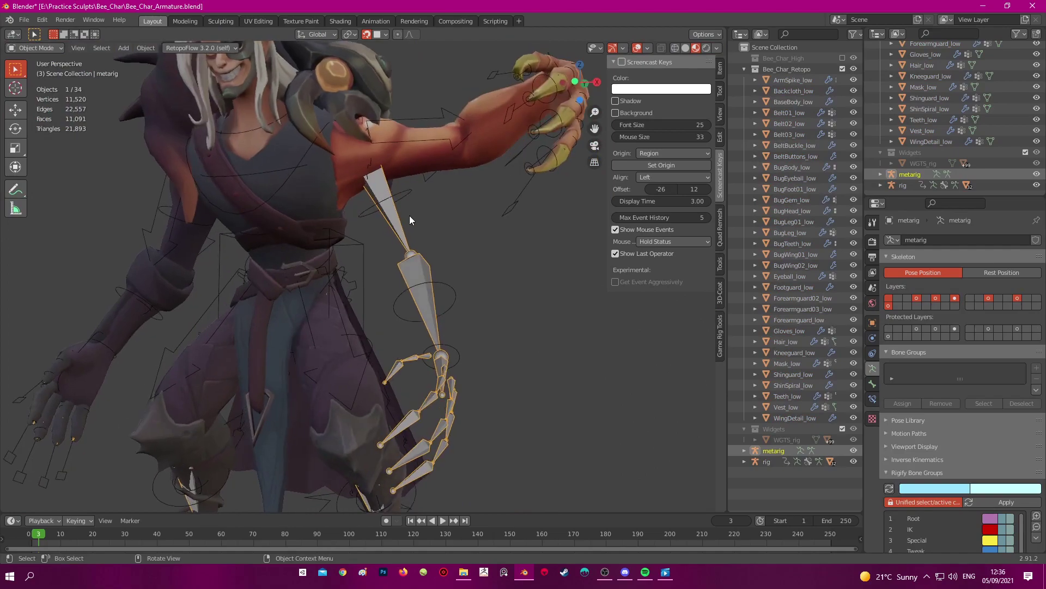
Put the rig in Pose Mode and move hand_ik.L about -0.42 m in X, -0.18 m in Y and -0.55 m in Z
left_click(433, 142)
key("ctrl+Tab")
middle_click_drag(555, 131, 515, 154)
key("g")
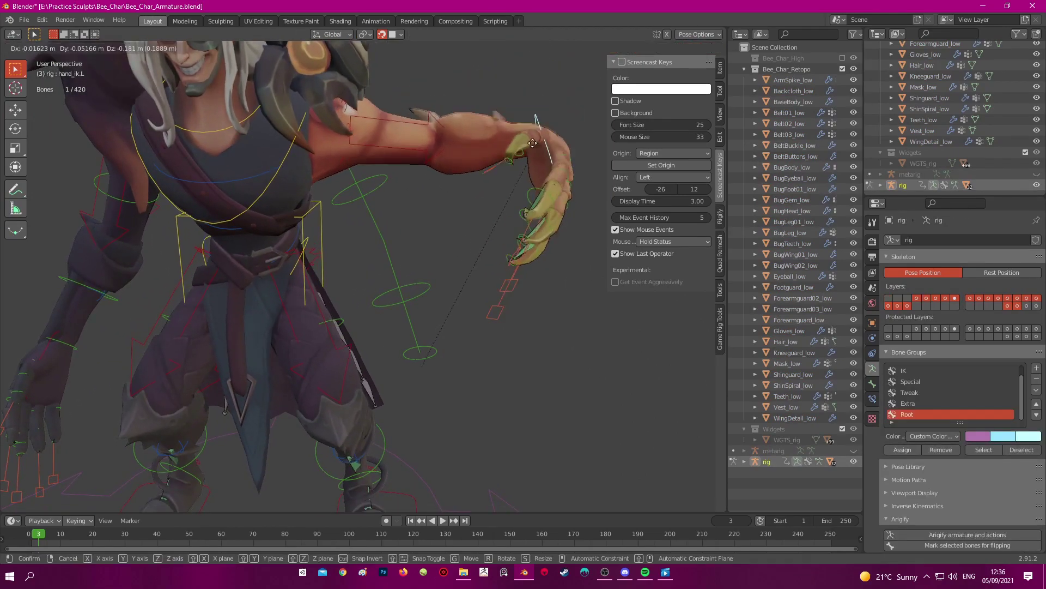
left_click(432, 235)
Reposition hand_ik.L several times while checking the left shoulder's deformation from behind and from the front
middle_click_drag(433, 235, 168, 218)
key("g")
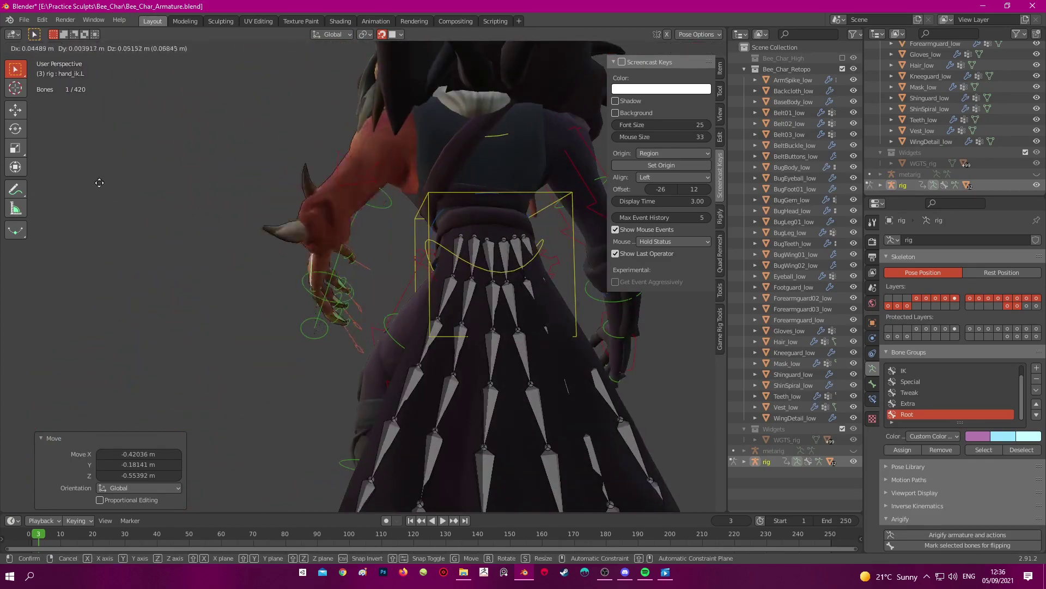
left_click(101, 144)
middle_click_drag(100, 144, 436, 178)
key("g")
left_click(401, 218)
scroll(355, 191, "up", 2)
middle_click_drag(294, 157, 359, 232, "shift")
key("g")
left_click(367, 295)
Adjust hand_ik.L in front of the body, finishing with a move of about -0.24 m X, -0.05 m Y and -0.11 m Z
scroll(367, 296, "down", 2)
mouse_move(367, 295)
middle_mouse_down()
mouse_move(198, 321)
mouse_move(462, 253)
mouse_move(437, 287)
mouse_move(381, 284)
middle_mouse_up()
key("g")
left_click(398, 269)
key("g")
left_click(393, 277)
scroll(393, 276, "up", 2)
middle_click_drag(379, 211, 384, 233)
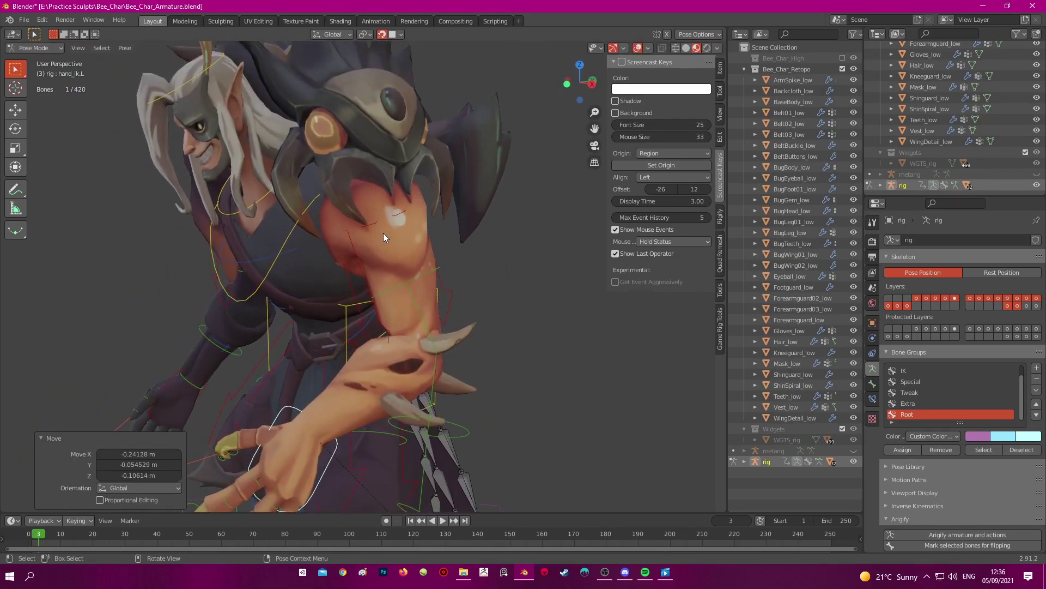
Return to Object Mode and select the bug head armor piece on the left shoulder
key("ctrl+Tab")
left_click(393, 165)
middle_click_drag(393, 165, 423, 116)
key("a")
key("a")
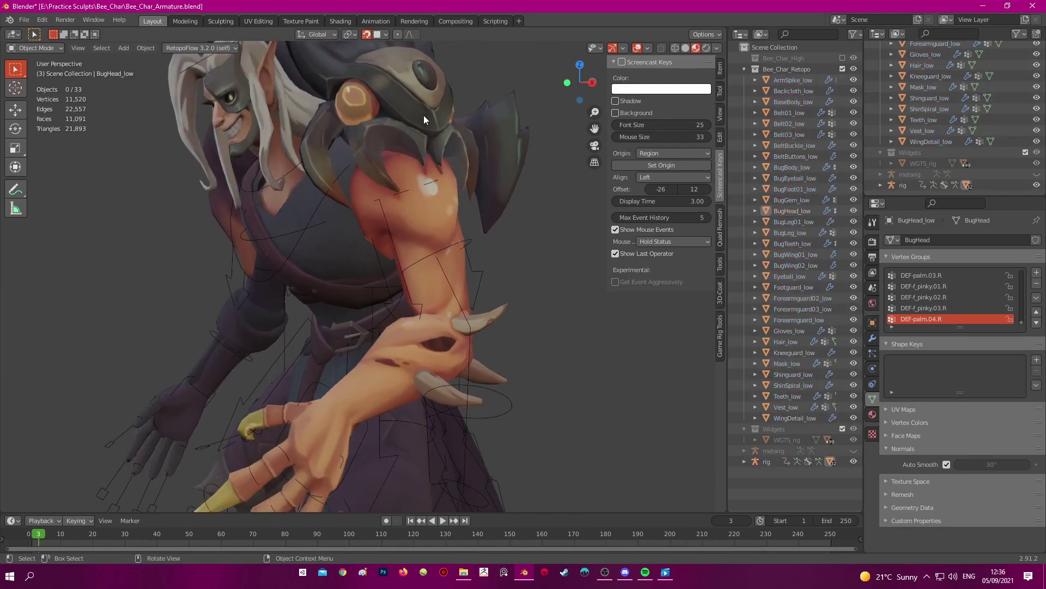
left_click(423, 116)
scroll(424, 116, "down", 2)
middle_click_drag(458, 287, 501, 198, "shift")
Put the rig back in Pose Mode and move hand_ik.L about 0.45 m X, 0.26 m Y and 0.33 m Z
left_click(424, 188)
key("ctrl+Tab")
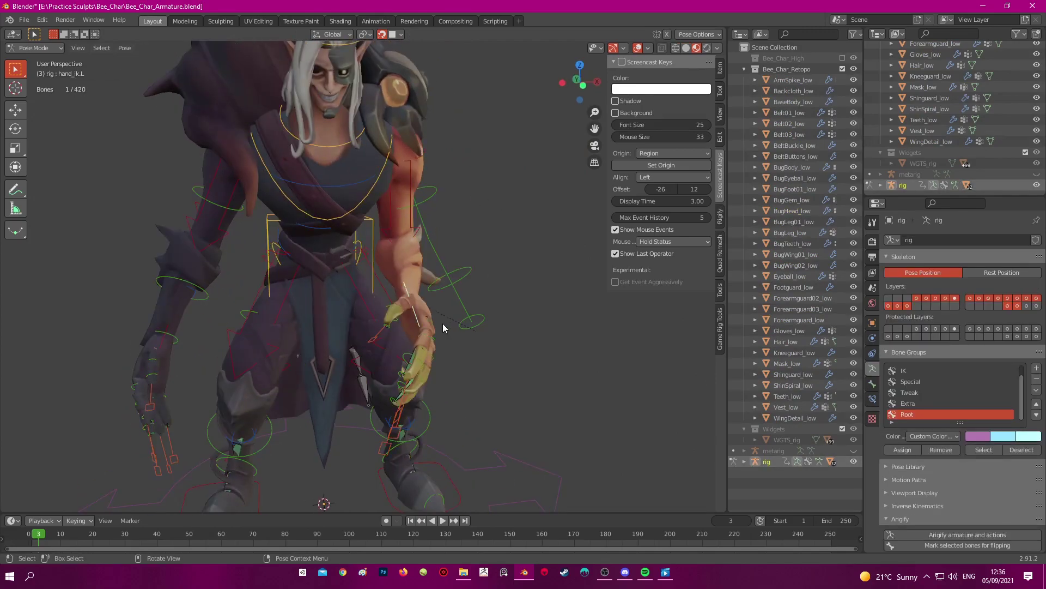
middle_click_drag(407, 289, 368, 290)
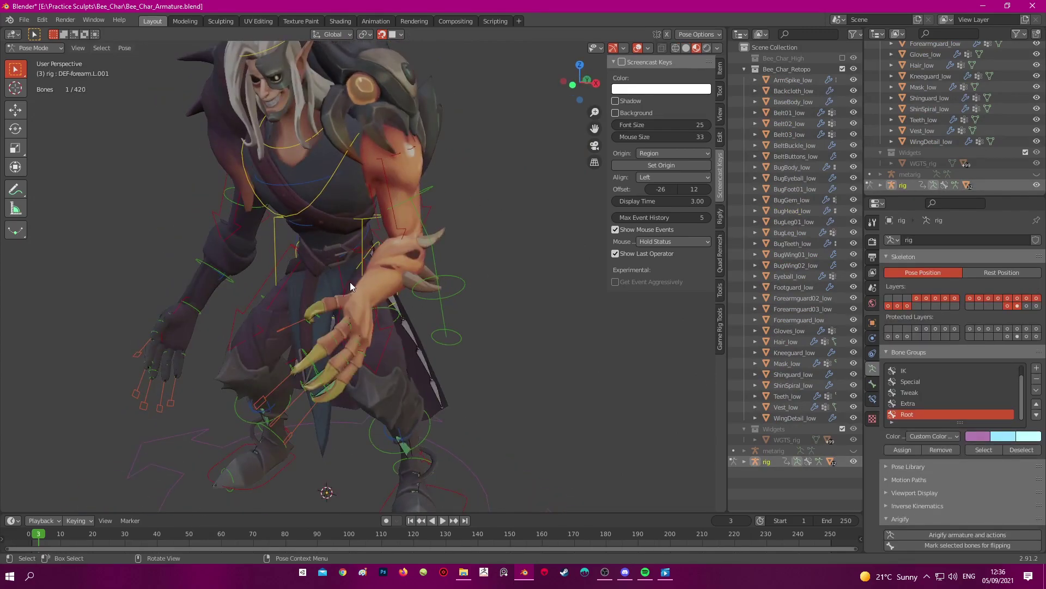
key("g")
left_click(511, 262)
scroll(511, 261, "up", 4)
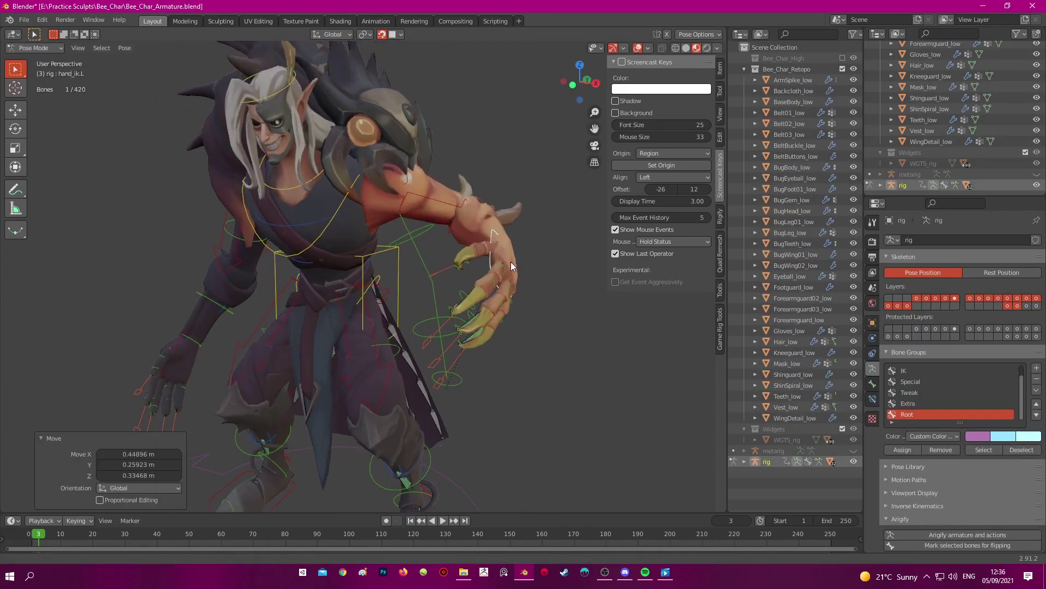
Move hand_ik.L about -0.22 m X, -0.17 m Y and -0.44 m Z and check the bug head over the shoulder
key("g")
left_click(317, 306)
middle_click_drag(432, 112, 385, 191)
scroll(394, 172, "up", 3)
middle_click_drag(384, 190, 407, 191)
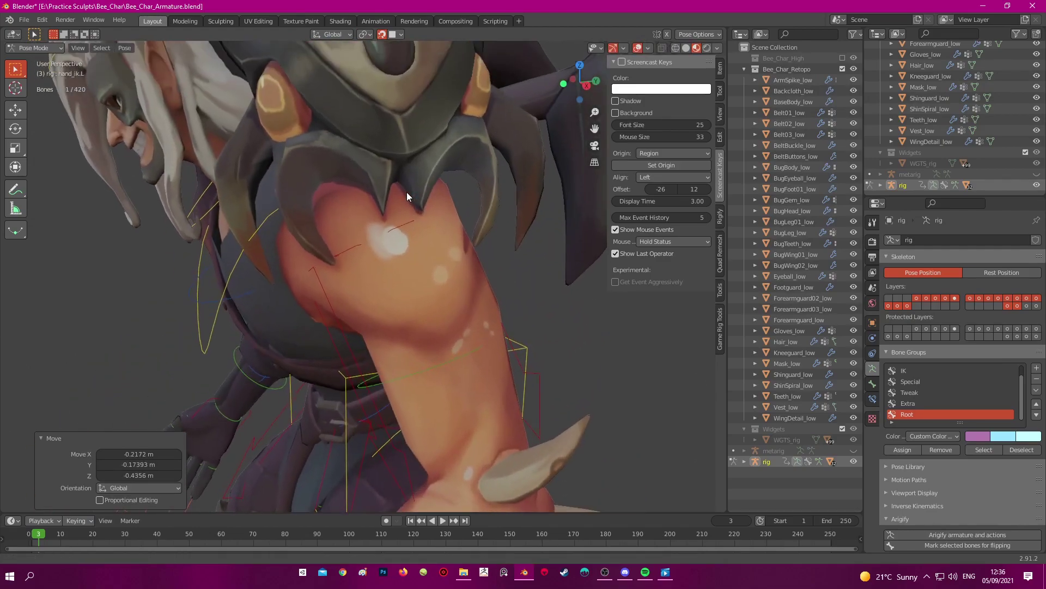
Return to Object Mode, select BugHead_low, and select all its vertices in Edit Mode
key("ctrl+Tab")
left_click(433, 150)
scroll(434, 150, "down", 3)
middle_click_drag(434, 150, 512, 165)
key("Tab")
scroll(488, 189, "up", 2)
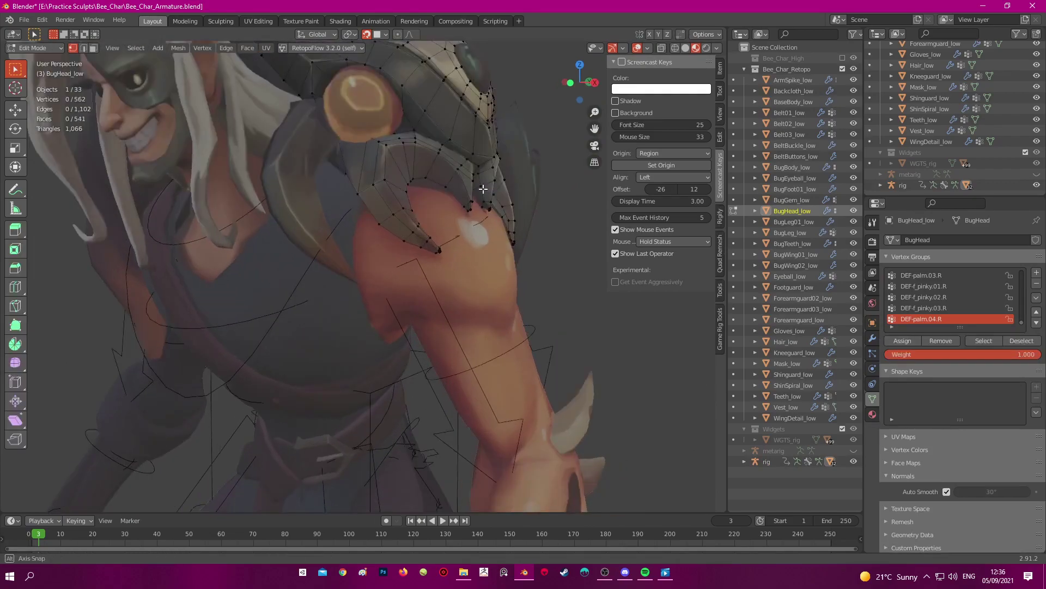
scroll(488, 189, "down", 1)
key("a")
scroll(451, 154, "up", 2)
Switch BugHead_low to Weight Paint mode and display its DEF-upper_arm.L weights
key("ctrl+Tab")
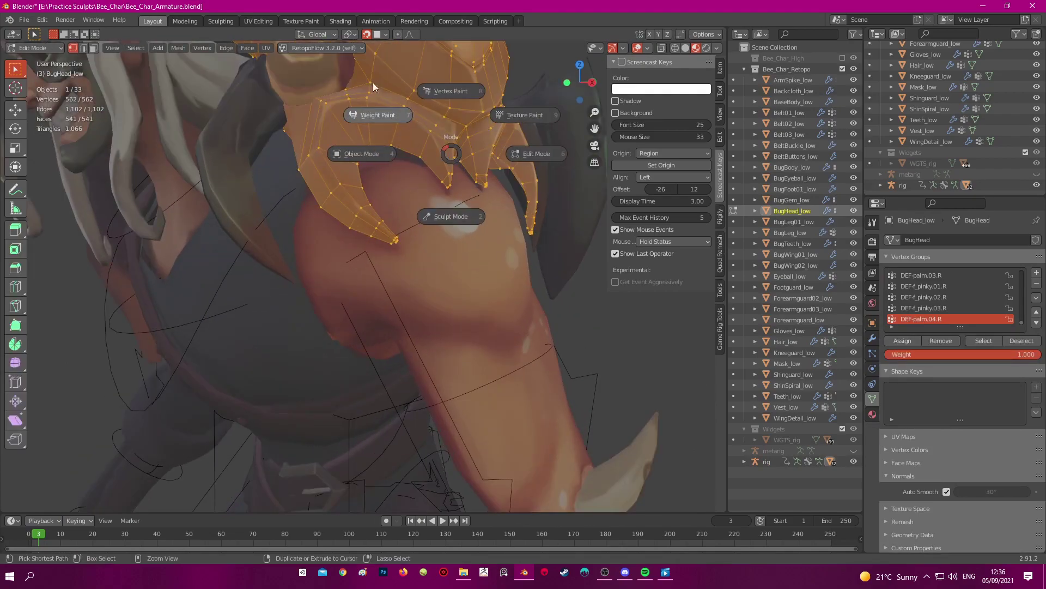
left_click(303, 37)
middle_click_drag(516, 181, 496, 219, "shift")
scroll(923, 312, "up", 6)
scroll(923, 312, "up", 5)
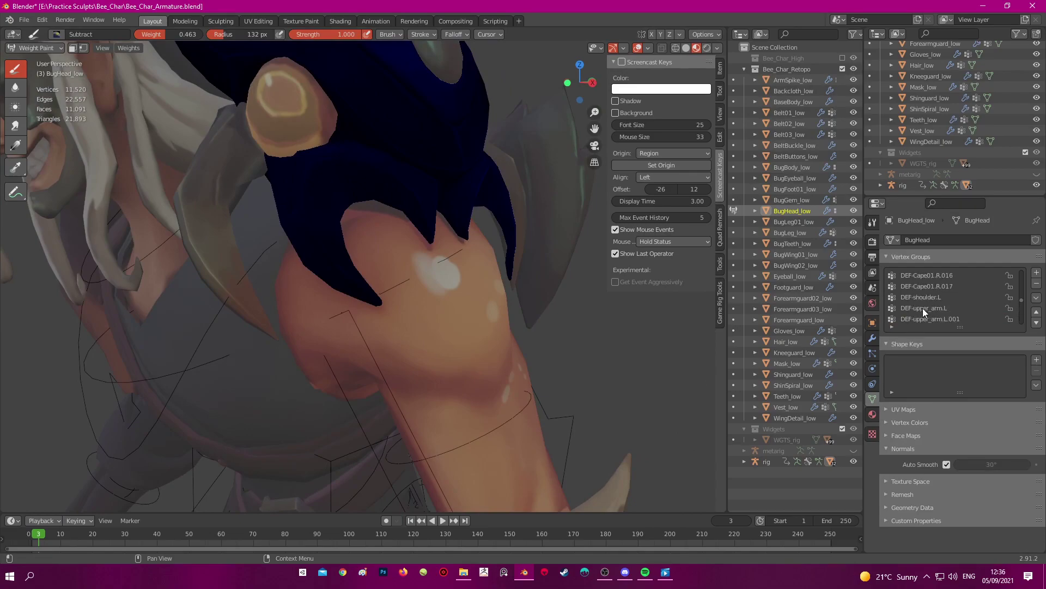
left_click(923, 308)
middle_click_drag(507, 256, 475, 262)
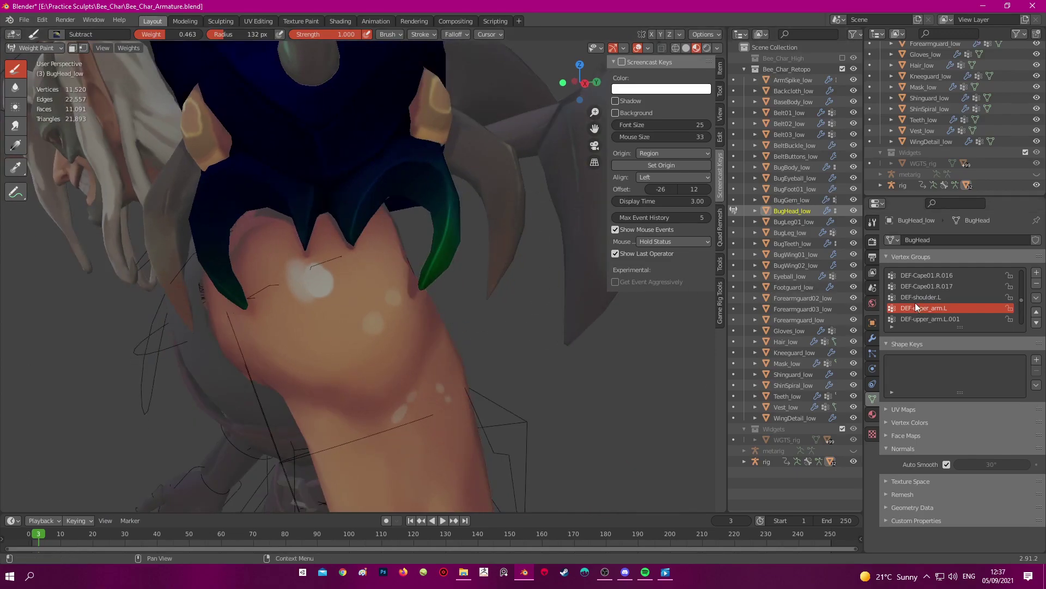
Make DEF-shoulder.L the active vertex group and inspect its weights on the bug head's mandibles
left_click(933, 299)
middle_click_drag(405, 187, 418, 183)
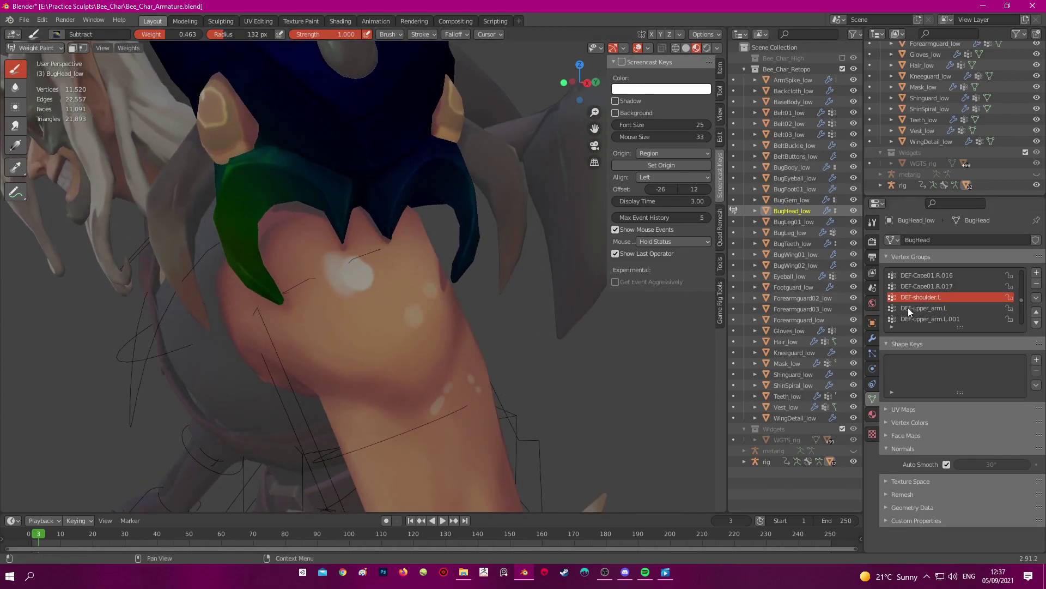
middle_click_drag(491, 273, 502, 265)
Remove all selected BugHead_low vertices from the DEF-shoulder.L vertex group in Edit Mode
key("Tab")
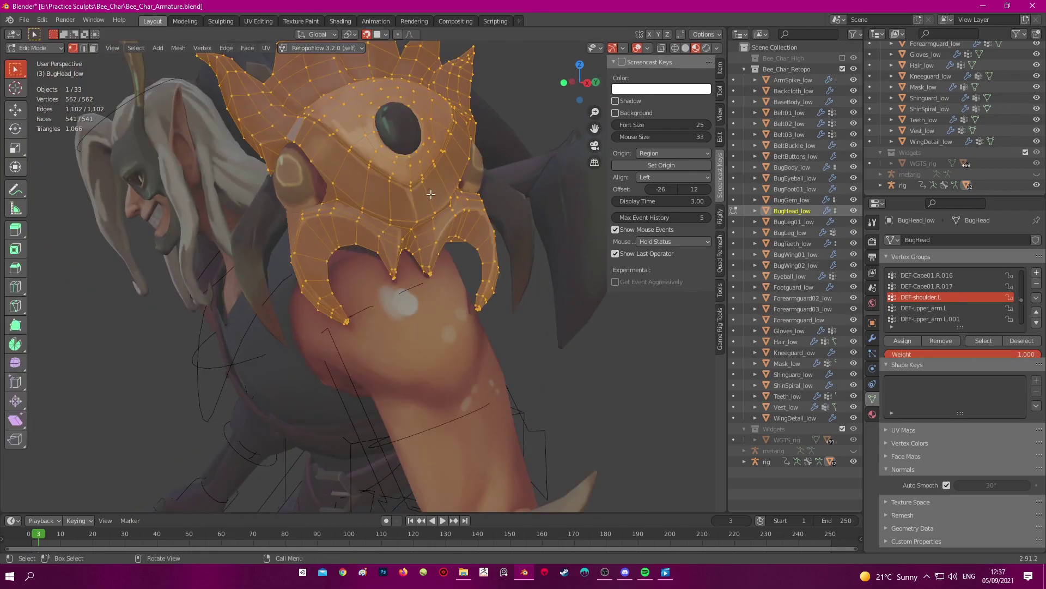
middle_click_drag(426, 171, 441, 205)
scroll(441, 205, "up", 1)
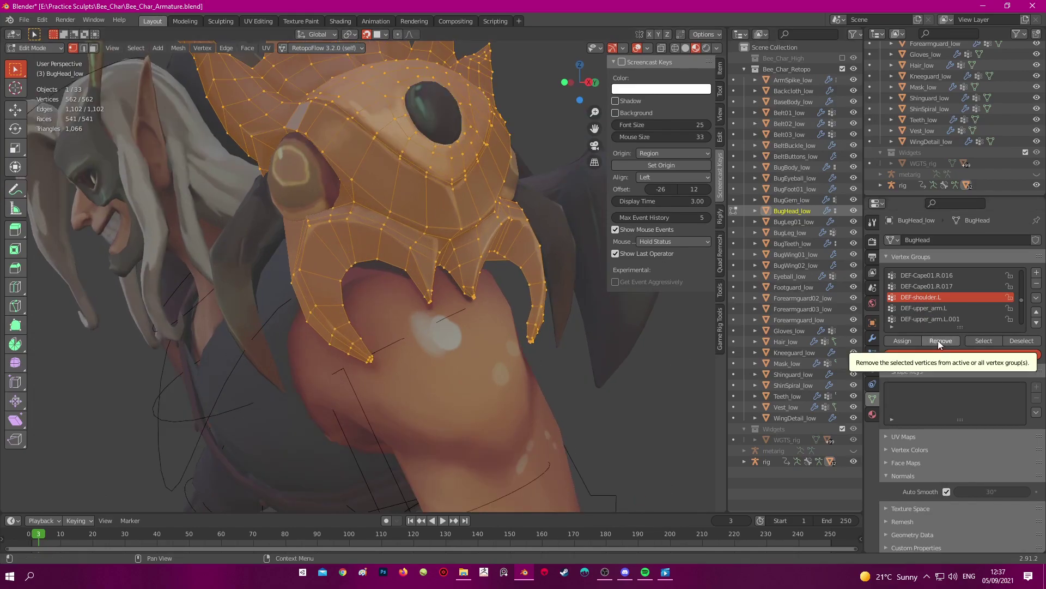
middle_click_drag(436, 164, 462, 169)
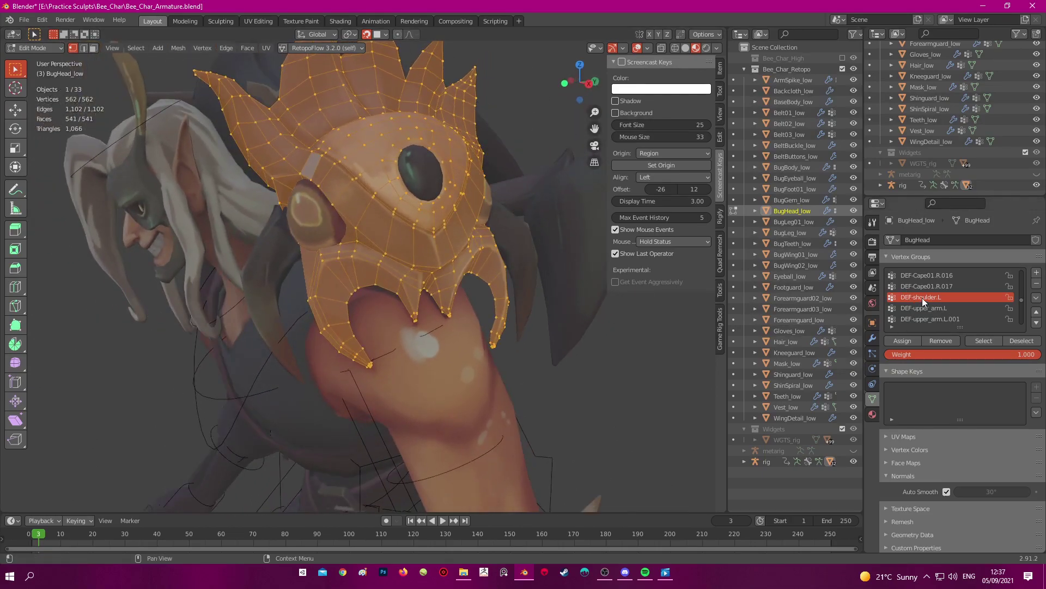
middle_click_drag(420, 188, 444, 181)
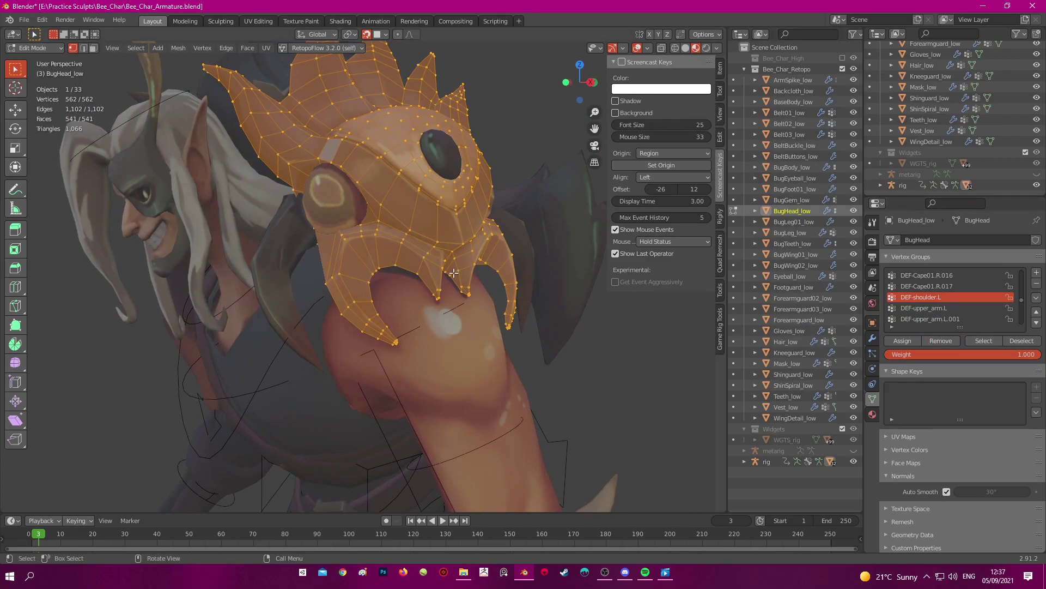
Check BugHead_low's DEF-upper_arm.L weights in Weight Paint mode and return to Edit Mode with that group active
key("ctrl+Tab")
left_click(933, 308)
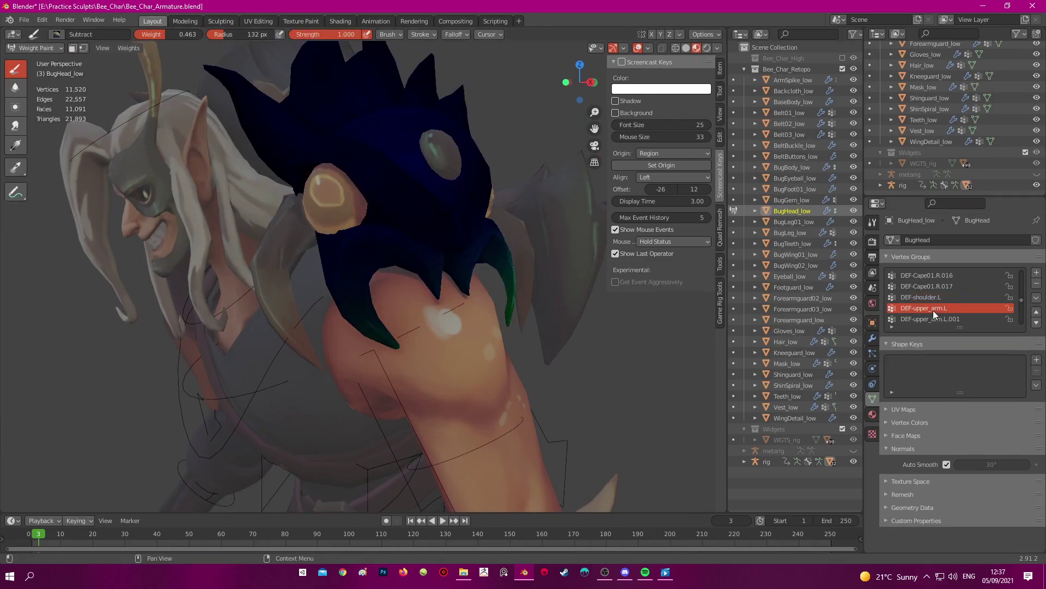
key("ctrl+Tab")
left_click(300, 296)
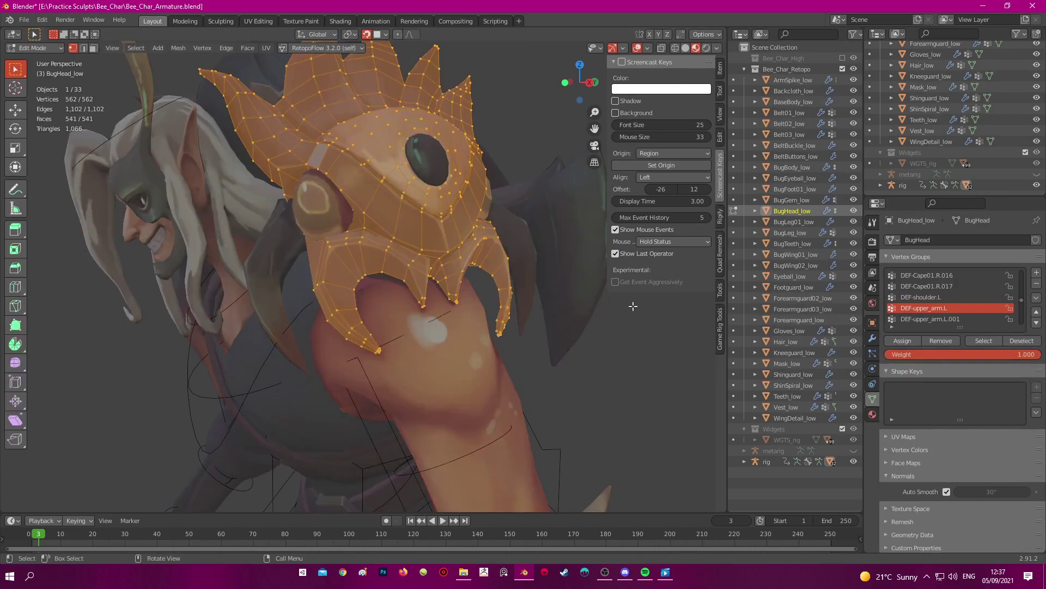
Check BugHead_low's DEF-upper_arm.L.001 and DEF-forearm.L weights, and return the mesh to Object Mode
left_click(933, 319)
key("ctrl+Tab")
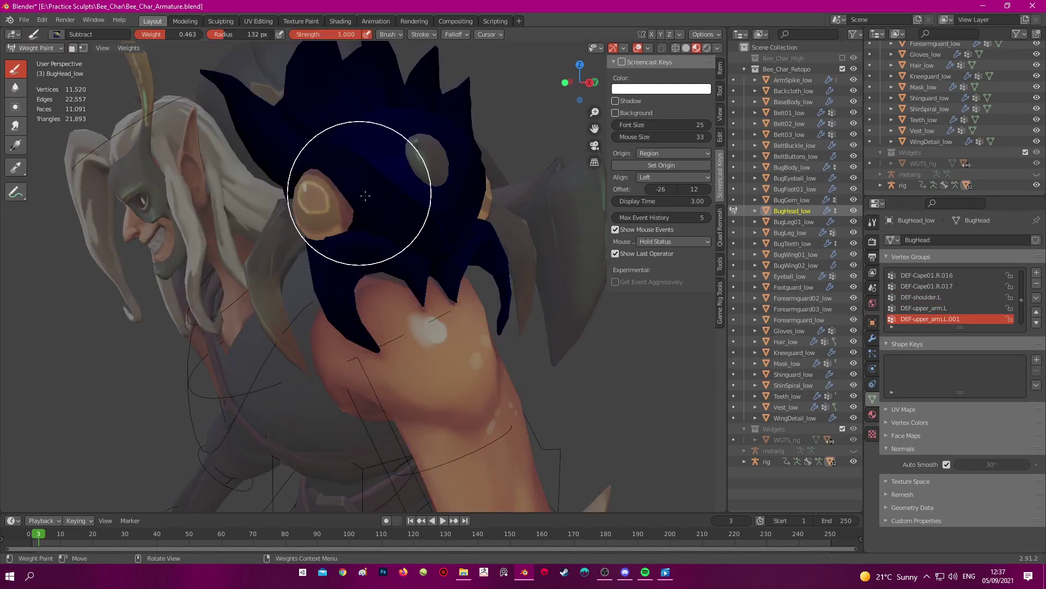
key("ctrl+Tab")
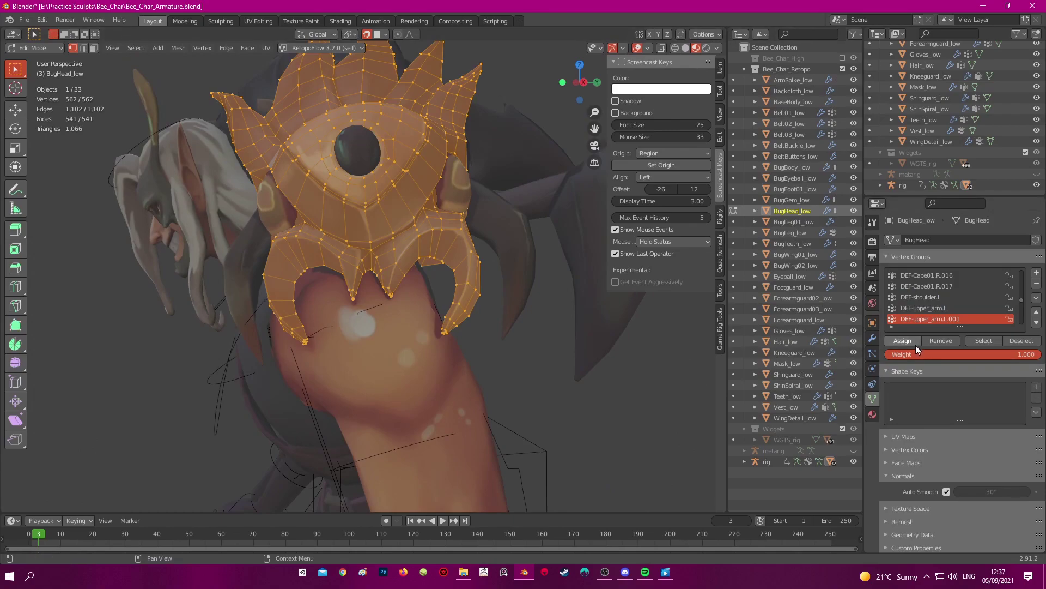
scroll(932, 319, "down", 1)
left_click(928, 319)
key("ctrl+Tab")
middle_click_drag(433, 250, 525, 316)
key("ctrl+Tab")
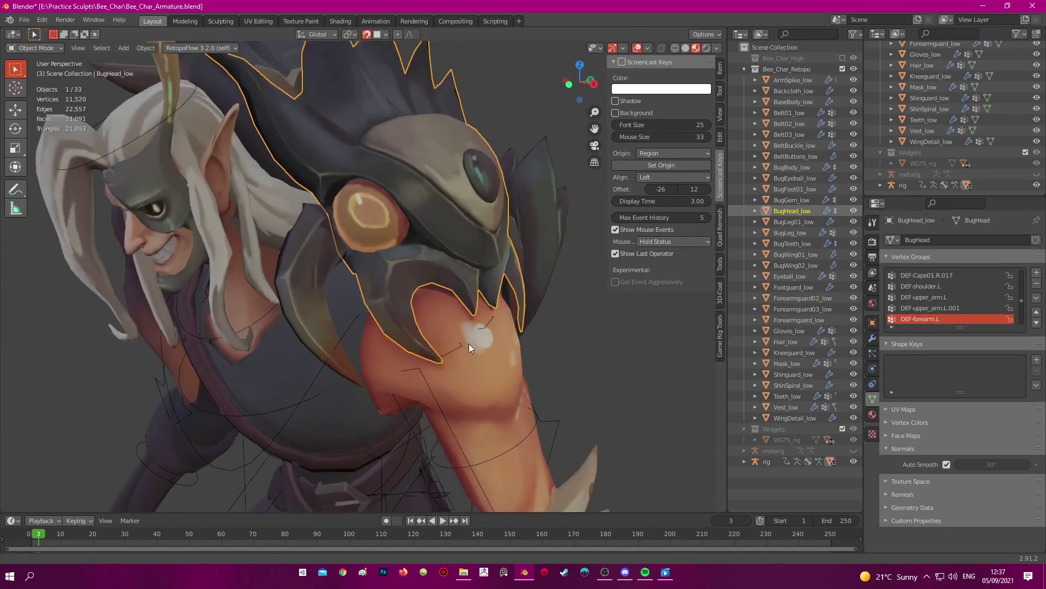
Select the rig, enter Pose Mode and move hand_ik.L to test how the bug head follows the left arm
scroll(472, 360, "down", 5)
middle_click_drag(508, 398, 506, 304, "shift")
left_click(455, 256)
middle_click_drag(456, 257, 506, 368)
key("ctrl+Tab")
left_click(426, 377)
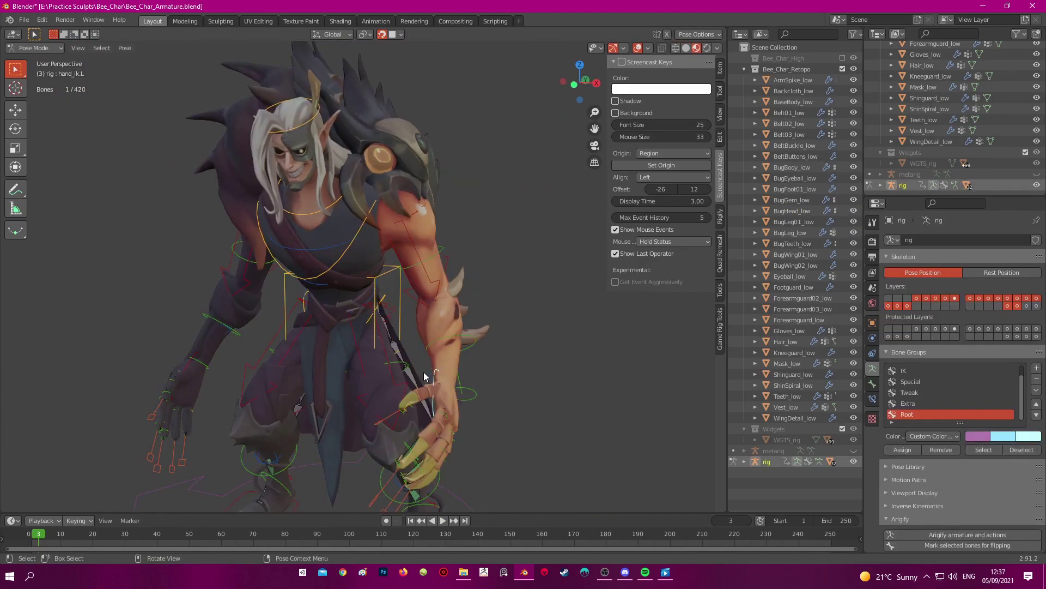
key("g")
left_click(468, 353)
middle_click_drag(468, 353, 414, 306)
Move hand_ik.L to further test positions beside the body and save the file
key("g")
left_click(384, 351)
key("g")
left_click(387, 175)
key("ctrl+s")
Move hand_ik.L about 0.04 m X, -0.15 m Y and 0.02 m Z, and reposition it once more to check the bug armor
key("g")
left_click(352, 315)
key("g")
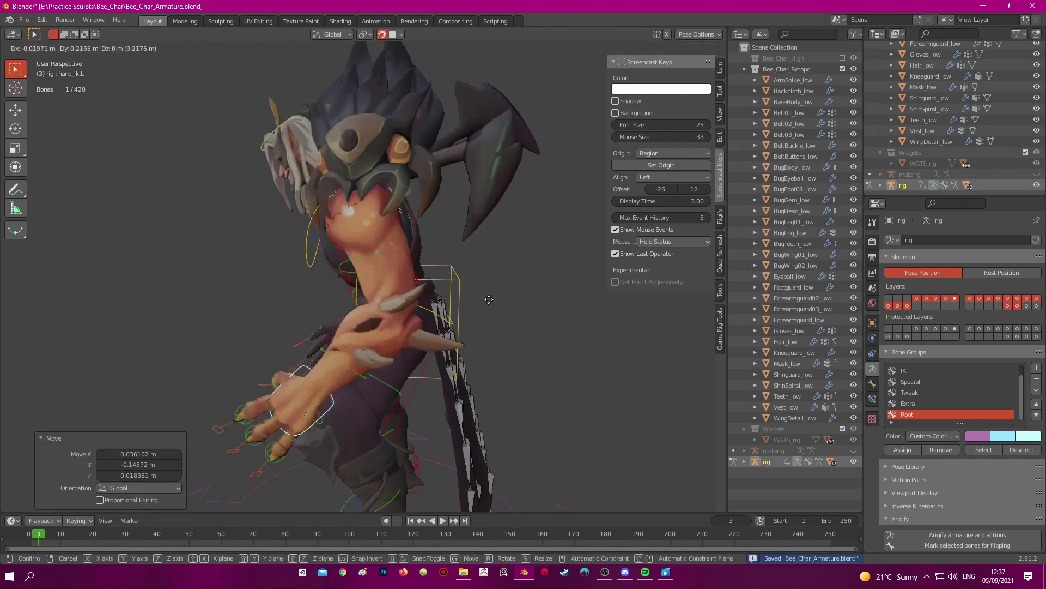
left_click(440, 354)
middle_click_drag(449, 152, 433, 208)
Return to Object Mode, open BugFoot01_low in Edit Mode with all vertices selected, and save the file
key("ctrl+Tab")
left_click(502, 208)
key("Tab")
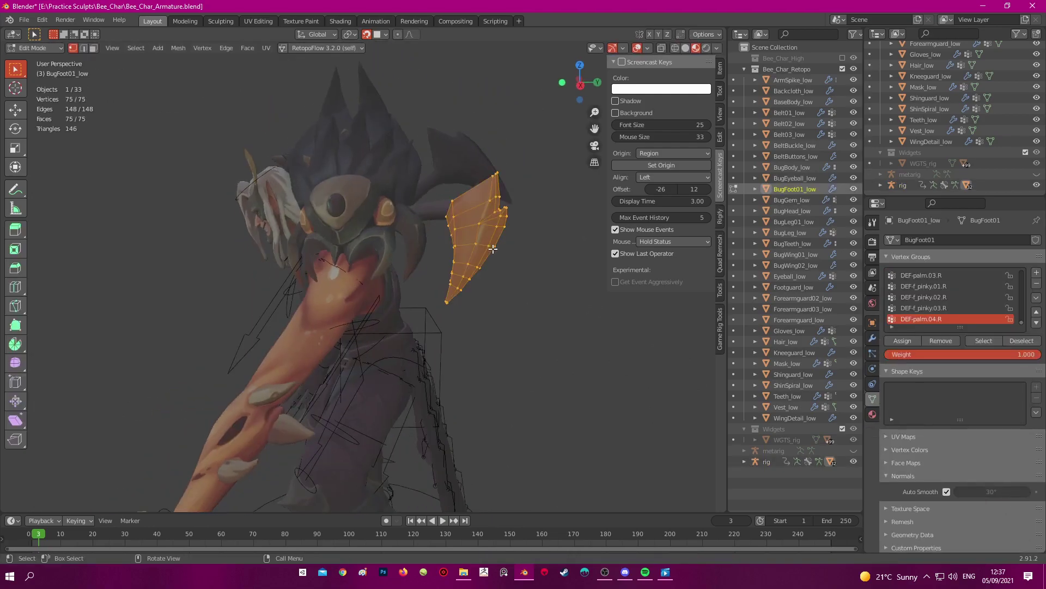
key("ctrl+s")
Check BugFoot01_low's vertex group weights in Weight Paint mode and remove its selected vertices from the unwanted group
scroll(967, 299, "up", 20)
left_click(942, 297)
key("ctrl+Tab")
mouse_move(436, 239)
middle_mouse_down()
mouse_move(506, 199)
mouse_move(451, 245)
mouse_move(493, 248)
middle_mouse_up()
scroll(451, 245, "up", 3)
left_click(942, 308)
key("Tab")
scroll(493, 248, "down", 2)
left_click(932, 340)
key("Tab")
left_click(951, 316)
scroll(951, 316, "down", 1)
left_click(954, 319)
Select BugLeg01_low in Object Mode and bring up all its vertices in Edit Mode
middle_click_drag(327, 177, 280, 184)
key("ctrl+Tab")
left_click(362, 183)
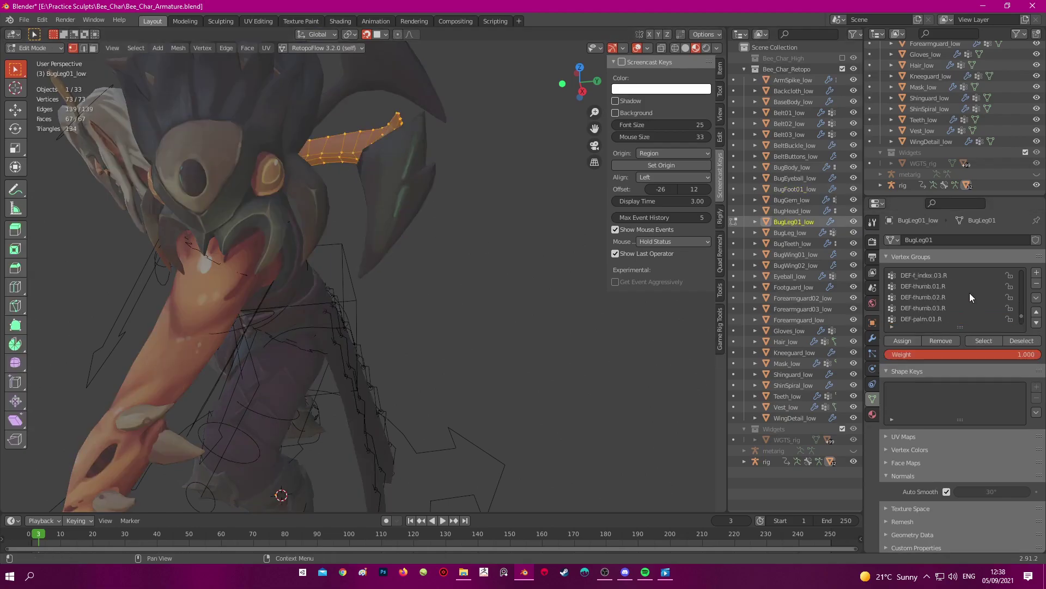
key("Tab")
middle_click_drag(412, 156, 434, 173)
Remove BugLeg01_low's vertices from the unwanted vertex group after checking its weights
key("Tab")
left_click(945, 297)
key("Tab")
key("Tab")
left_click(934, 319)
left_click(933, 341)
key("Tab")
Put the rig in Pose Mode and move hand_ik.L to about -0.06 m X, 0.82 m Y and 0.06 m Z
middle_click_drag(325, 357, 305, 305)
scroll(354, 341, "down", 3)
left_click(442, 217)
key("ctrl+Tab")
key("g")
left_click(391, 216)
key("g")
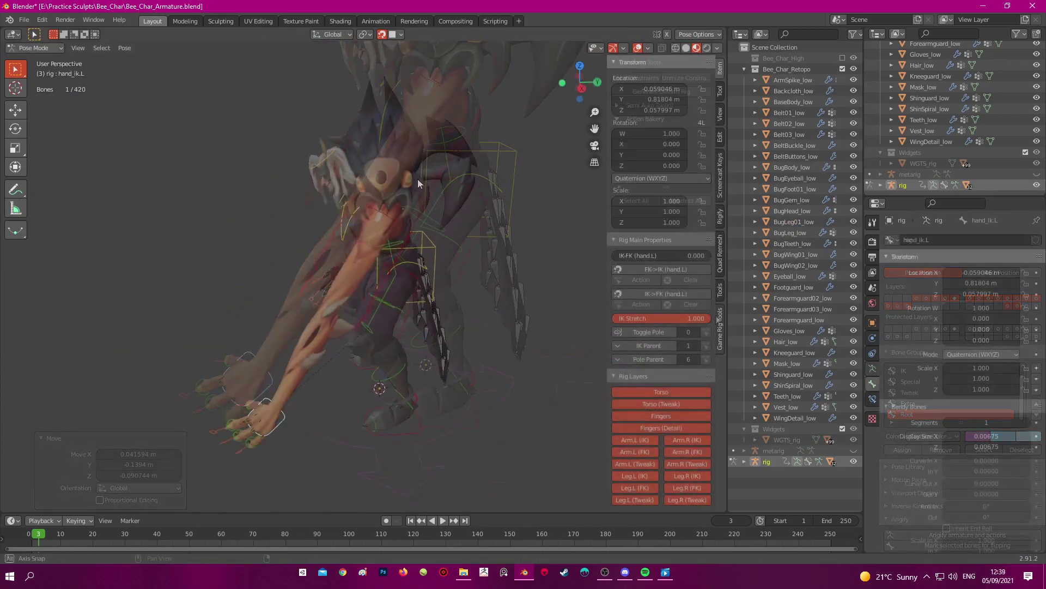
Set hand_ik.L's IK Stretch to 0 and move it about -0.20 m X, 0.53 m Y and 0.82 m Z
middle_click_drag(415, 179, 436, 188)
left_click(719, 217)
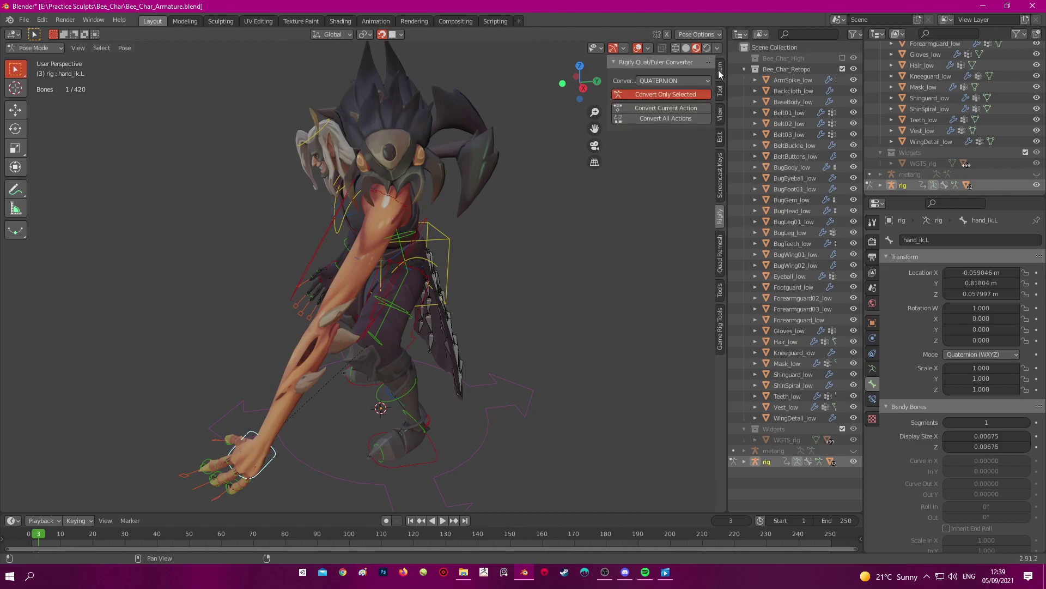
left_click(720, 71)
scroll(455, 198, "up", 1)
scroll(649, 326, "down", 1)
middle_click_drag(373, 254, 381, 152, "shift")
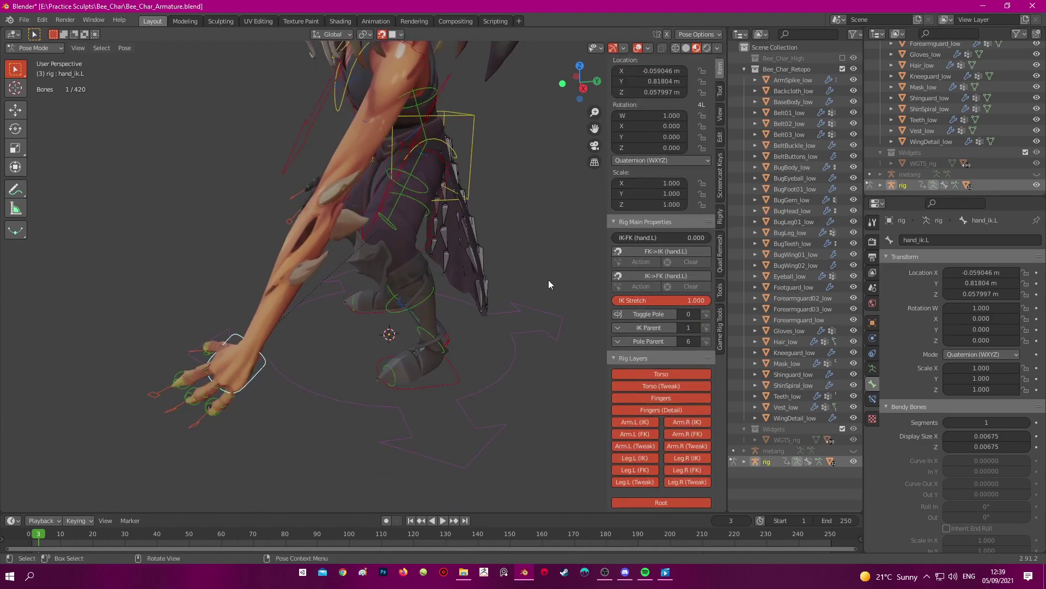
middle_click_drag(562, 284, 547, 300, "shift")
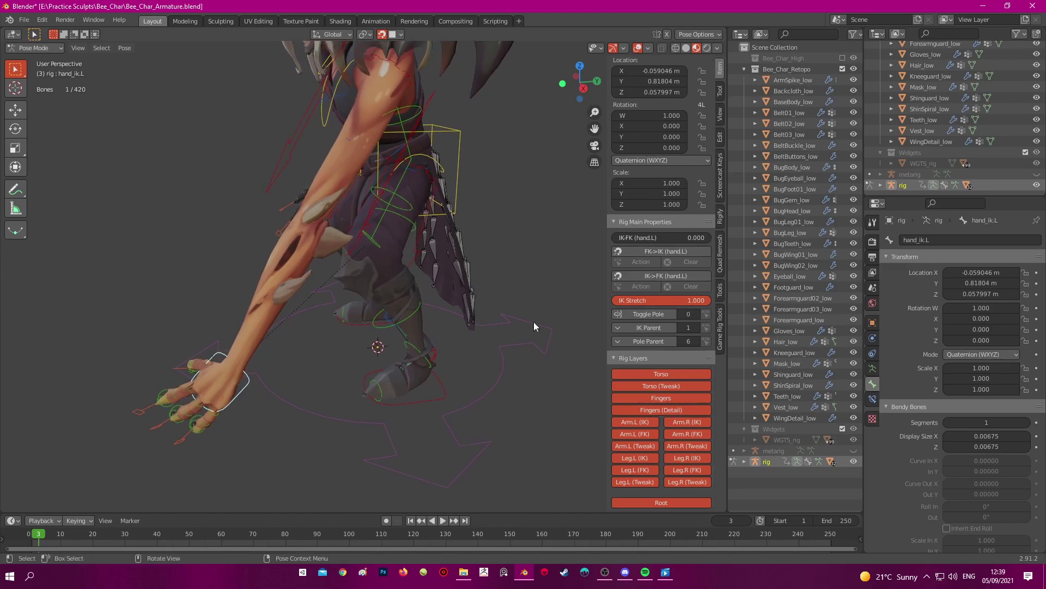
left_click_drag(695, 303, 613, 303)
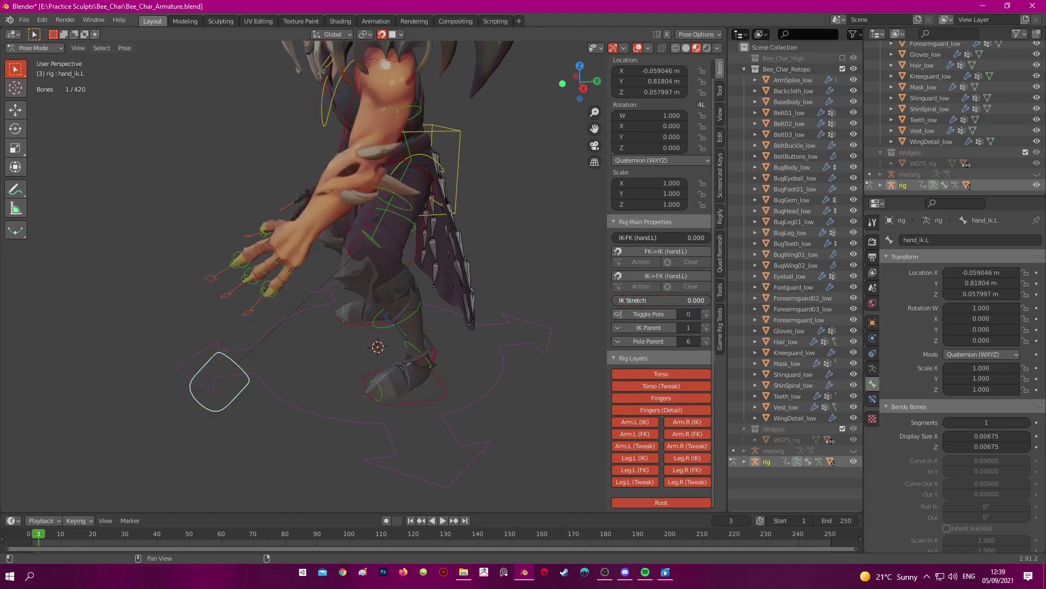
key("g")
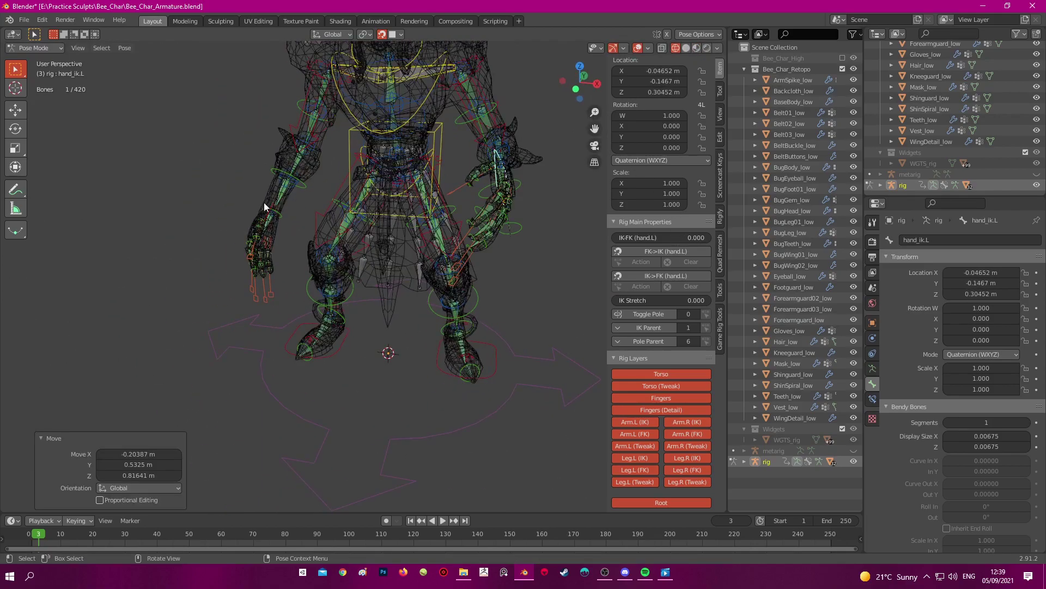
Select the right hand's IK control and set its IK Stretch to 0
left_click(271, 209)
middle_click_drag(296, 206, 349, 218)
left_click_drag(690, 300, 607, 301)
mouse_move(426, 288)
middle_mouse_down()
mouse_move(369, 296)
mouse_move(386, 274)
mouse_move(509, 208)
mouse_move(515, 161)
mouse_move(524, 170)
mouse_move(403, 253)
mouse_move(436, 278)
middle_mouse_up()
Select foot_ik.L and set the left foot's IK Stretch to 0
left_click(524, 170)
left_click(469, 317)
scroll(468, 316, "up", 2)
middle_click_drag(469, 316, 469, 274, "shift")
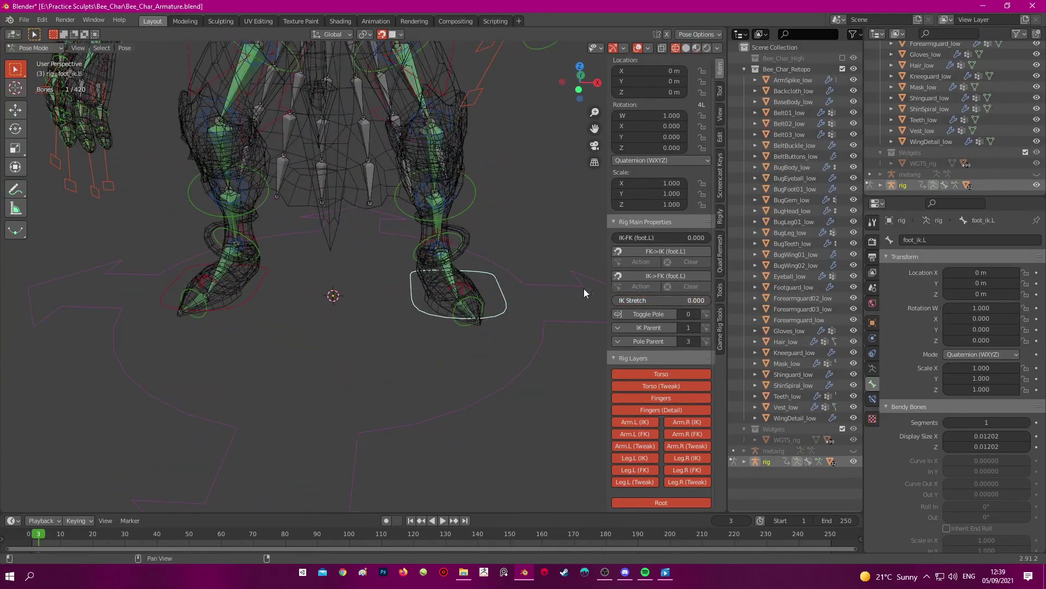
scroll(463, 289, "down", 3)
key("shift+z")
key("shift+z")
Select hand_ik.L, move it to a new test position and switch the viewport out of wireframe
left_click(449, 175)
mouse_move(449, 175)
middle_mouse_down()
mouse_move(505, 179)
mouse_move(349, 158)
mouse_move(244, 197)
middle_mouse_up()
key("g")
left_click(520, 191)
key("shift+z")
Move the left hand's IK control through several more positions to test the torso and belts from behind
key("g")
left_click(333, 218)
key("g")
middle_click_drag(341, 227, 332, 159)
left_click(261, 197)
key("g")
left_click(323, 158)
Return to Object Mode, select Belt02_low and select all its vertices in Edit Mode
key("ctrl+Tab")
left_click(470, 111)
key("Tab")
key("a")
Display Belt02_low's DEF-shoulder.L and DEF-upper_arm.L weights in Weight Paint mode
left_click(872, 400)
scroll(931, 290, "up", 20)
left_click(931, 290)
key("ctrl+Tab")
left_click(528, 263)
middle_click_drag(474, 154, 467, 252, "shift")
scroll(466, 252, "up", 3)
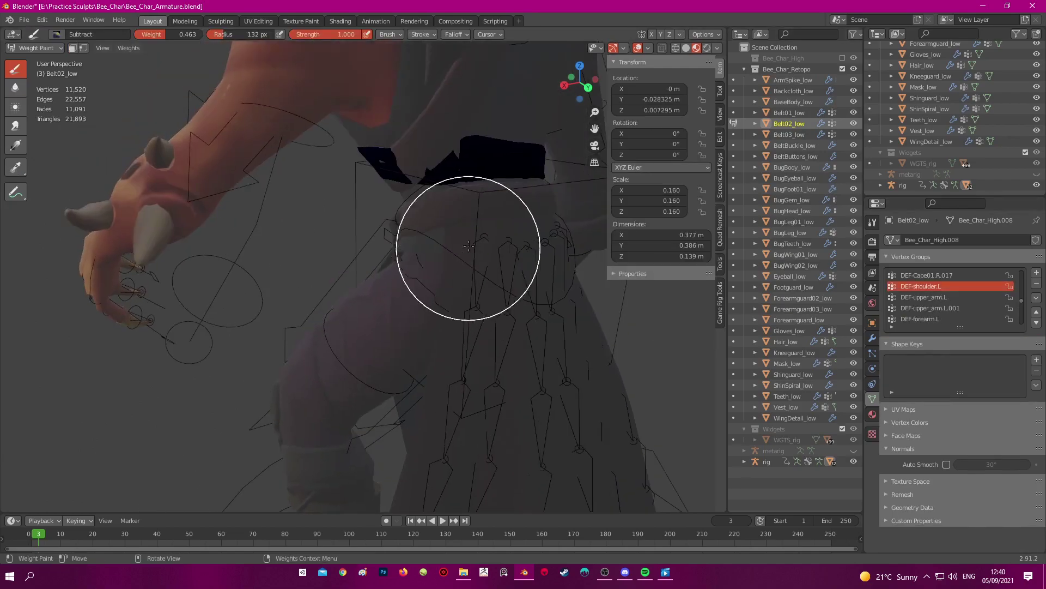
scroll(465, 254, "up", 3)
left_click(925, 297)
middle_click_drag(327, 218, 294, 227)
Isolate Belt02_low by hiding all other objects and return it to Weight Paint mode
key("ctrl+Tab")
left_click(273, 226)
key("shift+h")
key("ctrl+Tab")
left_click(399, 187)
mouse_move(399, 187)
middle_mouse_down()
mouse_move(381, 229)
mouse_move(359, 191)
mouse_move(409, 191)
middle_mouse_up()
Cycle through Belt02_low's arm, finger, thigh and spine vertex groups in solid shading to examine their weights
left_click(928, 308)
left_click(925, 319)
scroll(927, 295, "down", 1)
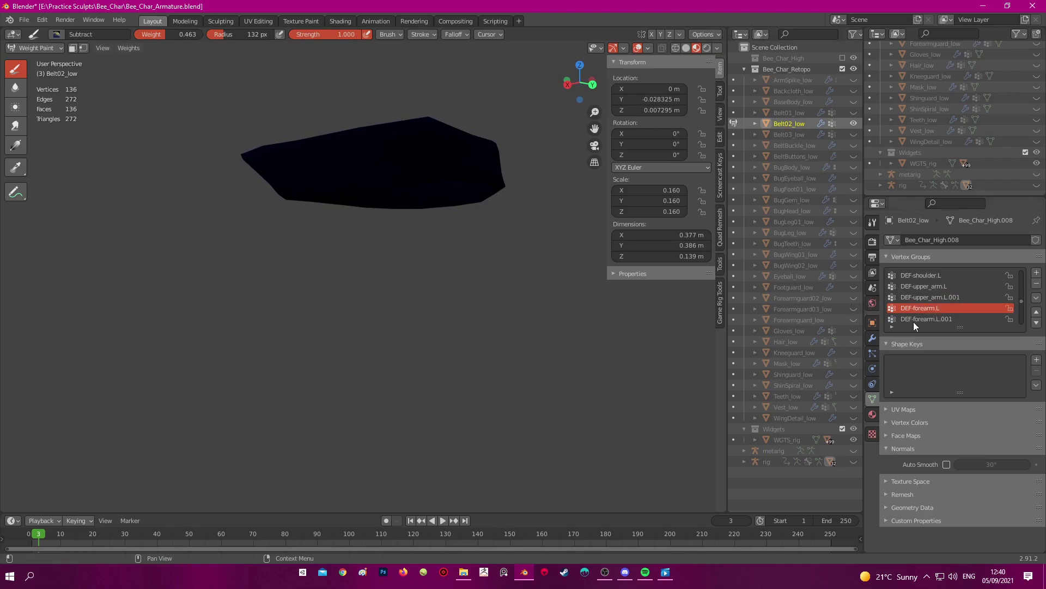
scroll(934, 319, "up", 3, "ctrl")
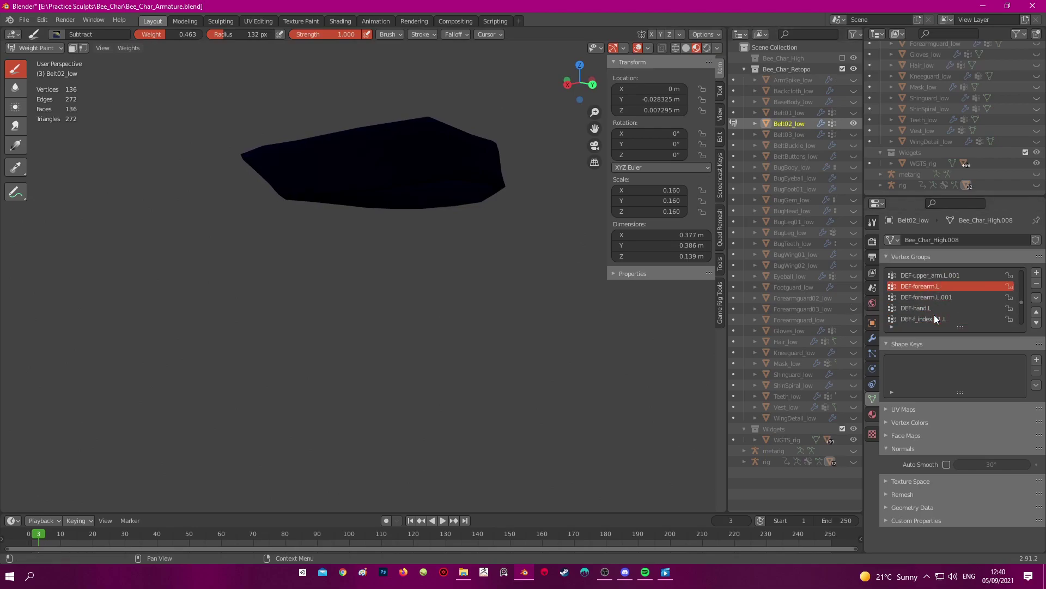
scroll(936, 287, "down", 10, "ctrl")
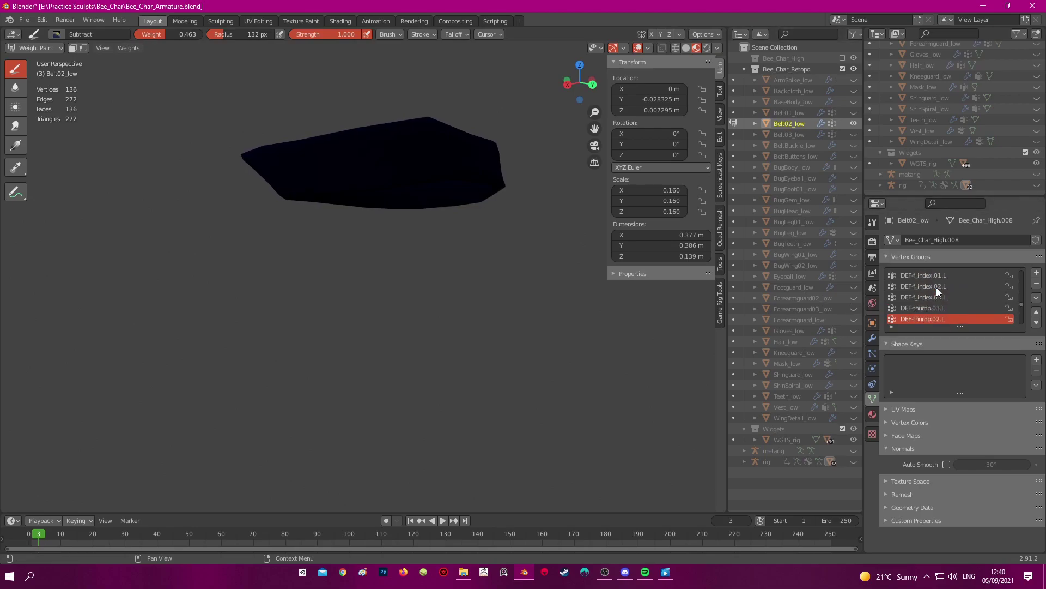
scroll(936, 287, "up", 20, "ctrl")
key("z")
middle_click_drag(539, 215, 564, 254, "shift")
scroll(934, 277, "up", 14, "ctrl")
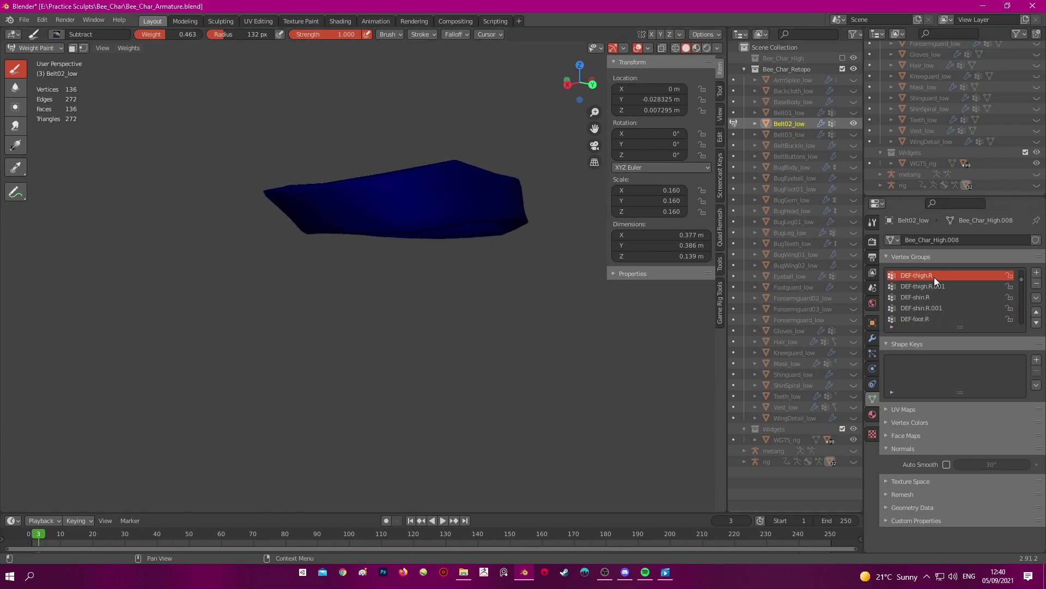
scroll(934, 277, "up", 8, "ctrl")
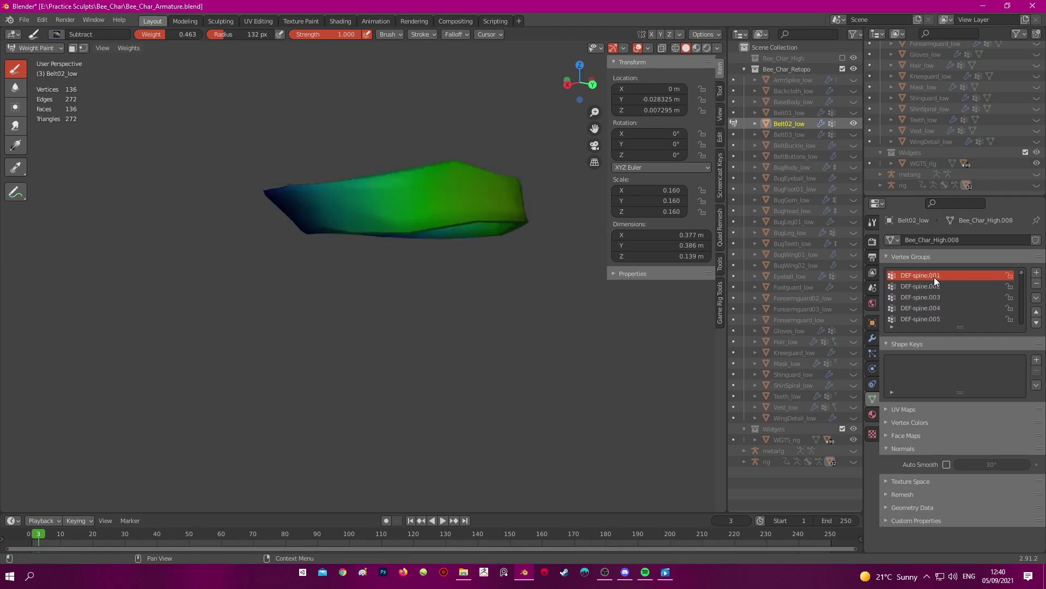
Remove all Belt02_low vertices from the unwanted left arm vertex group in Edit Mode
left_click_drag(1021, 285, 1016, 306)
scroll(940, 289, "up", 5)
left_click(935, 285)
scroll(935, 284, "down", 1, "ctrl")
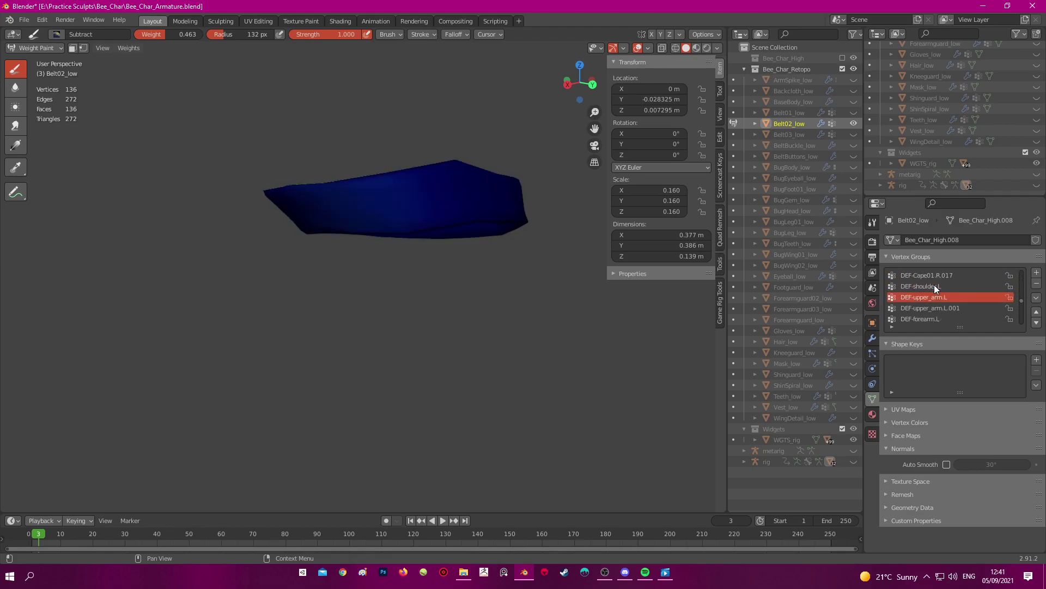
scroll(934, 285, "down", 2, "ctrl")
scroll(934, 284, "up", 1, "ctrl")
key("Tab")
left_click(946, 342)
key("Tab")
Check Belt02_low's remaining vertex groups down to DEF-palm.04.R, and unhide all objects in Object Mode
left_click(923, 317)
scroll(923, 315, "down", 20, "ctrl")
key("ctrl+Tab")
middle_click_drag(415, 258, 413, 299)
key("alt+h")
Move the rig's left hand IK control in Pose Mode to test how the belts follow the arm
left_click(257, 256)
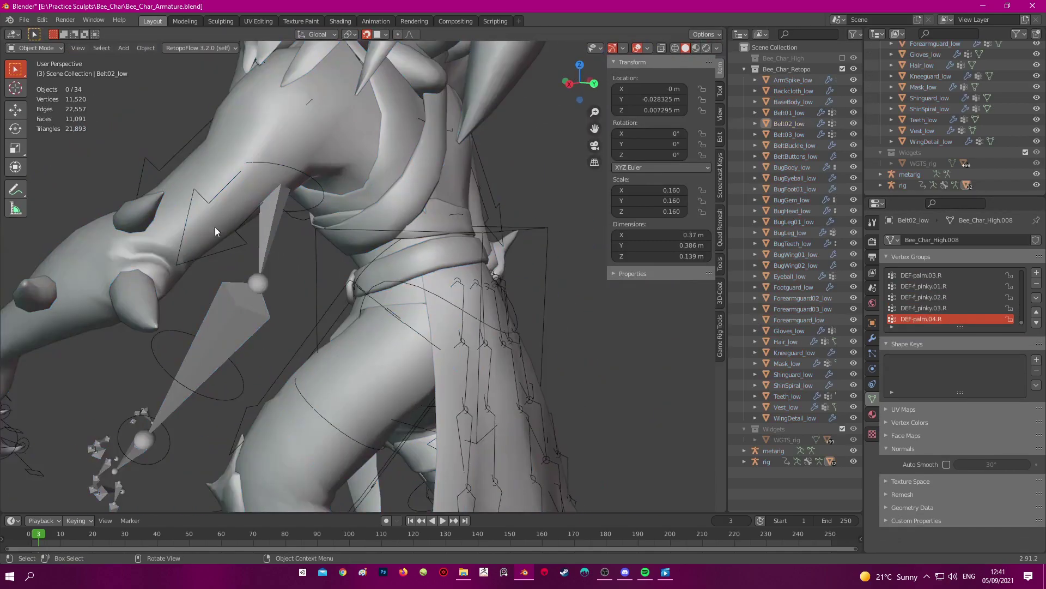
left_click(249, 255)
scroll(246, 256, "down", 1)
key("ctrl+Tab")
middle_click_drag(246, 256, 210, 276)
key("g")
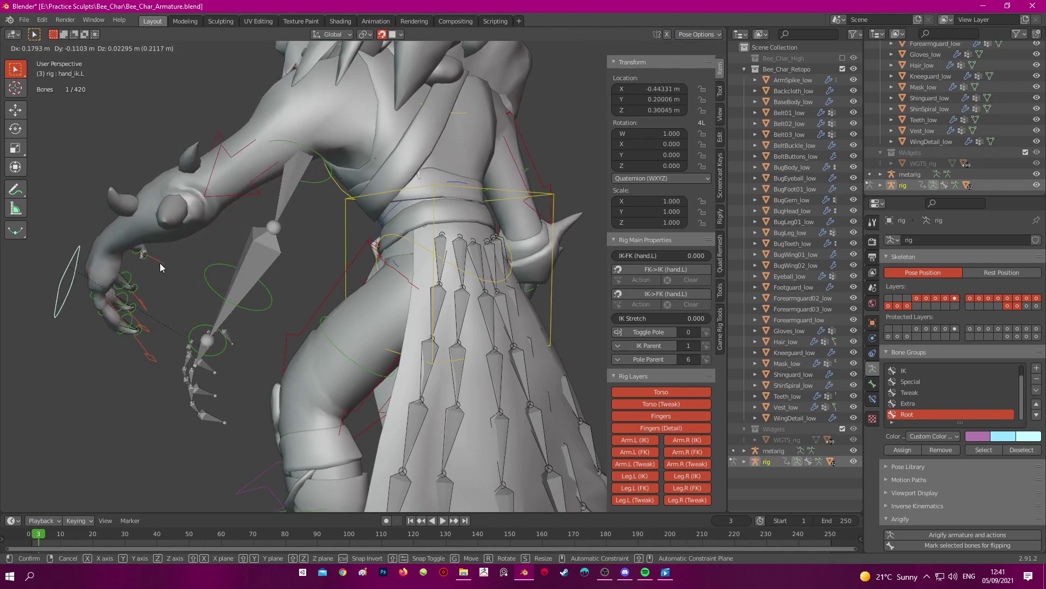
left_click(229, 237)
Isolate Belt02_low by hiding all other objects and switch it to Weight Paint mode
key("ctrl+Tab")
left_click(437, 183)
key("Tab")
scroll(939, 321, "up", 1, "ctrl")
key("ctrl+Tab")
scroll(490, 207, "up", 2)
key("ctrl+Tab")
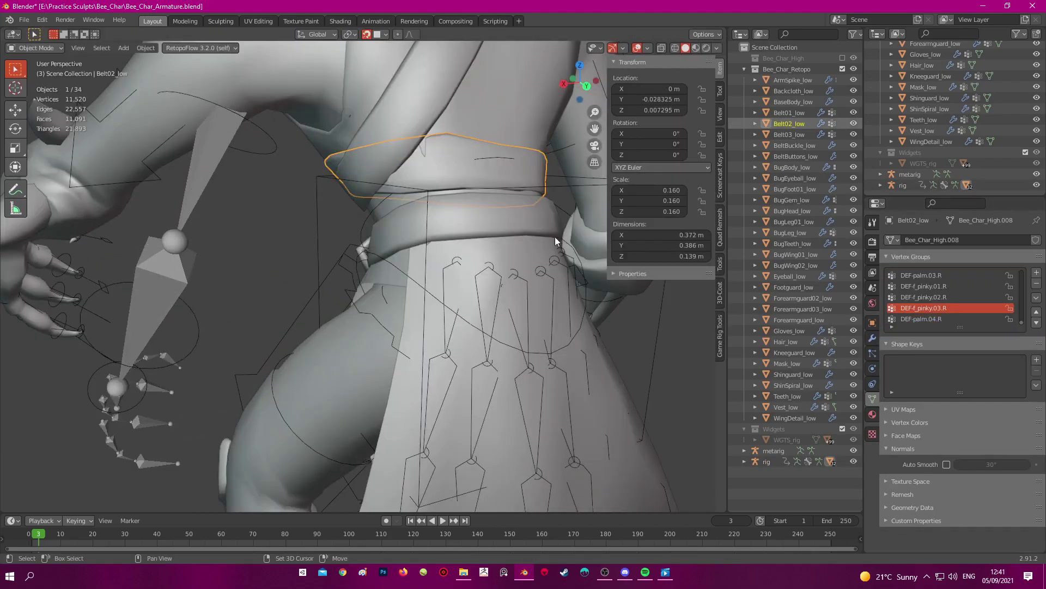
key("shift+h")
key("ctrl+Tab")
scroll(966, 277, "up", 20)
Remove all Belt02_low vertices from the left shoulder and upper-arm vertex groups in Edit Mode
left_click(933, 292)
scroll(933, 295, "up", 2, "ctrl")
scroll(933, 294, "up", 1, "ctrl")
scroll(933, 294, "down", 1, "ctrl")
scroll(354, 164, "up", 2)
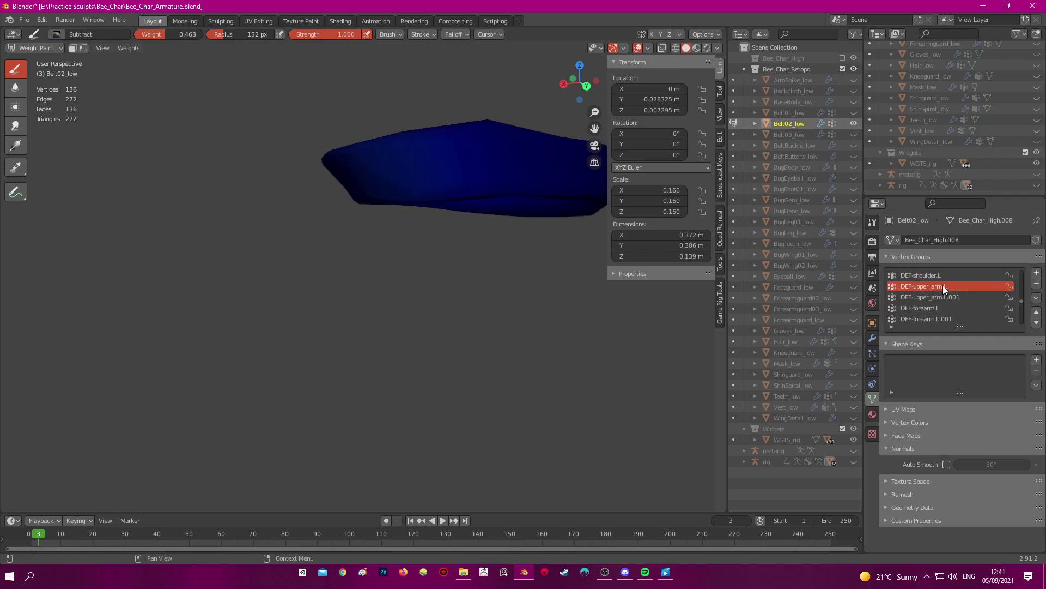
key("Tab")
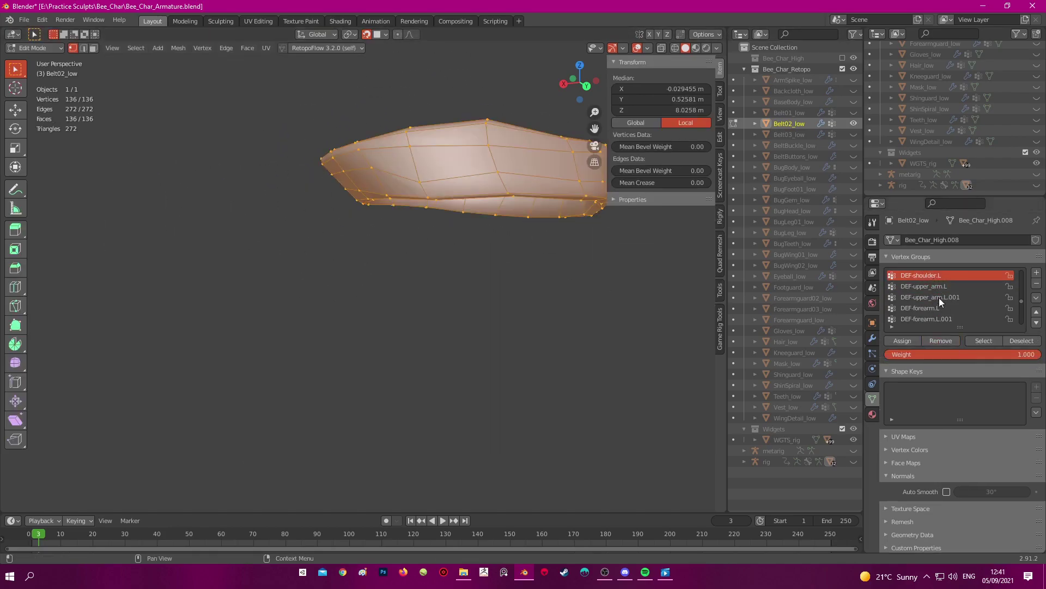
left_click(942, 299)
Check Belt02_low's remaining vertex groups down to DEF-f_index.01.R in Weight Paint mode, and unhide all objects in Object Mode
key("ctrl+Tab")
scroll(941, 308, "down", 11, "ctrl")
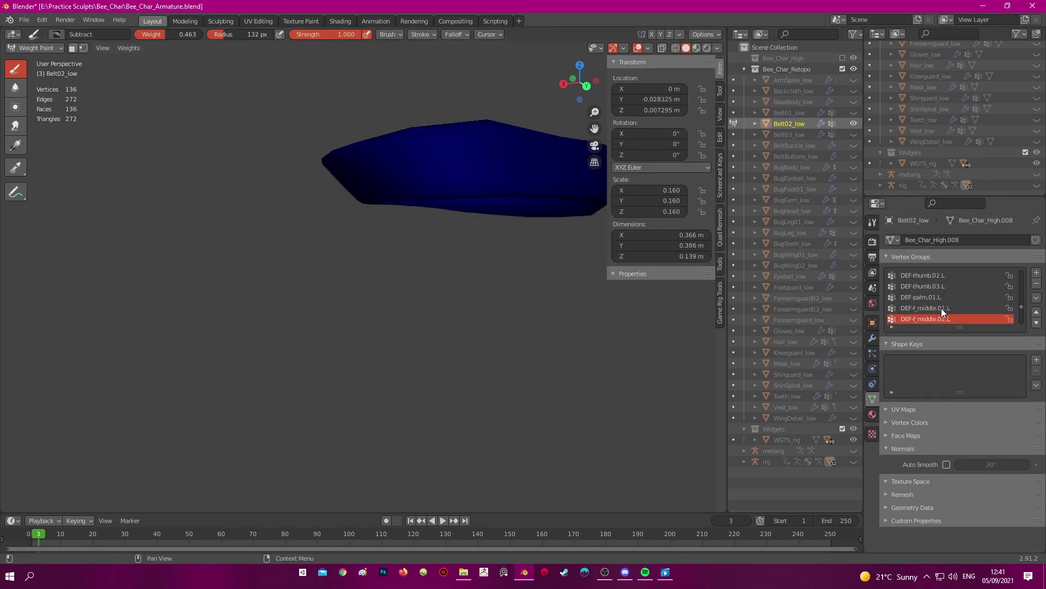
key("ctrl+Tab")
key("alt+h")
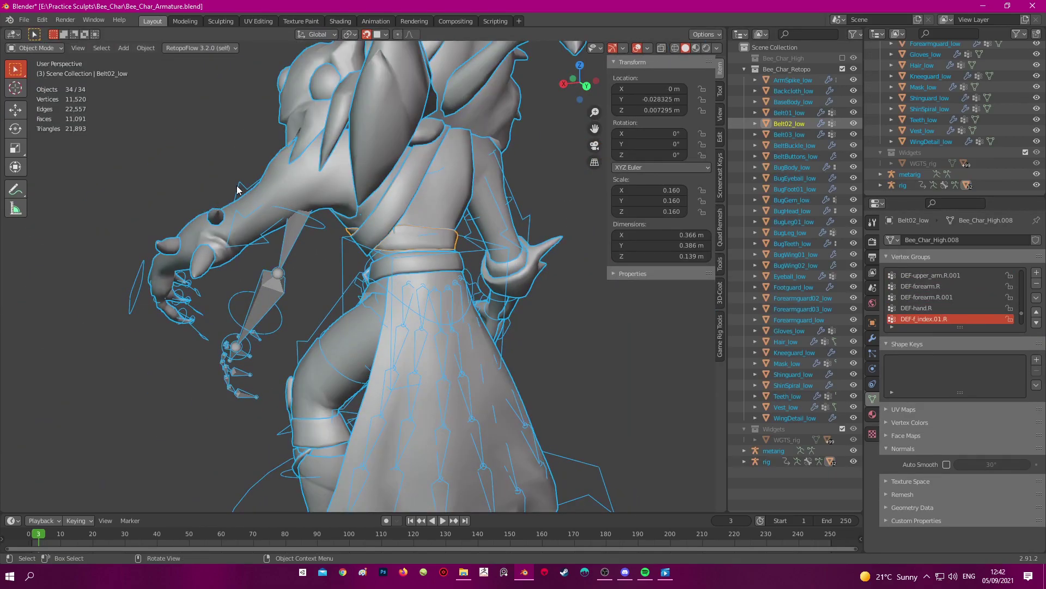
Reposition the rig's left hand IK control in Pose Mode to retest the belts' deformation
left_click(148, 278)
key("ctrl+Tab")
key("g")
left_click(309, 277)
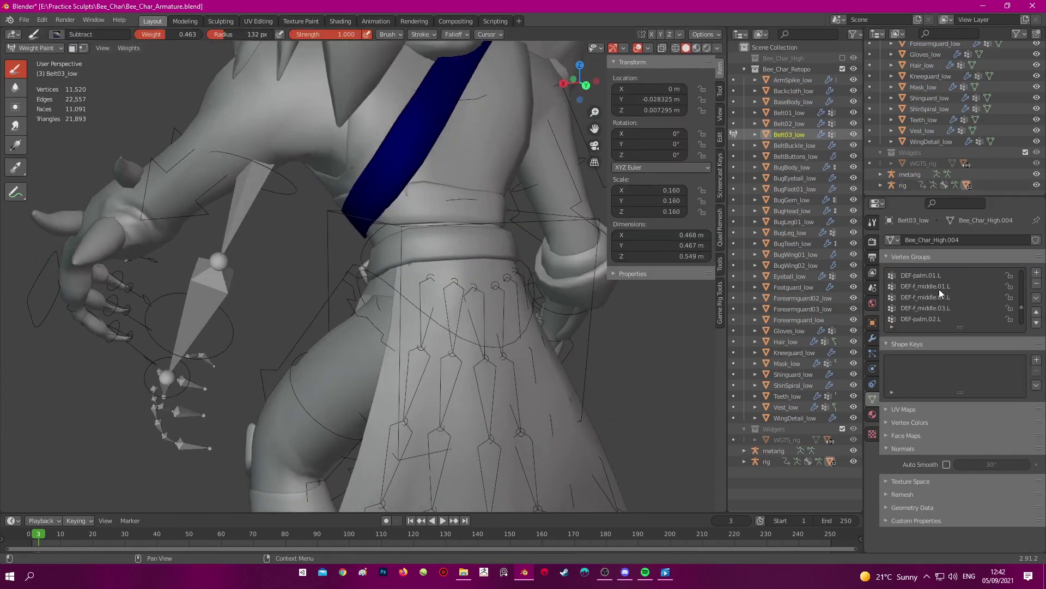
Examine Belt03_low's left shoulder, upper-arm and forearm vertex groups in Weight Paint mode
scroll(940, 289, "up", 2)
left_click(940, 288)
scroll(936, 285, "up", 1)
left_click(936, 285)
scroll(936, 305, "down", 1)
left_click(936, 308)
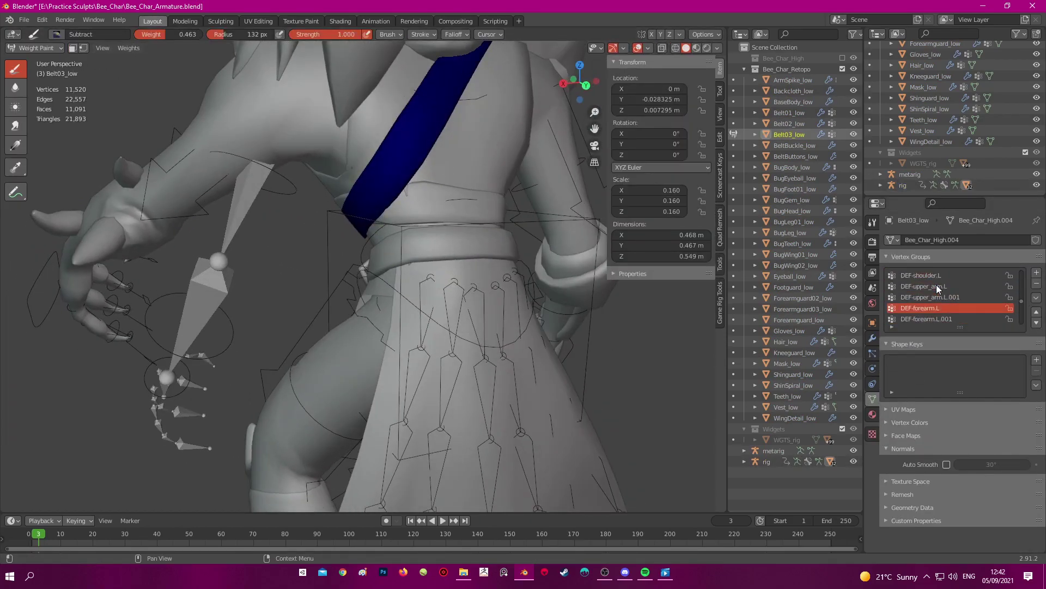
Remove Belt03_low's vertices from the unwanted left upper-arm and forearm vertex groups in Edit Mode
left_click(937, 286)
left_click(935, 297)
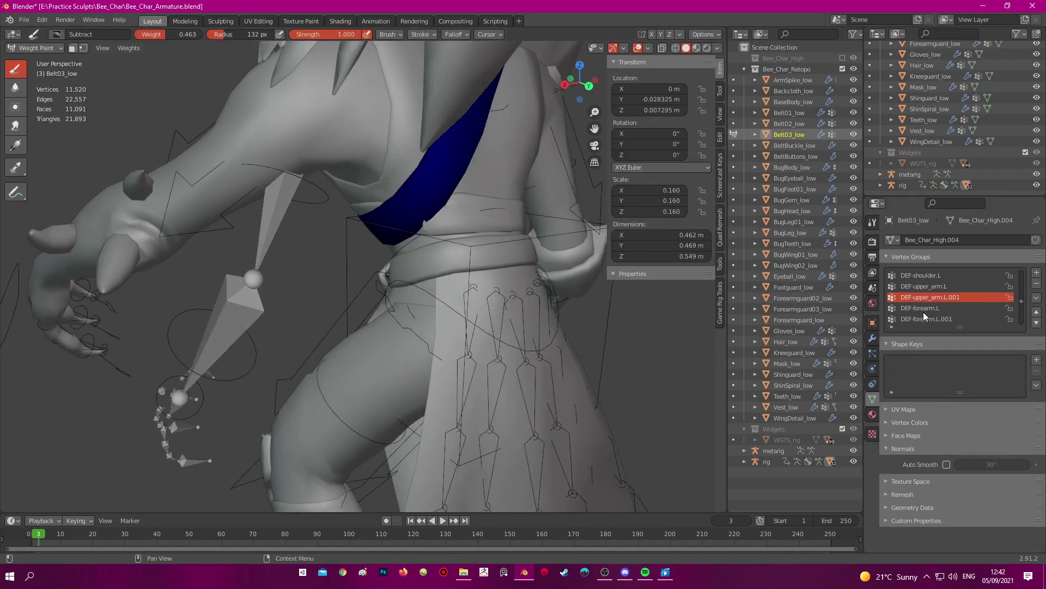
left_click(923, 309)
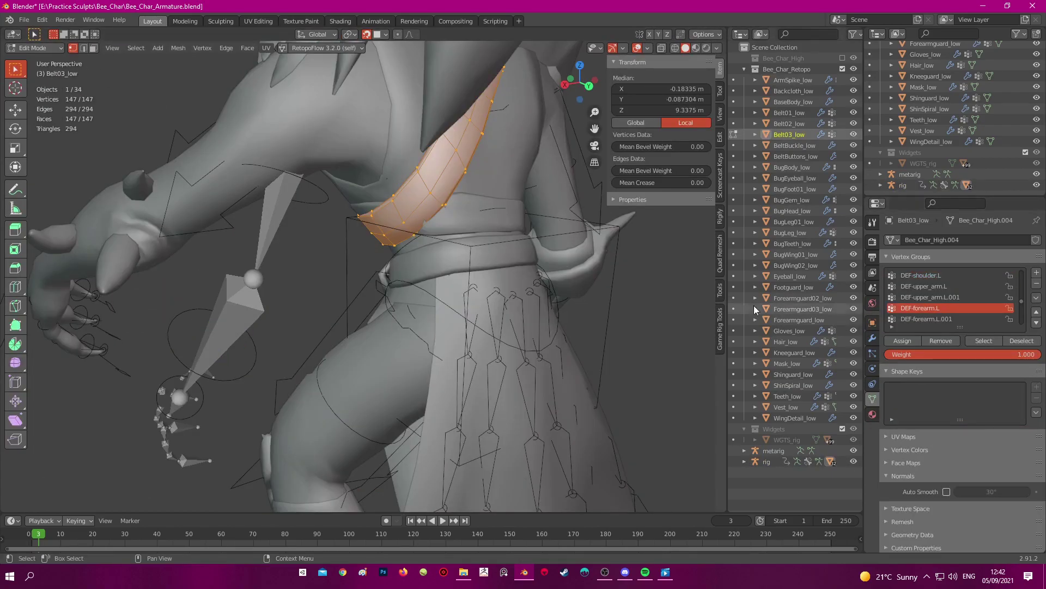
key("Tab")
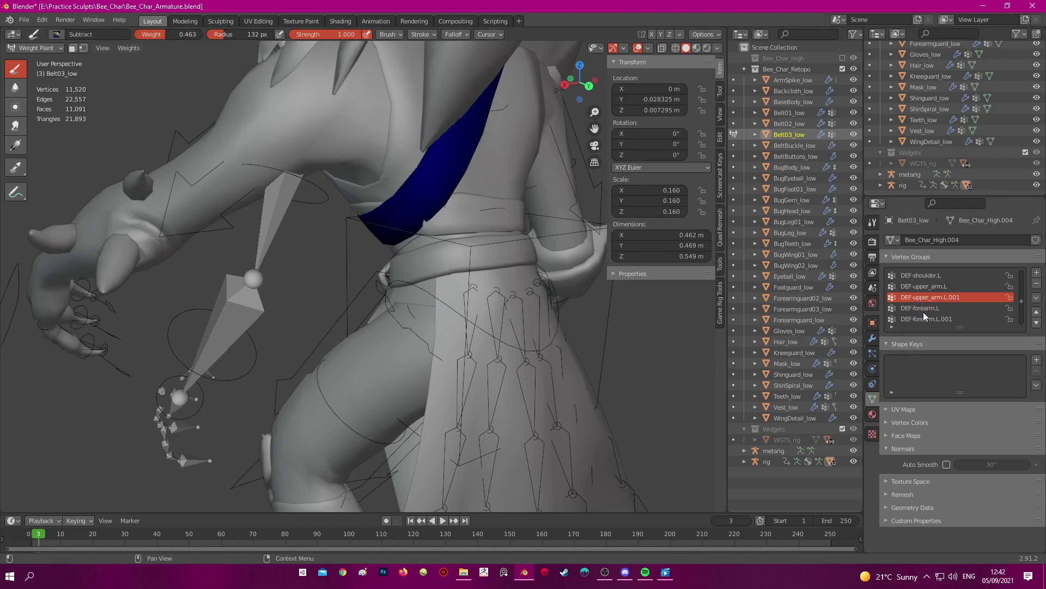
key("Tab")
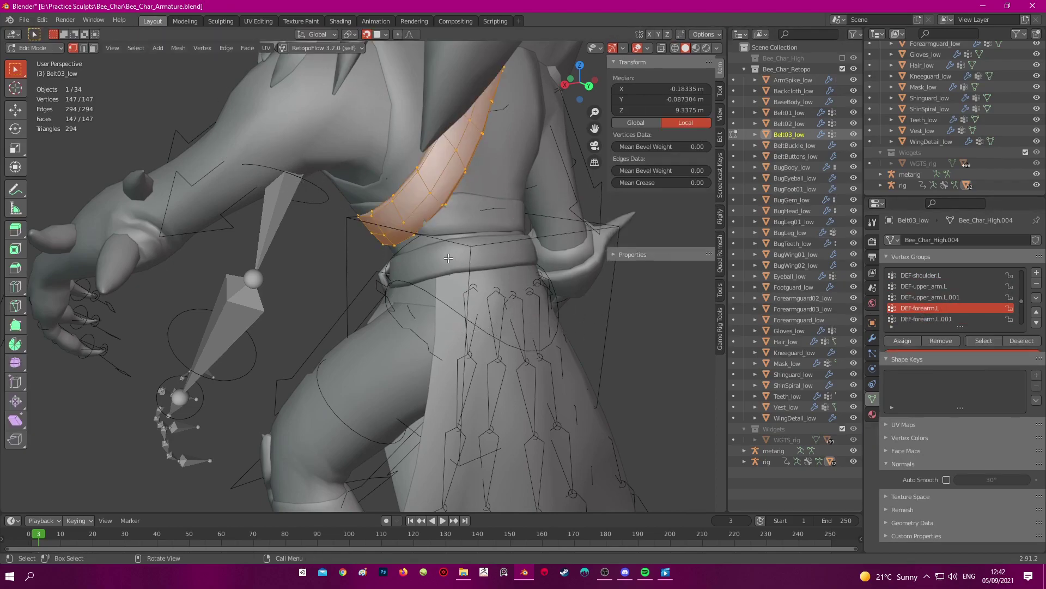
mouse_move(439, 178)
middle_mouse_down()
mouse_move(398, 166)
mouse_move(410, 197)
mouse_move(437, 185)
mouse_move(376, 242)
middle_mouse_up()
key("Tab")
Cycle through Belt03_low's vertex groups from DEF-forearm.L.001 onward in Weight Paint mode to check for stray weights
scroll(410, 196, "up", 4)
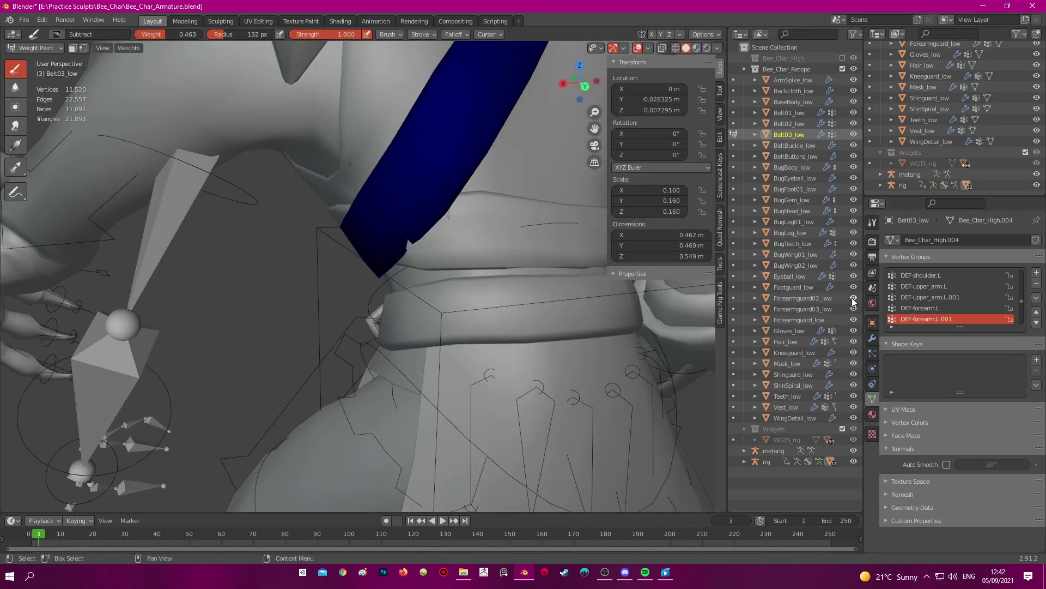
scroll(926, 310, "down", 9, "ctrl")
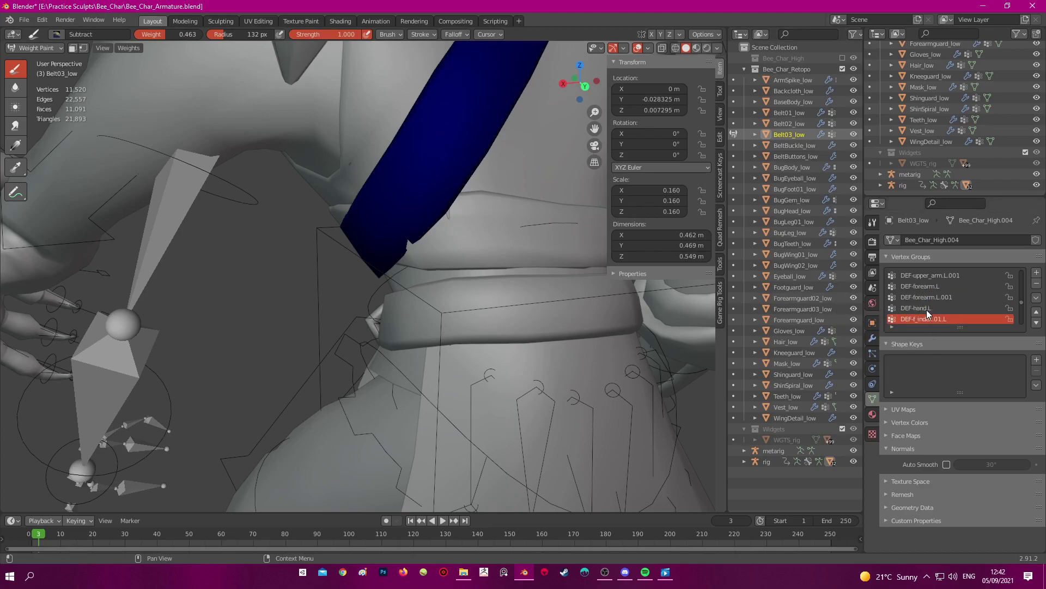
scroll(926, 310, "down", 2, "ctrl")
scroll(528, 267, "down", 4)
Return the rig to Pose Mode and move the left hand IK control through several positions to test the belts and arm
key("ctrl+Tab")
left_click(213, 189)
key("ctrl+Tab")
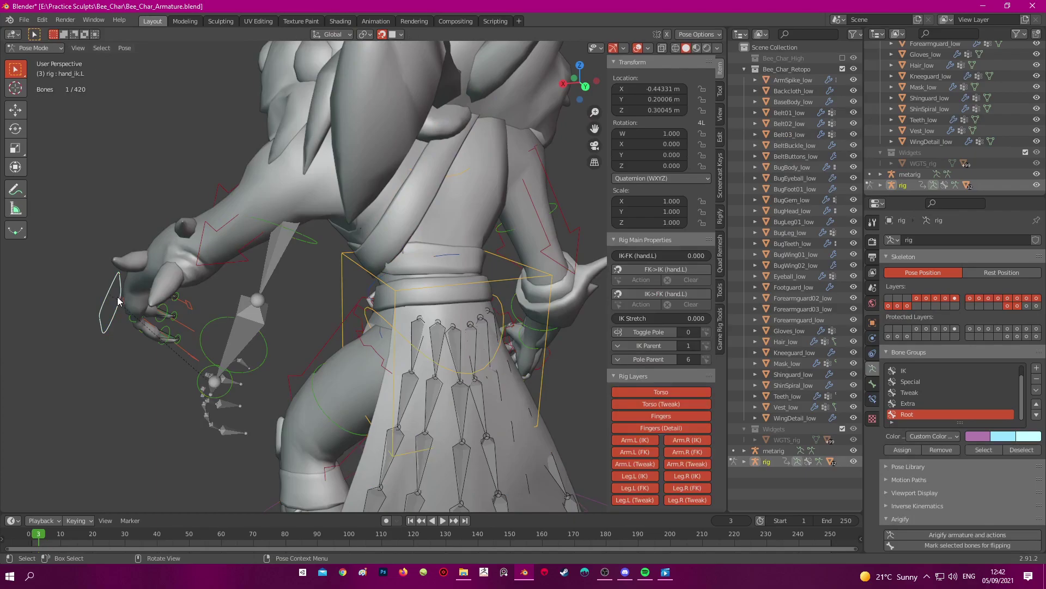
key("g")
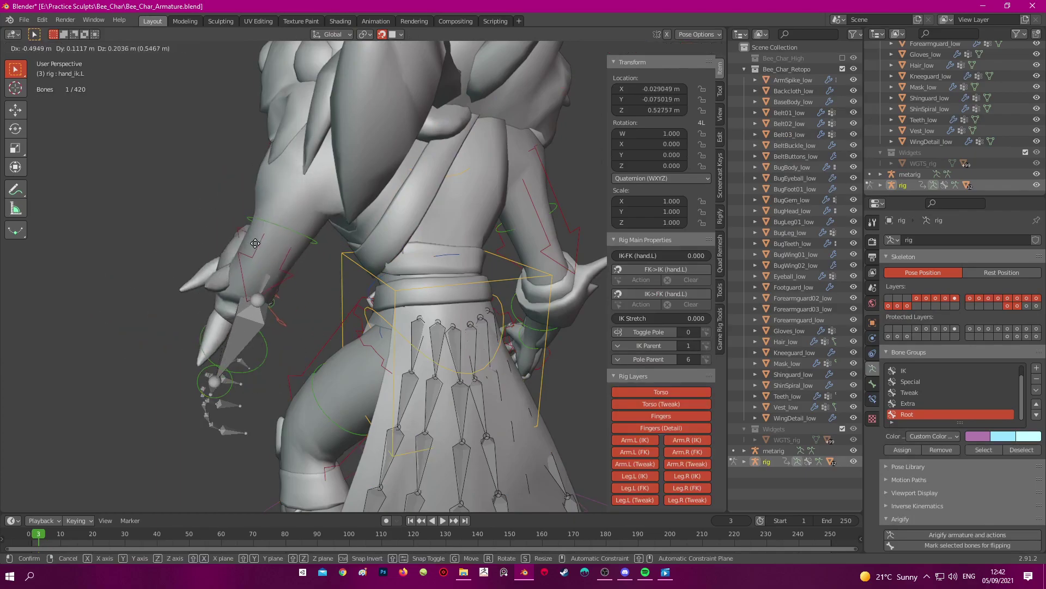
left_click(255, 243)
middle_click_drag(255, 243, 308, 195)
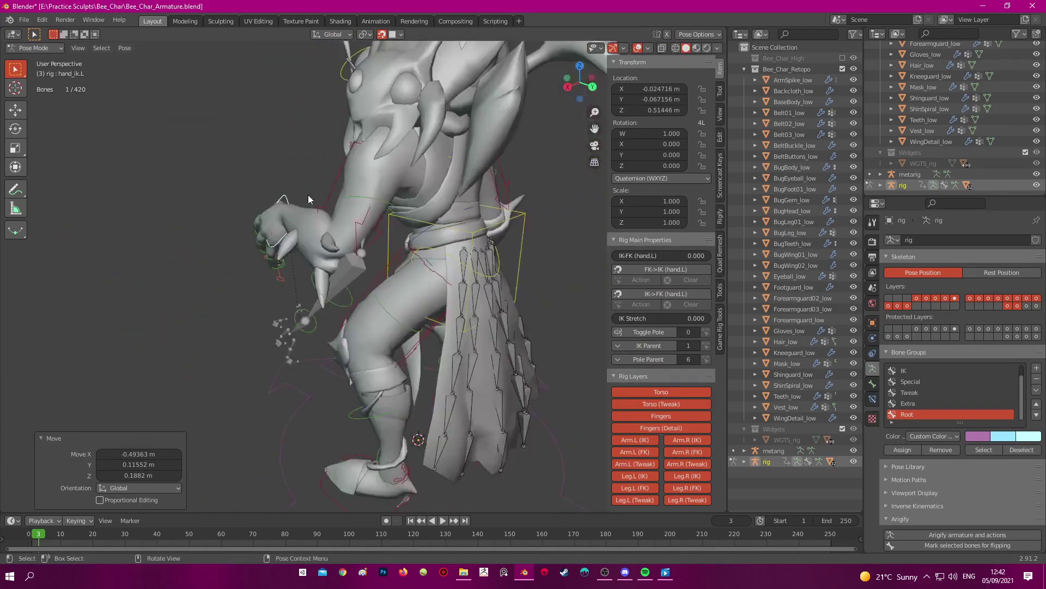
key("g")
left_click(290, 286)
key("g")
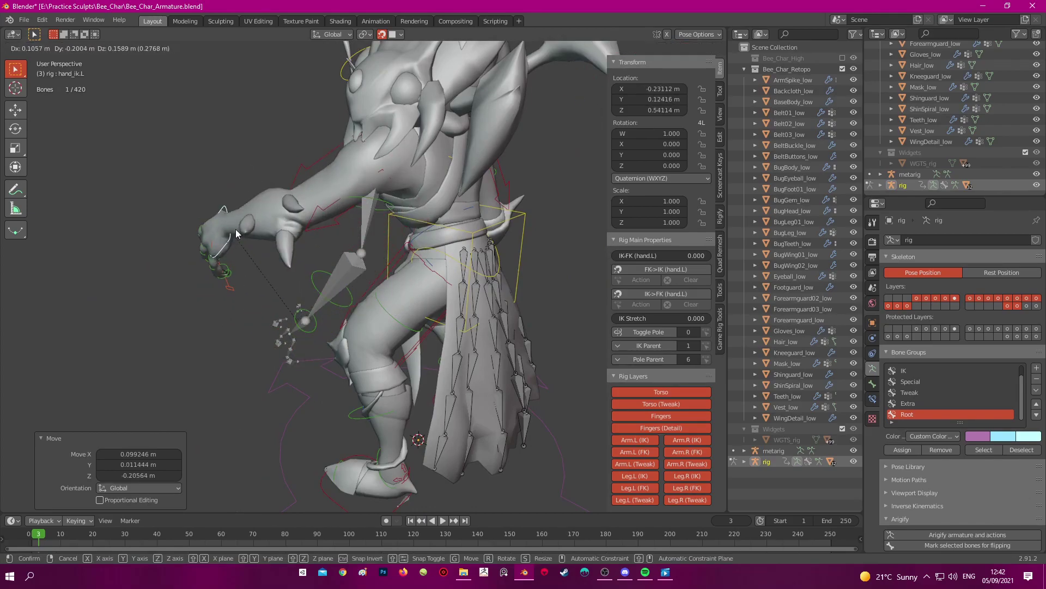
left_click(333, 286)
middle_click_drag(333, 286, 426, 218)
key("g")
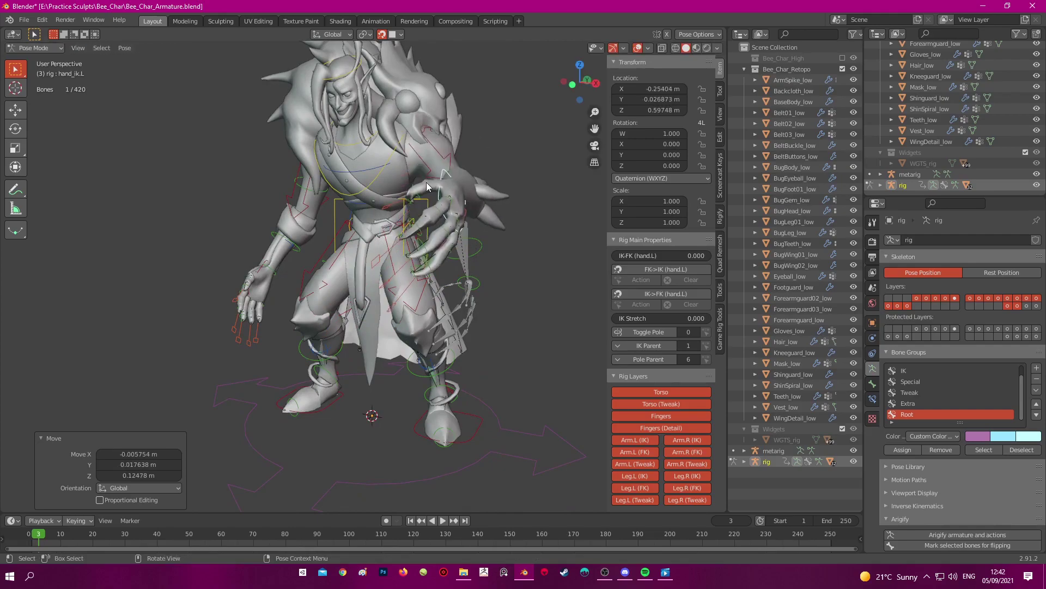
left_click(426, 182)
Move the left hand IK control beside the torso and hip from the front to test the elbow and upper-arm deformation
middle_click_drag(426, 182, 476, 181)
key("KP_1")
key("g")
left_click(441, 240)
middle_click_drag(440, 239, 381, 250)
key("g")
left_click(476, 234)
middle_click_drag(476, 235, 400, 312)
scroll(401, 311, "up", 5)
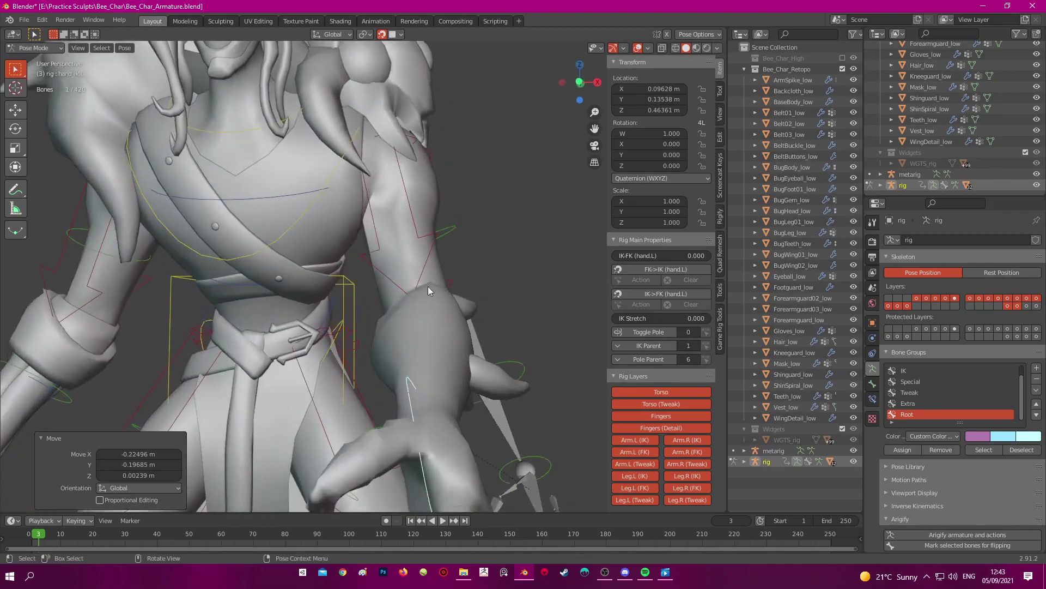
key("g")
left_click(358, 243)
key("g")
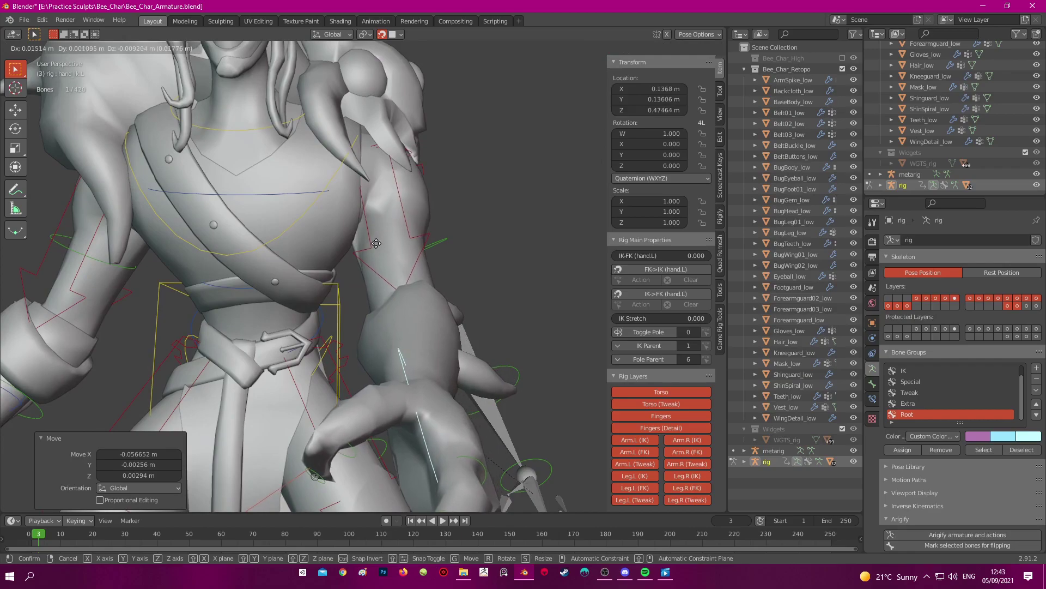
left_click(378, 243)
scroll(378, 243, "up", 1)
mouse_move(379, 243)
middle_mouse_down()
mouse_move(411, 185)
mouse_move(381, 231)
mouse_move(328, 247)
mouse_move(431, 269)
mouse_move(417, 265)
middle_mouse_up()
key("g")
left_click(337, 231)
Select BaseBody_low in Object Mode and switch it to Weight Paint mode, framing the left upper arm
key("ctrl+Tab")
left_click(408, 250)
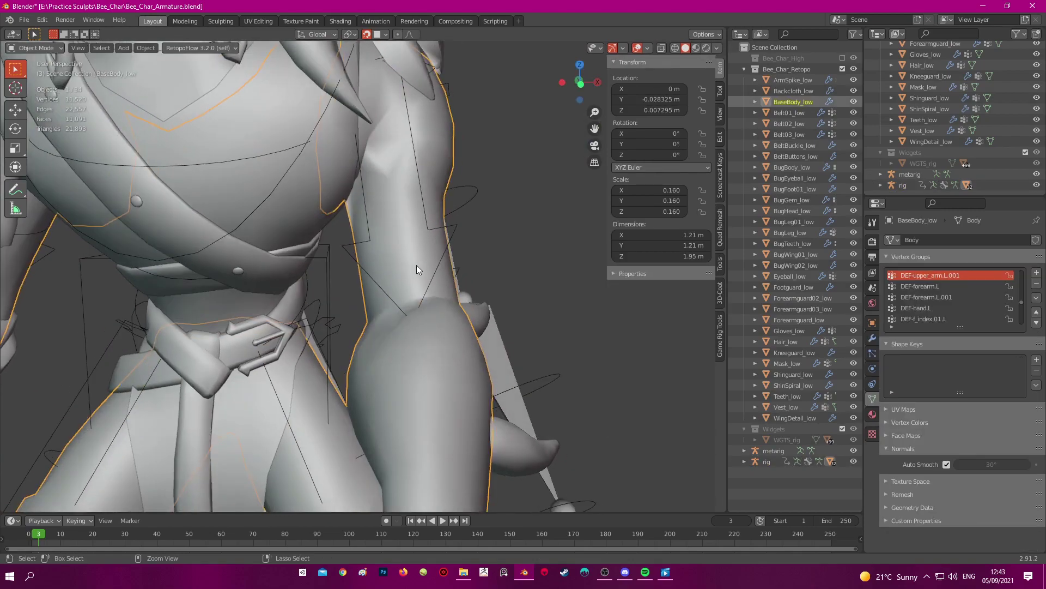
key("ctrl+Tab")
left_click(354, 180)
middle_click_drag(352, 170, 461, 190)
scroll(495, 234, "up", 2)
mouse_move(495, 235)
middle_mouse_down()
mouse_move(469, 224)
mouse_move(493, 222)
mouse_move(394, 214)
mouse_move(357, 225)
middle_mouse_up()
scroll(950, 293, "up", 3)
Apply Normalize All to BaseBody_low's weights and smooth its DEF-shoulder.L vertex group
left_click(930, 287)
scroll(450, 172, "down", 1)
mouse_move(450, 172)
middle_mouse_down("shift")
mouse_move(462, 204)
mouse_move(451, 208)
middle_mouse_up("shift")
left_click(129, 49)
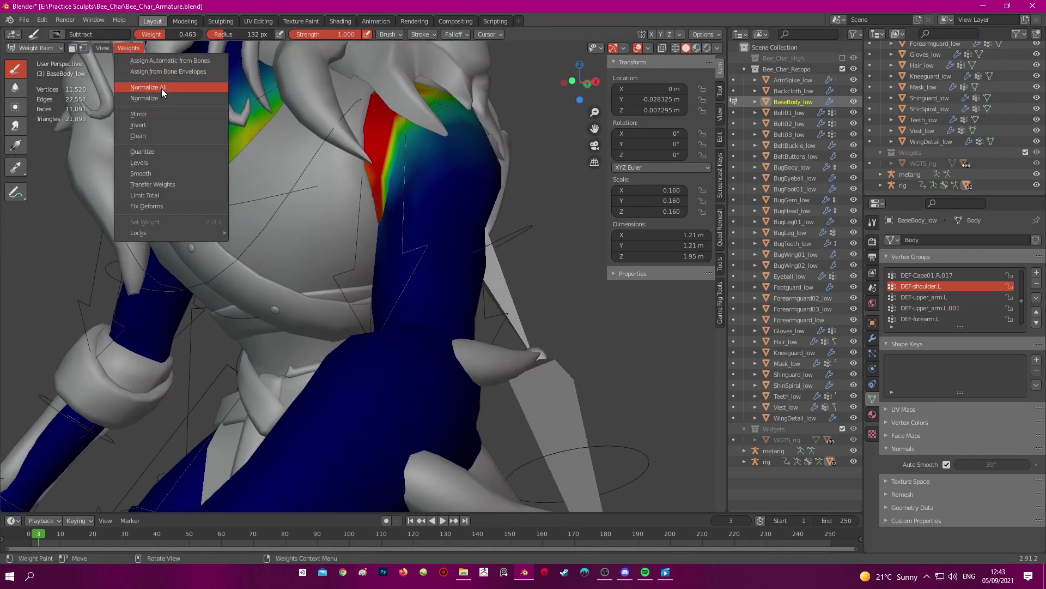
left_click(161, 88)
middle_click_drag(234, 103, 235, 115, "shift")
left_click(128, 48)
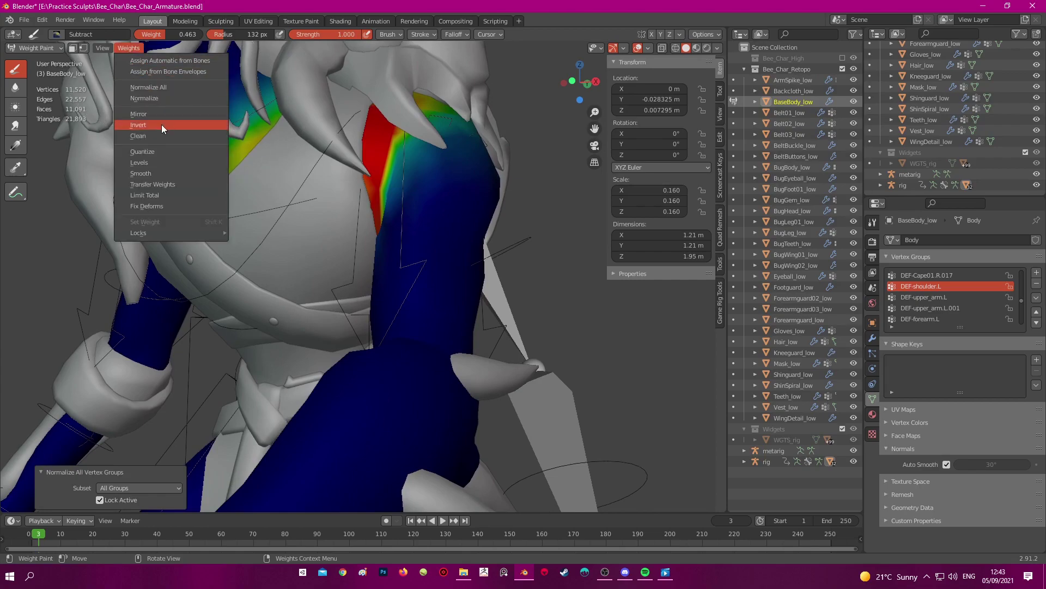
left_click(148, 175)
Make DEF-upper_arm.L the active vertex group of BaseBody_low
middle_click_drag(199, 168, 481, 189)
left_click(921, 297)
scroll(215, 126, "up", 2)
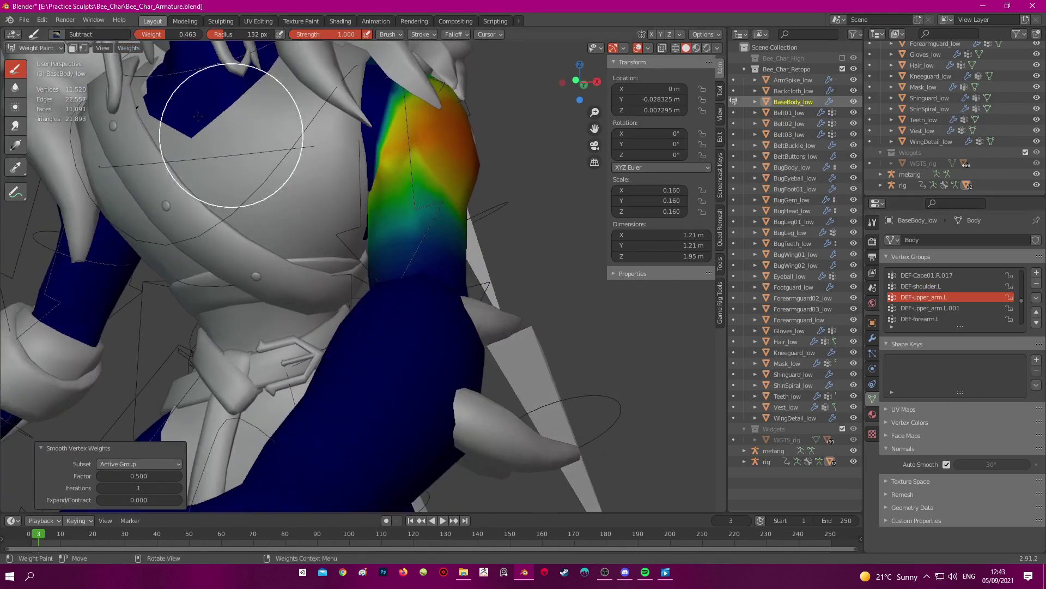
left_click(133, 52)
left_click(155, 86)
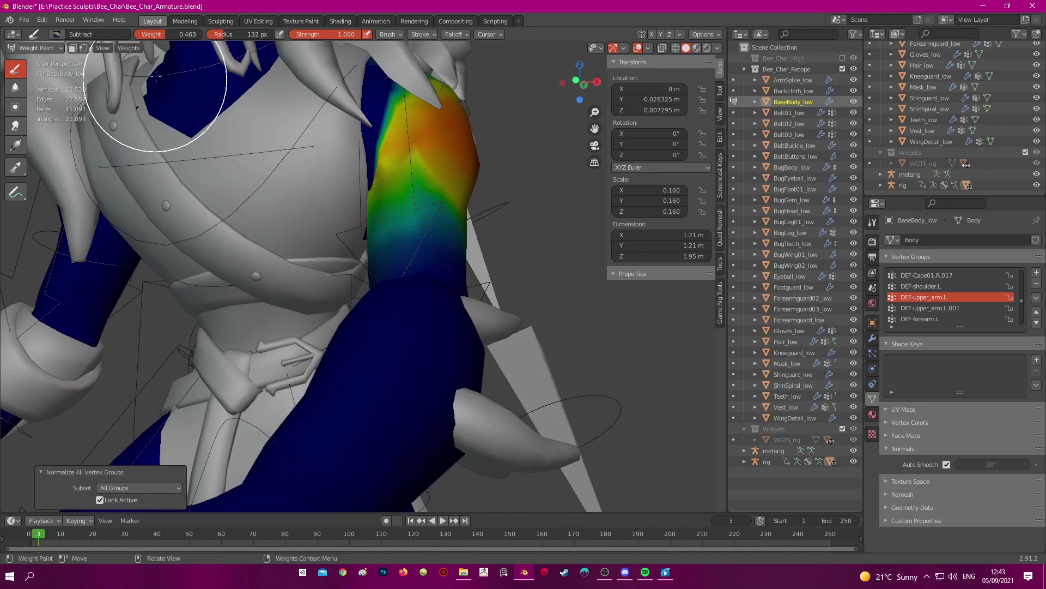
key("ctrl+z")
left_click(131, 50)
Apply Normalize All with DEF-upper_arm.L active and smooth that group with factor 0.500 and 1 iteration
middle_click_drag(408, 175, 182, 58)
left_click(129, 48)
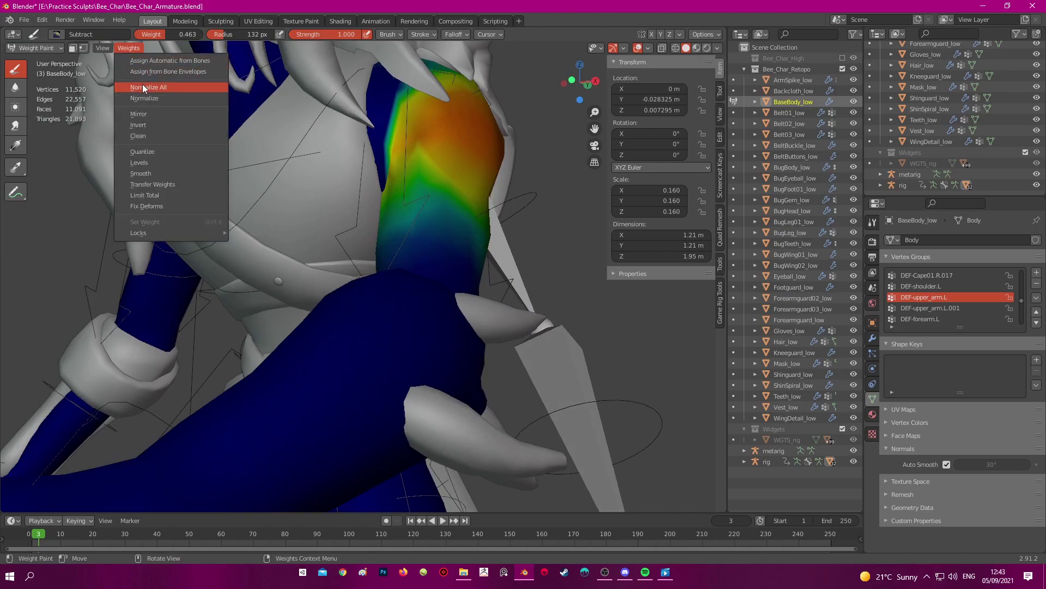
left_click(142, 84)
left_click(130, 48)
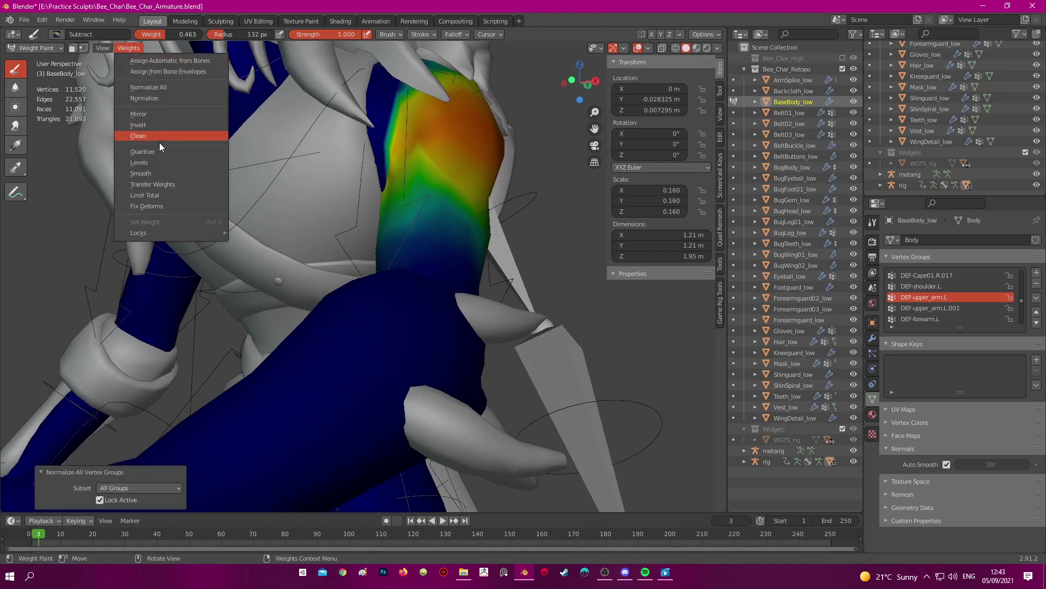
left_click(158, 173)
middle_click_drag(301, 208, 339, 219)
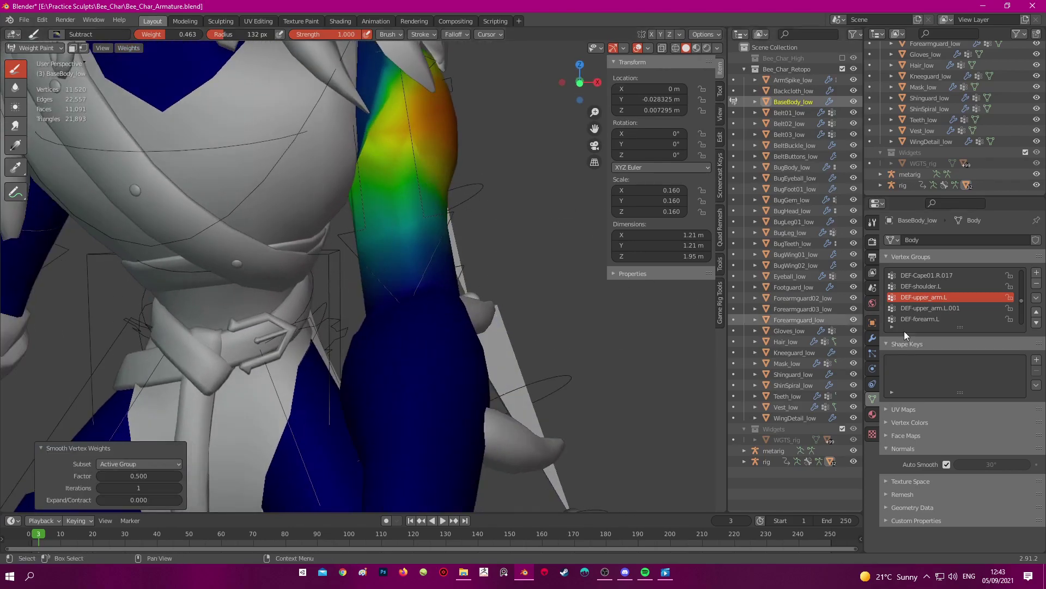
Apply Normalize All and Smooth with BaseBody_low's DEF-upper_arm.L.001 group active, and return to Object Mode
left_click(951, 309)
left_click(941, 318)
left_click(932, 309)
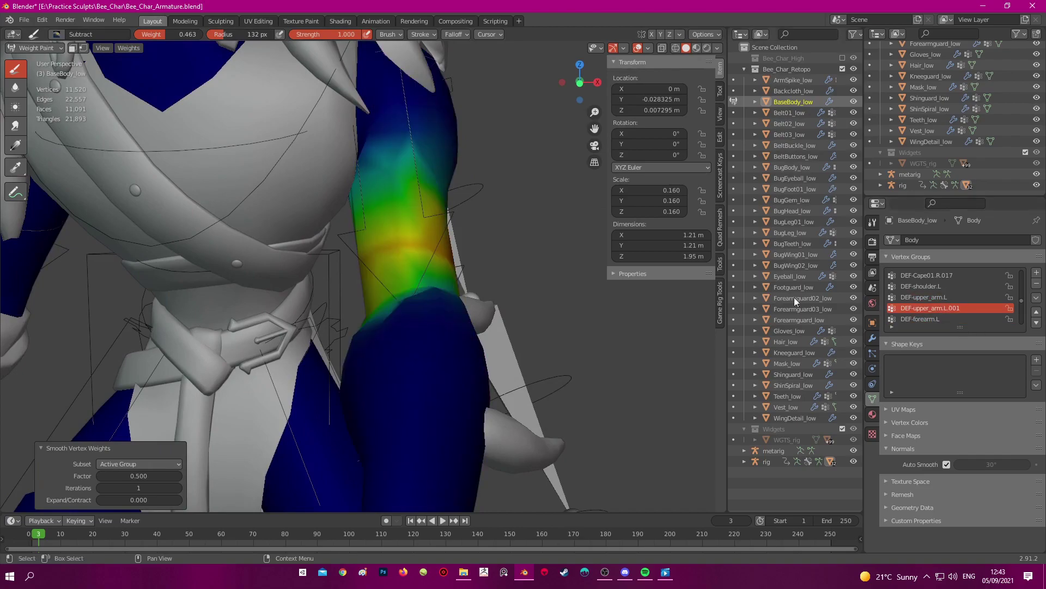
middle_click_drag(352, 169, 340, 169)
left_click(130, 48)
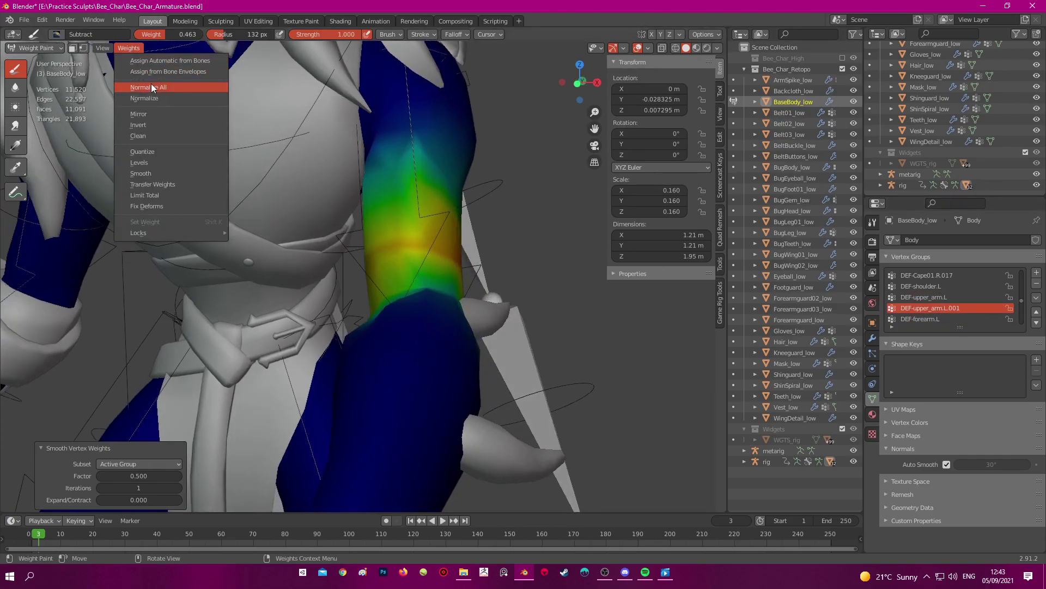
left_click(151, 87)
left_click(131, 49)
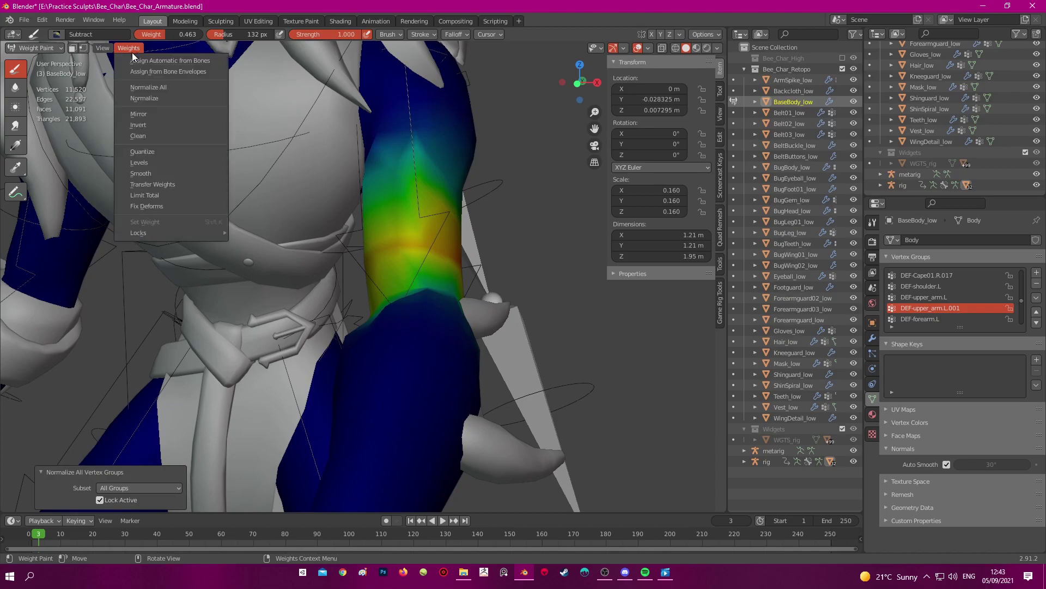
left_click(148, 172)
middle_click_drag(376, 190, 447, 213)
scroll(393, 193, "down", 1)
left_click(933, 321)
key("ctrl+Tab")
Select the rig, enter Pose Mode and select the left hand IK control
middle_click_drag(305, 274, 250, 266)
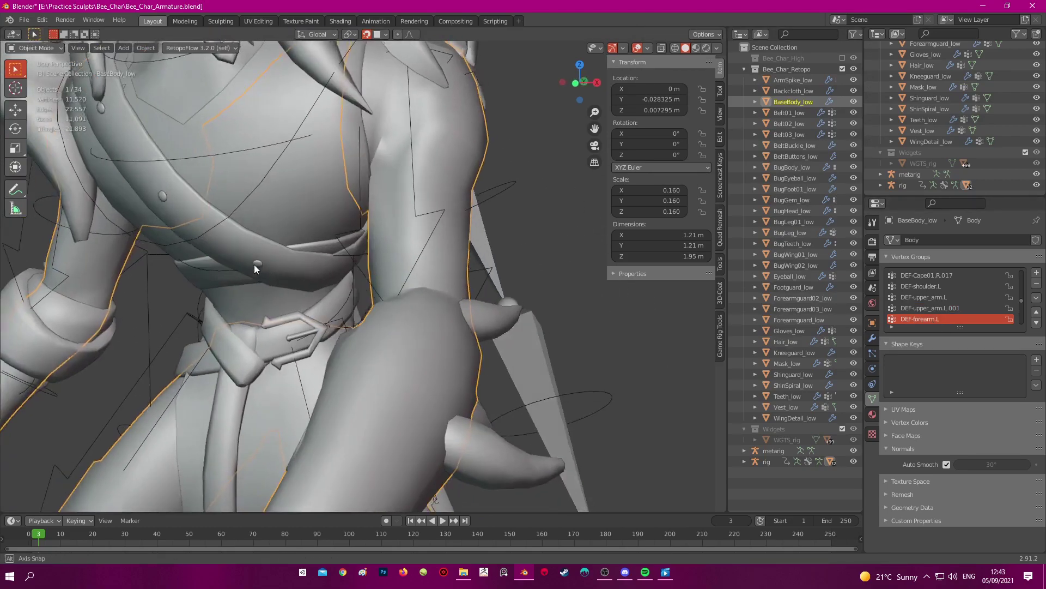
scroll(250, 266, "down", 2)
left_click(450, 210)
middle_click_drag(451, 210, 499, 212)
middle_click_drag(485, 357, 327, 308, "shift")
key("ctrl+Tab")
left_click(466, 288)
left_click(458, 286)
Move the left hand IK control through several positions to test the arm's deformation from different angles
scroll(457, 286, "down", 1)
key("g")
left_click(483, 287)
key("g")
left_click(376, 273)
middle_click_drag(376, 273, 452, 272)
key("g")
left_click(370, 311)
middle_click_drag(370, 311, 439, 294)
key("g")
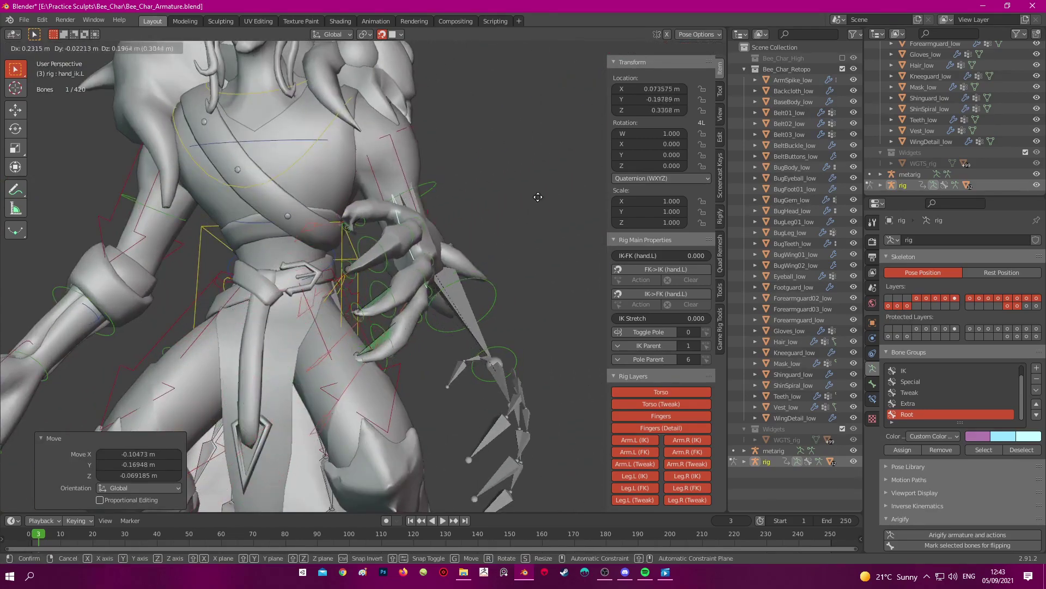
left_click(400, 300)
middle_click_drag(400, 300, 370, 319)
Select the f_index.02.L finger control, rotate it as a deformation test and undo the rotation
left_click(448, 345)
scroll(368, 342, "down", 2)
scroll(370, 318, "up", 2)
left_click(337, 279)
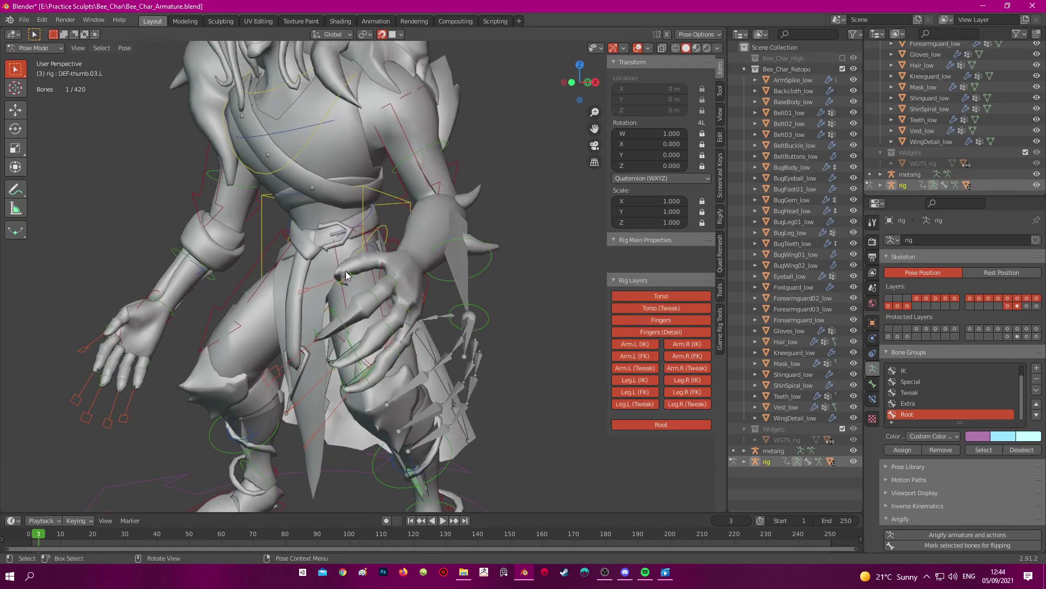
scroll(337, 279, "up", 4)
left_click(340, 289)
mouse_move(342, 287)
middle_mouse_down()
mouse_move(374, 194)
mouse_move(256, 143)
middle_mouse_up()
key("shift+z")
left_click(255, 130)
key("r")
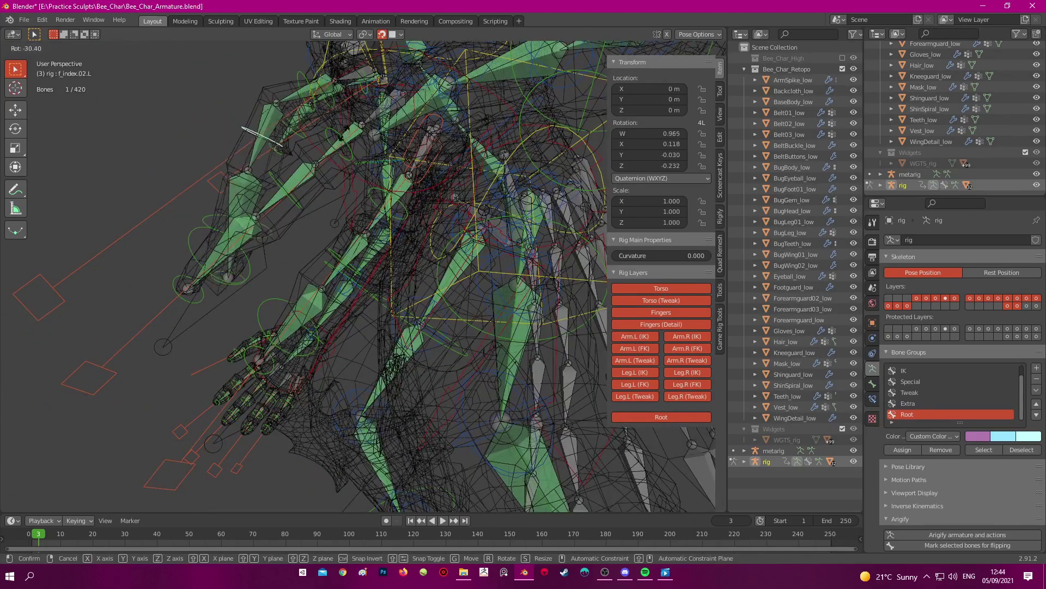
left_click(321, 189)
key("shift+z")
mouse_move(322, 191)
middle_mouse_down()
mouse_move(301, 183)
mouse_move(241, 197)
middle_mouse_up()
key("ctrl+z")
Rotate the f_middle.02.L finger control as a deformation test and undo the rotation
key("shift+z")
left_click(246, 191)
key("shift+z")
key("r")
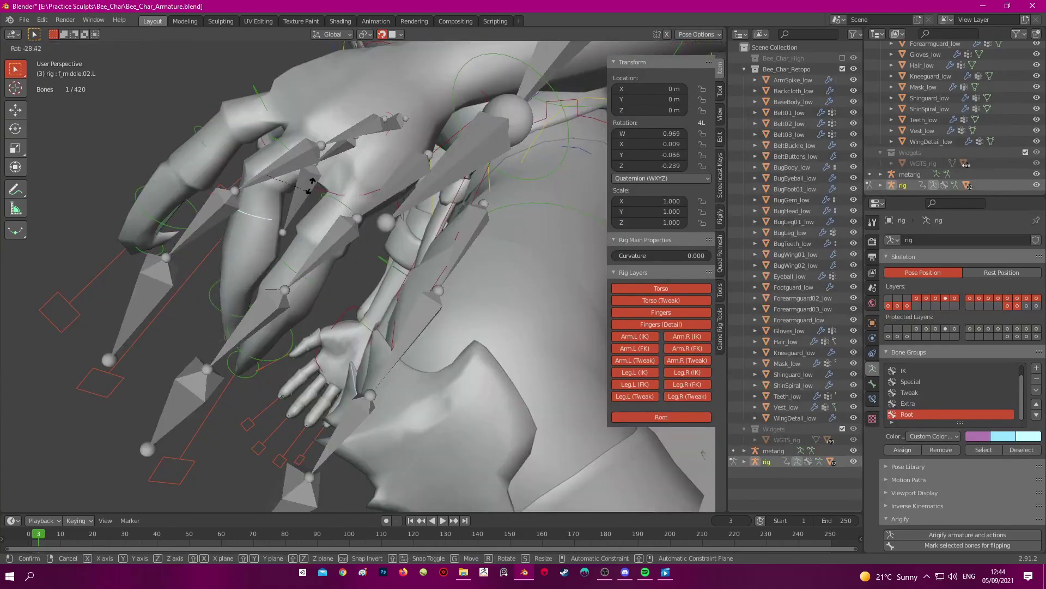
left_click(283, 199)
middle_click_drag(331, 250, 313, 238)
key("ctrl+z")
Rotate one more left-hand finger control as a deformation test and undo the rotation
key("shift+z")
left_click(279, 261)
key("shift+z")
key("r")
left_click(356, 242)
key("ctrl+z")
Move the right hand IK control outward and up by about -0.6 m in X, 0.03 m in Y and 0.28 m in Z
scroll(403, 305, "down", 5)
middle_click_drag(201, 283, 313, 337, "shift")
scroll(312, 336, "down", 3)
mouse_move(297, 292)
middle_mouse_down("shift")
mouse_move(318, 282)
mouse_move(296, 272)
middle_mouse_up("shift")
left_click(257, 280)
key("g")
left_click(144, 194)
middle_click_drag(249, 220, 368, 257, "shift")
scroll(321, 250, "up", 3)
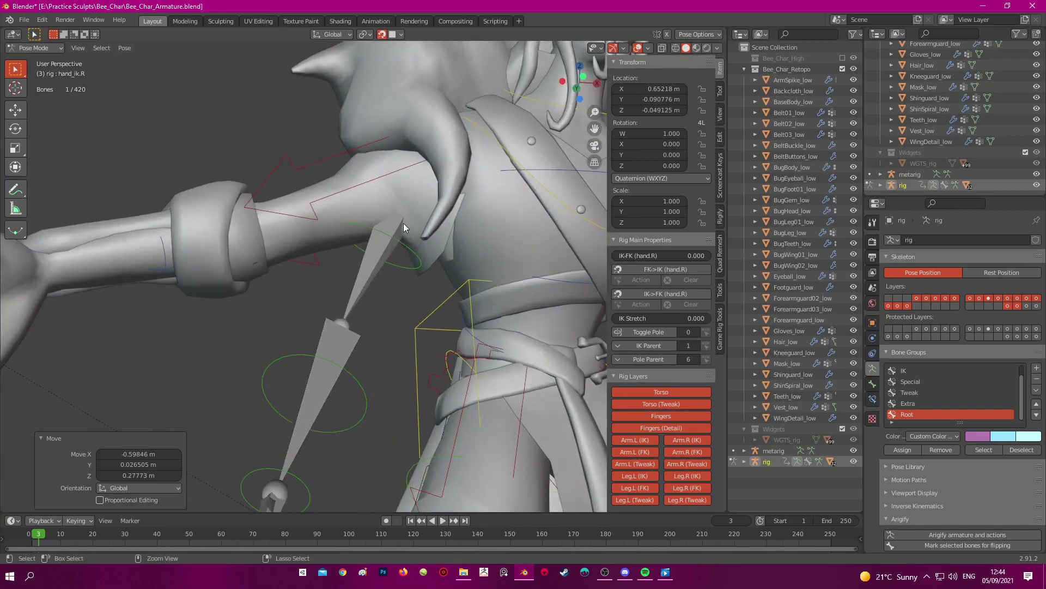
Isolate BaseBody_low in Weight Paint mode and apply Normalize All with its DEF-upper_arm.R group active
key("ctrl+Tab")
left_click(372, 215)
middle_click_drag(424, 230, 398, 241, "shift")
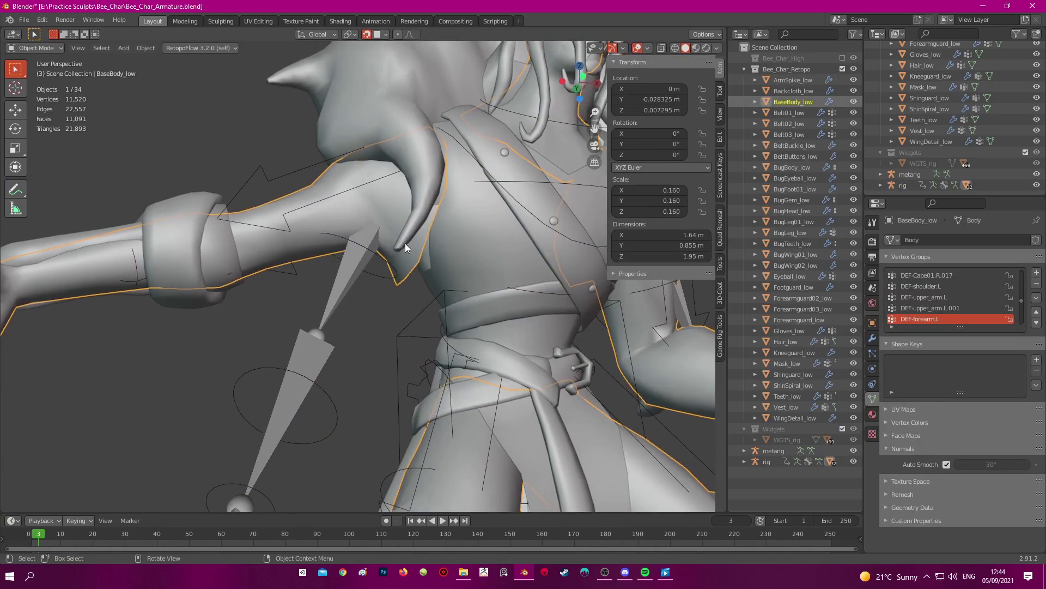
left_click(375, 210)
middle_click_drag(366, 203, 374, 215)
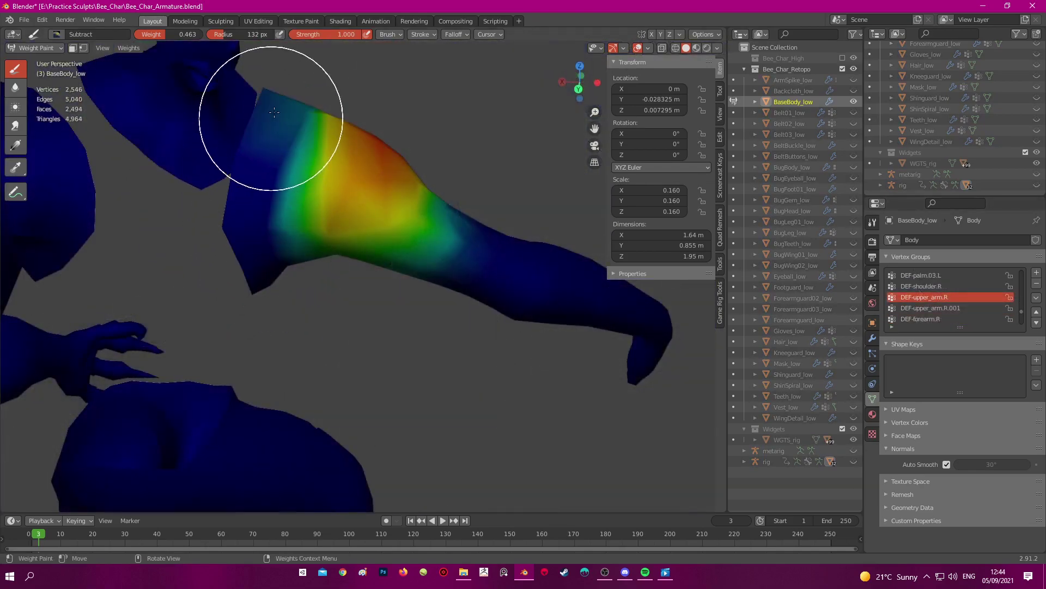
mouse_move(268, 117)
middle_mouse_down()
mouse_move(345, 105)
mouse_move(360, 125)
middle_mouse_up()
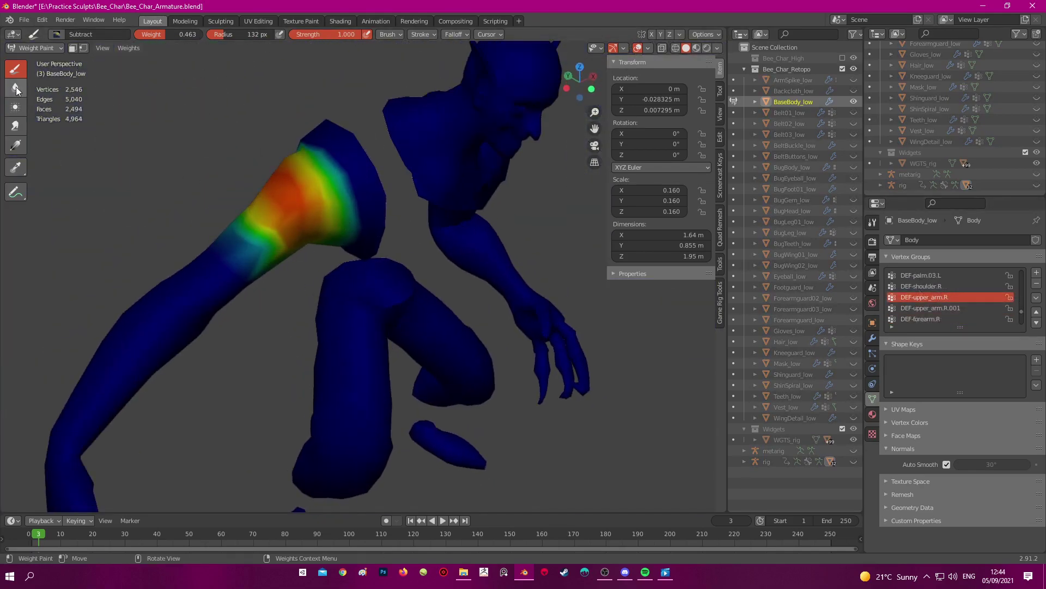
mouse_move(342, 167)
middle_mouse_down()
mouse_move(351, 187)
mouse_move(245, 187)
middle_mouse_up()
left_click(129, 48)
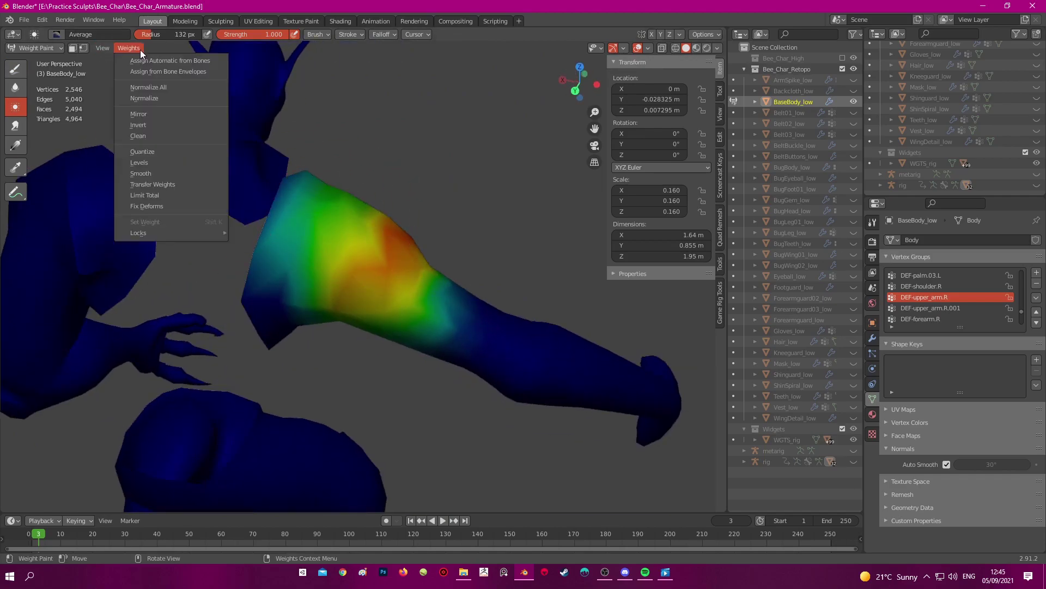
left_click(146, 87)
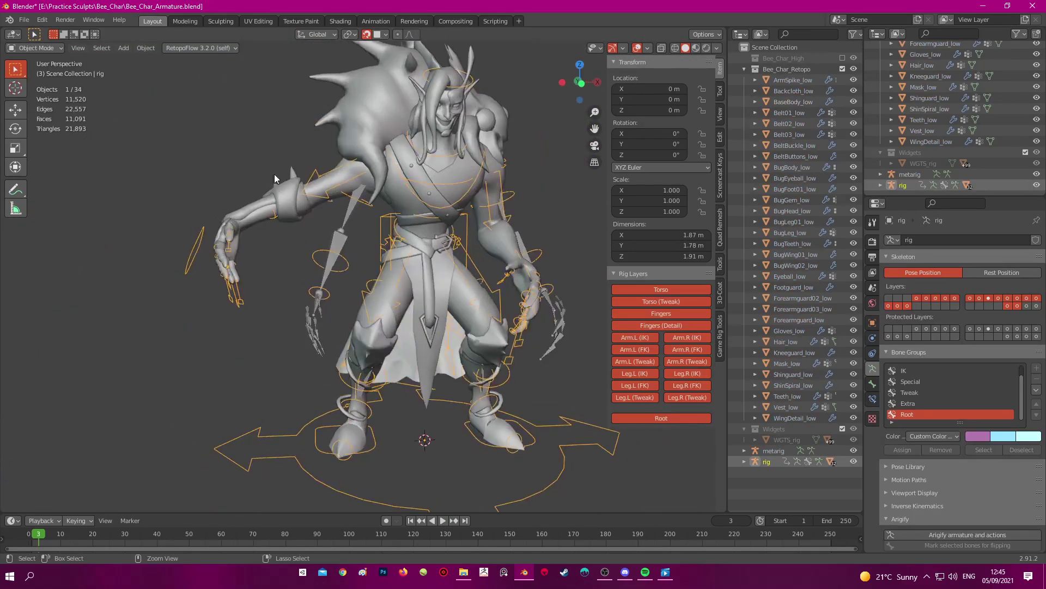
Subtract stray DEF-upper_arm.R.001 weight around BaseBody_low's right armpit using a brush weight of 0.463
left_click(209, 266)
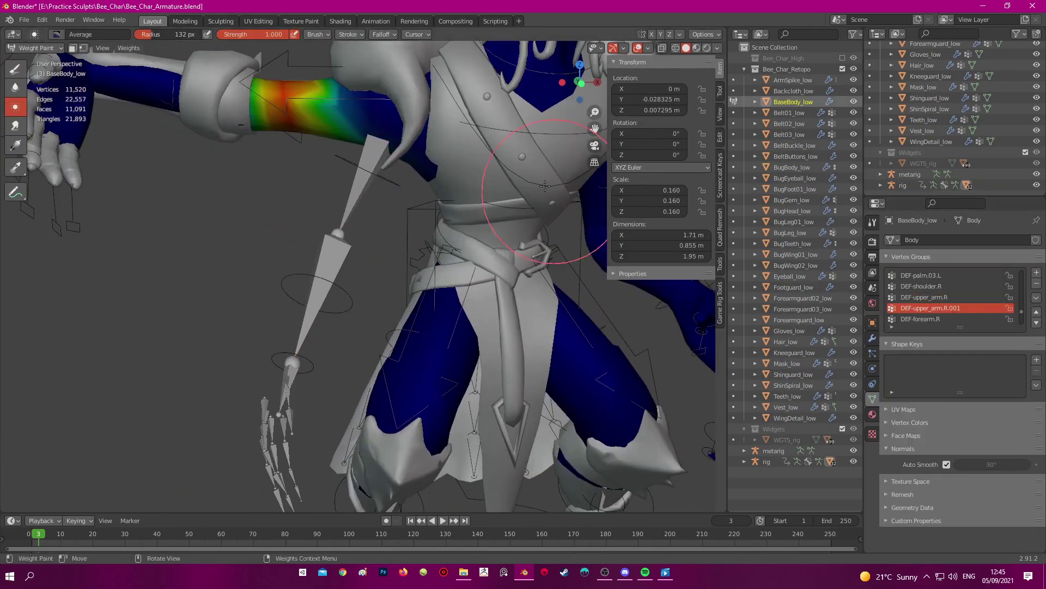
middle_click_drag(545, 186, 416, 201)
scroll(416, 200, "up", 3)
left_click(15, 69)
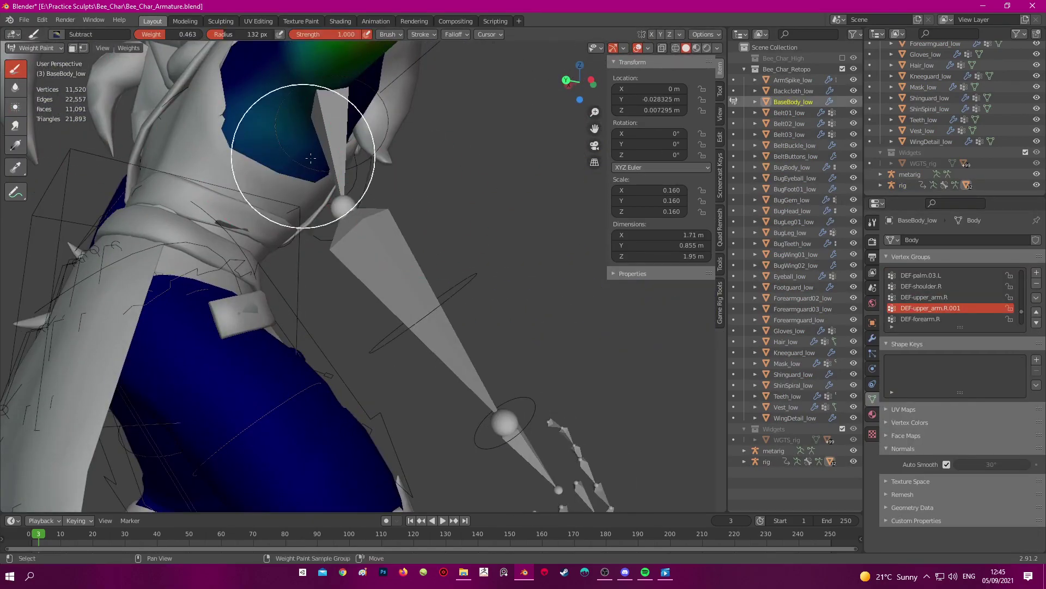
middle_click_drag(287, 152, 386, 183)
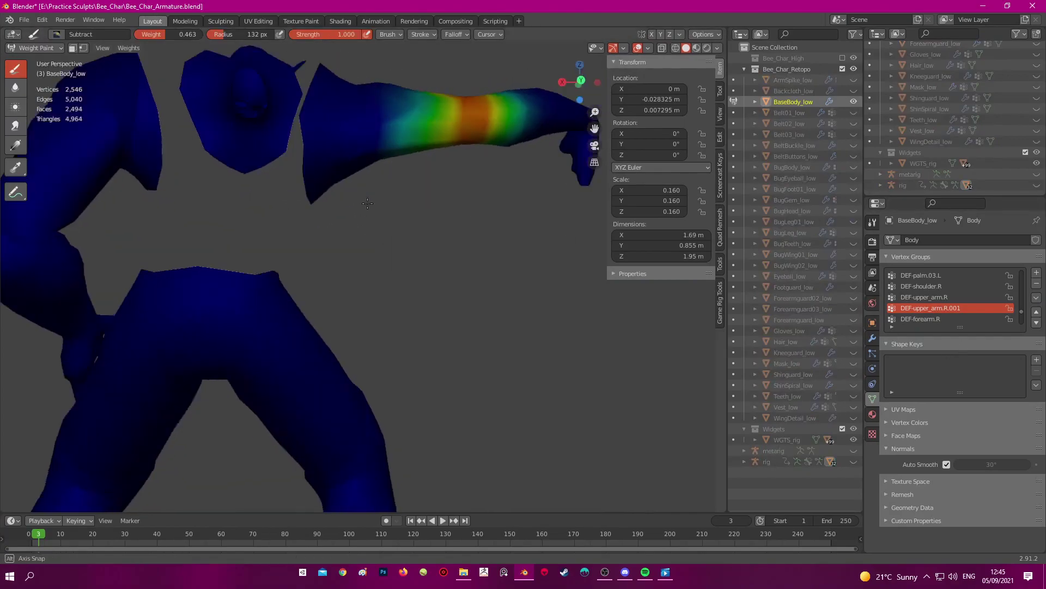
middle_click_drag(368, 204, 347, 117)
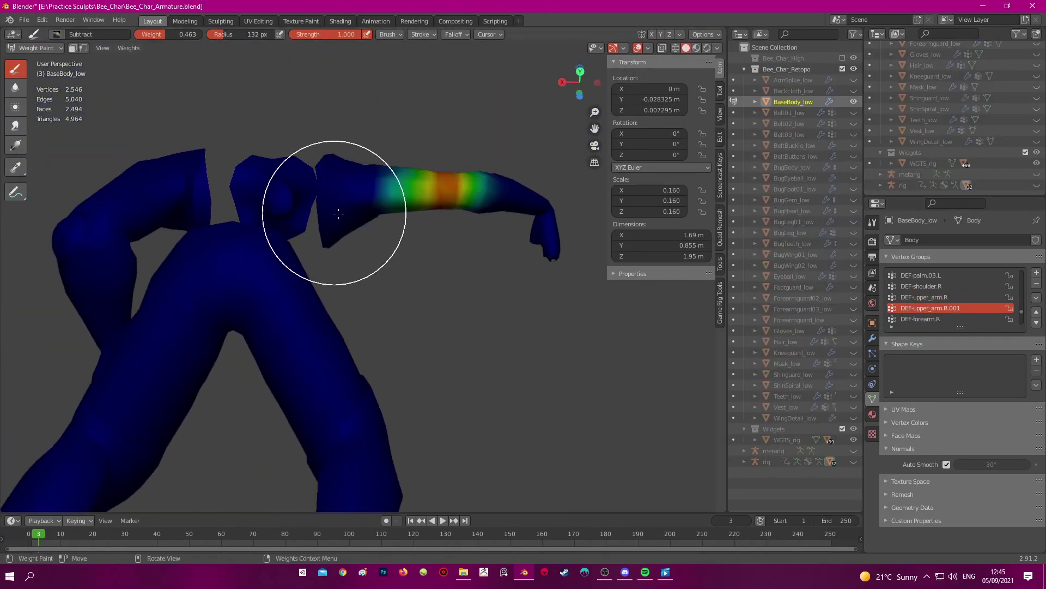
Make DEF-upper_arm.R the active vertex group of BaseBody_low, return to Object Mode and save the file
left_click(932, 296)
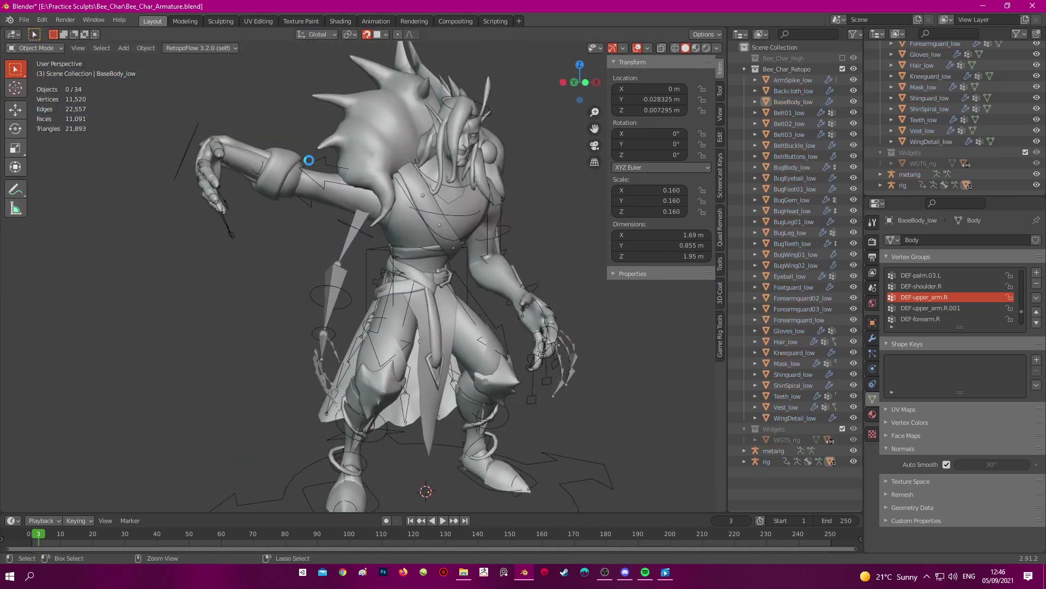
key("ctrl+s")
Put the rig in Pose Mode and move the right hand IK control to test the arm from front and back
left_click(188, 137)
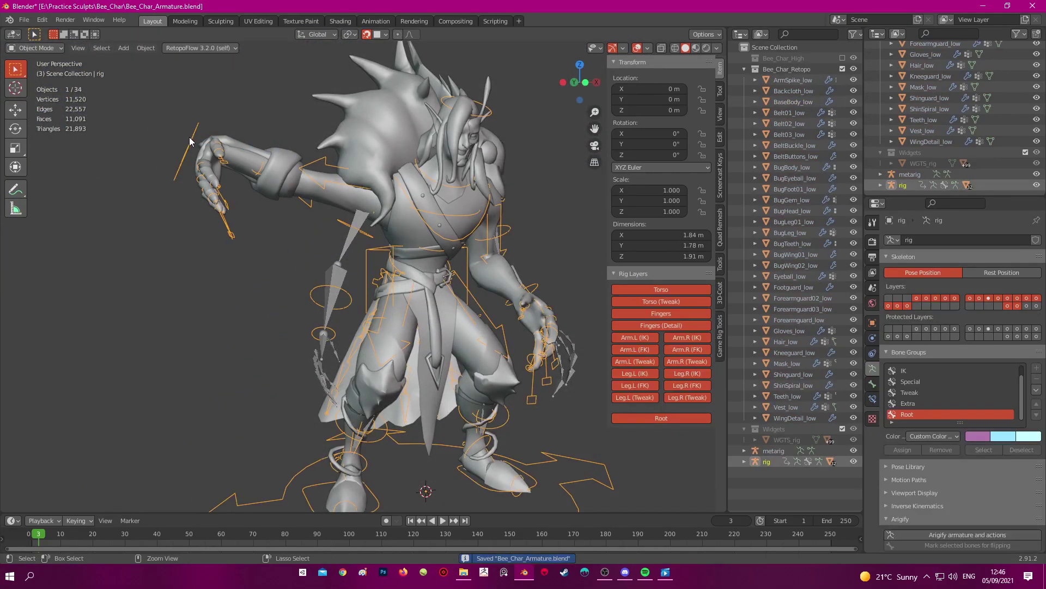
key("ctrl+Tab")
left_click(189, 141)
key("g")
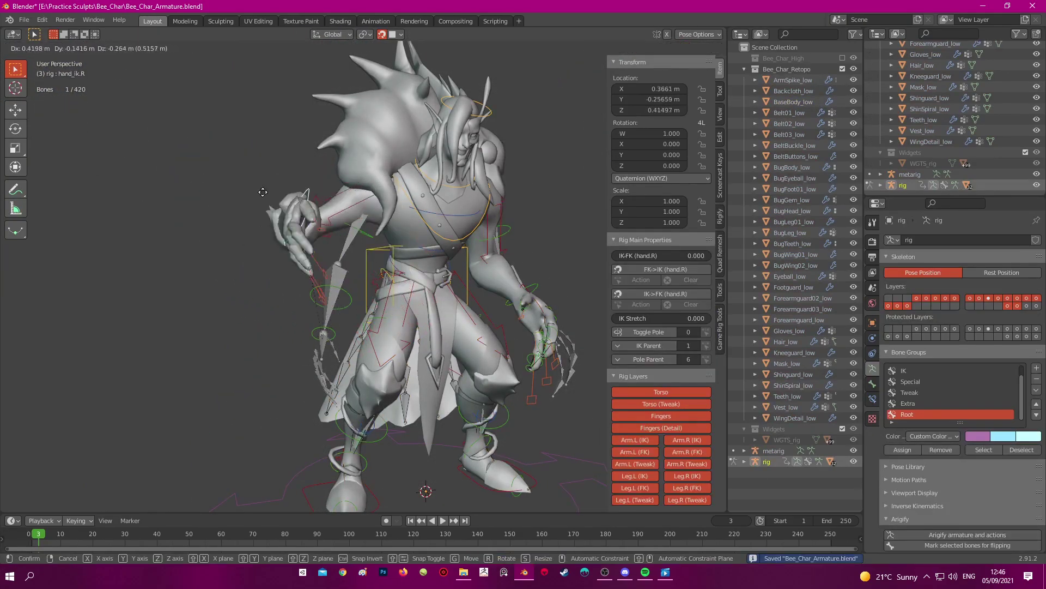
left_click(209, 115)
middle_click_drag(209, 130, 355, 226)
key("g")
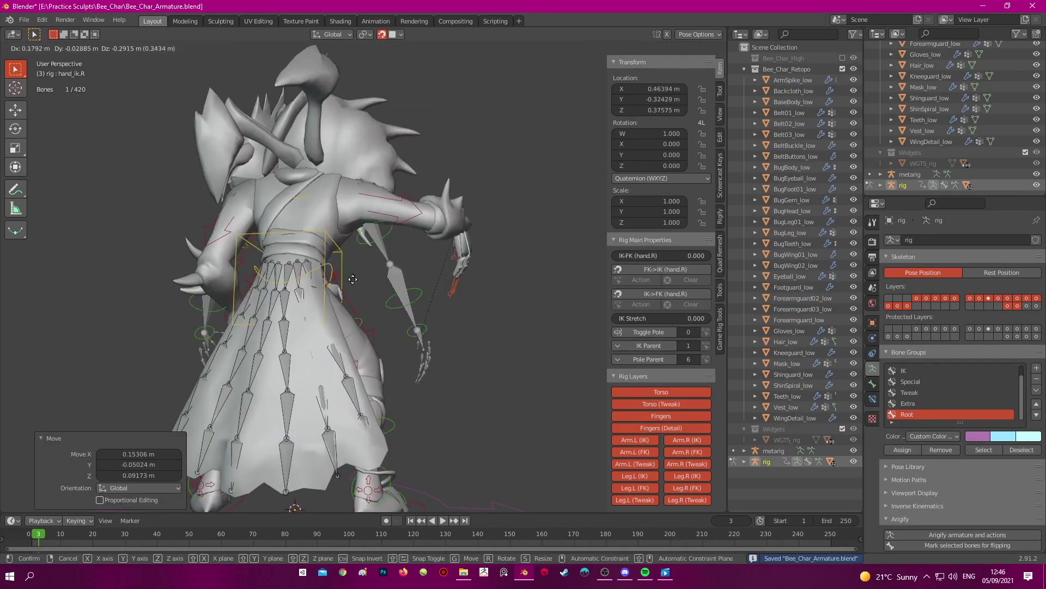
scroll(391, 258, "up", 2)
key("g")
left_click(410, 293)
Move the right hand IK control outward and back in front of the body to test the elbow and shoulder
middle_click_drag(409, 293, 185, 278)
key("g")
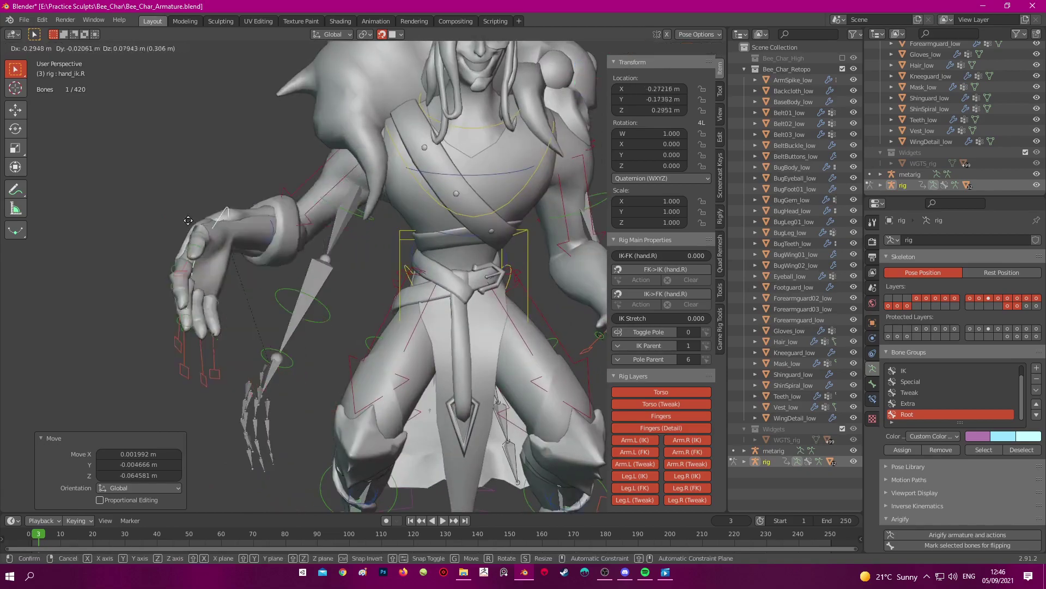
left_click(194, 203)
key("g")
left_click(334, 224)
middle_click_drag(334, 223, 384, 220)
Open the mesh at the right shoulder in Edit Mode, leave it, and return the rig to Pose Mode
key("ctrl+Tab")
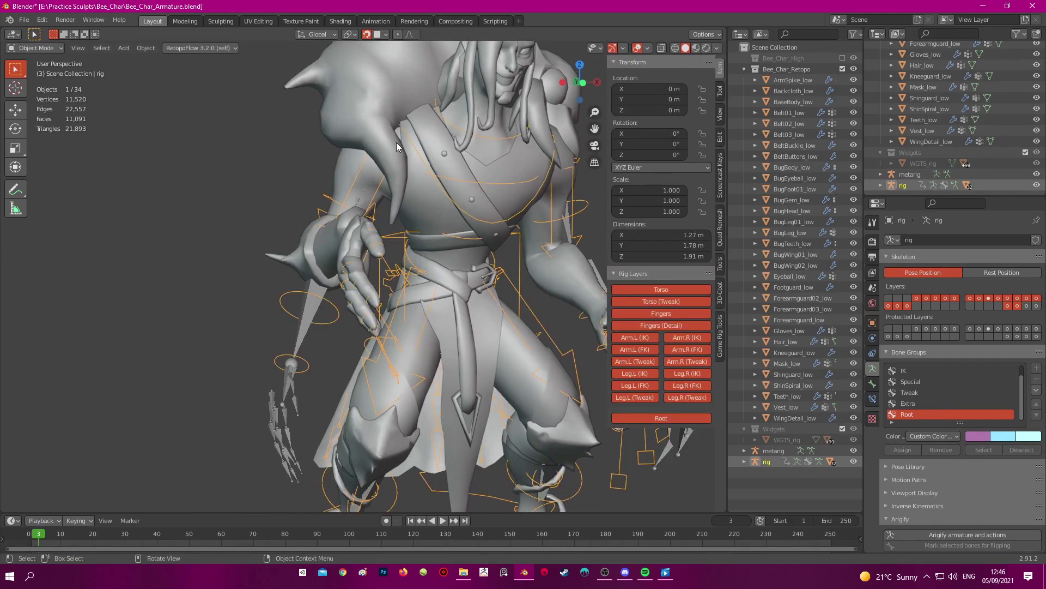
left_click(397, 142)
key("Tab")
key("Tab")
left_click(327, 202)
middle_click_drag(327, 202, 338, 230)
key("ctrl+Tab")
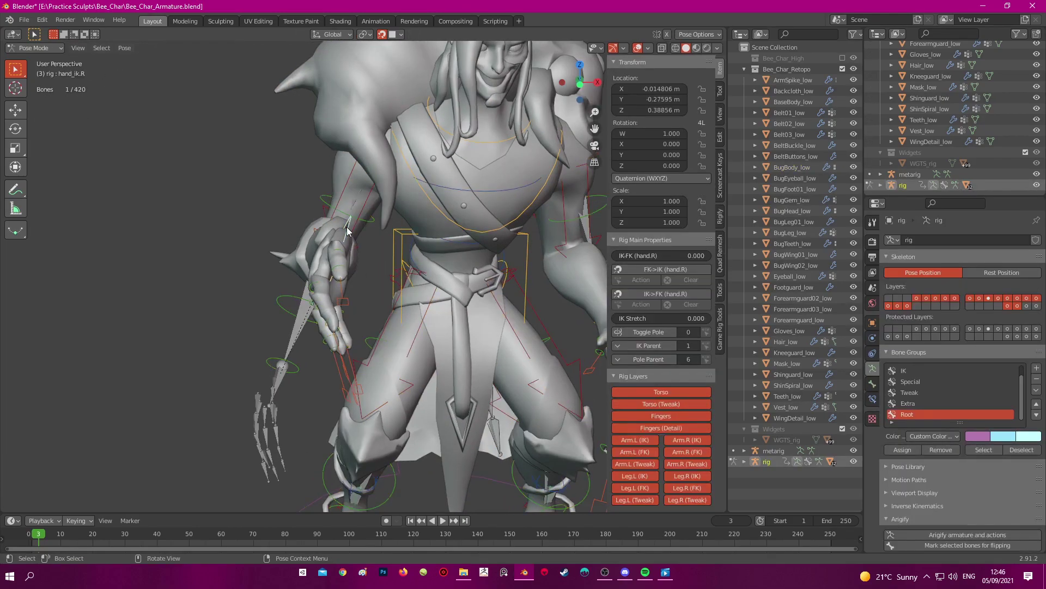
Move the right hand IK control away from the body and partly back to check how the waist belts react
key("g")
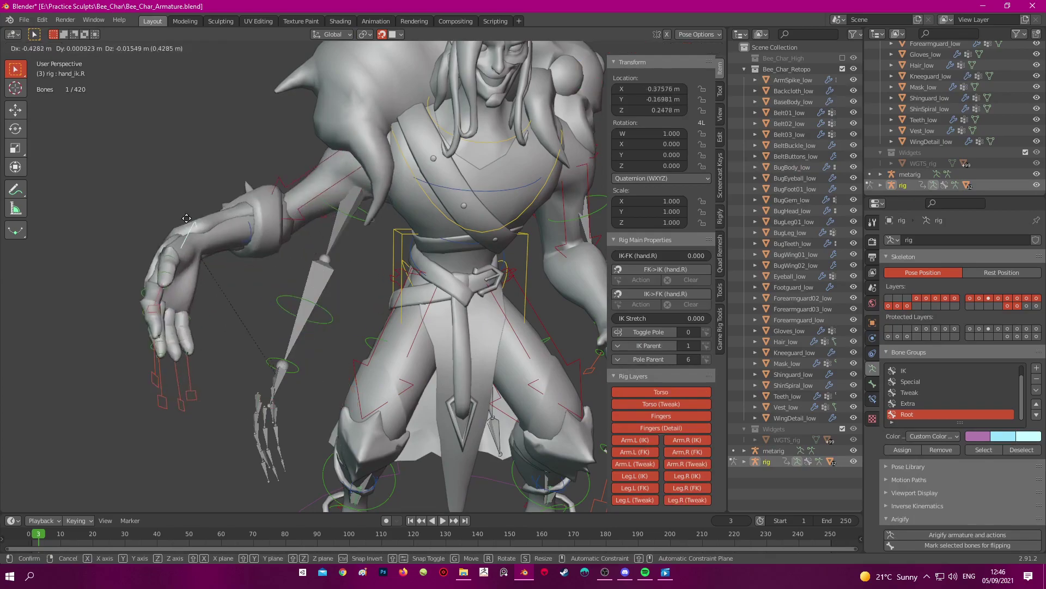
left_click(178, 185)
scroll(354, 235, "up", 6)
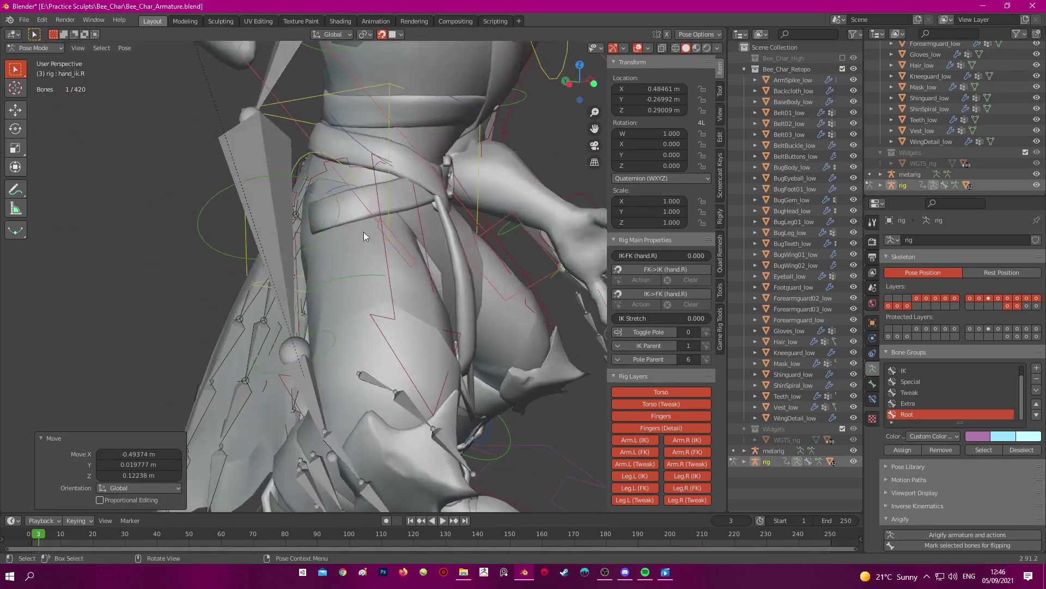
middle_click_drag(374, 234, 284, 221)
key("g")
left_click(393, 250)
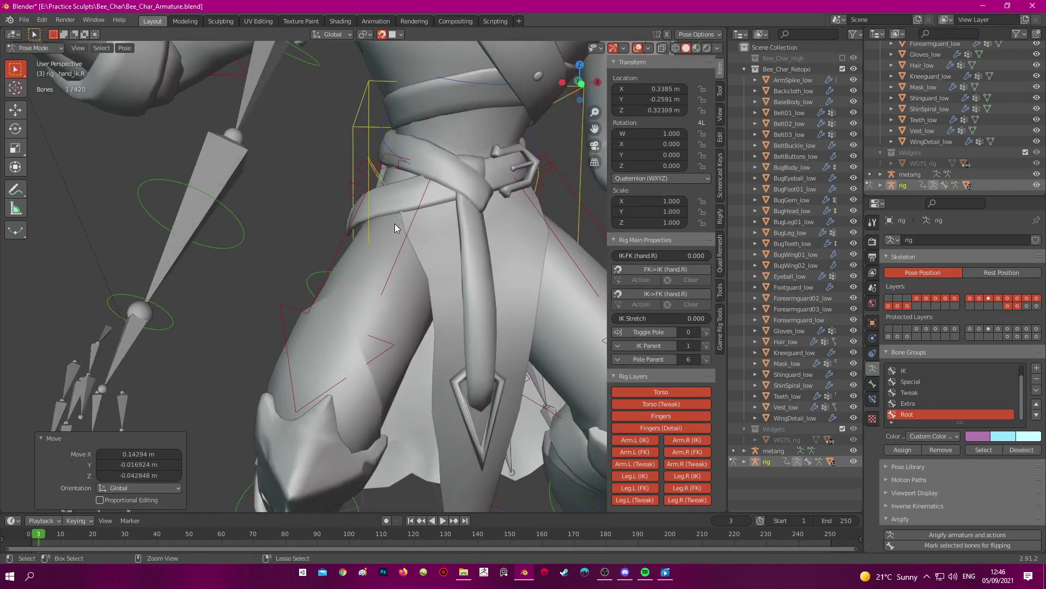
Open Belt01_low in Edit Mode with all vertices selected and make its DEF-palm.04.R vertex group active
key("ctrl+Tab")
left_click(394, 198)
middle_click_drag(395, 199, 442, 200)
key("Tab")
key("a")
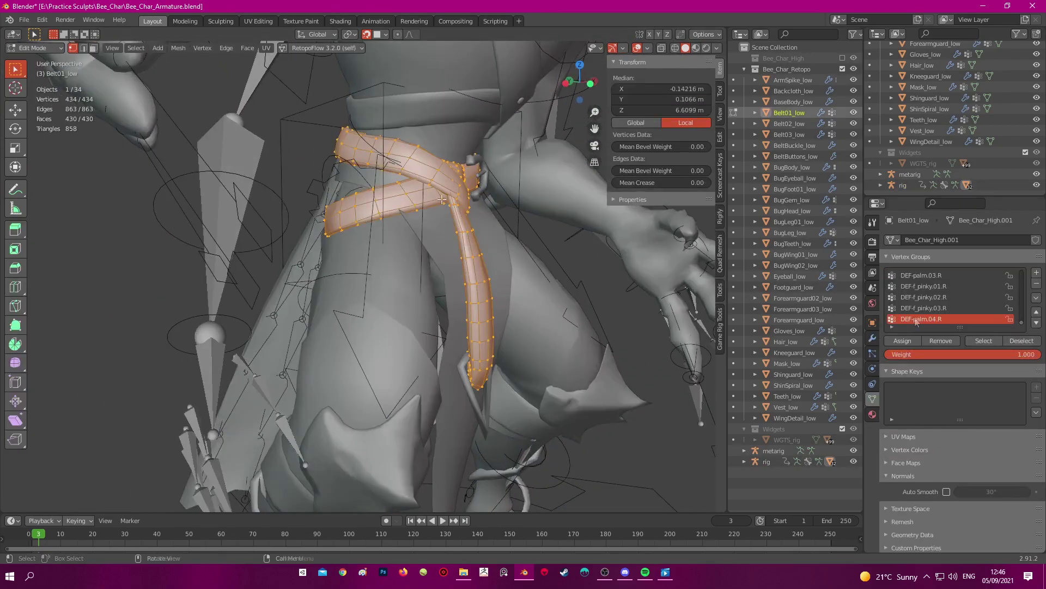
left_click(336, 116)
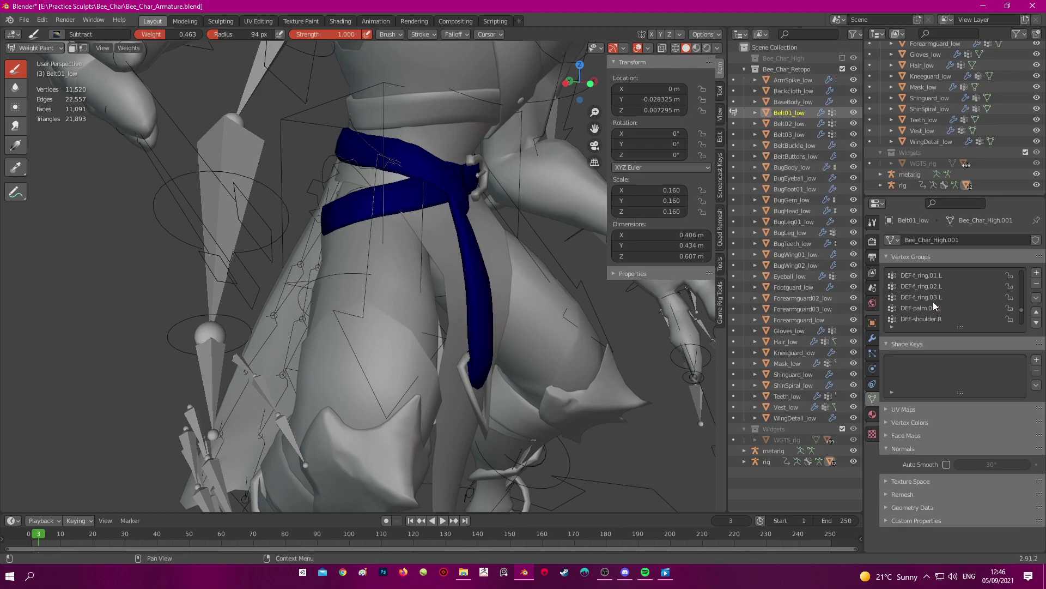
Make DEF-shoulder.R the active vertex group of Belt01_low in Weight Paint mode and inspect its weights on the belt
scroll(933, 305, "down", 1)
left_click(933, 308)
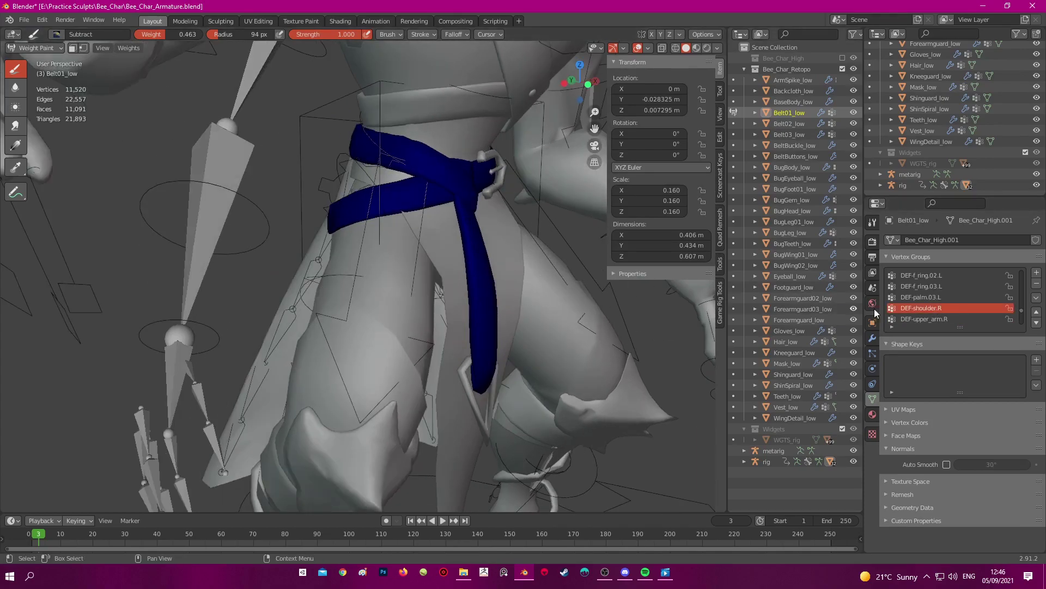
scroll(575, 310, "up", 1)
middle_click_drag(574, 309, 619, 303)
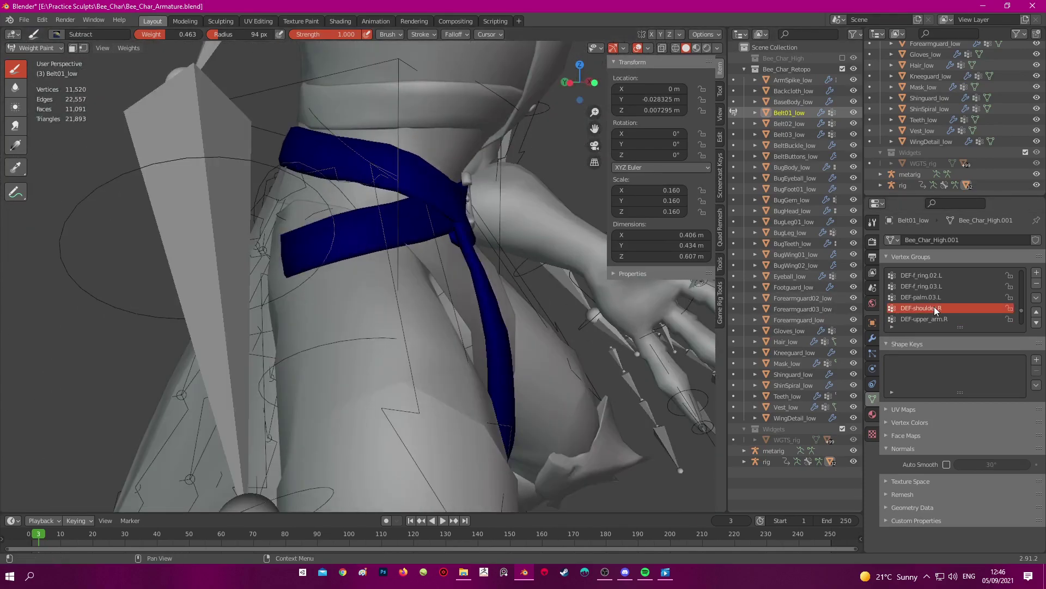
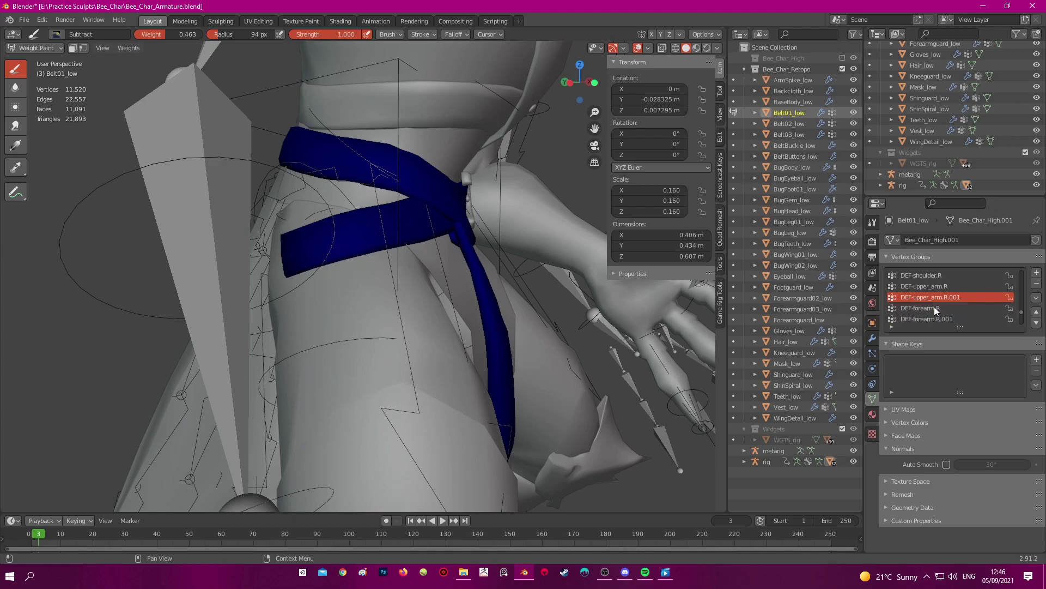
Remove all Belt01_low vertices from the DEF-forearm.R vertex group and return to Weight Paint mode
left_click(921, 308)
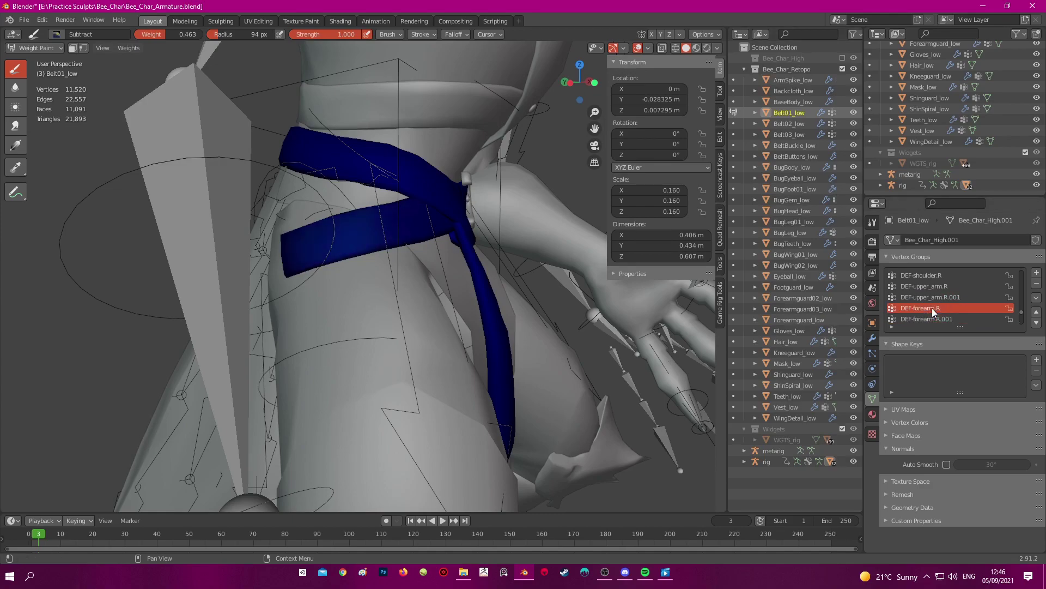
left_click(963, 294)
key("ctrl+z")
key("Tab")
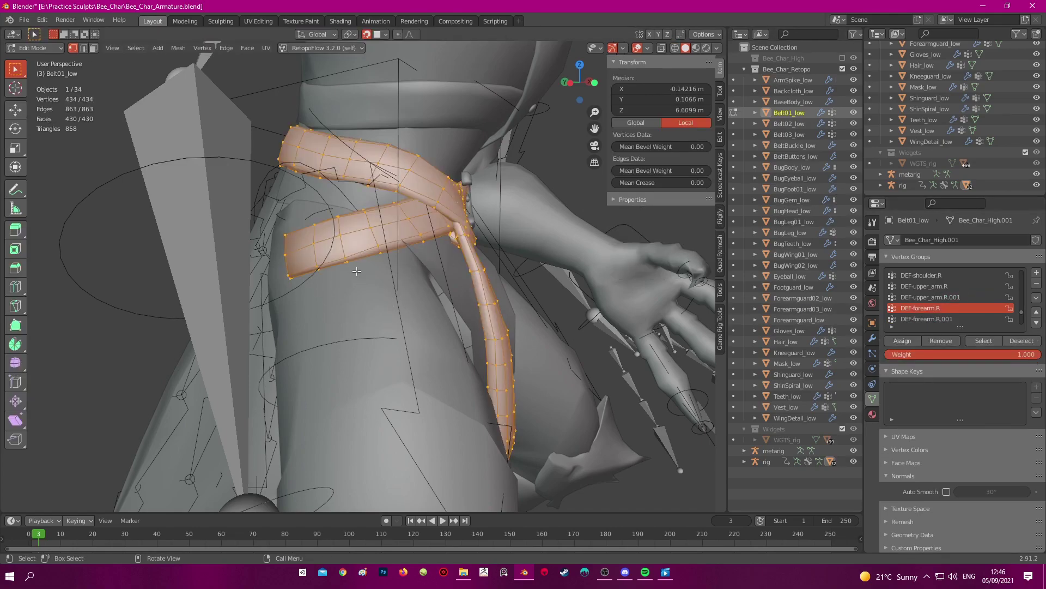
left_click(942, 341)
key("Tab")
Examine Belt01_low's weights in the remaining right-hand vertex groups, from DEF-forearm.R.001 through DEF-palm.04.R
left_click(939, 319)
scroll(937, 309, "down", 1)
left_click(928, 319)
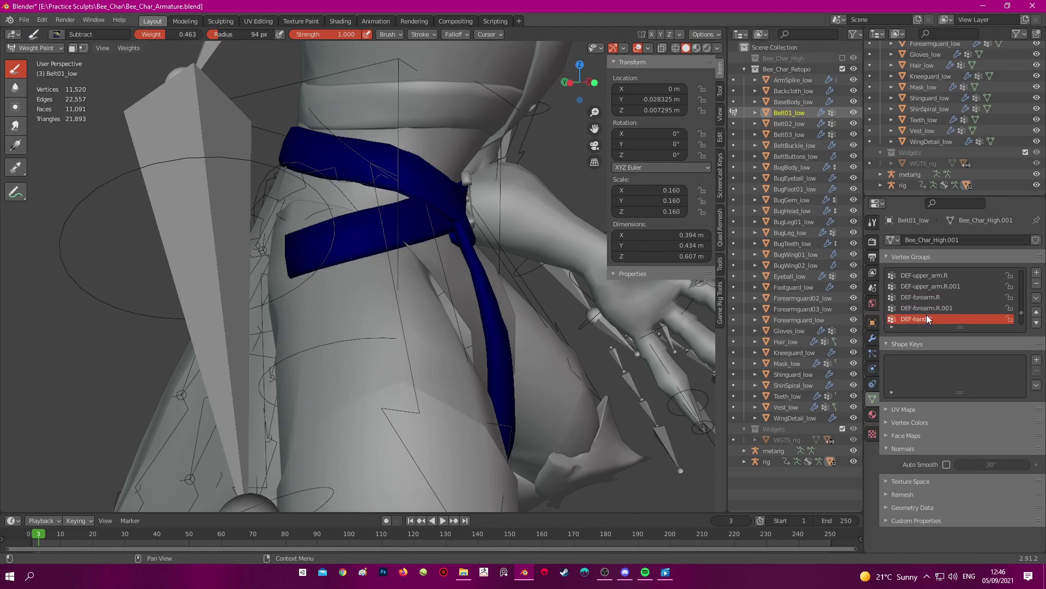
left_click(604, 575)
left_click(603, 575)
scroll(942, 305, "down", 1, "ctrl")
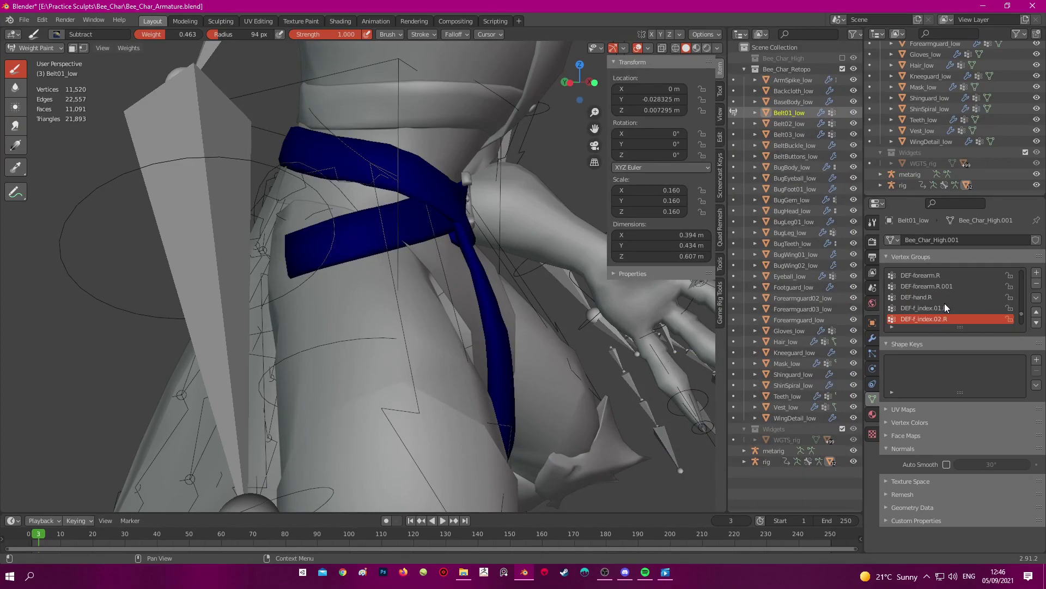
scroll(944, 303, "up", 4, "ctrl")
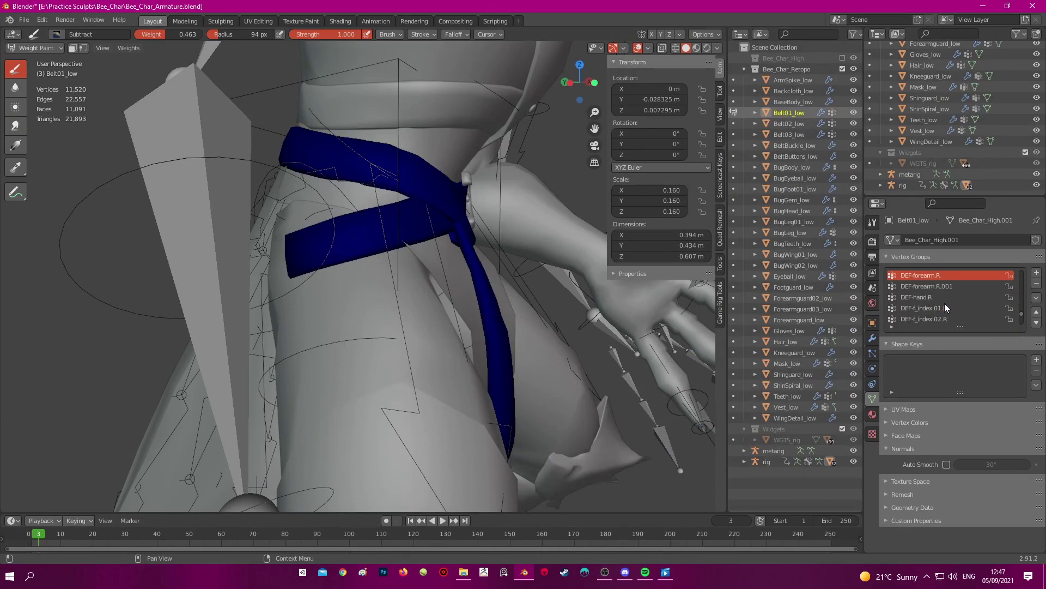
scroll(943, 303, "down", 4, "ctrl")
scroll(944, 303, "down", 10, "ctrl")
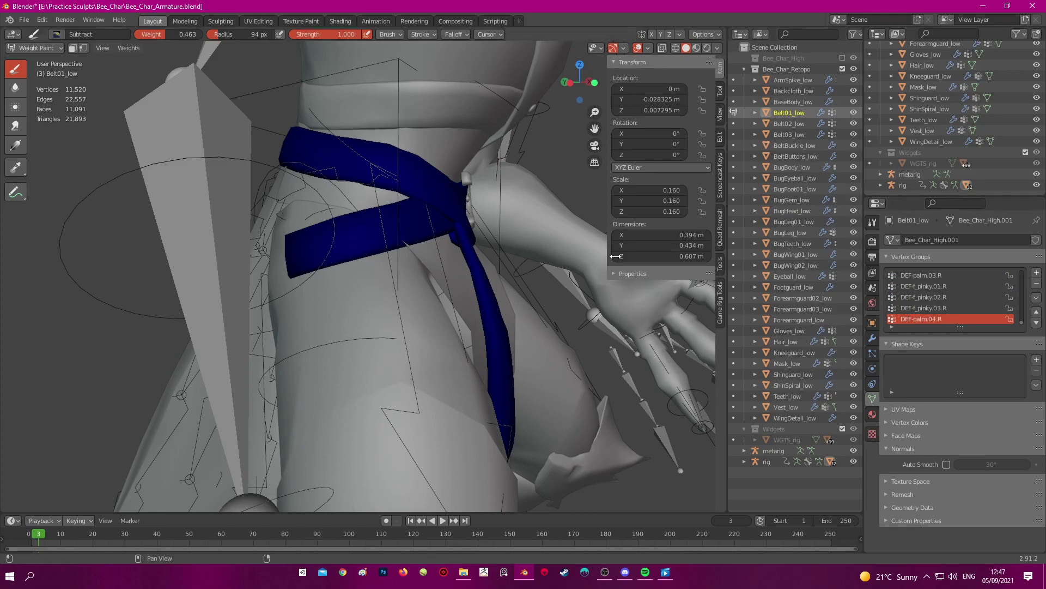
Leave weight painting, select the rig and switch it to Pose Mode
scroll(498, 257, "down", 6)
key("ctrl+Tab")
left_click(264, 262)
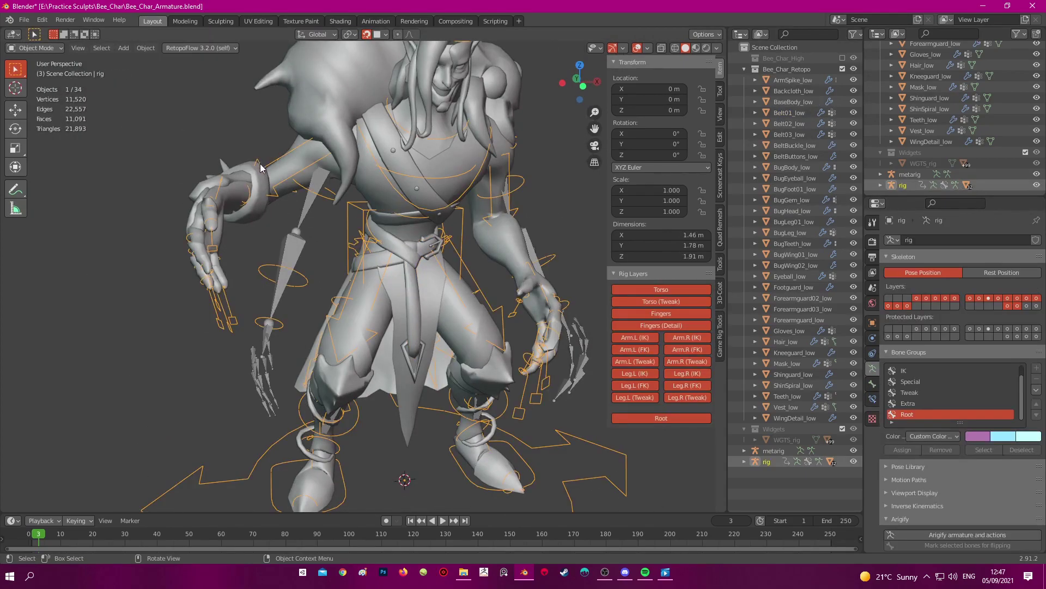
key("ctrl+Tab")
middle_click_drag(264, 262, 356, 155, "shift")
key("shift+z")
scroll(332, 154, "up", 3)
key("shift+z")
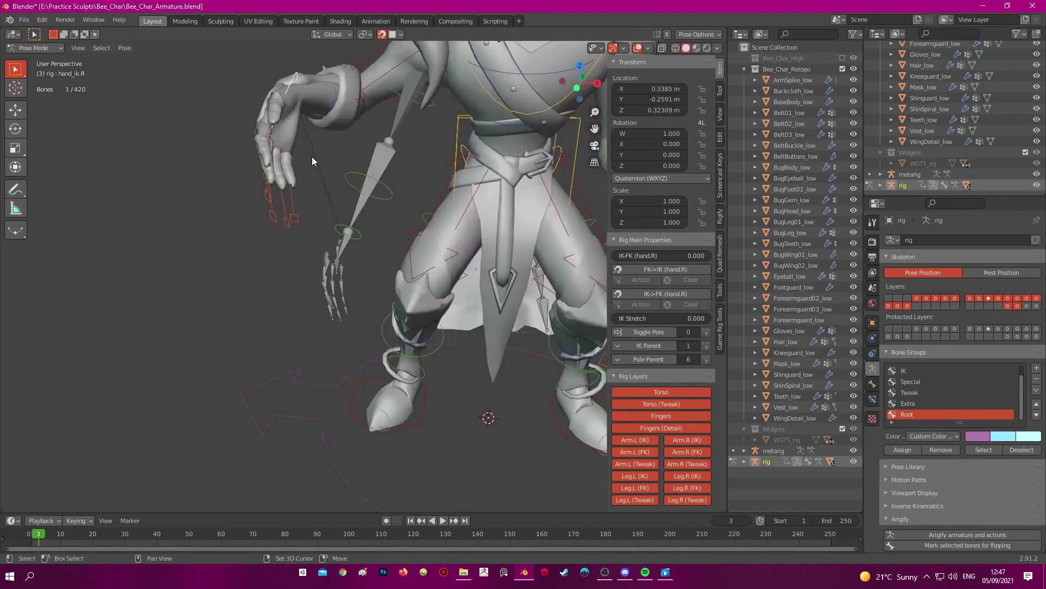
Move the right hand IK control around and in front of the body to test the belt deformation
key("g")
left_click(270, 159)
middle_click_drag(272, 158, 297, 156)
key("g")
left_click(389, 173)
middle_click_drag(390, 173, 531, 175)
key("g")
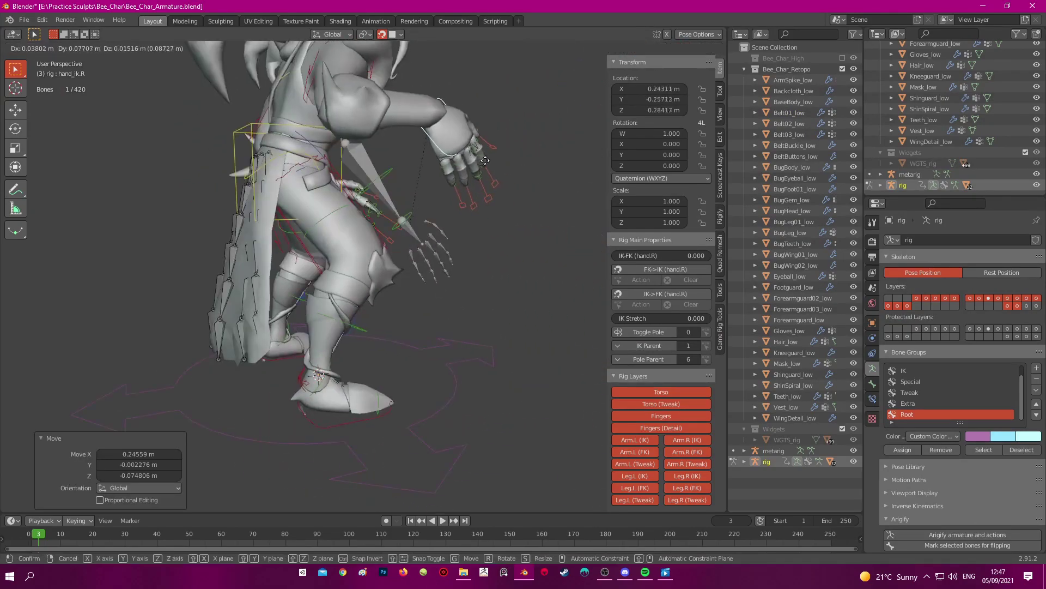
left_click(510, 119)
key("g")
left_click(382, 153)
scroll(449, 252, "up", 5)
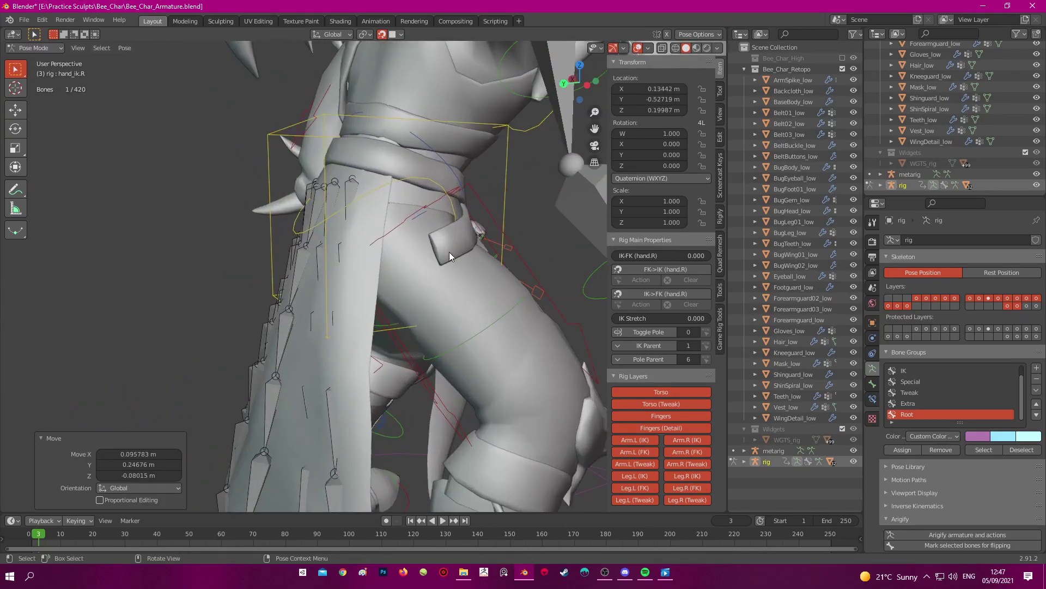
Leave posing, select the Belt02_low mesh and switch it to Weight Paint mode
key("ctrl+Tab")
left_click(430, 137)
middle_click_drag(430, 138, 422, 166)
key("Tab")
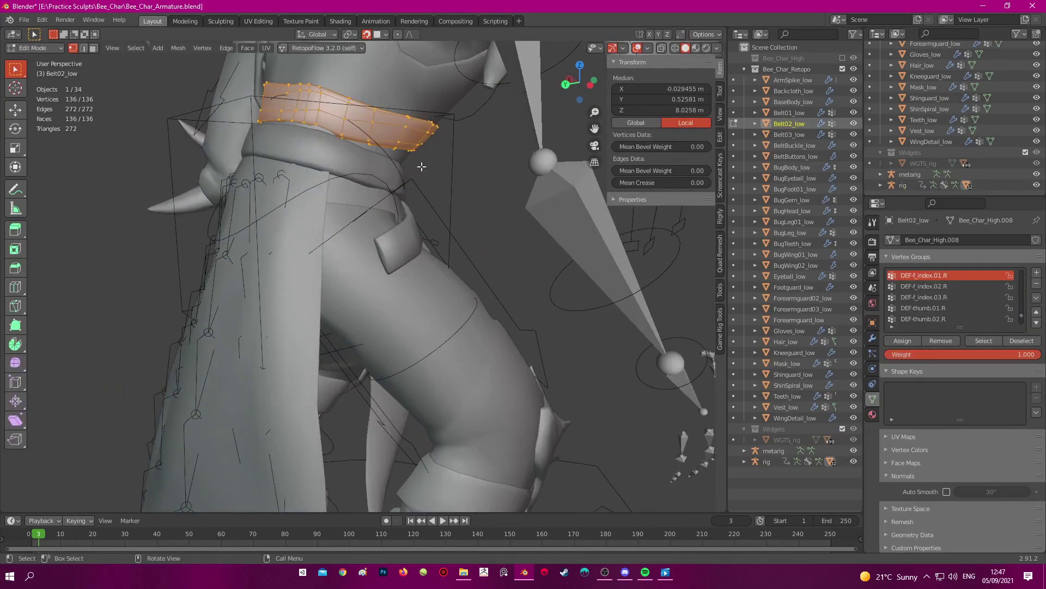
scroll(421, 166, "down", 1)
key("ctrl+Tab")
left_click(448, 161)
scroll(374, 110, "up", 1)
scroll(376, 114, "down", 1)
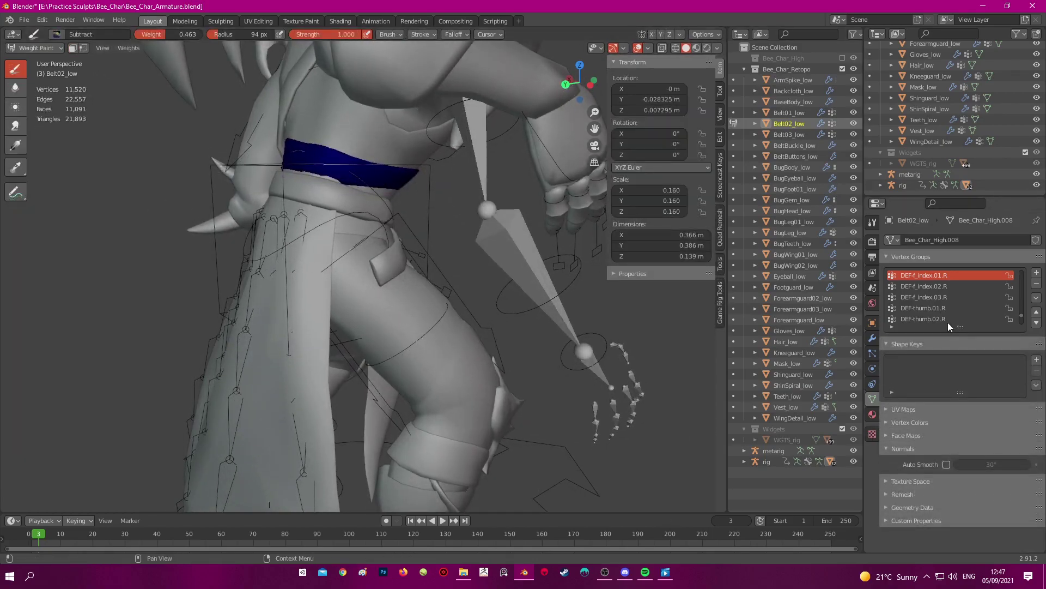
Examine Belt02_low's weights in the right-hand finger and palm vertex groups down to DEF-palm.04.R
scroll(401, 196, "up", 2)
scroll(936, 287, "down", 6, "ctrl")
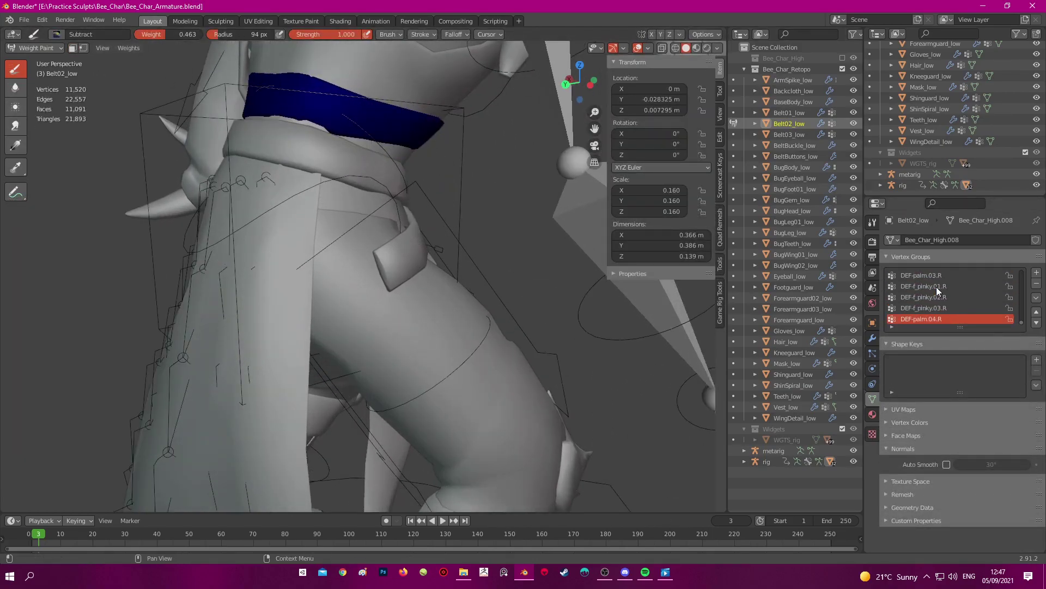
scroll(936, 287, "down", 3, "ctrl")
scroll(936, 287, "down", 3, "ctrl")
scroll(941, 299, "down", 20)
scroll(937, 284, "down", 4, "ctrl")
scroll(938, 283, "down", 7, "ctrl")
scroll(937, 283, "down", 7, "ctrl")
Hide every object except Belt02_low and return to Weight Paint mode on it
mouse_move(390, 209)
middle_mouse_down()
mouse_move(394, 223)
mouse_move(424, 142)
mouse_move(708, 109)
middle_mouse_up()
key("ctrl+Tab")
key("shift+h")
key("ctrl+Tab")
scroll(923, 309, "up", 1, "ctrl")
key("Tab")
middle_click_drag(468, 229, 509, 259)
scroll(509, 259, "down", 1)
key("Tab")
scroll(939, 316, "down", 1, "ctrl")
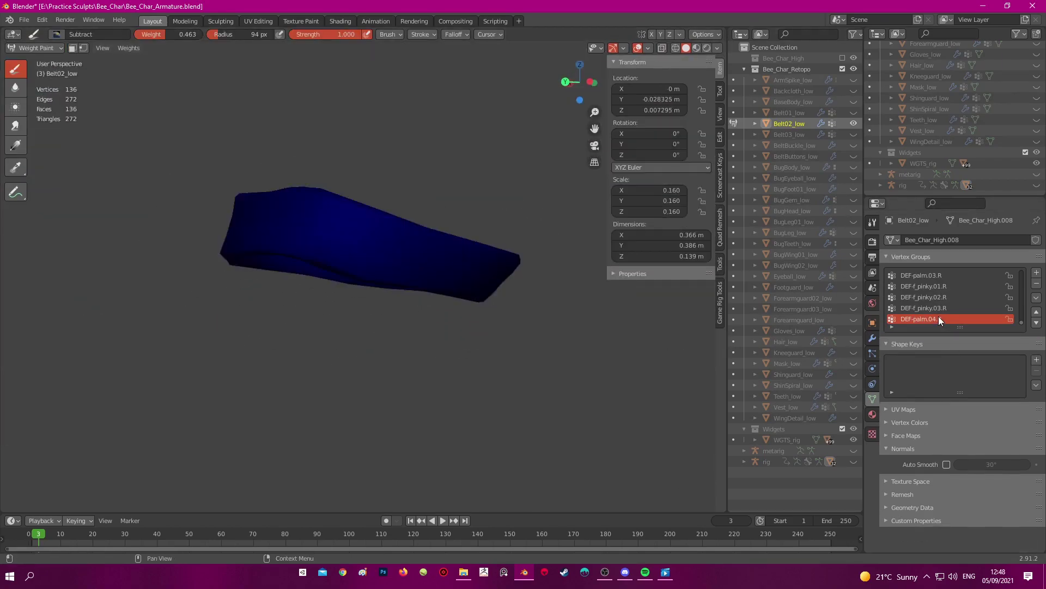
Examine the isolated Belt02_low for stray weights in the left and right arm vertex groups
scroll(938, 316, "up", 2, "ctrl")
scroll(469, 306, "up", 3)
middle_click_drag(468, 306, 487, 262)
scroll(934, 305, "down", 1, "ctrl")
scroll(933, 302, "up", 7, "ctrl")
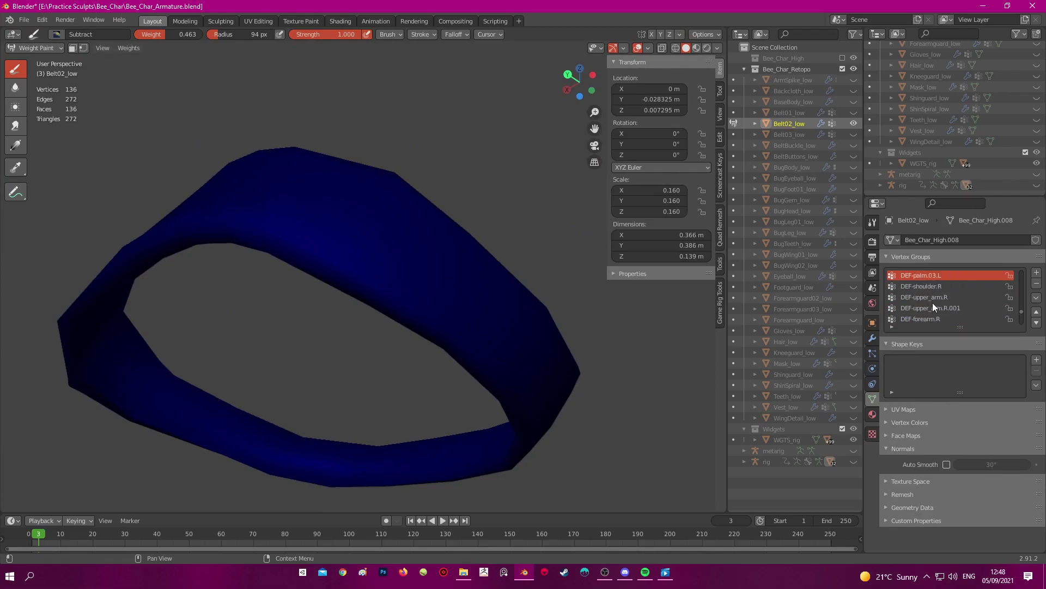
scroll(933, 303, "up", 4, "ctrl")
scroll(933, 302, "down", 7, "ctrl")
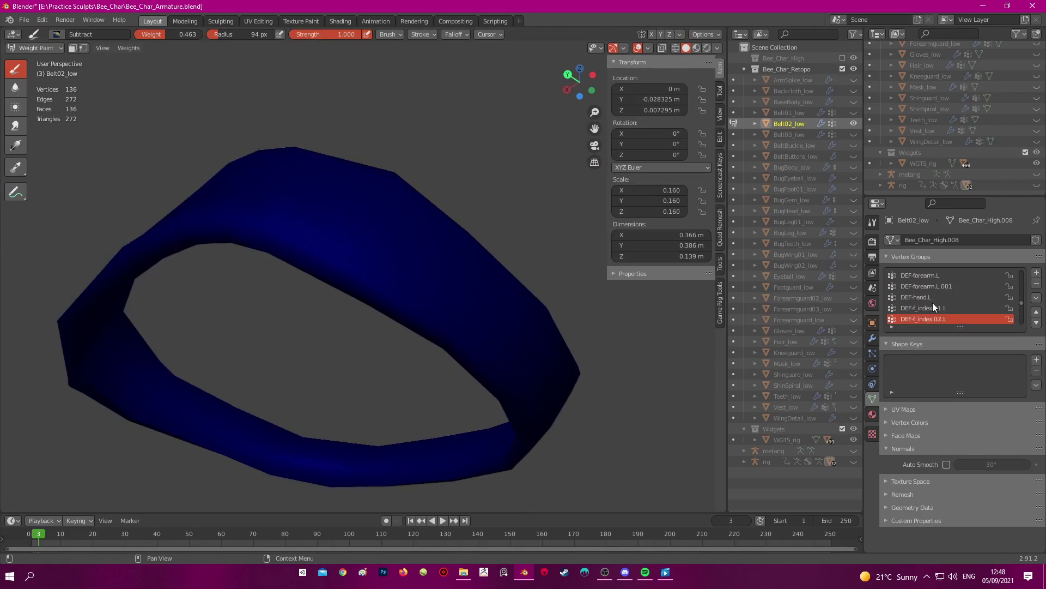
scroll(933, 302, "down", 6, "ctrl")
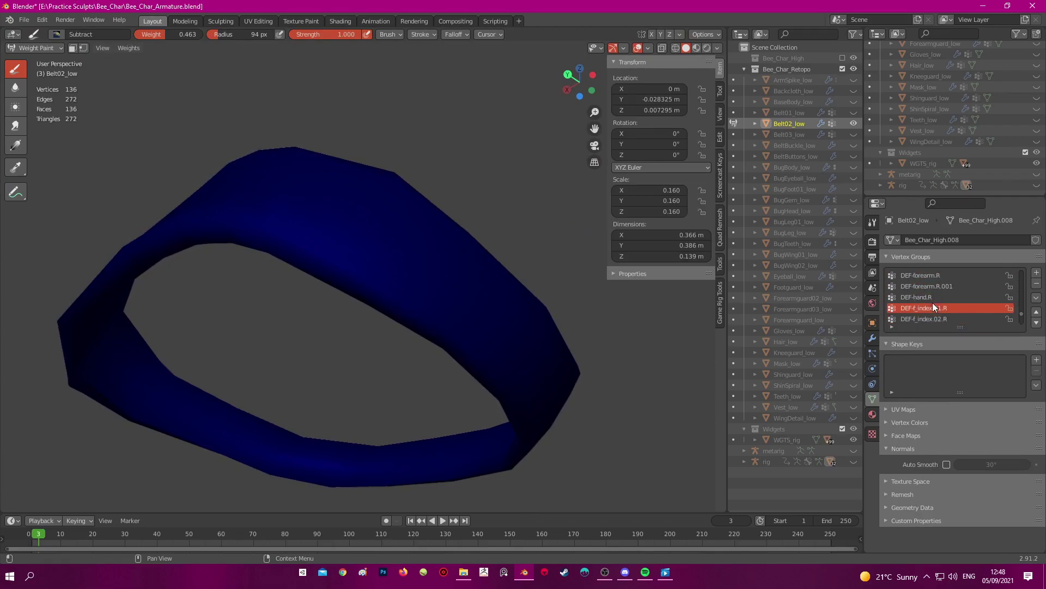
Select all Belt02_low vertices and remove them from the right-hand vertex groups, from DEF-hand.R through DEF-palm.04.R
key("Tab")
key("a")
left_click(938, 309)
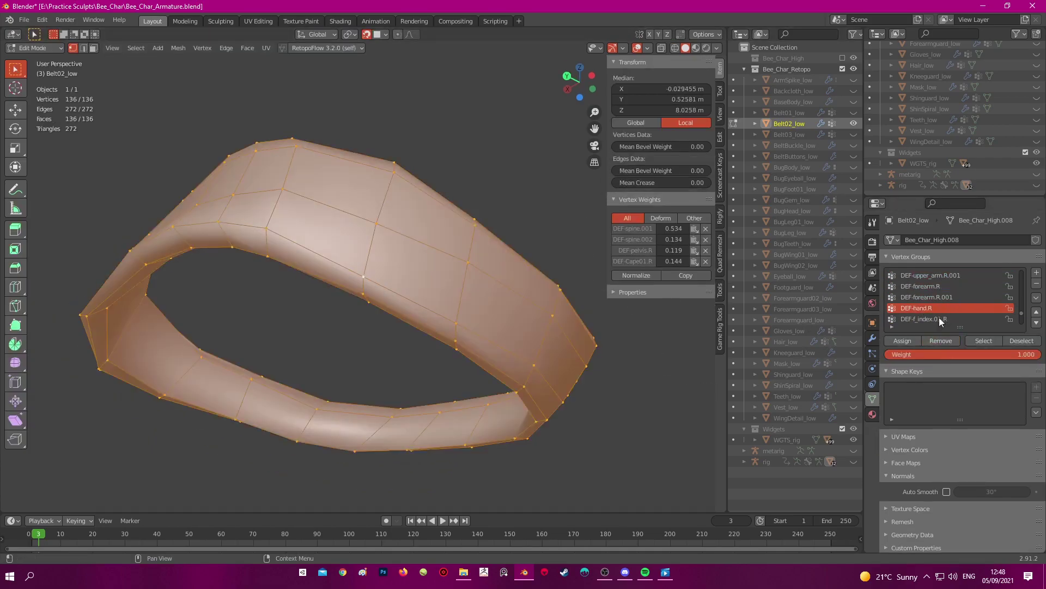
scroll(939, 327, "down", 2, "ctrl")
scroll(938, 316, "down", 1, "ctrl")
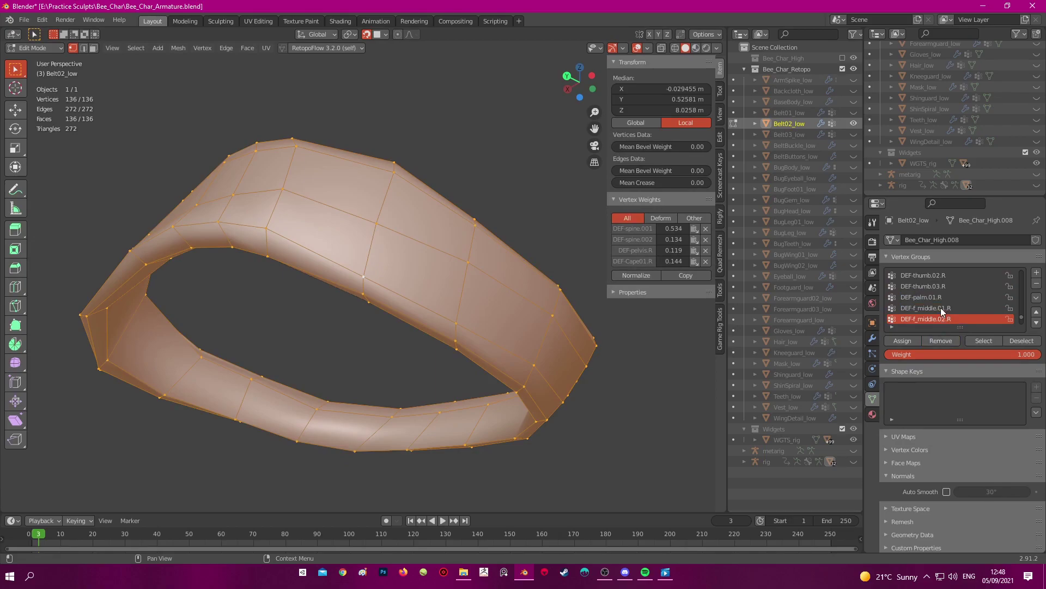
scroll(943, 319, "down", 3, "ctrl")
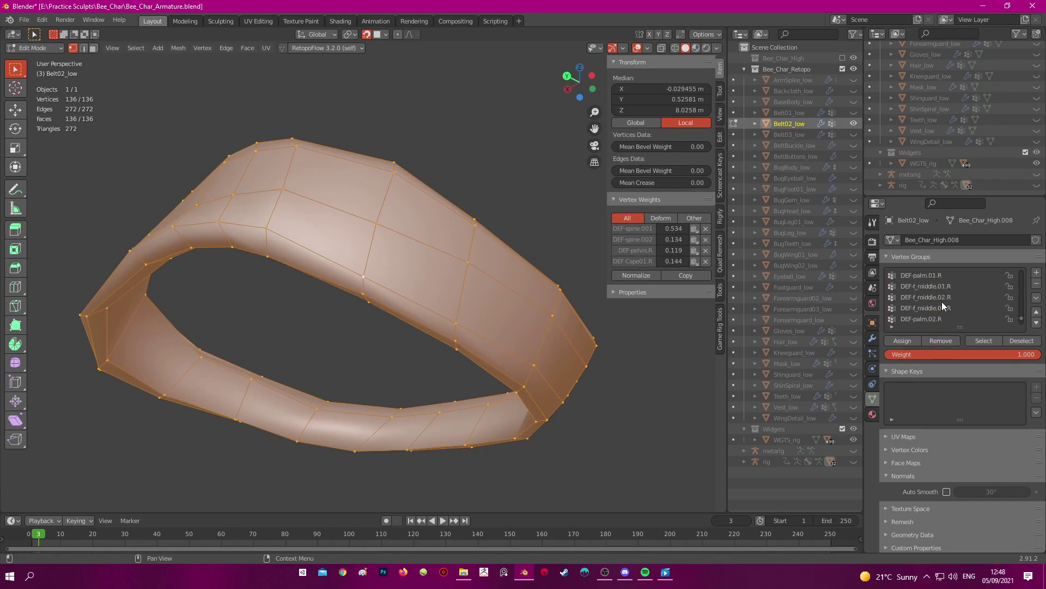
left_click(937, 319)
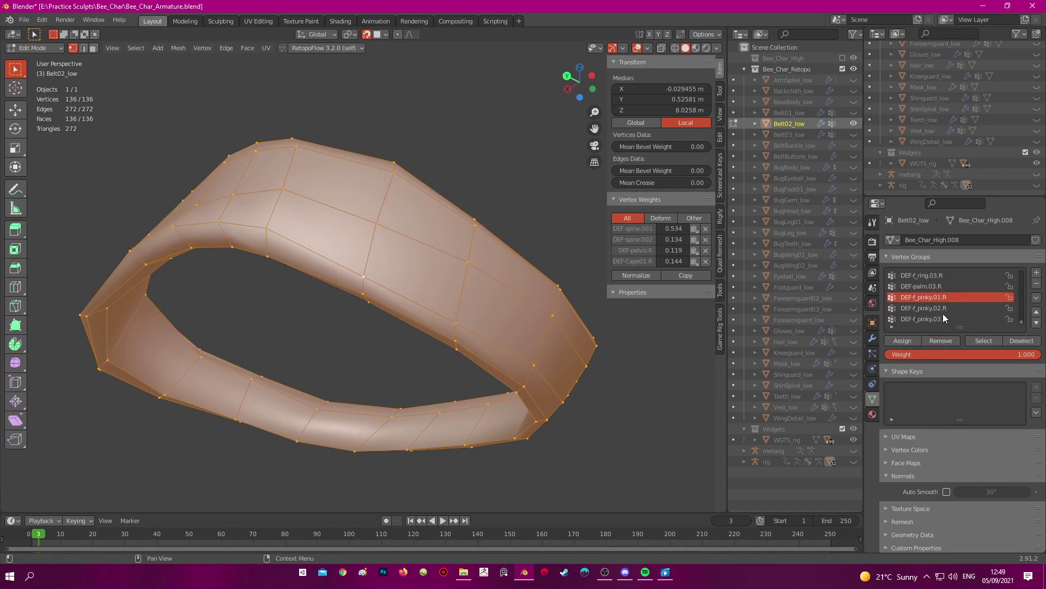
scroll(943, 313, "down", 2, "ctrl")
left_click(939, 338)
scroll(939, 326, "down", 1, "ctrl")
left_click(940, 337)
Return Belt02_low to Object Mode and show all the hidden objects again
key("Tab")
middle_click_drag(414, 289, 349, 326)
key("ctrl+Tab")
key("KP_Divide")
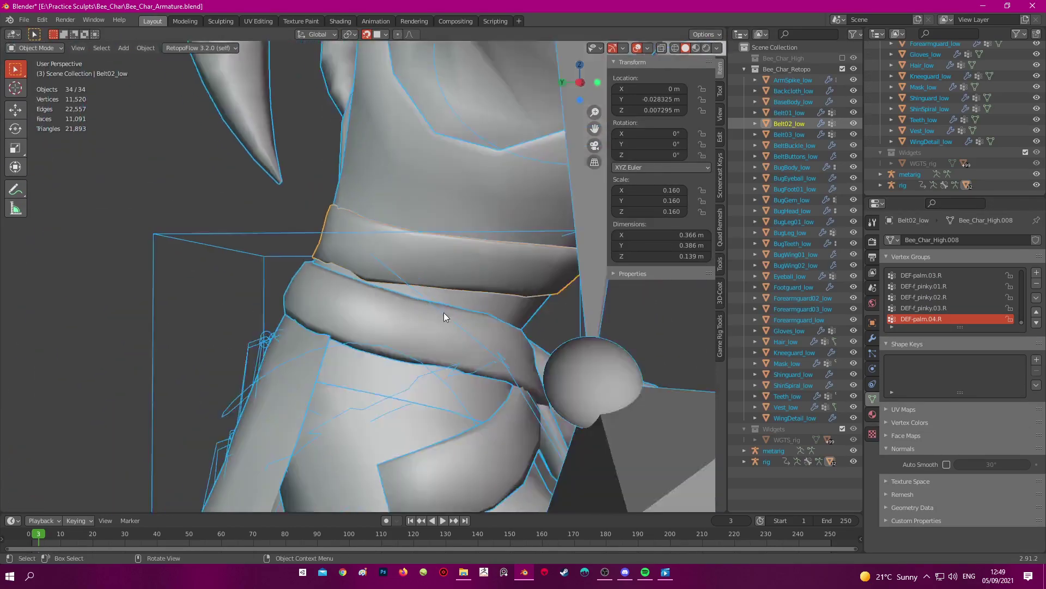
Pose the rig's right hand IK control in several positions to check whether Belt02_low still deforms
scroll(443, 312, "down", 6)
middle_click_drag(444, 312, 331, 293)
left_click(308, 264)
key("ctrl+Tab")
key("g")
left_click(257, 267)
middle_click_drag(259, 267, 420, 294)
key("g")
left_click(444, 217)
middle_click_drag(444, 217, 389, 240)
key("g")
left_click(490, 202)
scroll(490, 202, "up", 5)
key("g")
key("g")
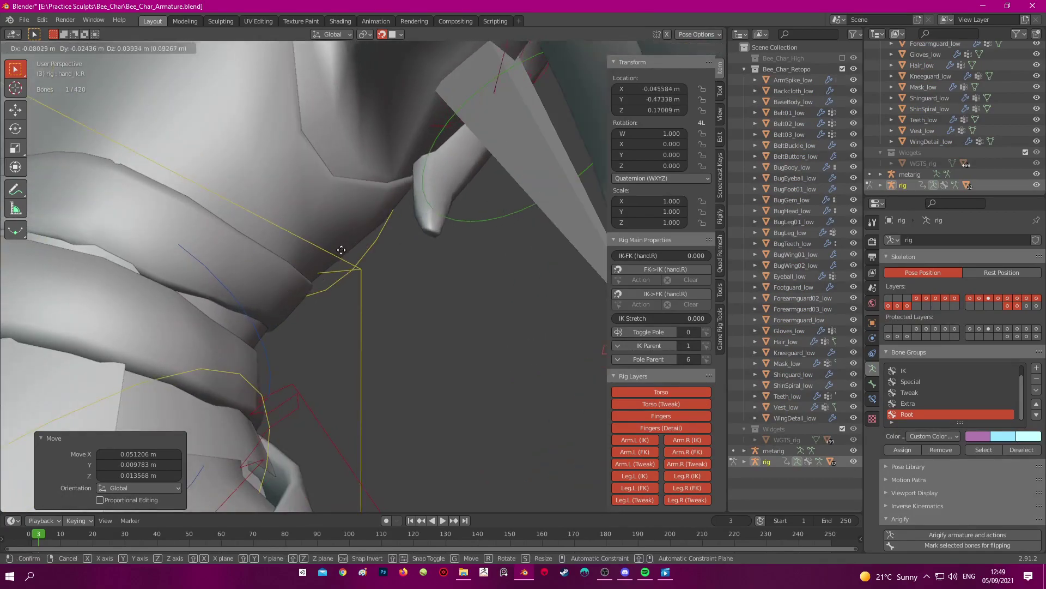
right_click(360, 234)
Hide Belt02_low and move the right hand IK control to test the meshes without it
key("ctrl+Tab")
left_click(254, 316)
key("h")
scroll(314, 270, "down", 5)
left_click(482, 372)
key("ctrl+Tab")
key("g")
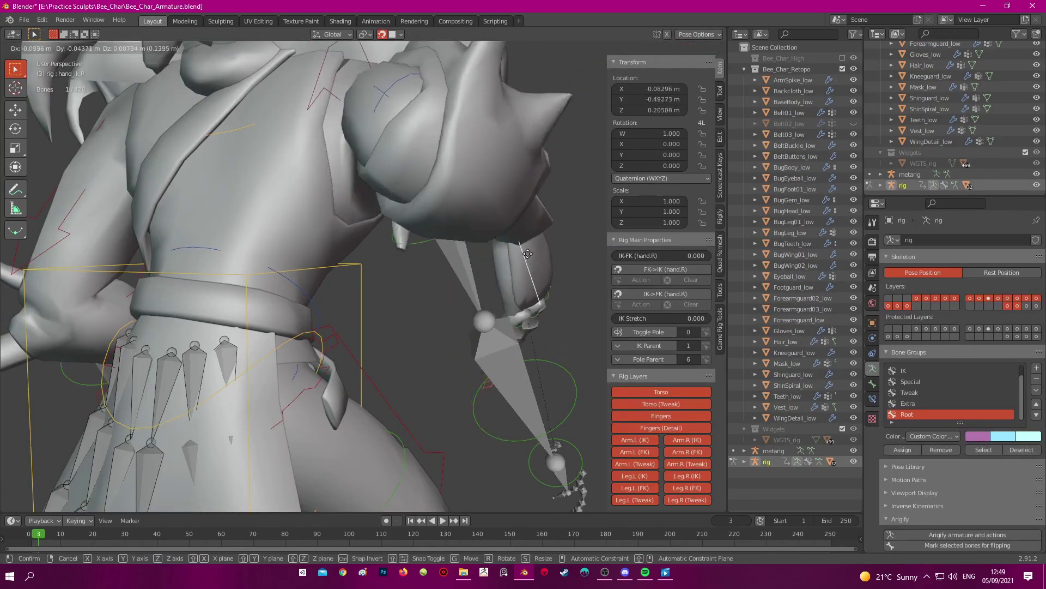
left_click(523, 218)
middle_click_drag(518, 221, 469, 234)
key("g")
right_click(420, 242)
Undo the last hand move and the hiding of Belt02_low
key("ctrl+z")
scroll(410, 245, "up", 2)
key("alt+h")
key("ctrl+z")
key("ctrl+z")
key("ctrl+z")
key("ctrl+z")
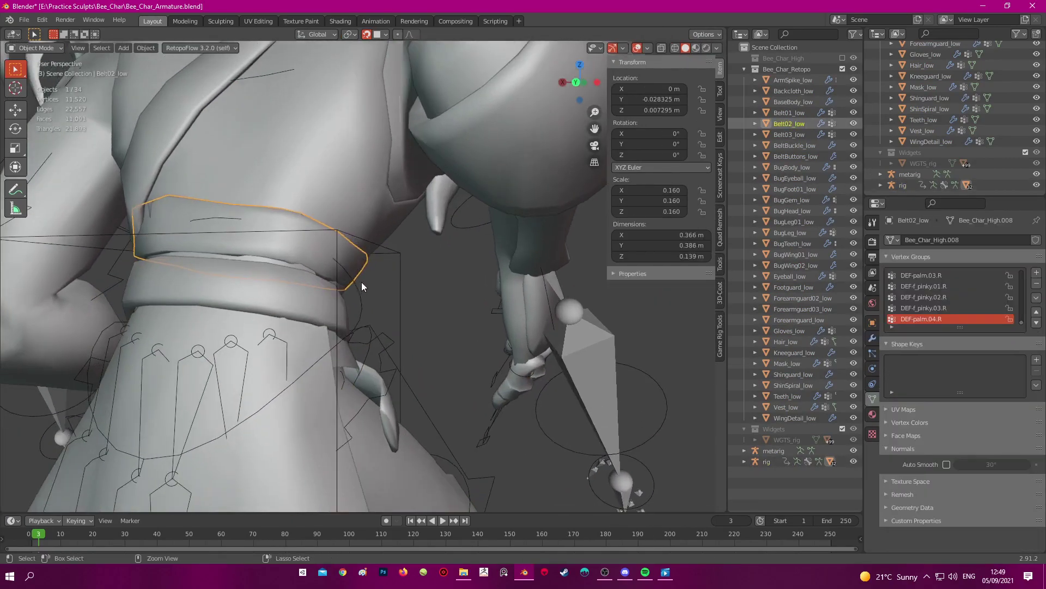
Switch Belt02_low to Weight Paint mode and isolate it in the viewport
key("ctrl+Tab")
scroll(309, 240, "up", 2)
scroll(308, 241, "down", 5)
middle_click_drag(309, 240, 378, 233)
scroll(378, 233, "up", 5)
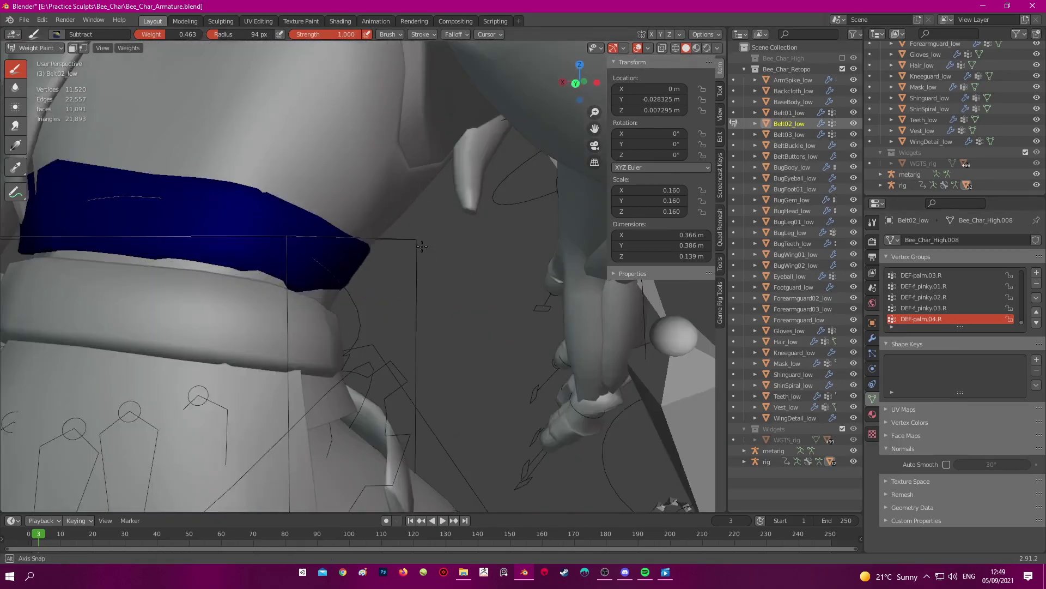
key("KP_Divide")
Go through Belt02_low's vertex groups, from the left arm to DEF-hand.R, looking for unwanted weights
scroll(951, 303, "up", 9, "ctrl")
scroll(950, 303, "up", 15, "ctrl")
middle_click_drag(548, 294, 562, 185)
left_click(962, 288)
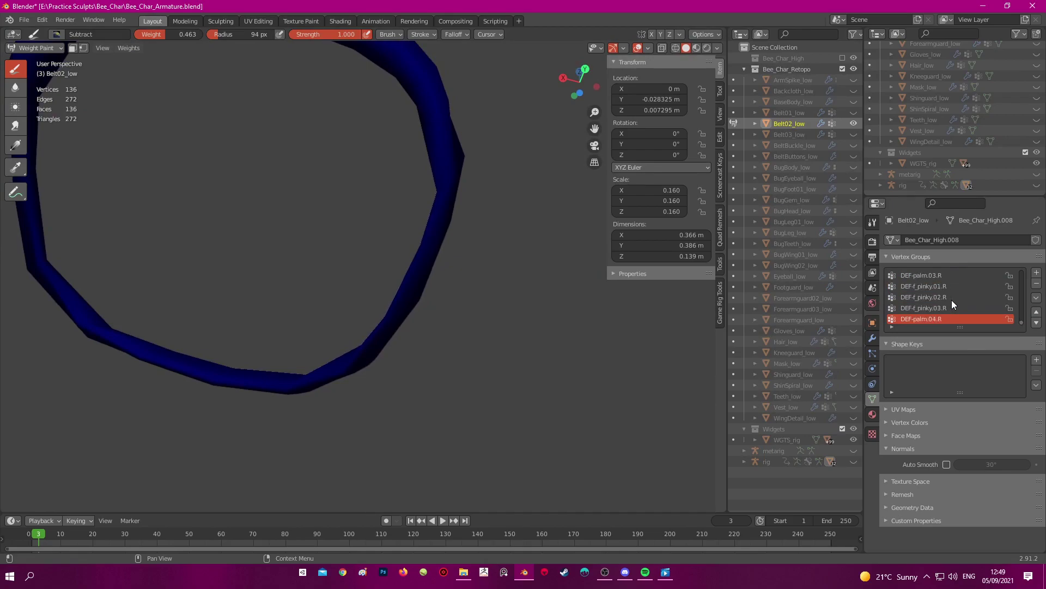
scroll(952, 300, "up", 10, "ctrl")
scroll(951, 301, "up", 6, "ctrl")
scroll(905, 316, "down", 5)
left_click(918, 308)
scroll(916, 305, "down", 10, "ctrl")
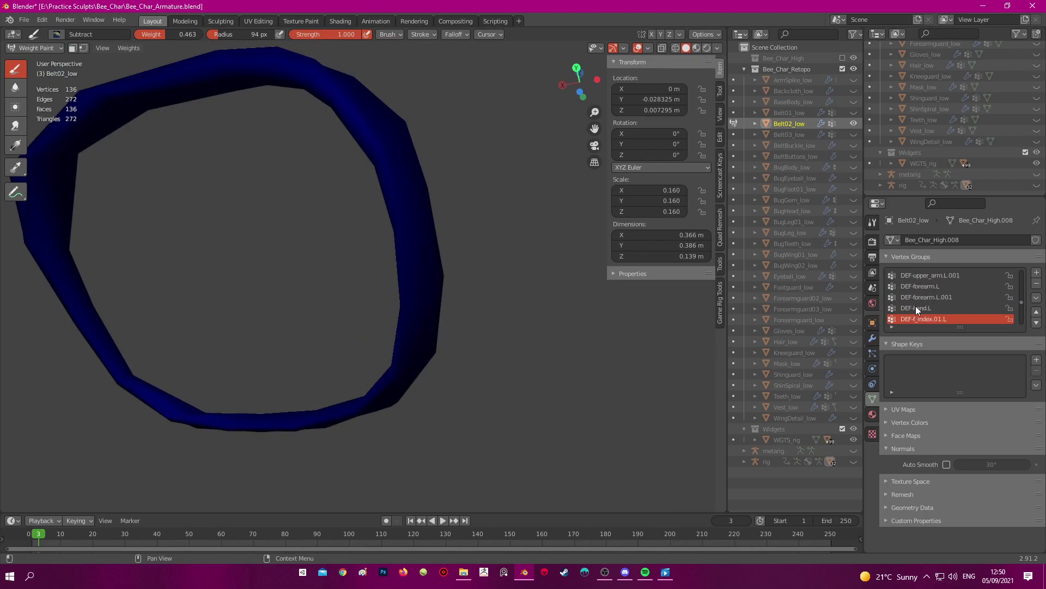
scroll(916, 306, "down", 6, "ctrl")
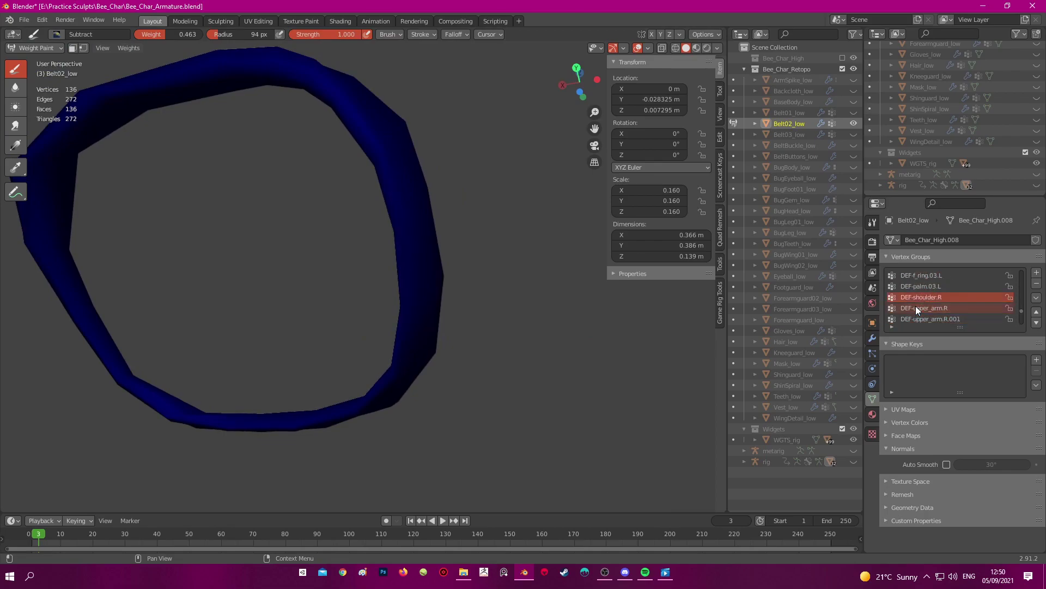
scroll(915, 306, "down", 6, "ctrl")
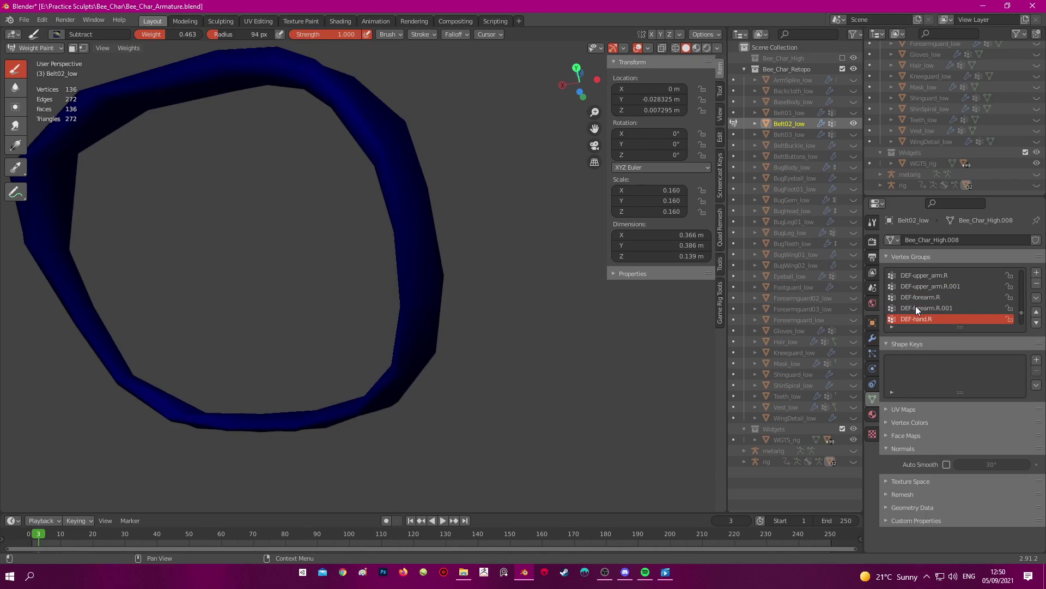
Set the viewport shading to wireframe for the isolated belt
key("z")
left_click(315, 243)
middle_click_drag(315, 243, 327, 275)
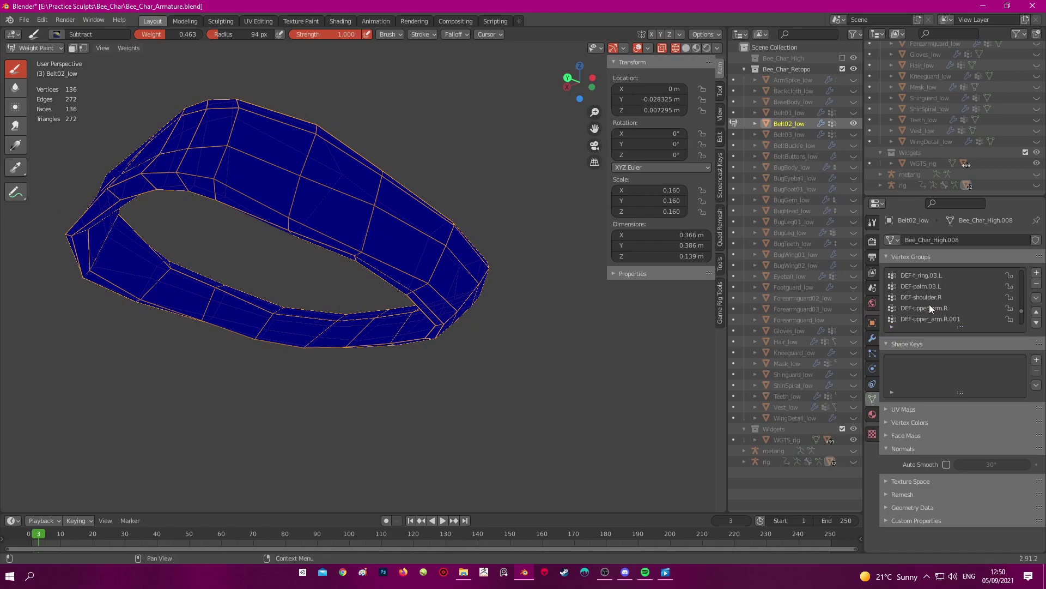
Compare Belt02_low's weights in the DEF-shoulder.R and DEF-upper_arm.R vertex groups on the wireframe
left_click(930, 301)
key("Down")
key("Down")
key("Up")
mouse_move(488, 259)
middle_mouse_down()
mouse_move(493, 236)
mouse_move(472, 252)
middle_mouse_up()
scroll(490, 236, "up", 2)
left_click(937, 297)
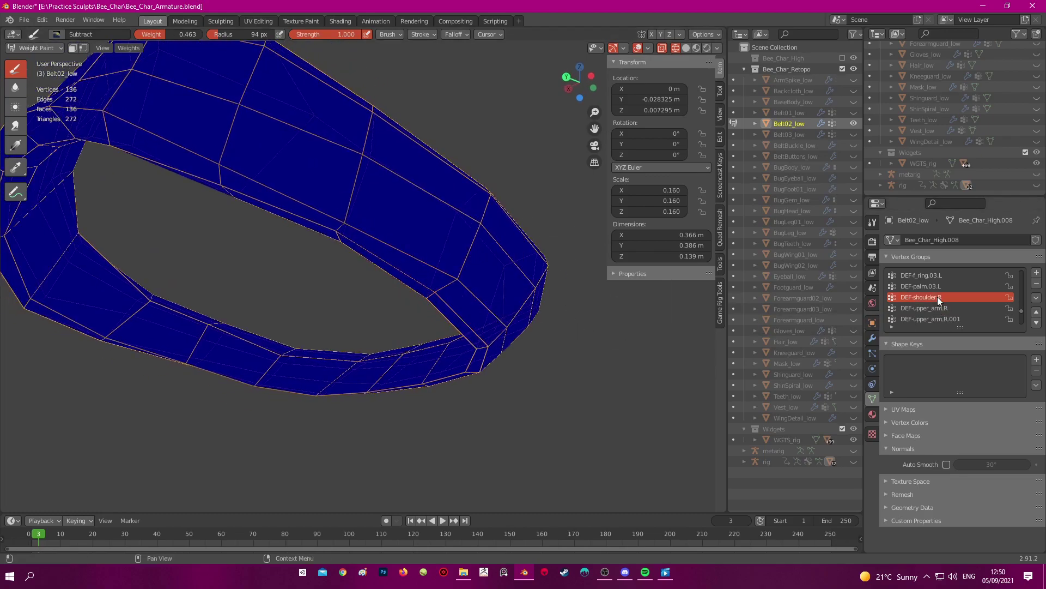
left_click(933, 309)
key("Up")
key("Down")
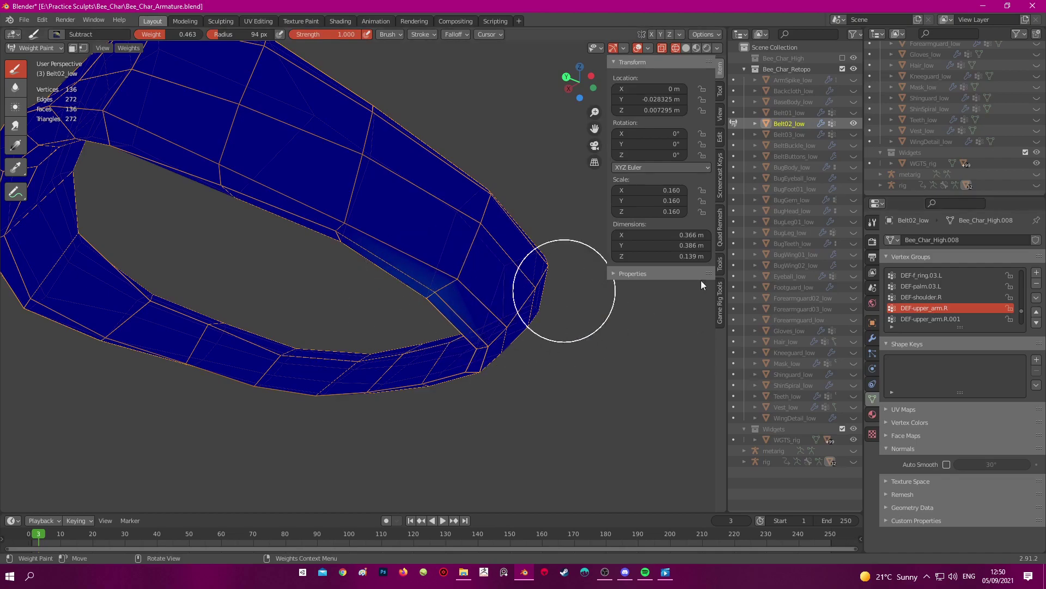
left_click(925, 297)
left_click(930, 308)
middle_click_drag(490, 289, 447, 280)
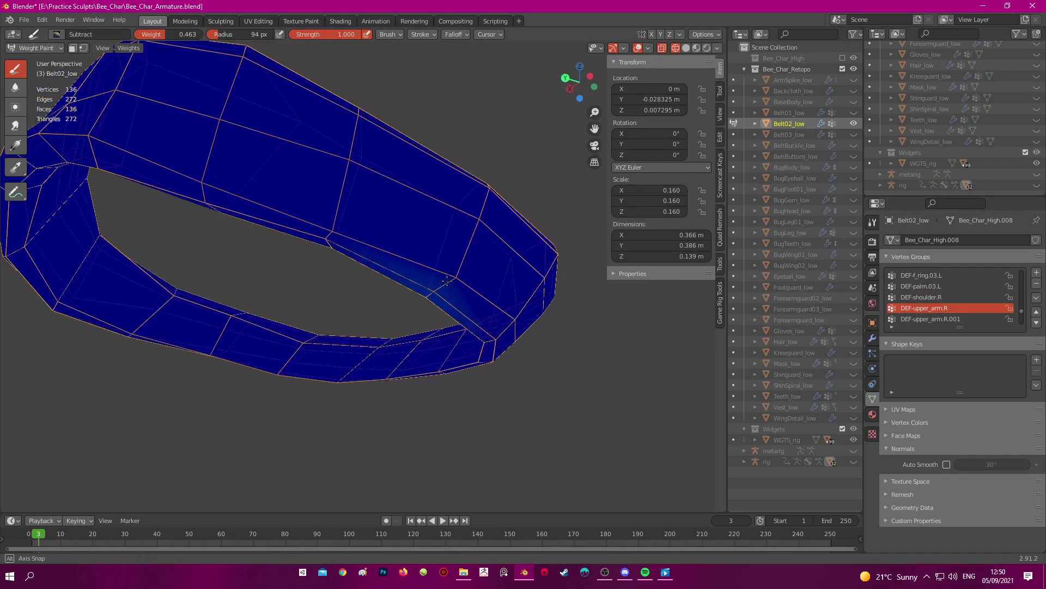
Remove all of Belt02_low's vertices from the DEF-upper_arm.R vertex group
key("Tab")
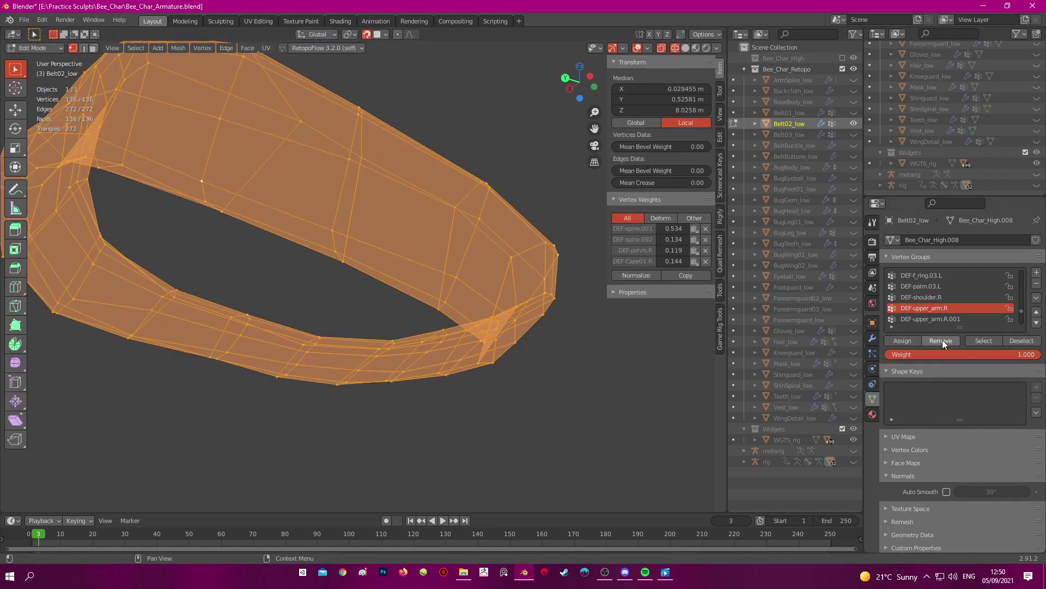
key("Tab")
middle_click_drag(486, 269, 523, 297)
Return to Object Mode, show the whole character in solid shading, and put the rig into Pose Mode
key("ctrl+Tab")
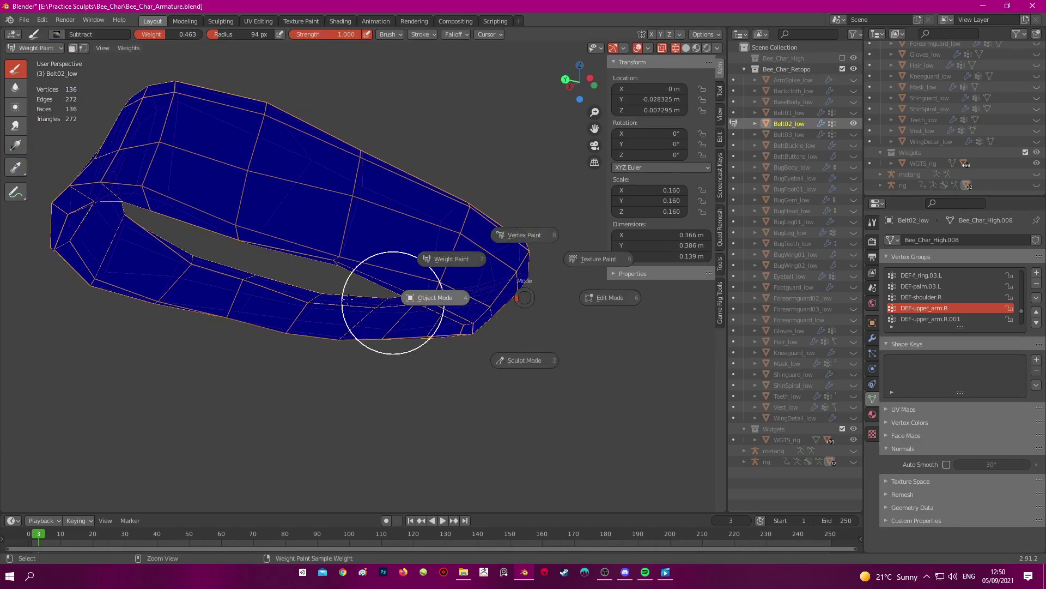
left_click(394, 303)
middle_click_drag(447, 306, 466, 318)
key("KP_Divide")
key("shift+z")
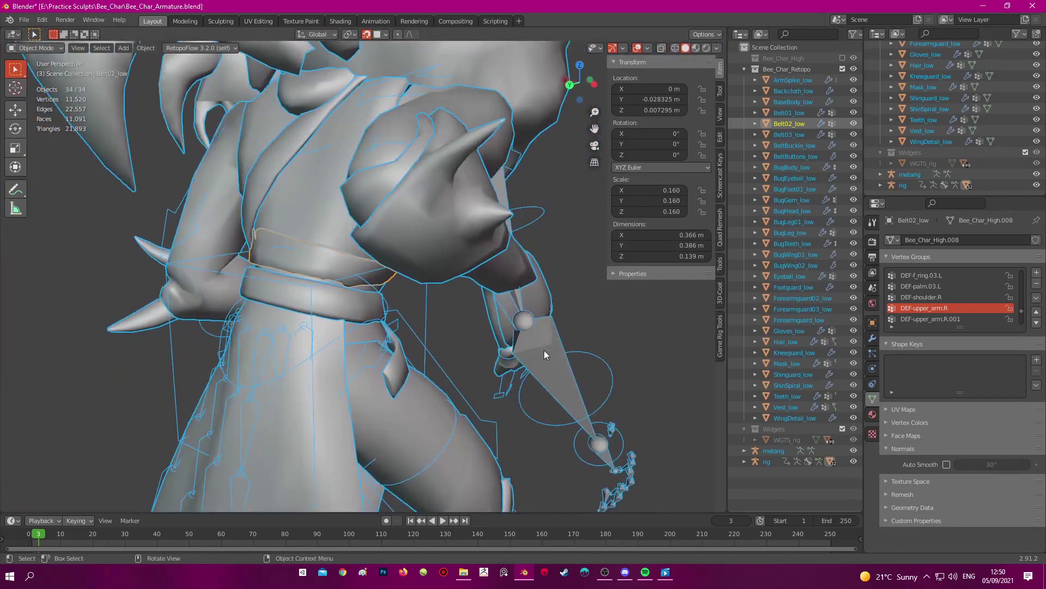
left_click(537, 214)
middle_click_drag(547, 261, 510, 190, "shift")
key("ctrl+Tab")
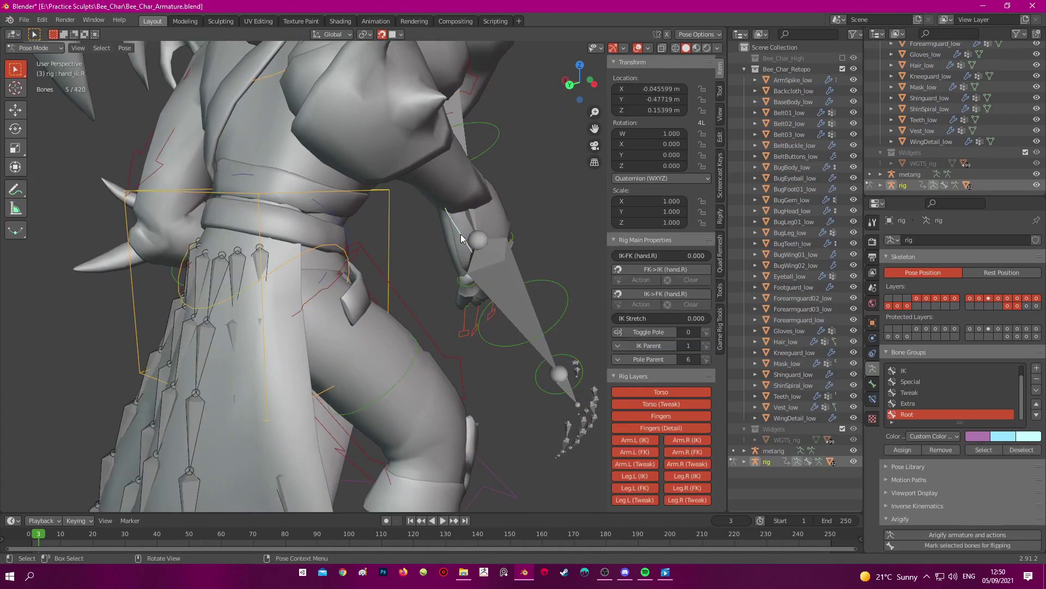
Move the right hand IK control outward to test Belt02_low's deformation, and undo the move
key("g")
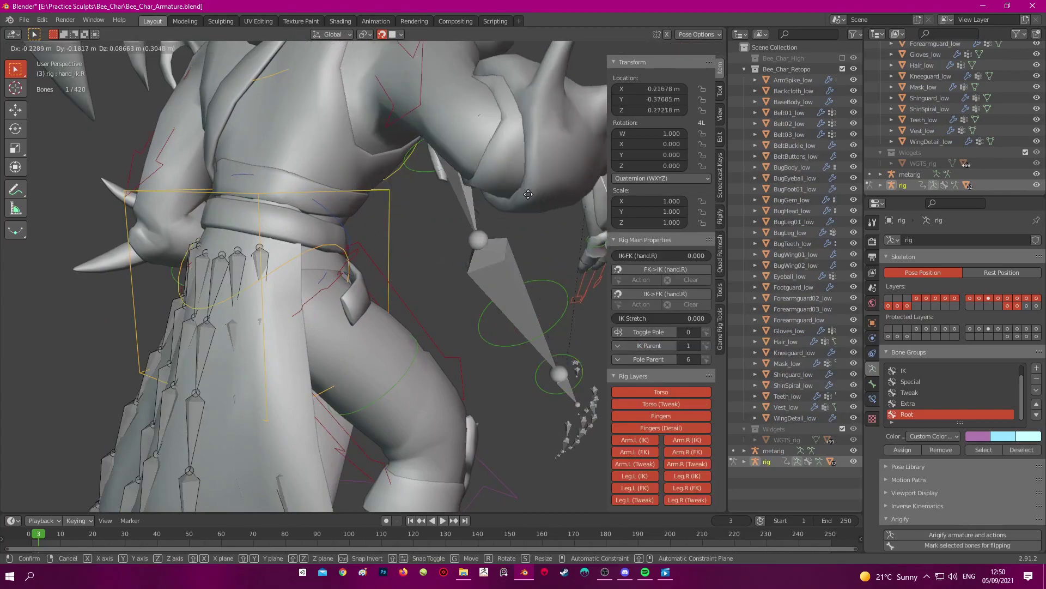
left_click(517, 175)
scroll(517, 175, "up", 2)
middle_click_drag(444, 193, 432, 194)
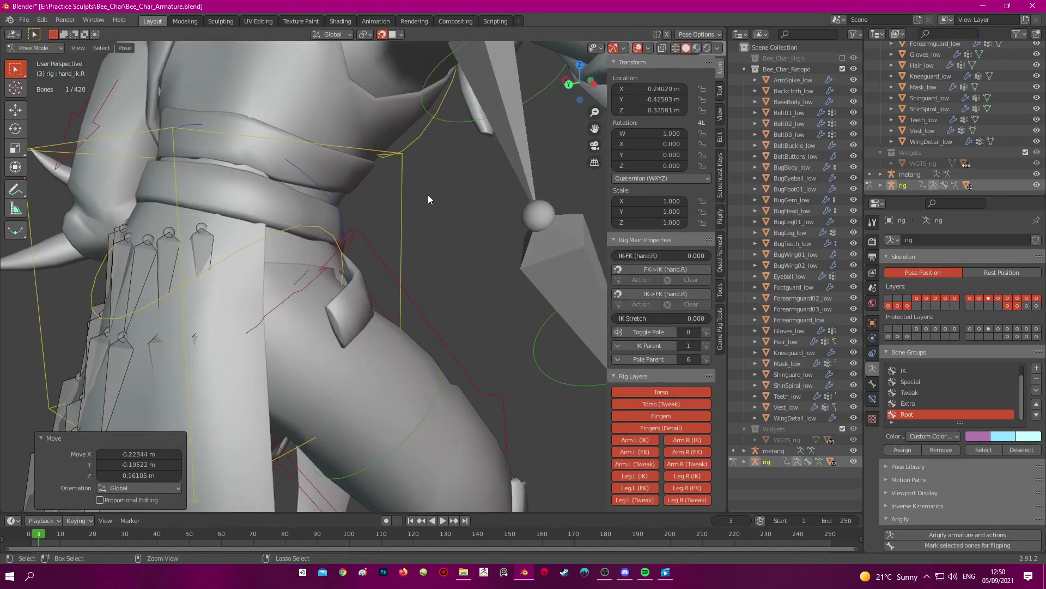
key("ctrl+z")
Leave Pose Mode, select Belt02_low, and isolate it in the viewport in Object Mode
key("ctrl+Tab")
left_click(348, 177)
key("ctrl+Tab")
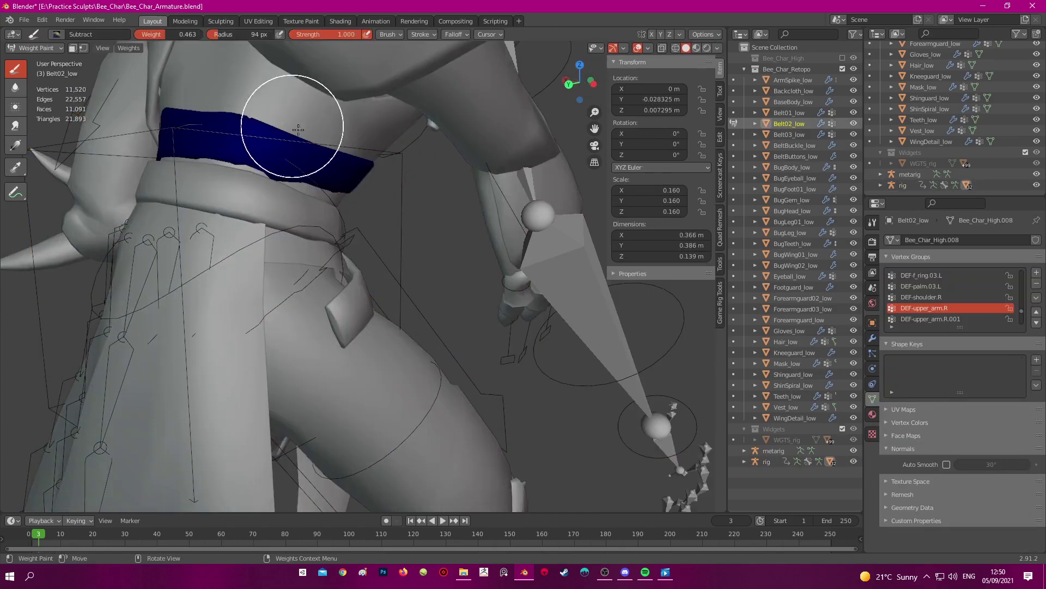
key("ctrl+Tab")
key("shift+h")
middle_click_drag(355, 260, 350, 251)
scroll(323, 220, "up", 2)
Switch the isolated Belt02_low to Weight Paint mode with wireframe shading
key("ctrl+Tab")
left_click(247, 179)
middle_click_drag(307, 171, 320, 189)
key("z")
left_click(233, 184)
middle_click_drag(265, 171, 291, 162)
Inspect Belt02_low's weights in DEF-upper_arm.R.001 and remove all its vertices from that vertex group
left_click(924, 318)
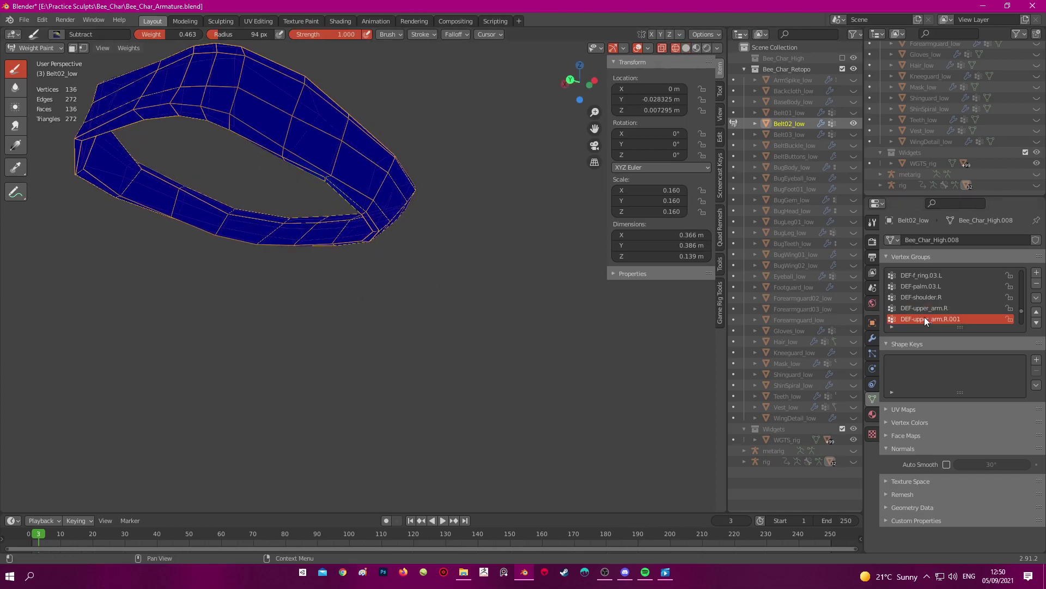
middle_click_drag(376, 206, 373, 180)
scroll(373, 180, "up", 4)
mouse_move(322, 147)
middle_mouse_down()
mouse_move(320, 159)
mouse_move(332, 158)
middle_mouse_up()
scroll(925, 302, "up", 1, "ctrl")
scroll(925, 303, "up", 1, "ctrl")
scroll(924, 302, "down", 1, "ctrl")
scroll(925, 302, "down", 1, "ctrl")
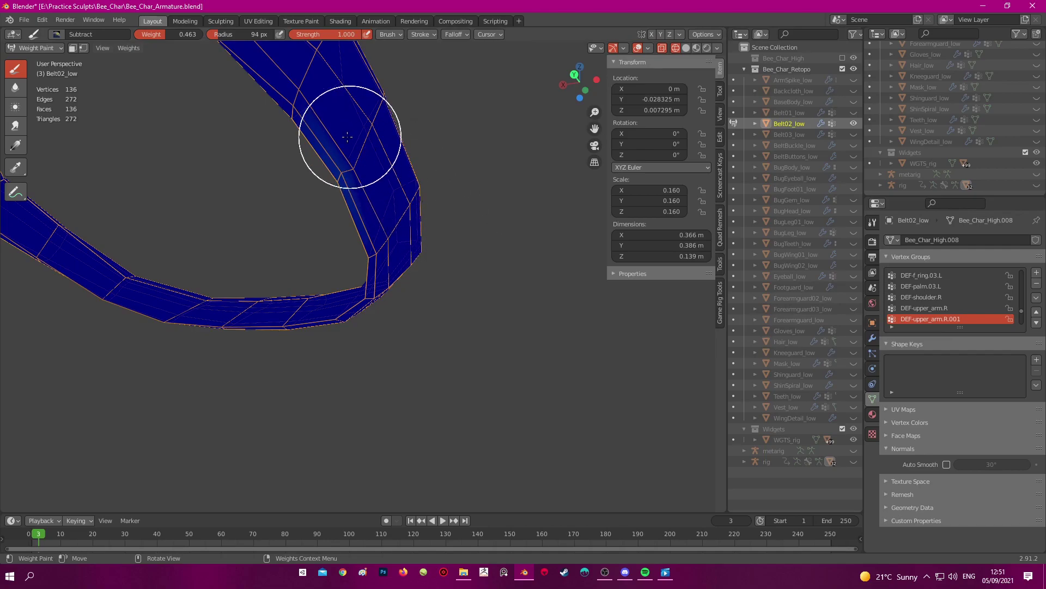
key("Tab")
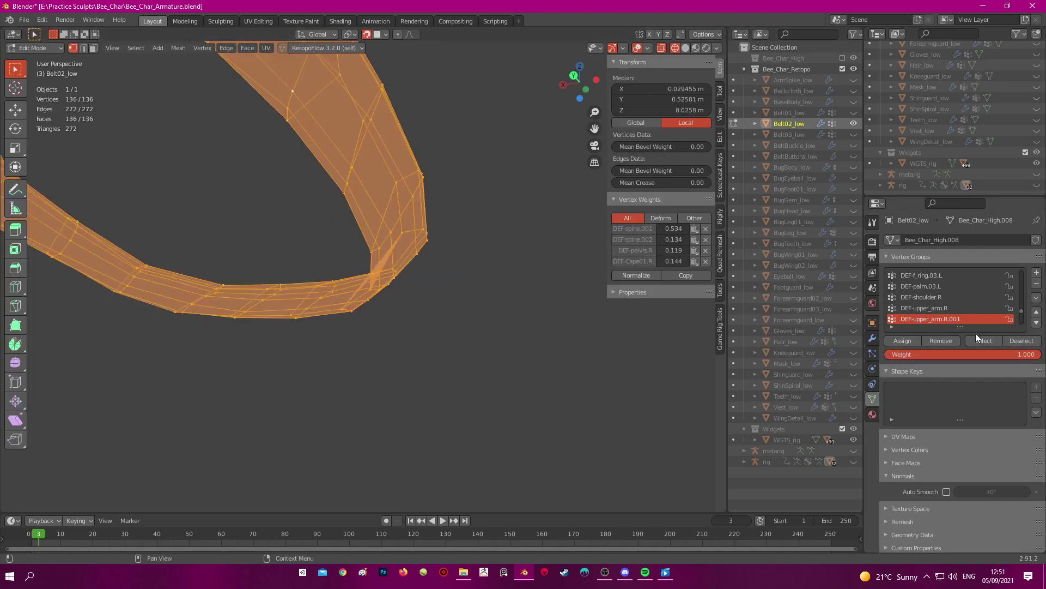
left_click(939, 341)
key("Tab")
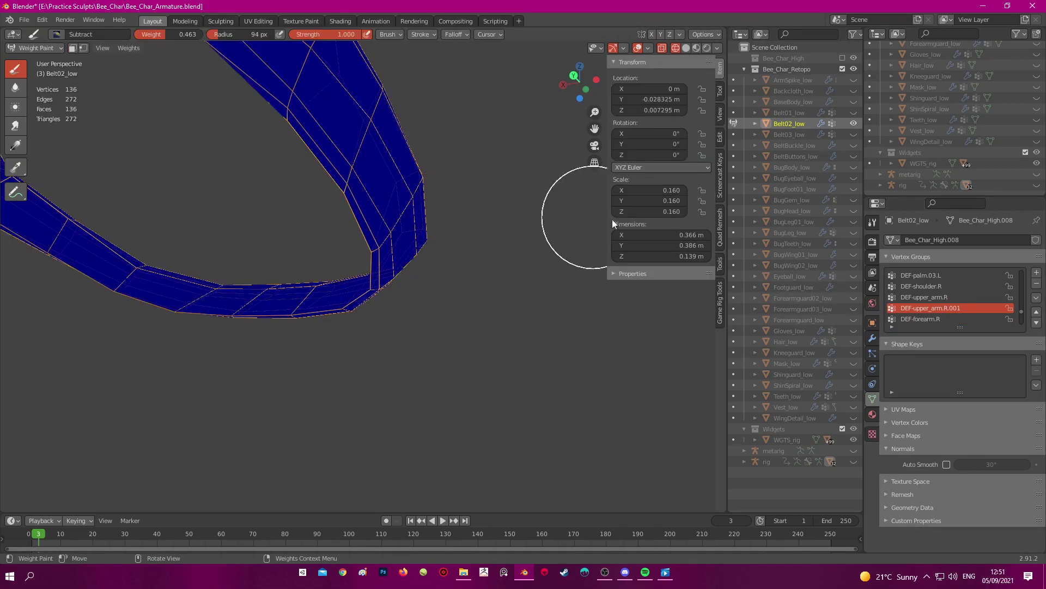
Unhide the rest of the character, restore solid shading, and put the rig back into Pose Mode
key("ctrl+Tab")
scroll(399, 267, "down", 2)
middle_click_drag(399, 266, 406, 283)
key("alt+h")
middle_click_drag(498, 284, 474, 299)
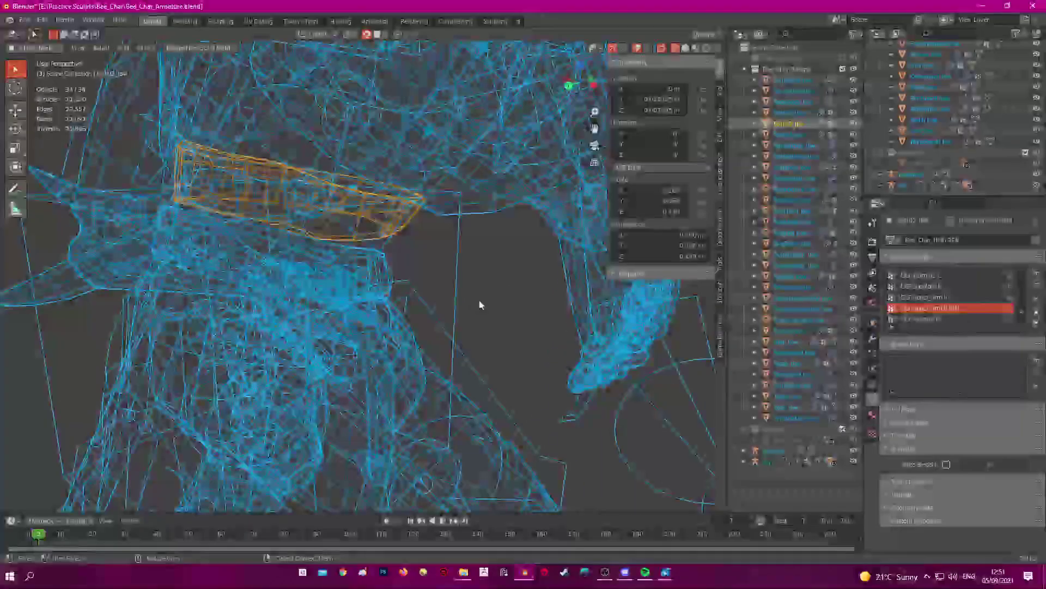
key("shift+z")
scroll(521, 350, "down", 2)
middle_click_drag(629, 388, 405, 259, "shift")
left_click(594, 324)
key("ctrl+Tab")
scroll(507, 329, "down", 2)
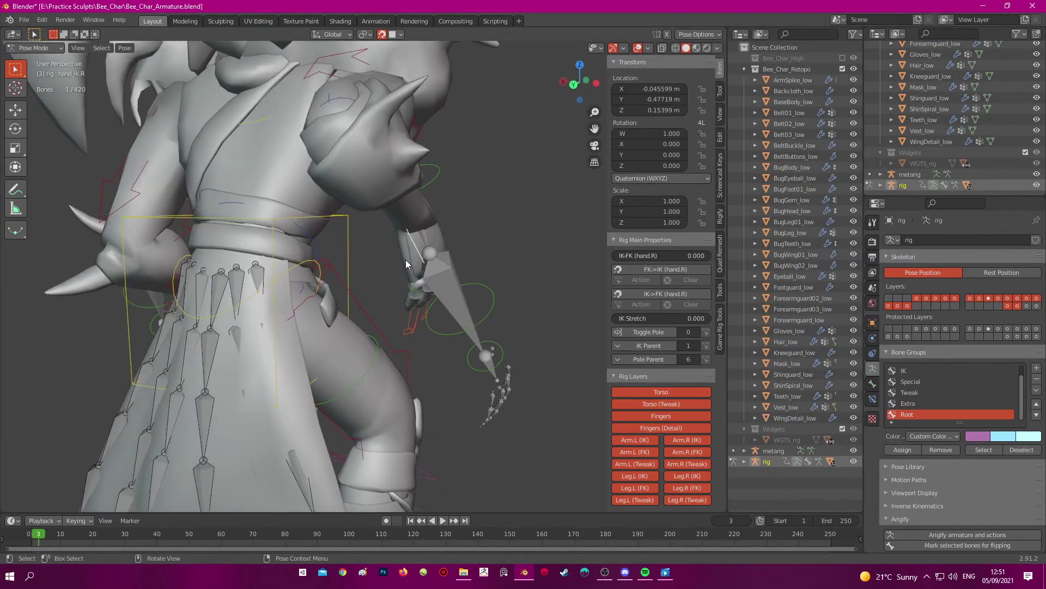
Reposition the right hand IK control several times, checking the belts and arm from different angles
key("g")
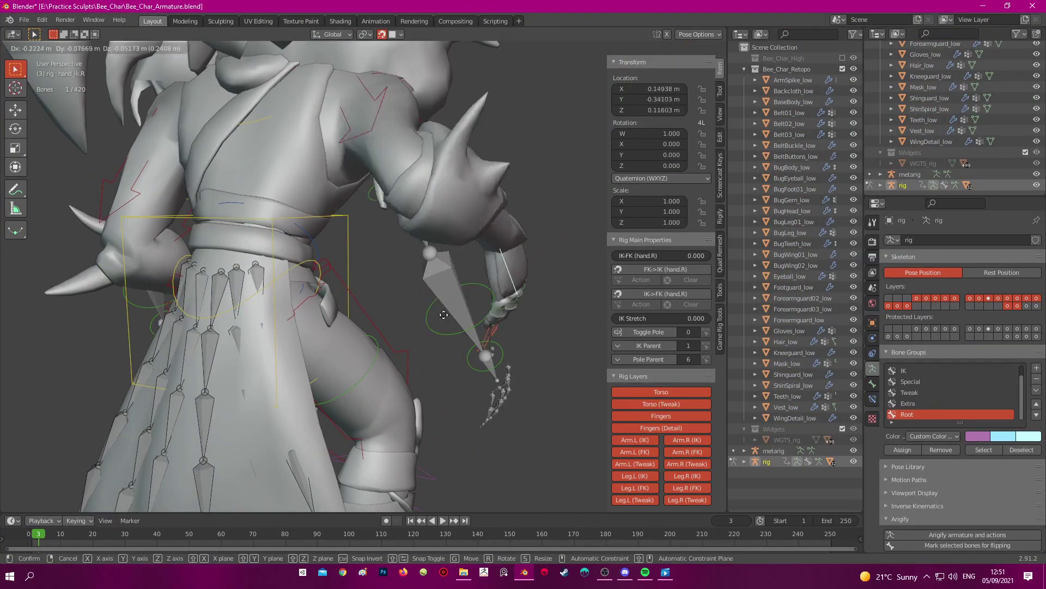
left_click(546, 197)
scroll(349, 233, "down", 3)
middle_click_drag(546, 197, 514, 236)
scroll(318, 236, "down", 2)
scroll(317, 236, "up", 5)
scroll(417, 237, "down", 3)
key("g")
left_click(478, 388)
middle_click_drag(478, 388, 277, 384)
key("g")
left_click(275, 348)
middle_click_drag(276, 348, 505, 296)
scroll(505, 296, "up", 5)
Select the right thumb's thumb.02.R bone and rotate it to bend the thumb
key("shift+z")
left_click(421, 194)
key("shift+z")
key("r")
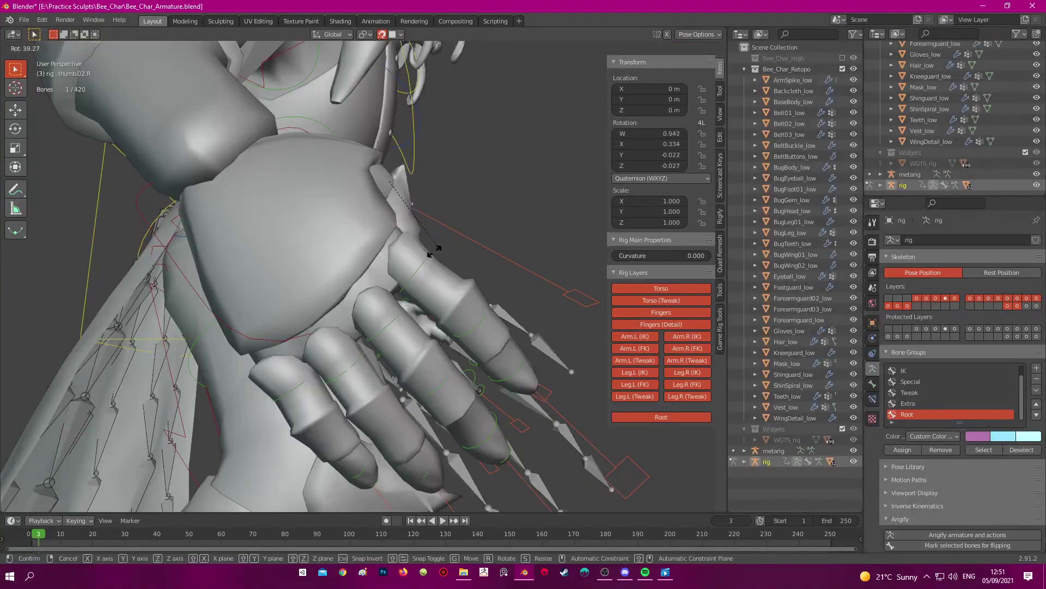
left_click(444, 240)
middle_click_drag(444, 240, 465, 175)
Rotate the right index finger's f_index.03.R bone by about -48°
key("shift+z")
left_click(234, 310)
key("shift+z")
key("r")
key("shift+z")
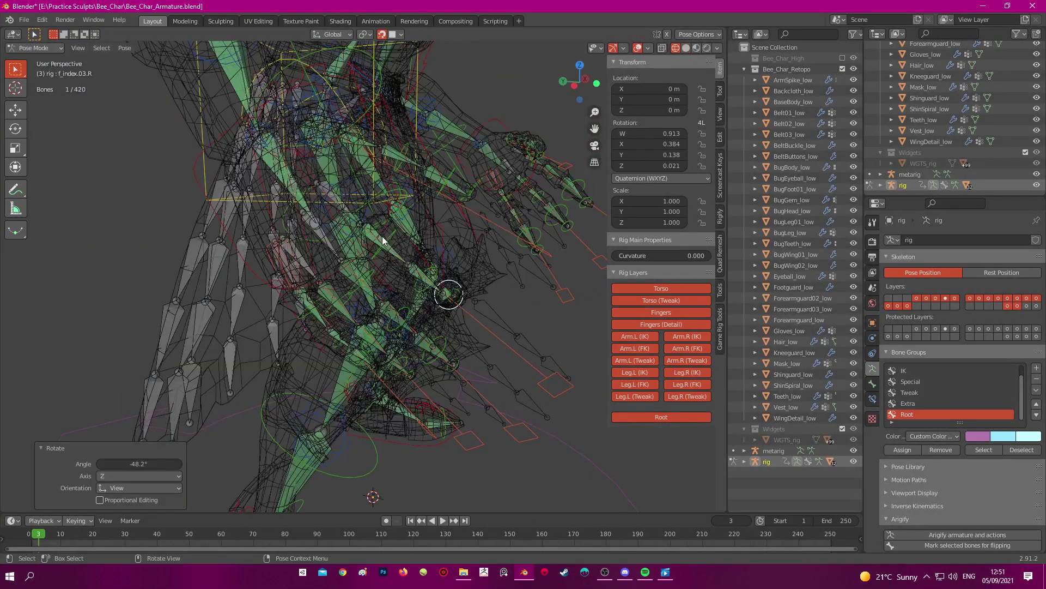
Rotate further finger bones of the right hand one after another to shape the finger pose
left_click(381, 236)
key("shift+z")
key("r")
left_click(405, 255)
left_click(365, 284)
key("r")
left_click(418, 259)
middle_click_drag(365, 284, 388, 262)
key("r")
left_click(339, 283)
key("r")
left_click(456, 252)
scroll(456, 252, "down", 6)
middle_click_drag(456, 252, 273, 228)
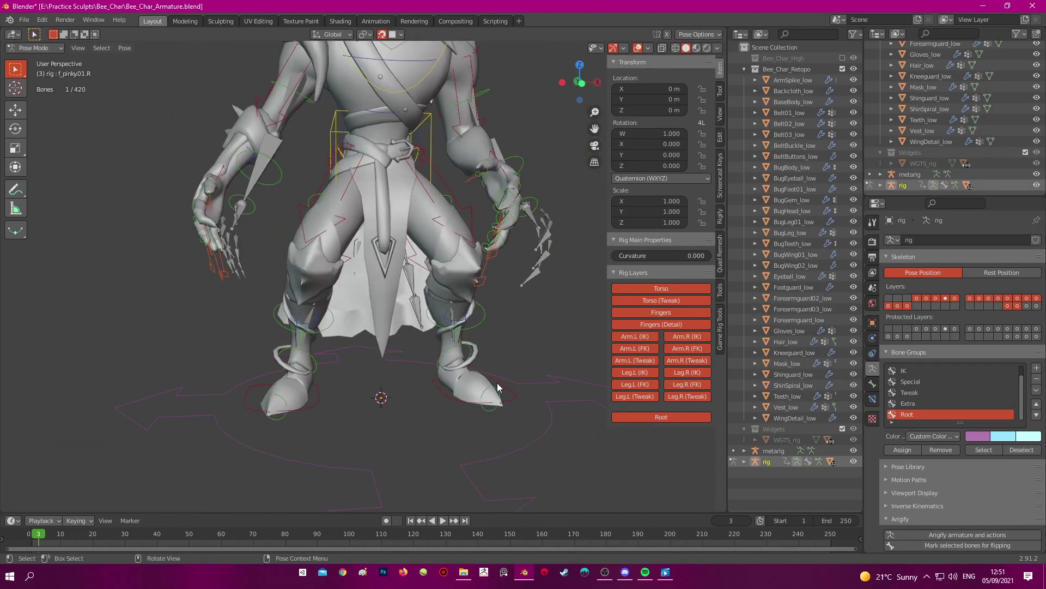
Move the left foot IK control through several positions to test the leg and waist deformation
left_click(497, 383)
key("KP_3")
middle_click_drag(387, 362, 376, 326, "shift")
key("g")
left_click(245, 311)
middle_click_drag(245, 310, 321, 327)
key("g")
left_click(229, 348)
middle_click_drag(229, 349, 349, 349)
key("g")
left_click(469, 370)
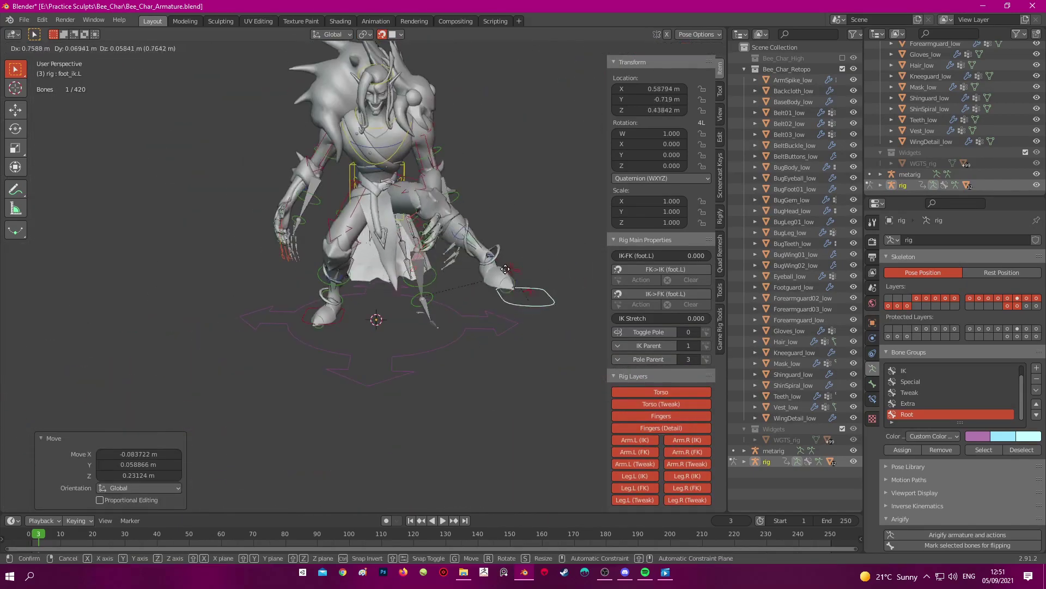
Place the left foot IK control in a lower position and check the belt buckle up close
middle_click_drag(391, 306, 463, 321)
scroll(463, 321, "up", 3)
key("g")
left_click(416, 448)
scroll(416, 449, "up", 2)
key("g")
left_click(417, 474)
scroll(407, 356, "up", 6)
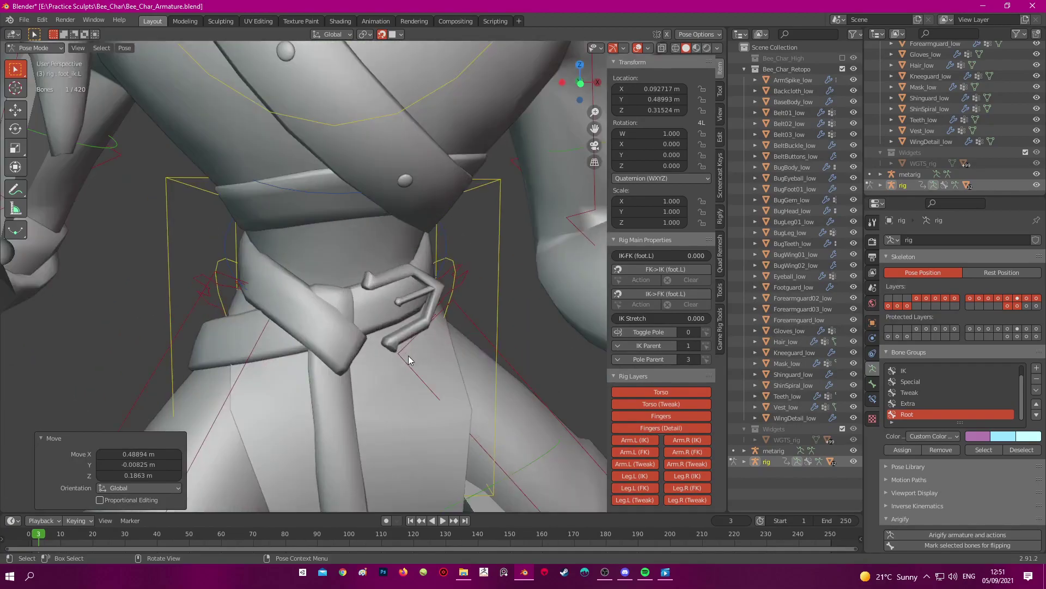
Select the torso control and move it to see how the belts and buckle follow
scroll(479, 221, "down", 9)
left_click(404, 249)
key("g")
left_click(425, 338)
middle_click_drag(425, 338, 453, 194, "shift")
scroll(480, 221, "up", 5)
key("g")
left_click(502, 272)
Move the torso control slightly further, and undo that move
key("g")
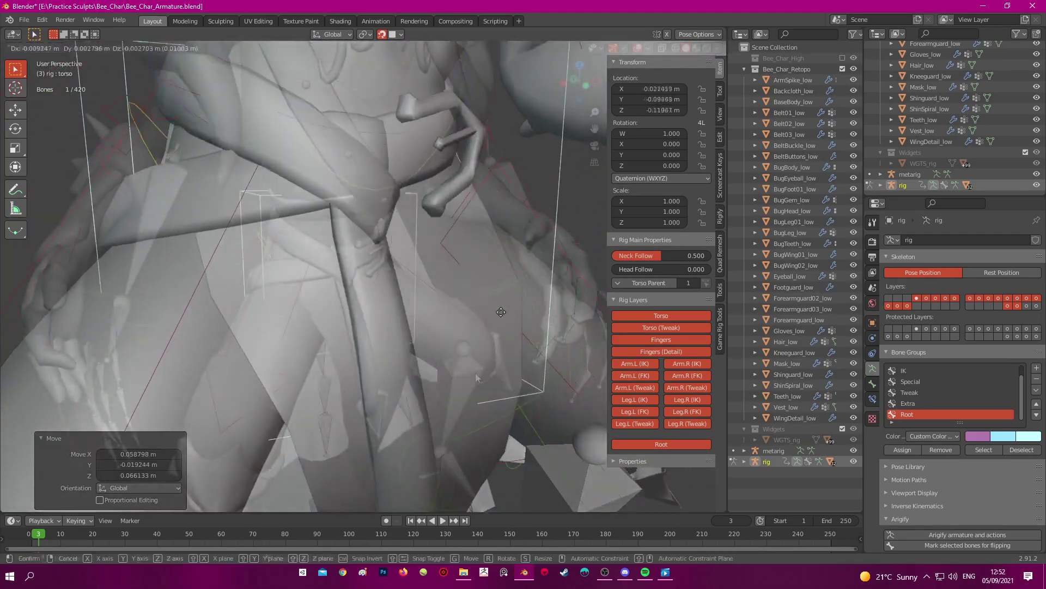
left_click(498, 321)
scroll(475, 373, "down", 4)
key("ctrl+z")
Reposition the torso control once more and return the rig to Object Mode
scroll(475, 373, "up", 8)
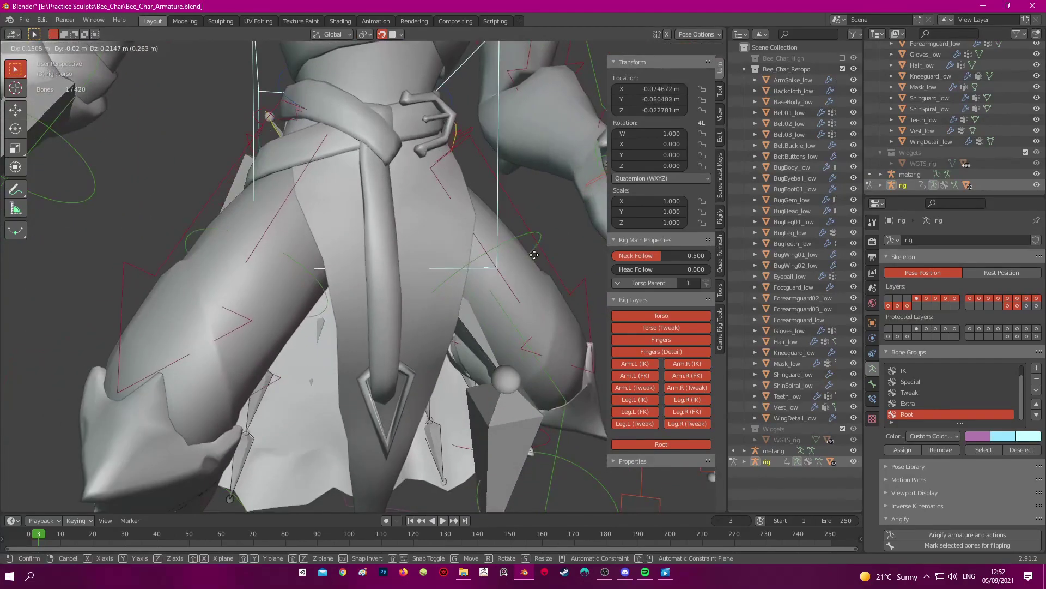
key("g")
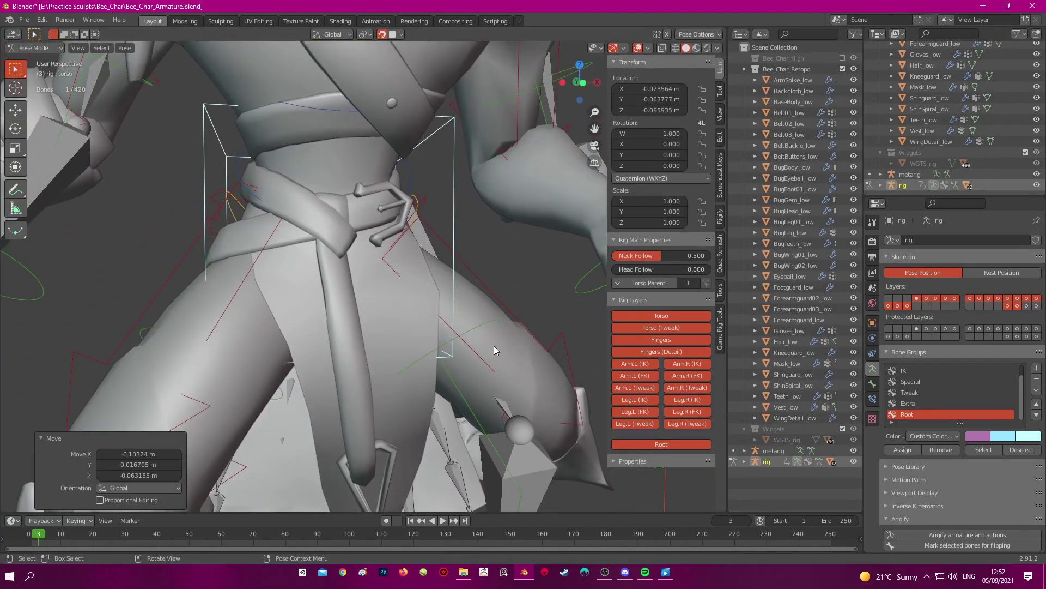
left_click(293, 314)
key("ctrl+Tab")
Examine the belts and buckle on the posed waist from the front and up close
scroll(346, 297, "down", 4)
middle_click_drag(346, 298, 419, 281)
scroll(418, 281, "up", 5)
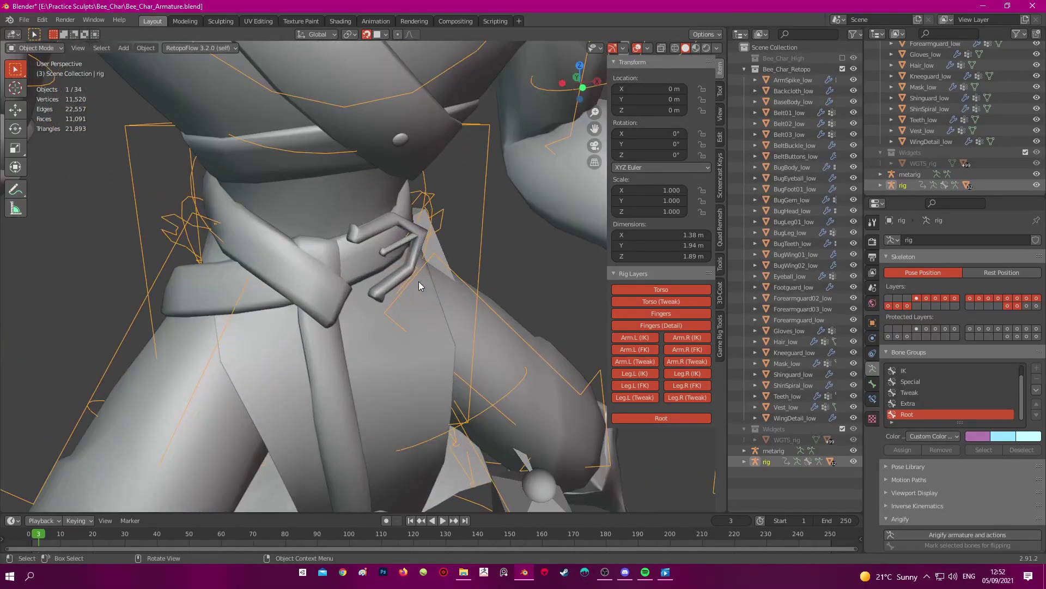
key("KP_1")
scroll(418, 282, "down", 4)
scroll(426, 301, "up", 5)
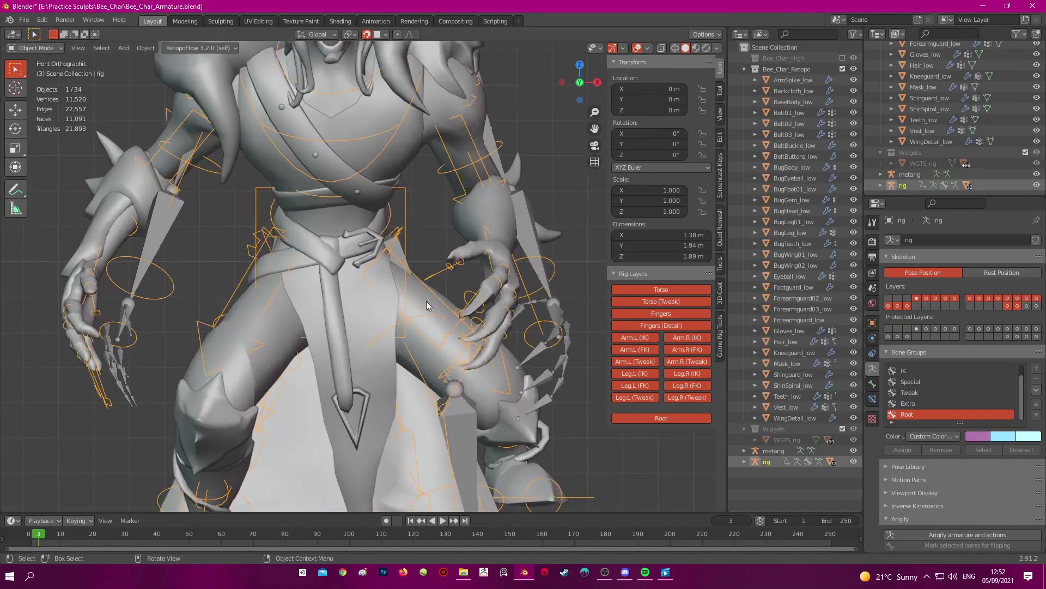
scroll(427, 306, "up", 8)
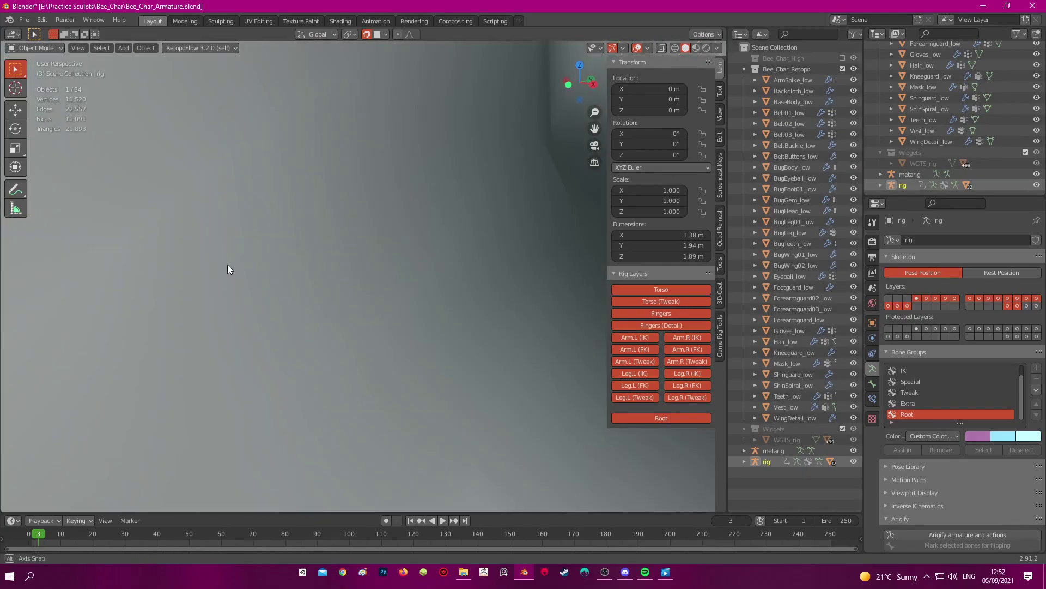
middle_click_drag(227, 263, 368, 210)
Select BeltBuckle_low and switch it to Weight Paint mode
left_click(446, 229)
key("Tab")
key("Tab")
scroll(415, 220, "down", 5)
key("ctrl+Tab")
left_click(254, 111)
scroll(261, 118, "up", 4)
middle_click_drag(268, 123, 346, 177)
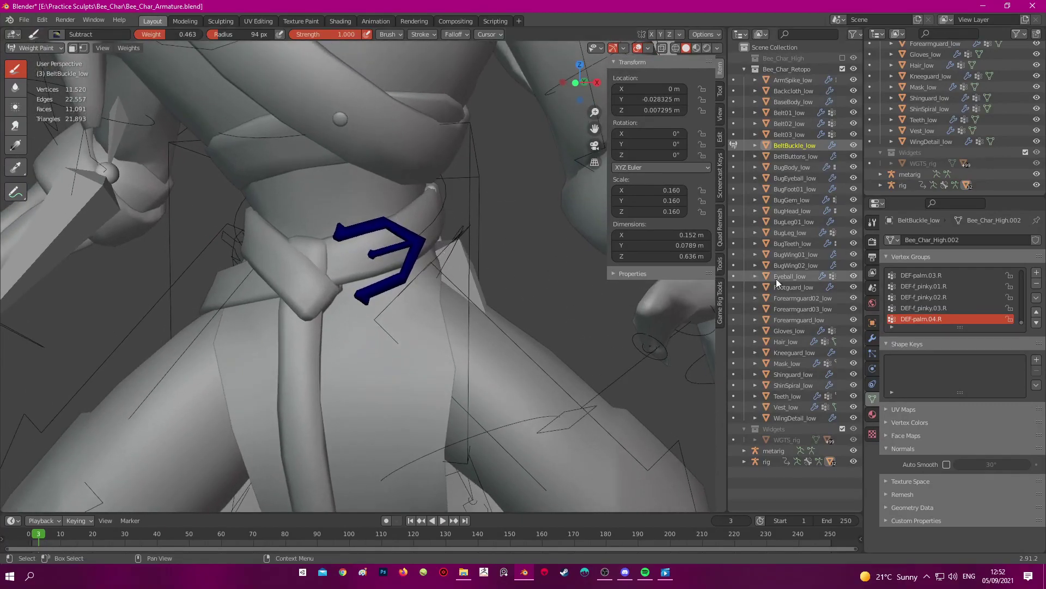
Step through BeltBuckle_low's spine vertex groups from DEF-spine to DEF-spine.006 to check their weights
scroll(943, 307, "up", 4)
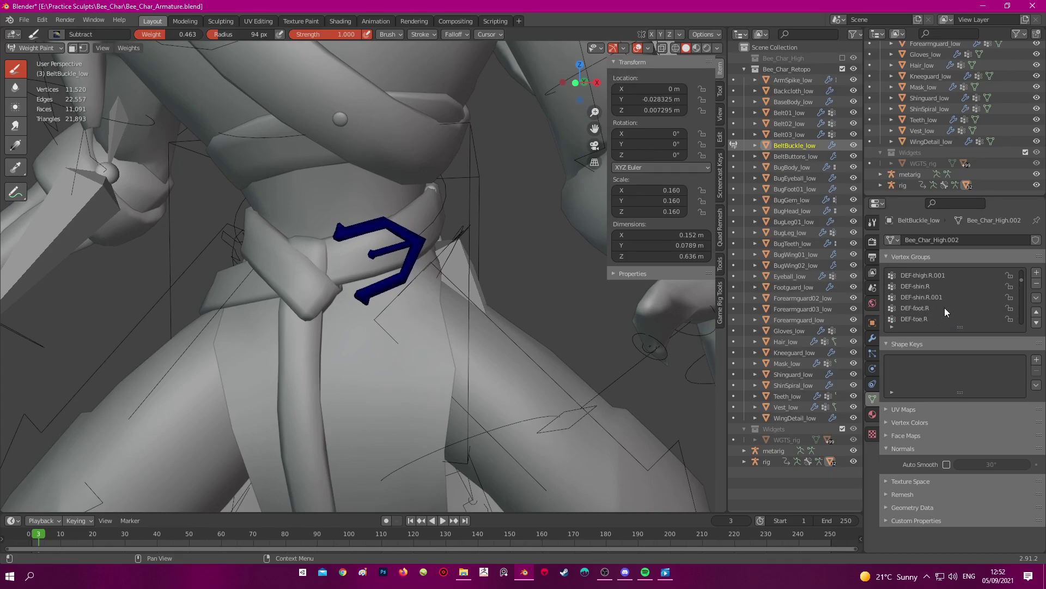
scroll(931, 280, "up", 4)
left_click(931, 280)
left_click(927, 289)
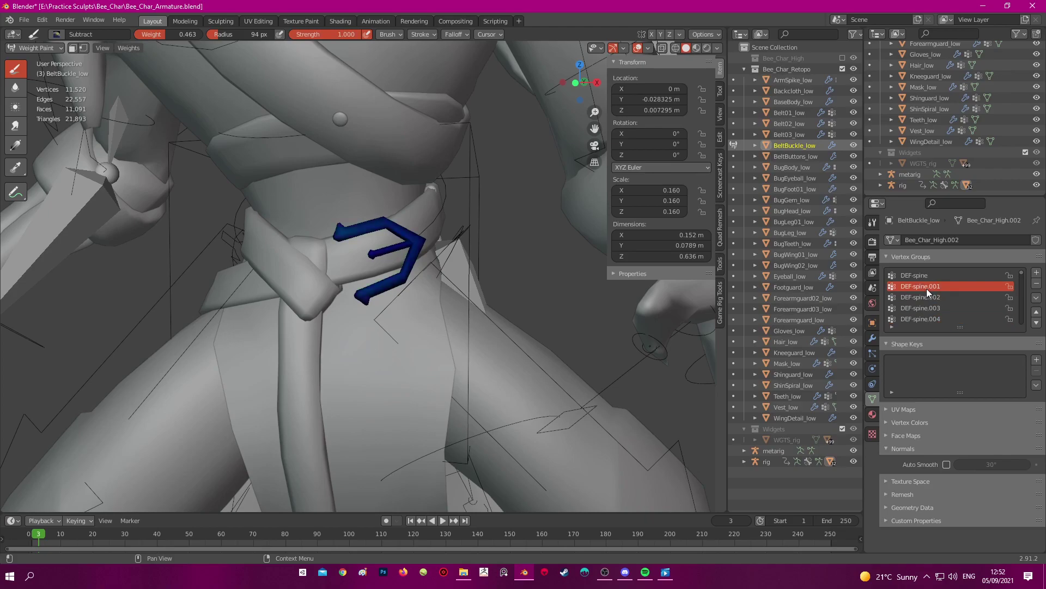
key("Down")
key("Down")
key("Up")
key("Up")
key("Up")
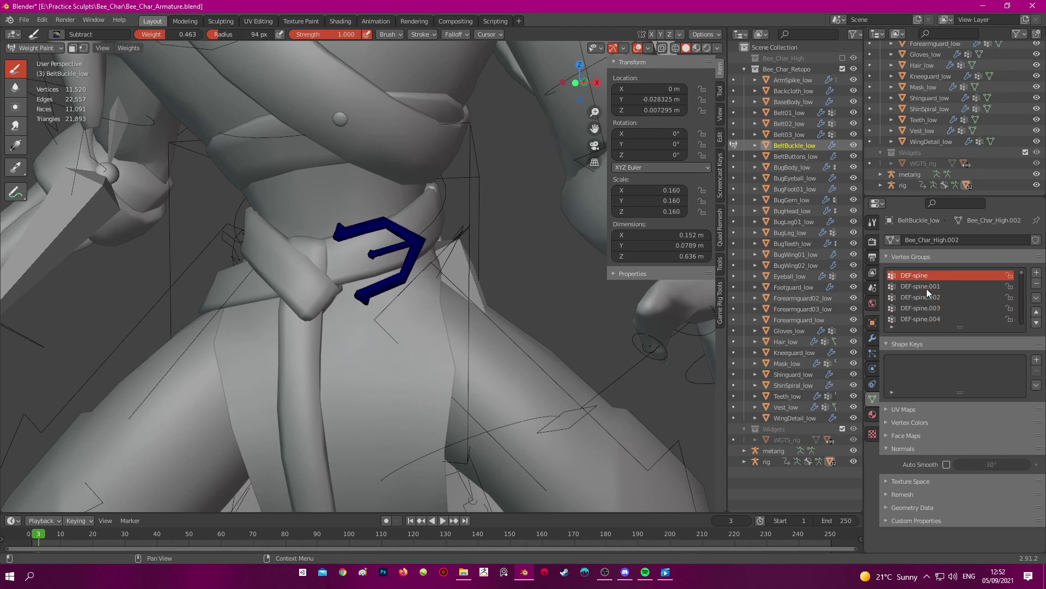
key("Down")
key("Down")
key("Down")
key("Down")
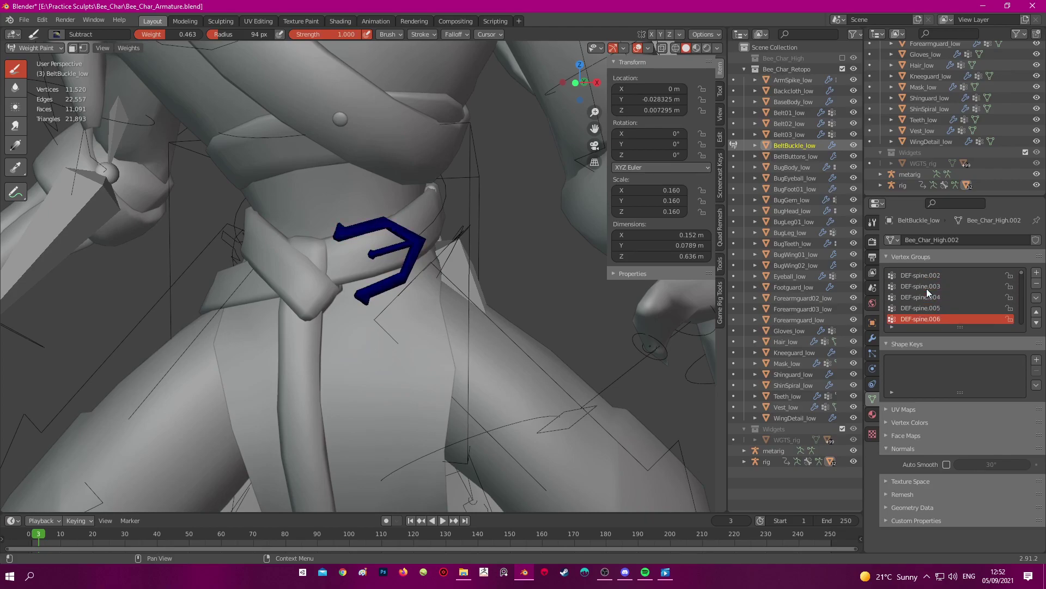
scroll(927, 289, "up", 2)
left_click(924, 278)
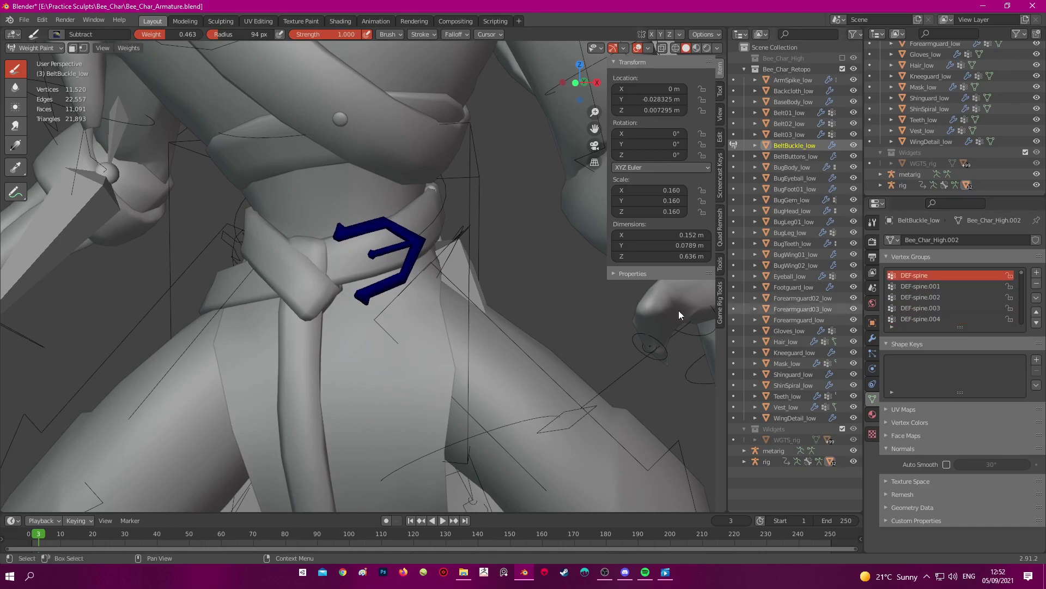
Select the upper buckle's linked vertices in Edit Mode and assign them to the DEF-spine vertex group at weight 1.000
key("Tab")
middle_click_drag(452, 328, 484, 278, "shift")
key("shift+z")
mouse_move(460, 192)
middle_mouse_down()
mouse_move(492, 191)
mouse_move(473, 188)
middle_mouse_up()
key("l")
middle_click_drag(442, 148, 532, 192)
key("shift+z")
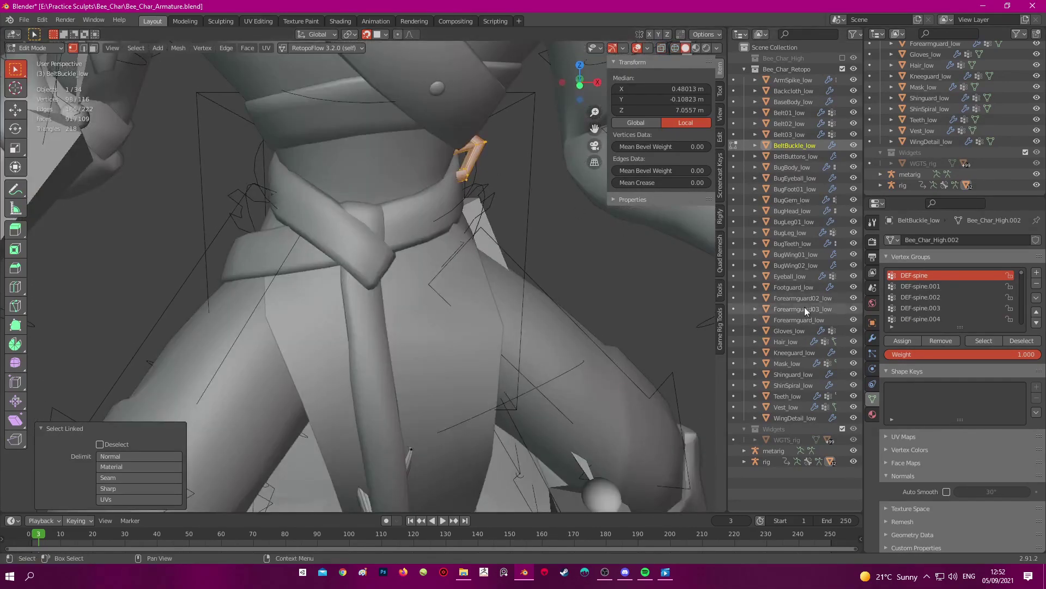
middle_click_drag(502, 254, 488, 245)
key("shift+z")
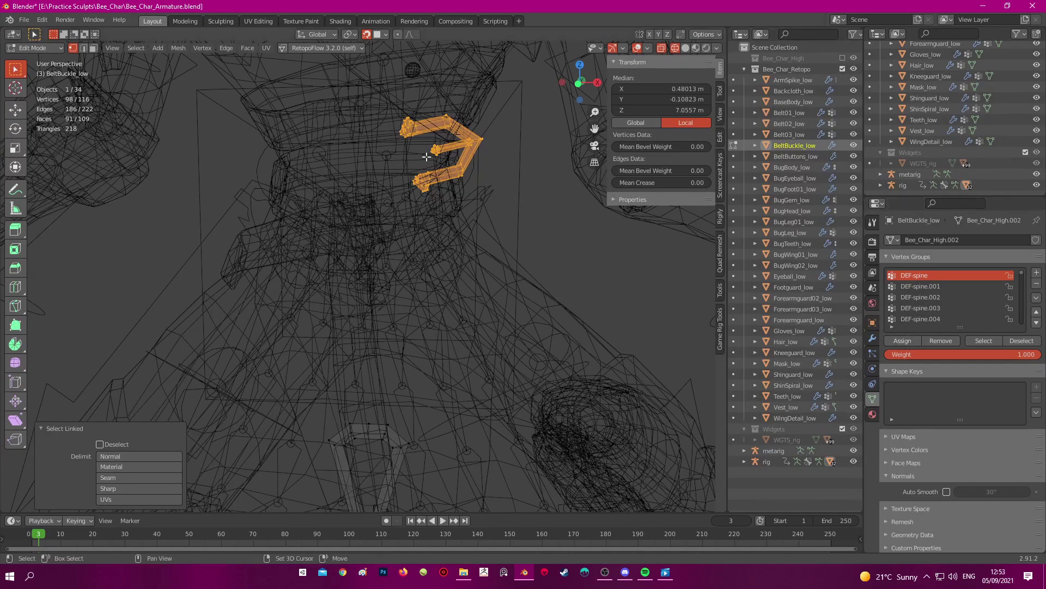
middle_click_drag(427, 157, 428, 192, "shift")
key("a")
left_click_drag(518, 111, 384, 240)
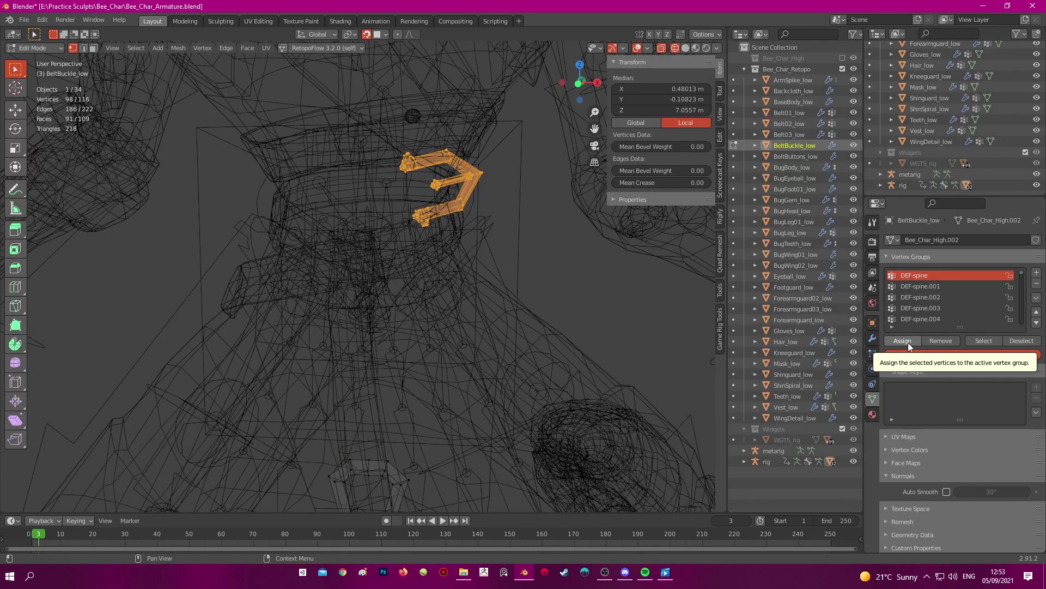
key("shift+z")
Switch the rig to Pose Mode and try moving the torso control to test how the buckle follows the belt
key("ctrl+Tab")
mouse_move(495, 321)
middle_mouse_down()
mouse_move(488, 261)
mouse_move(485, 319)
middle_mouse_up()
scroll(485, 319, "down", 5)
key("ctrl+Tab")
middle_click_drag(349, 309, 352, 303)
left_click(421, 215)
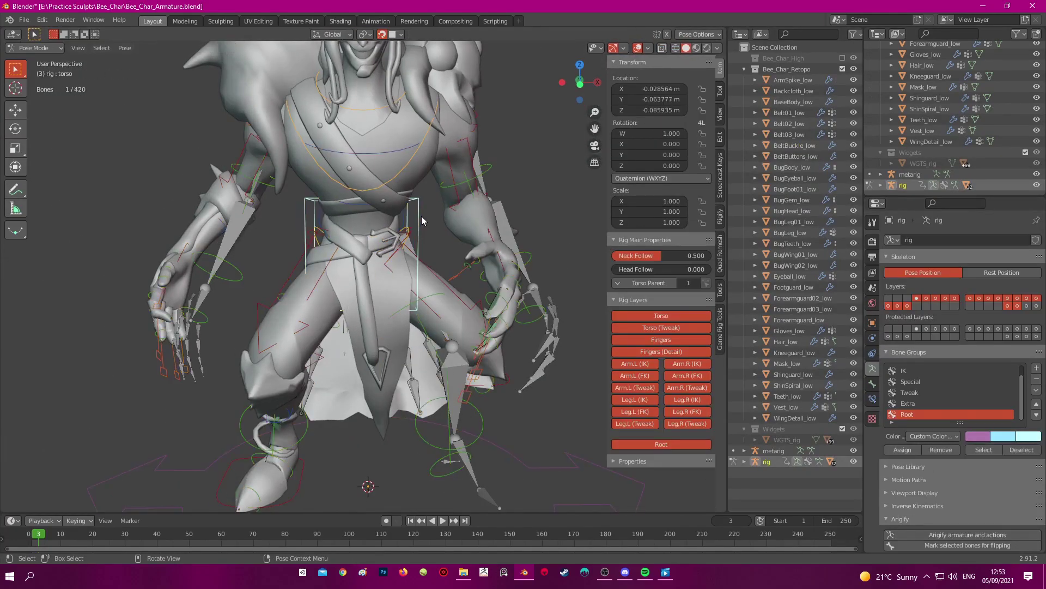
key("g")
left_click(410, 230)
scroll(410, 231, "up", 2)
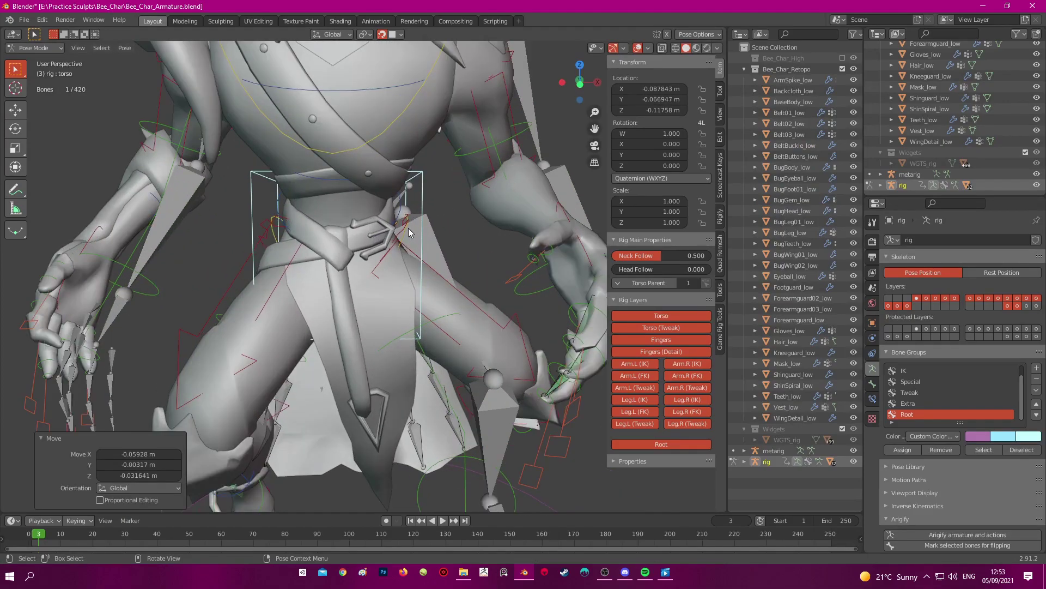
Rotate the torso control to test the buckle's deformation and clear the control's rotation
key("r")
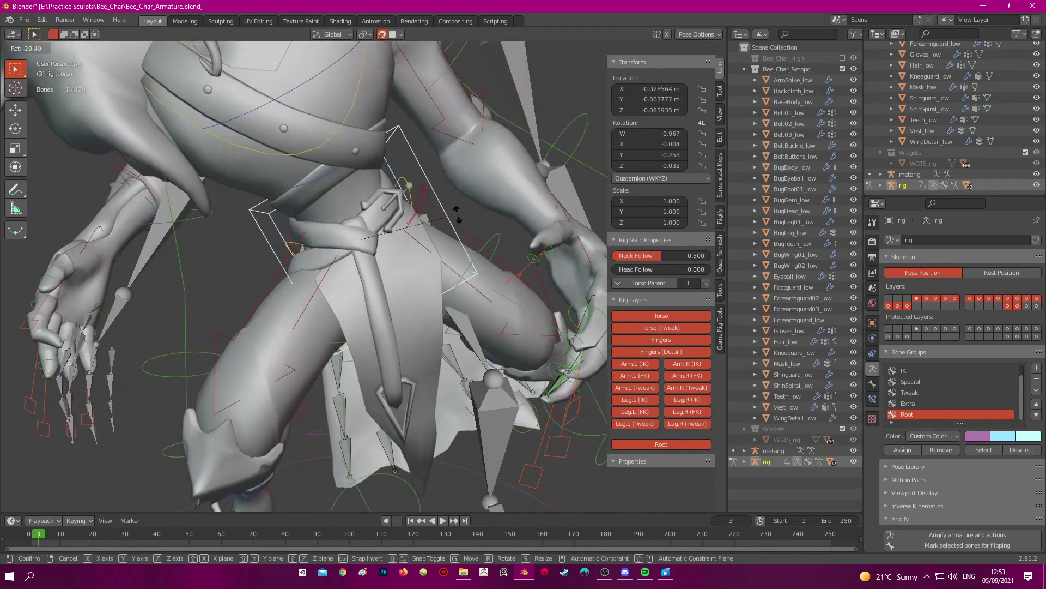
left_click(458, 238)
scroll(477, 253, "down", 4)
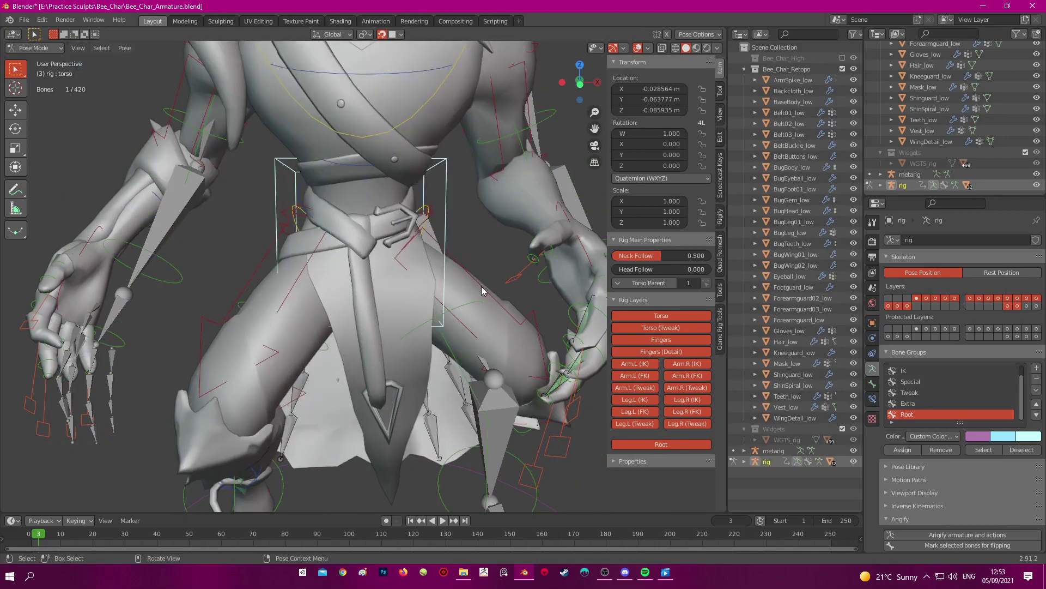
key("alt+r")
Rotate the raised left foot's heel control, foot_heel_ik.L, in the right orthographic view
middle_click_drag(358, 343, 558, 358)
left_click(561, 352)
key("KP_3")
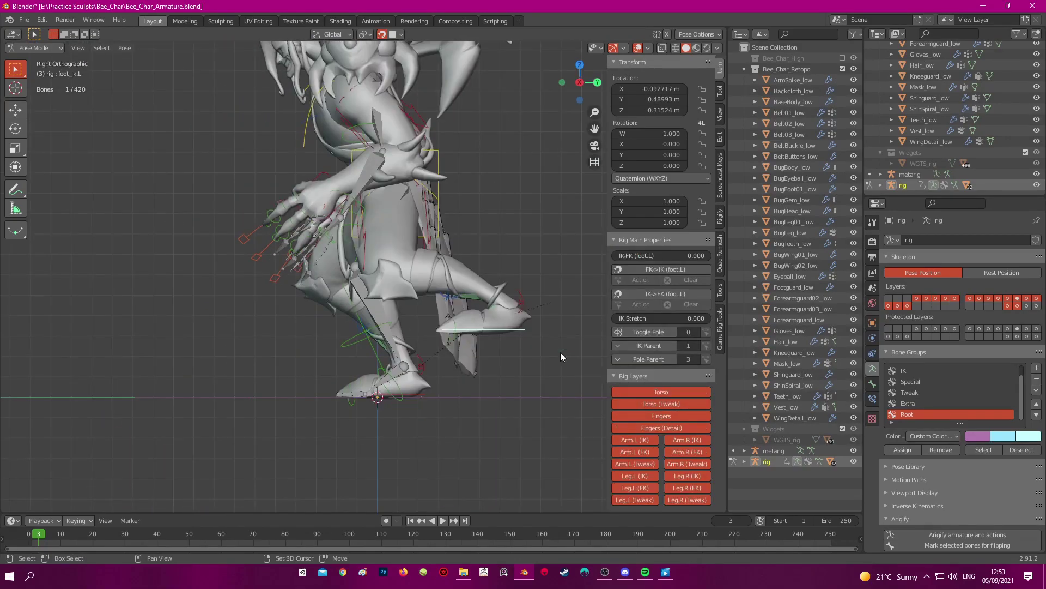
left_click(520, 300)
key("r")
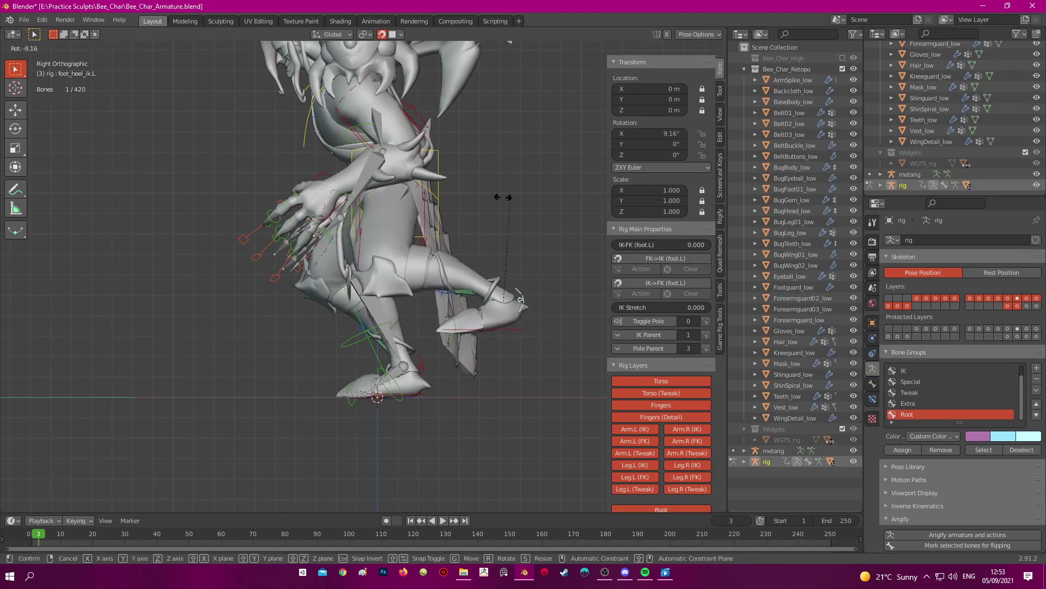
left_click(496, 207)
middle_click_drag(496, 207, 469, 333)
Rotate the head control to test how the head movement affects the bug on the shoulder
left_click(362, 107)
middle_click_drag(363, 107, 335, 166)
key("r")
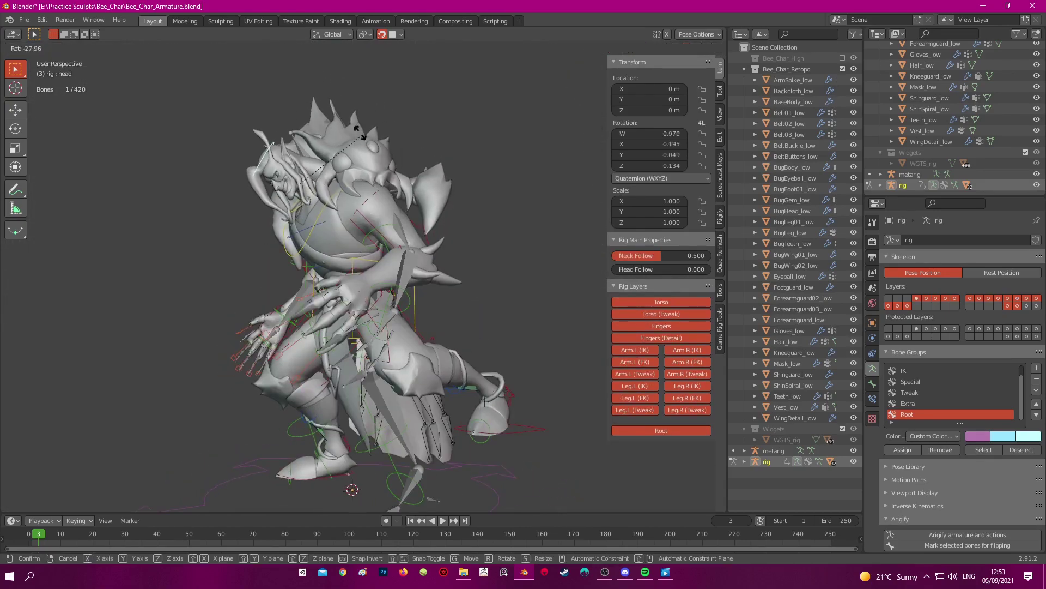
left_click(436, 260)
scroll(436, 261, "up", 5)
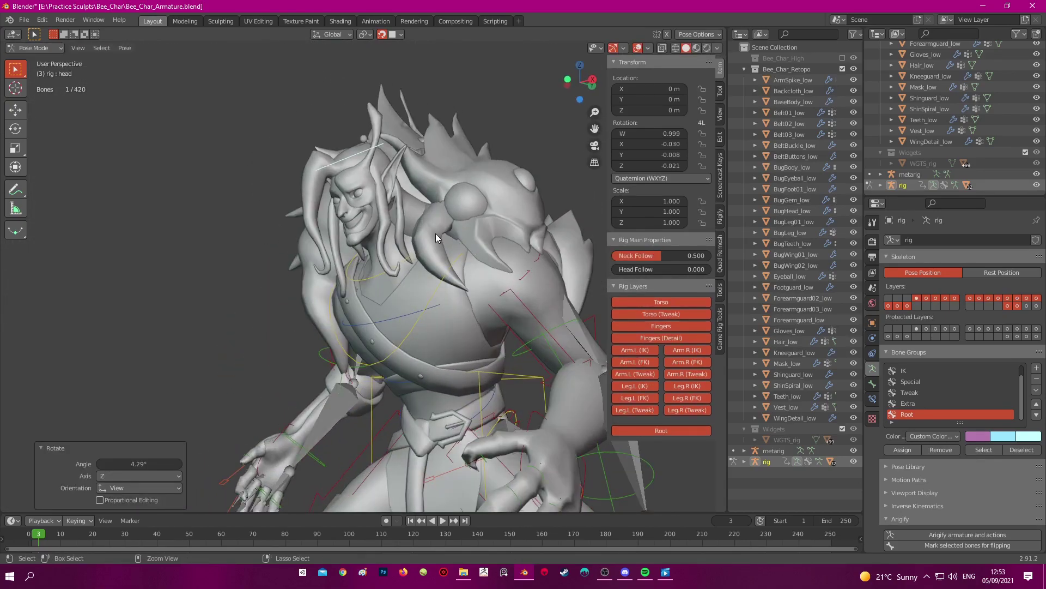
middle_click_drag(436, 234, 482, 229)
key("r")
left_click(449, 163)
middle_click_drag(449, 163, 441, 252)
scroll(471, 207, "down", 2)
scroll(441, 217, "up", 2)
Select all the bug meshes and WingDetail_low together in Edit Mode and remove their vertices from the DEF-spine.006 vertex group
key("ctrl+Tab")
key("a")
key("a")
left_click(447, 232)
scroll(448, 231, "up", 1)
key("Tab")
key("Tab")
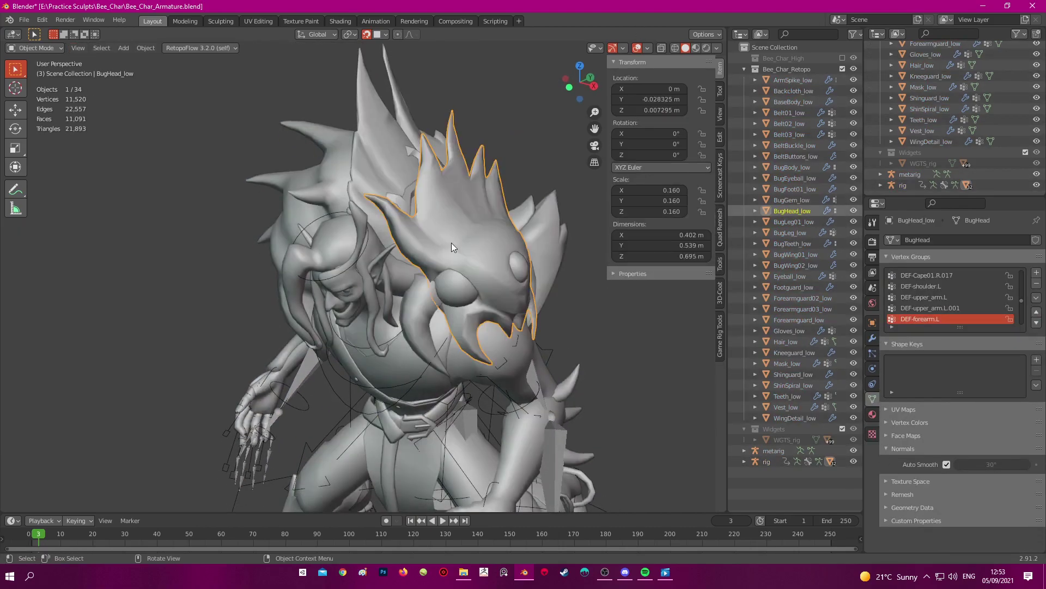
left_click(391, 168, "shift")
middle_click_drag(391, 167, 432, 167)
middle_click_drag(337, 177, 486, 217)
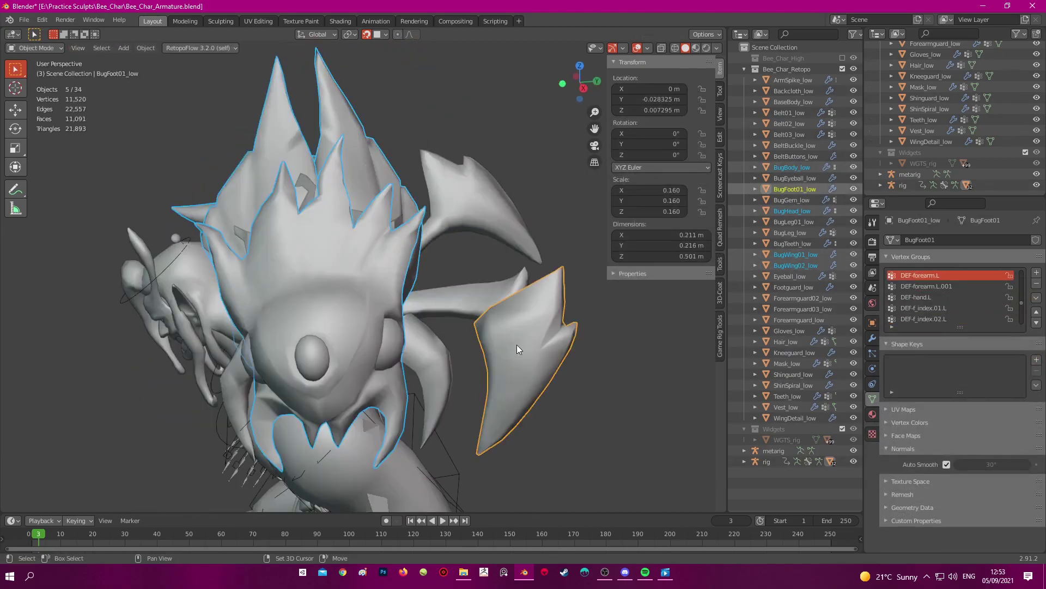
left_click(479, 252, "shift")
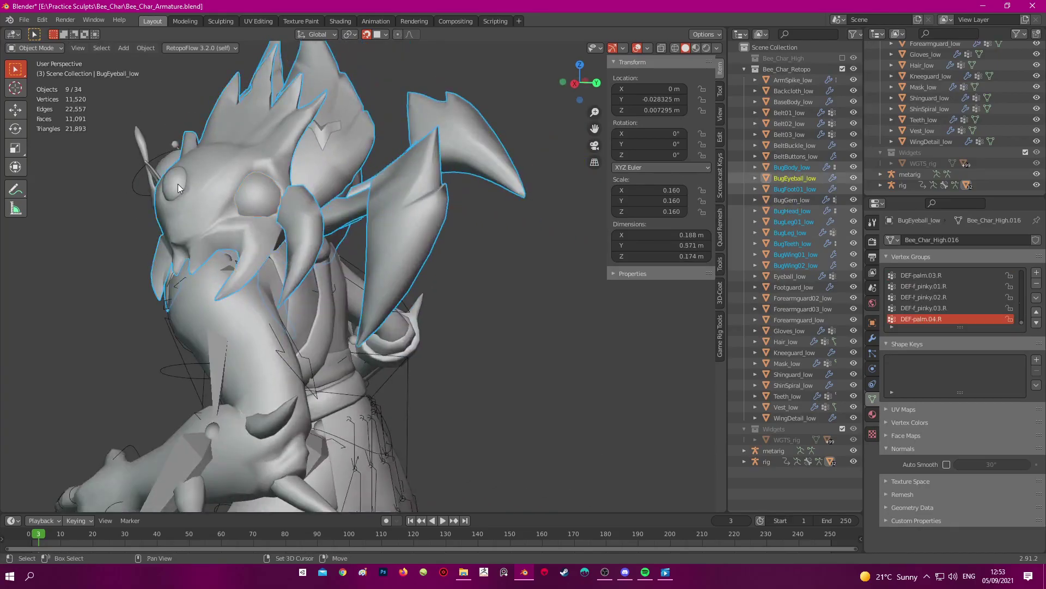
left_click(351, 146, "shift")
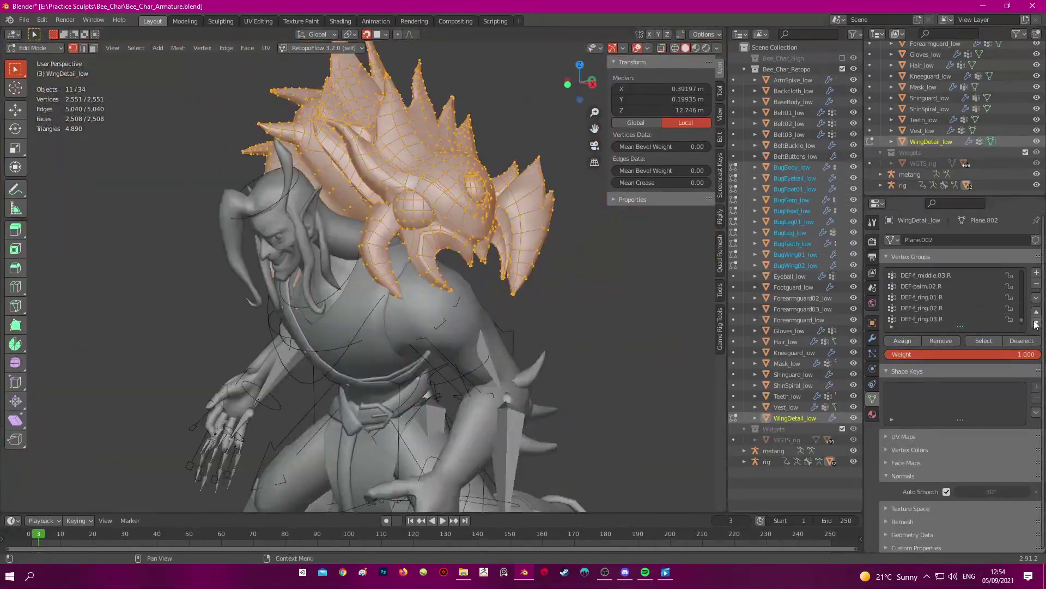
left_click(950, 308)
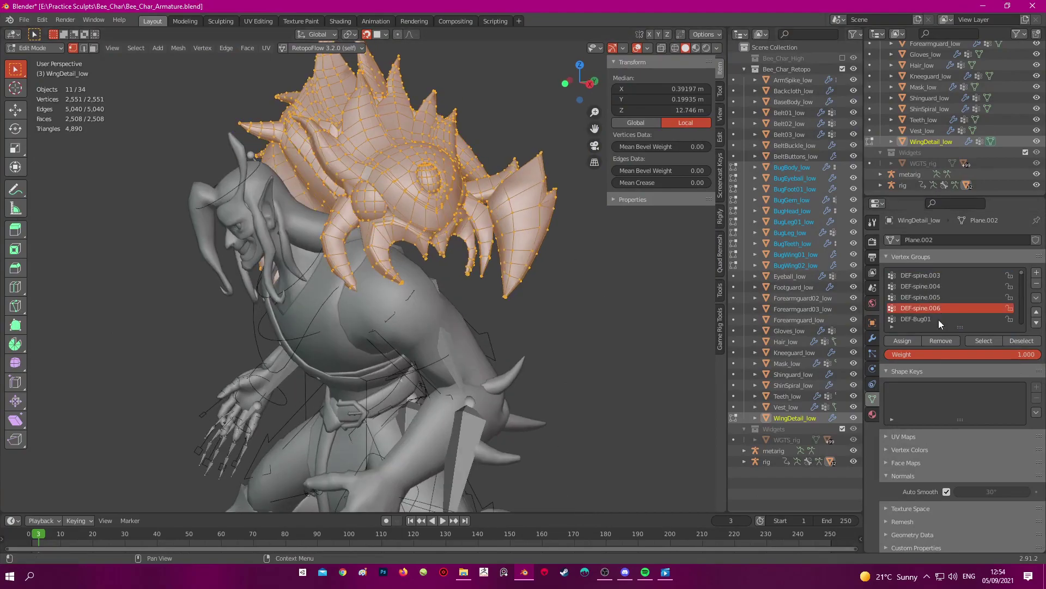
left_click(941, 341)
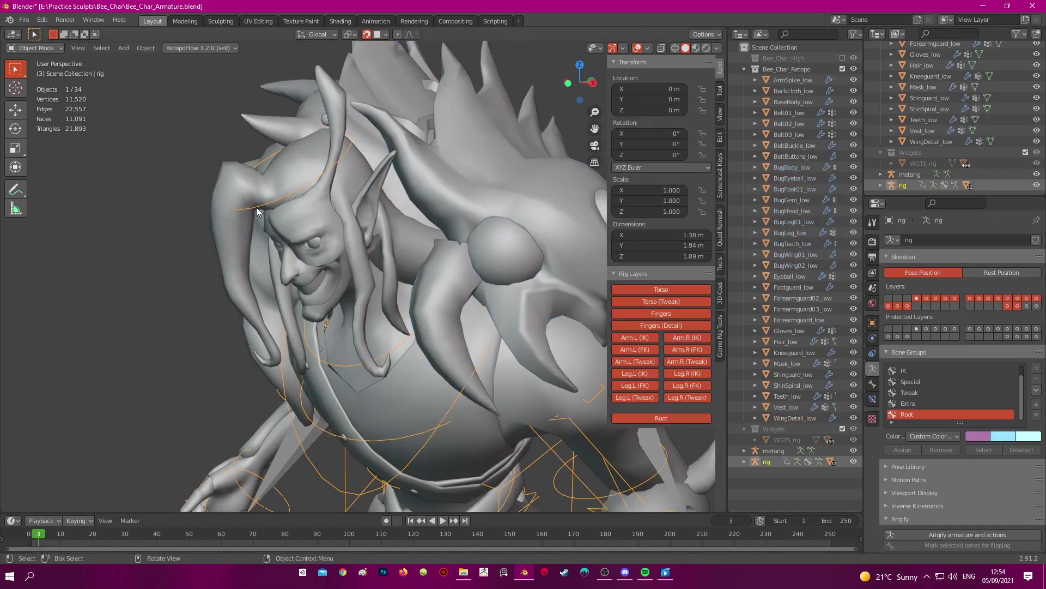
Rotate the head control by about -27.6° in Pose Mode to retest the bug meshes
key("r")
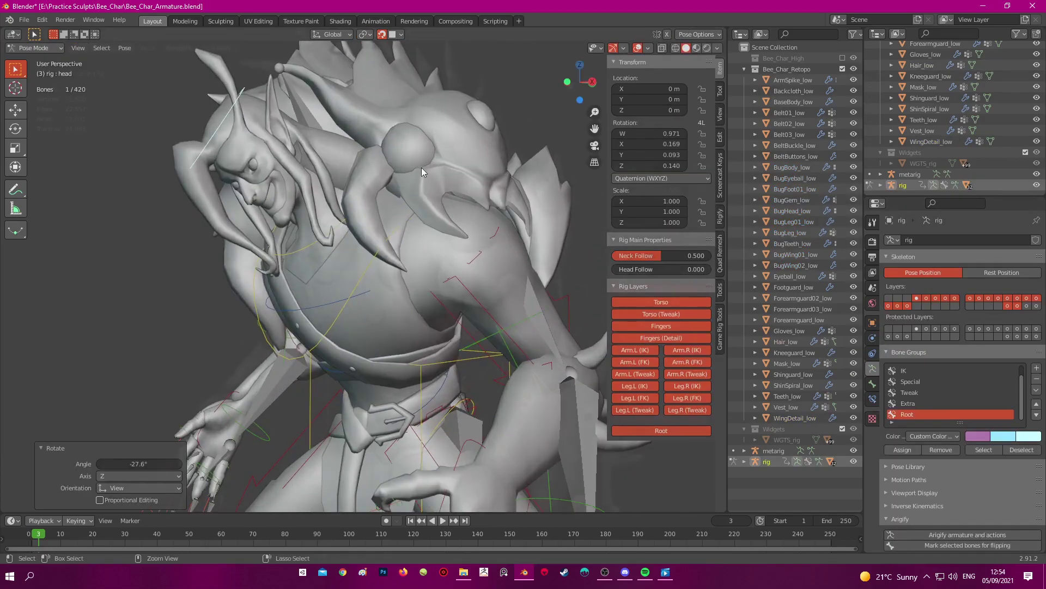
scroll(360, 218, "up", 5)
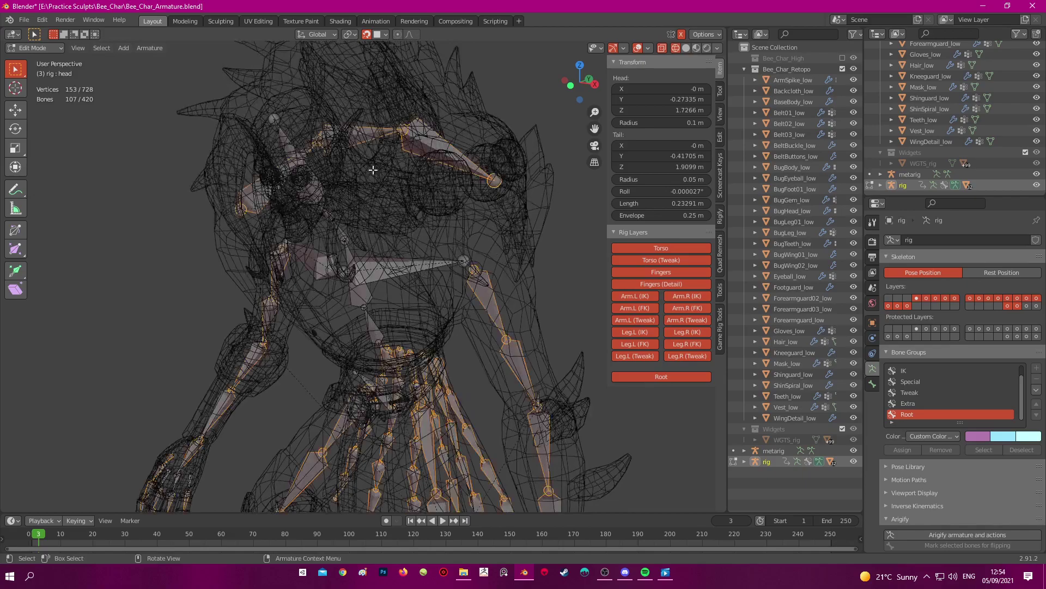
Try moving a bug bone in the rig's Edit Mode and undo the move
middle_click_drag(327, 163, 367, 177)
left_click(333, 138)
left_click(316, 198)
key("g")
left_click(325, 198)
key("ctrl+z")
Try rotating the DEF-Bug01 and DEF-Bug02 bones in Pose Mode to test their hierarchy
key("ctrl+Tab")
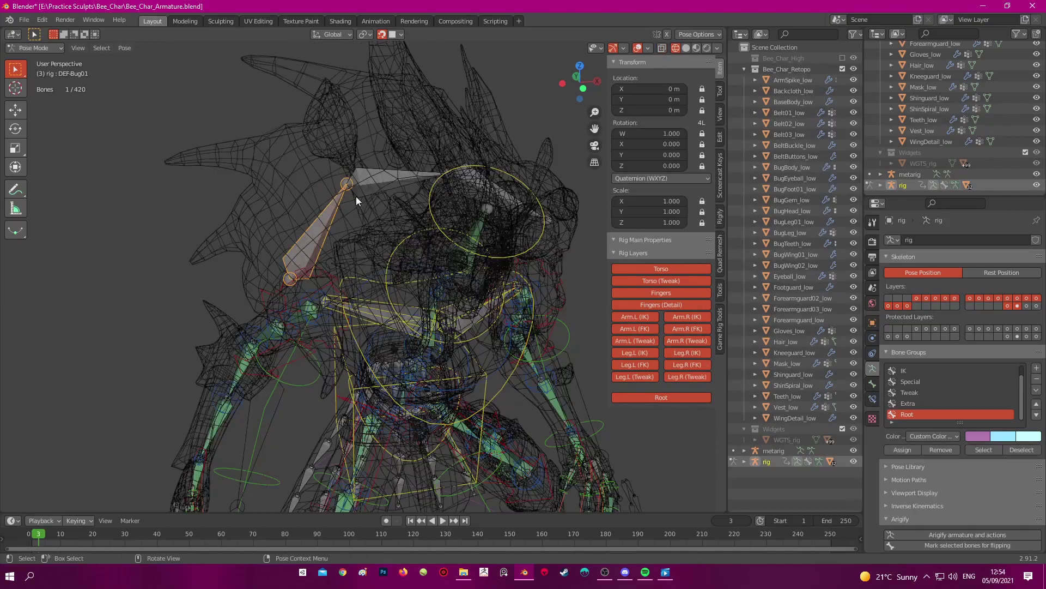
left_click(341, 245)
key("ctrl+z")
key("ctrl+Tab")
left_click(390, 182)
key("r")
key("Escape")
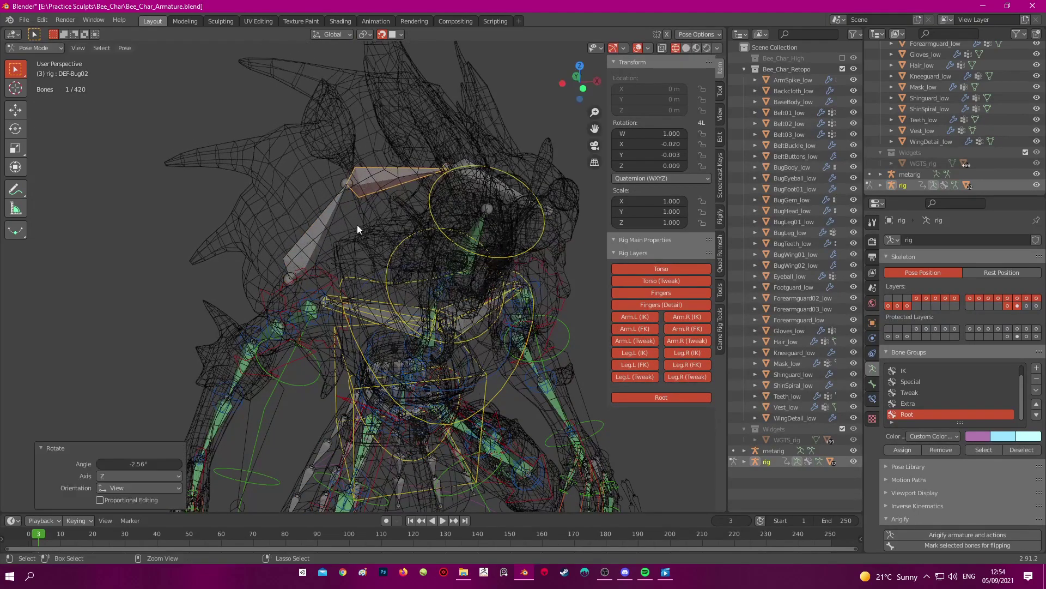
left_click(340, 217)
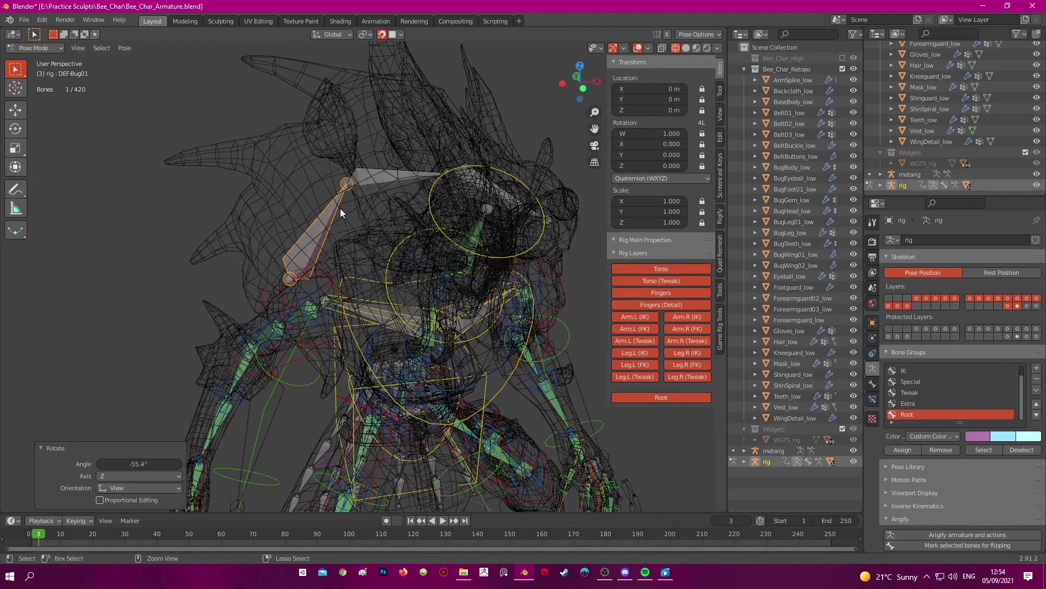
Select DEF-Bug02 in the rig's Edit Mode and examine its bone properties
key("Tab")
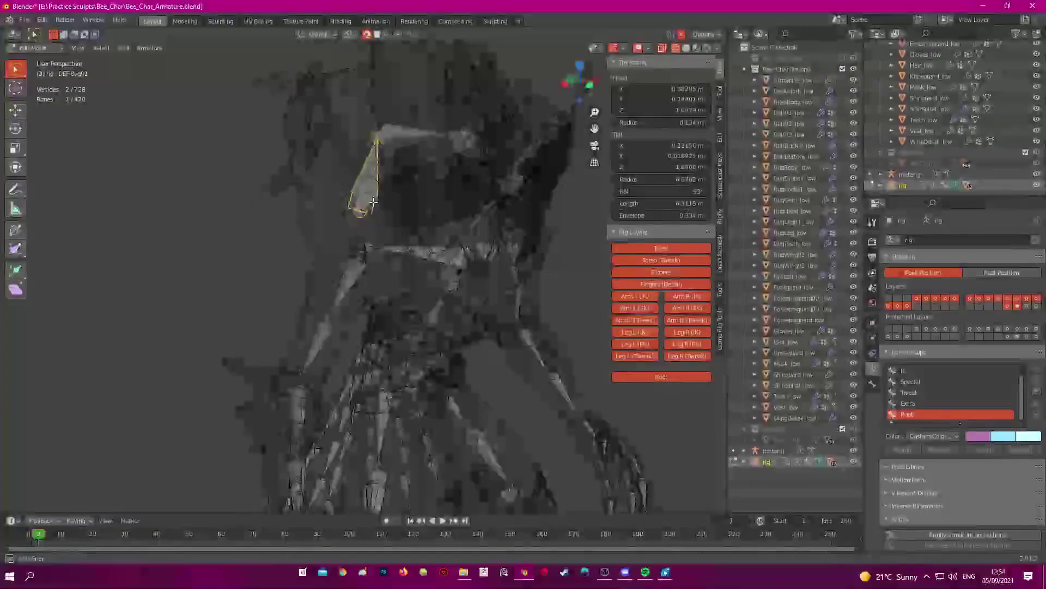
left_click(414, 132)
left_click(872, 384)
left_click(868, 369)
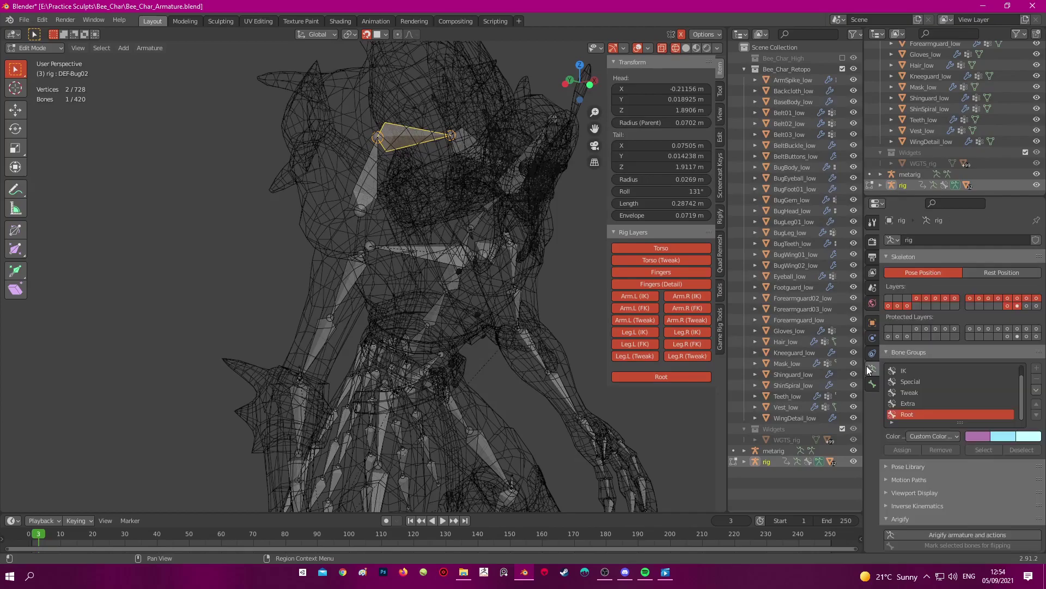
left_click(872, 384)
middle_click_drag(420, 245, 440, 237)
key("shift+z")
key("shift+z")
middle_click_drag(374, 216, 316, 224)
Select the chest bone DEF-spine.003 and examine its name and parent relations
left_click(388, 222)
scroll(385, 213, "up", 5)
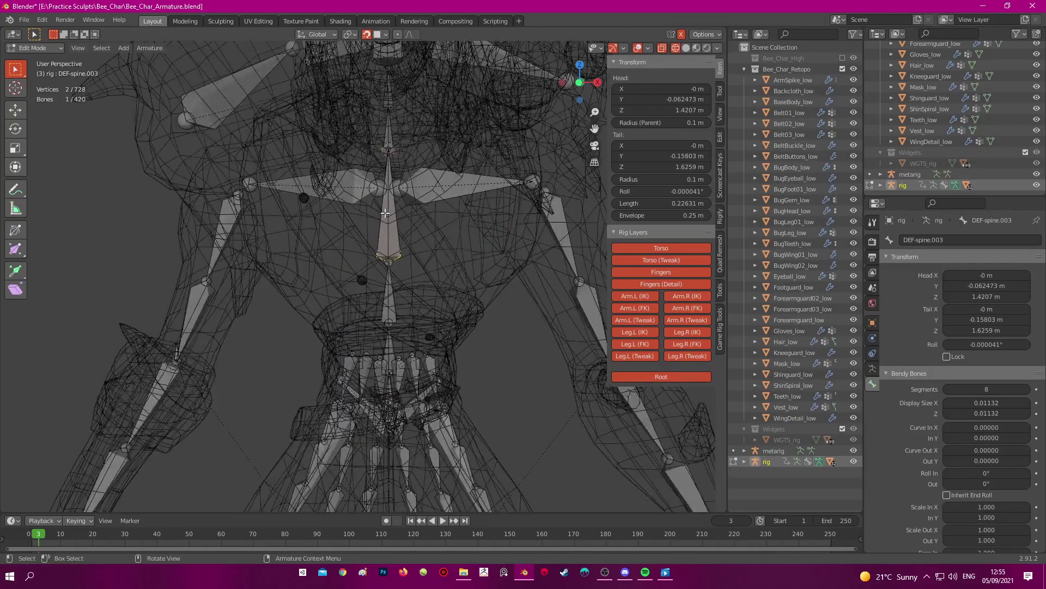
middle_click_drag(385, 213, 430, 224)
left_click(873, 369)
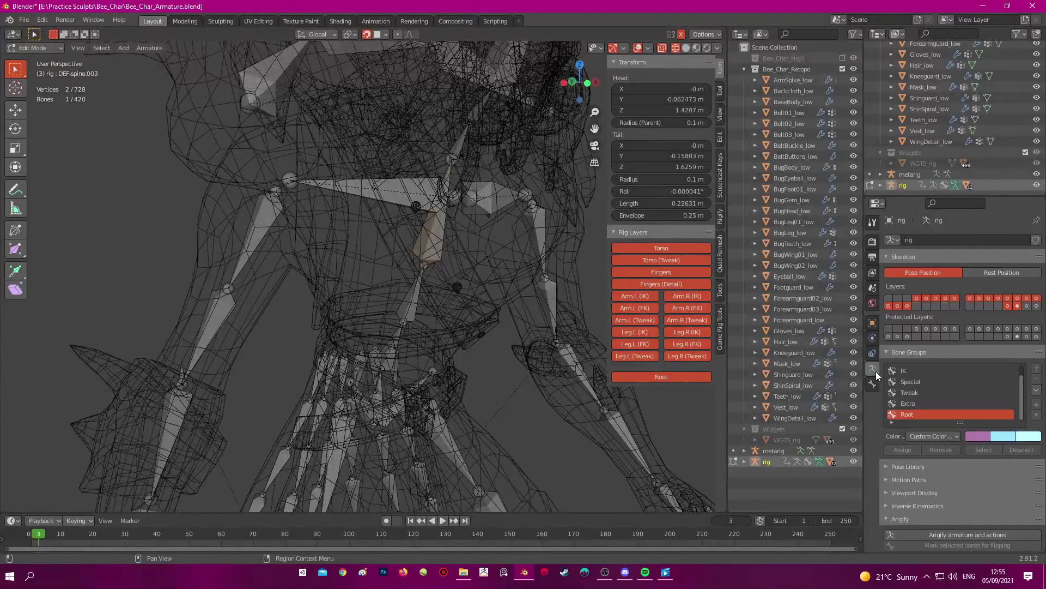
left_click(872, 384)
scroll(904, 404, "down", 12)
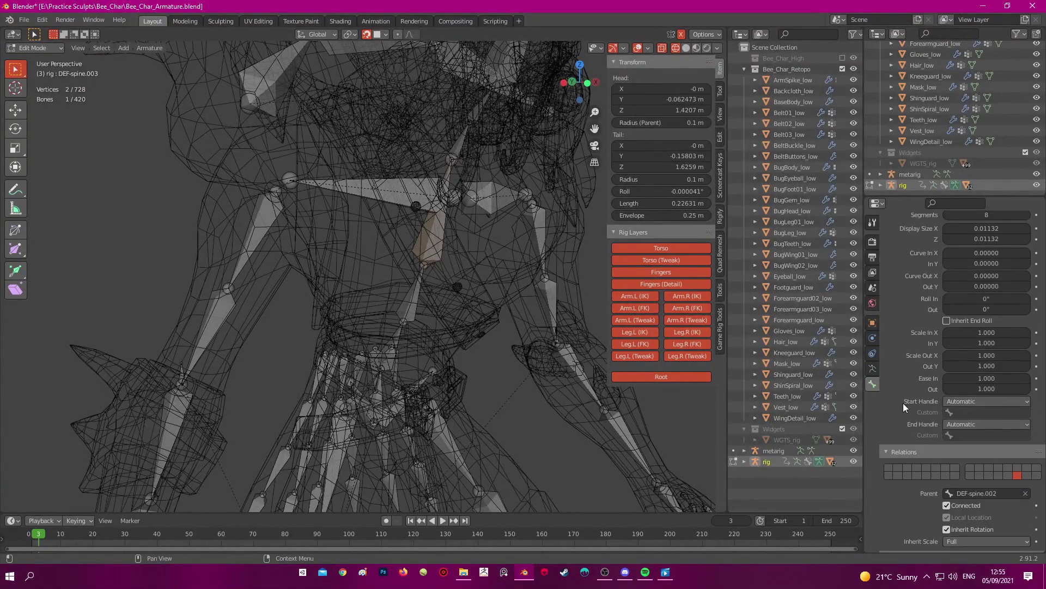
Set the parent of the DEF-Bug01 bone to DEF-spine.003
middle_click_drag(373, 176, 366, 190)
left_click(266, 112)
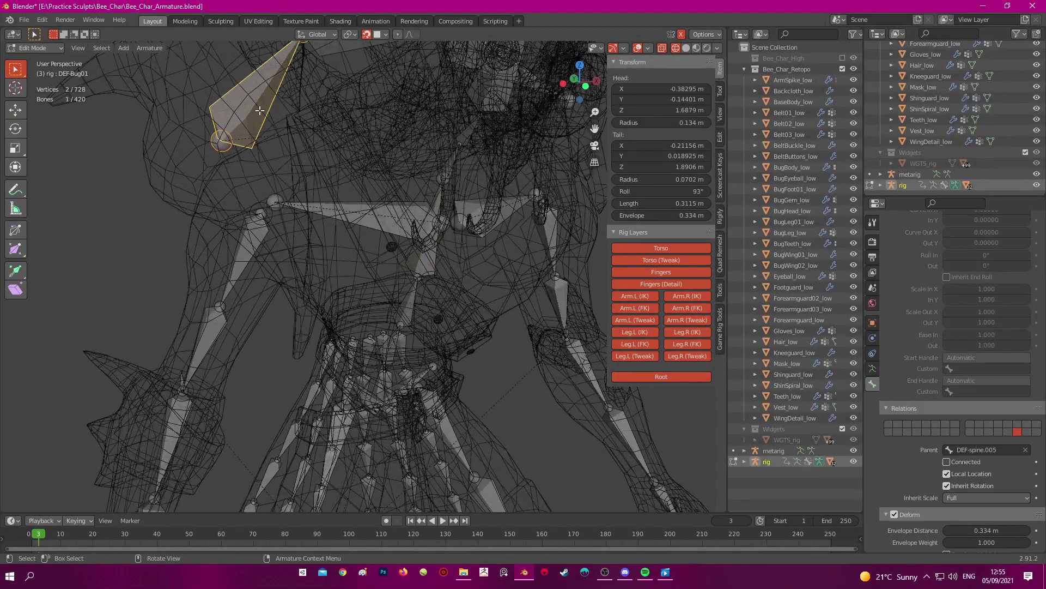
scroll(531, 263, "down", 1)
middle_click_drag(530, 264, 471, 222)
mouse_move(414, 146)
middle_mouse_down()
mouse_move(406, 154)
mouse_move(424, 164)
middle_mouse_up()
left_click(432, 154)
left_click(283, 138)
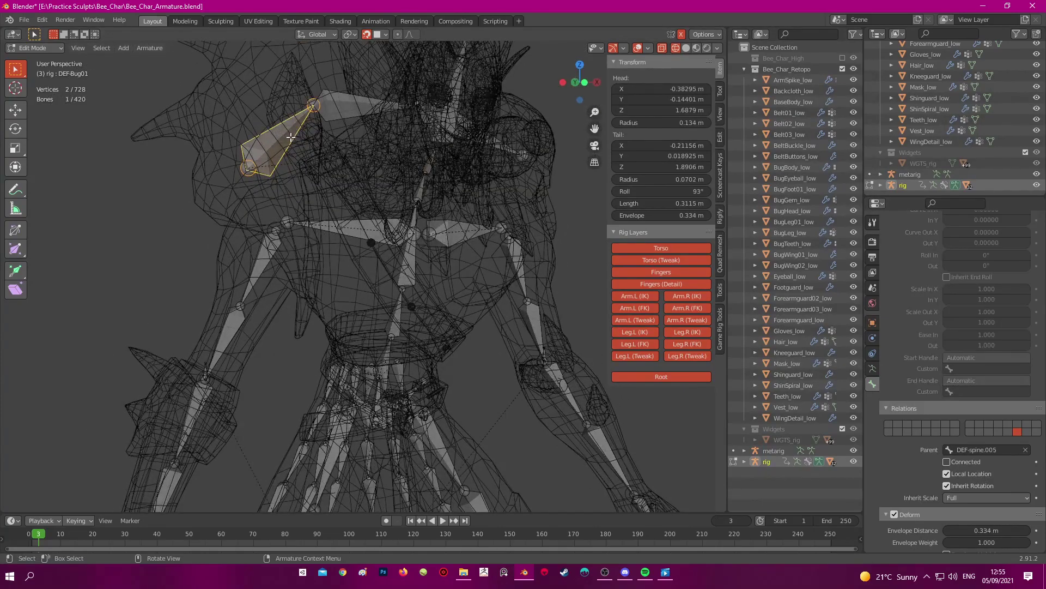
left_click(981, 449)
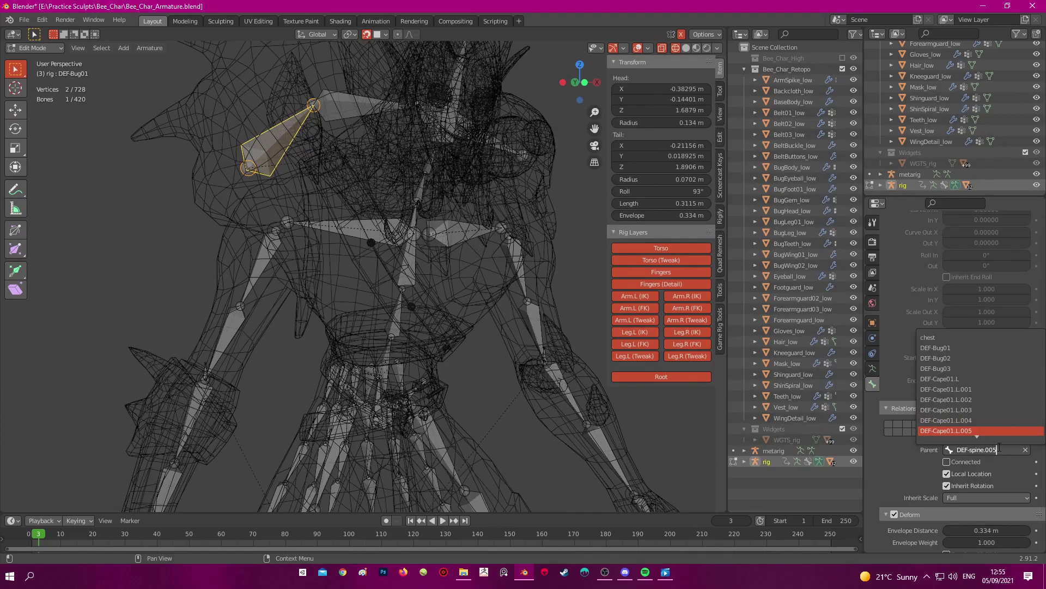
left_click(952, 338)
scroll(437, 316, "down", 1)
Rotate the neck control in Pose Mode to test the bug's independence from it, and clear the neck's rotation
key("Tab")
mouse_move(467, 330)
middle_mouse_down()
mouse_move(479, 351)
mouse_move(459, 314)
middle_mouse_up()
key("shift+z")
key("shift+z")
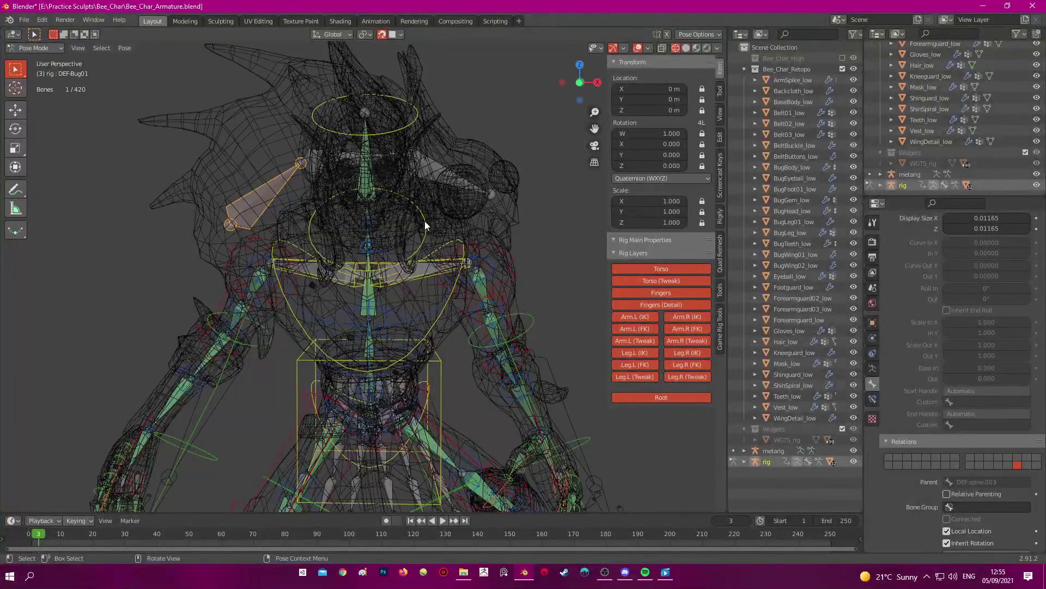
left_click(424, 221)
key("shift+z")
key("r")
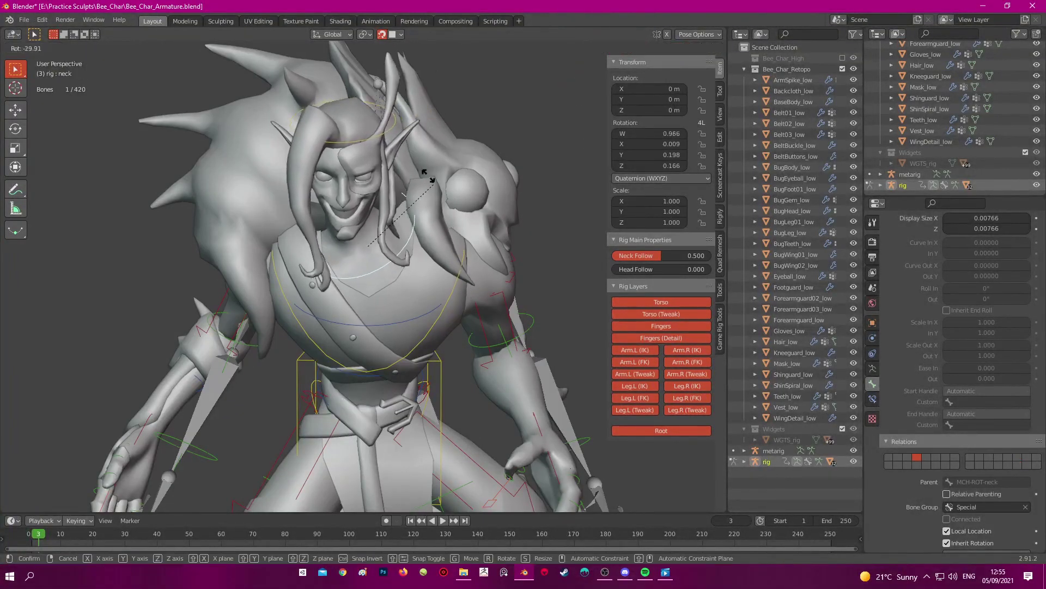
left_click(418, 242)
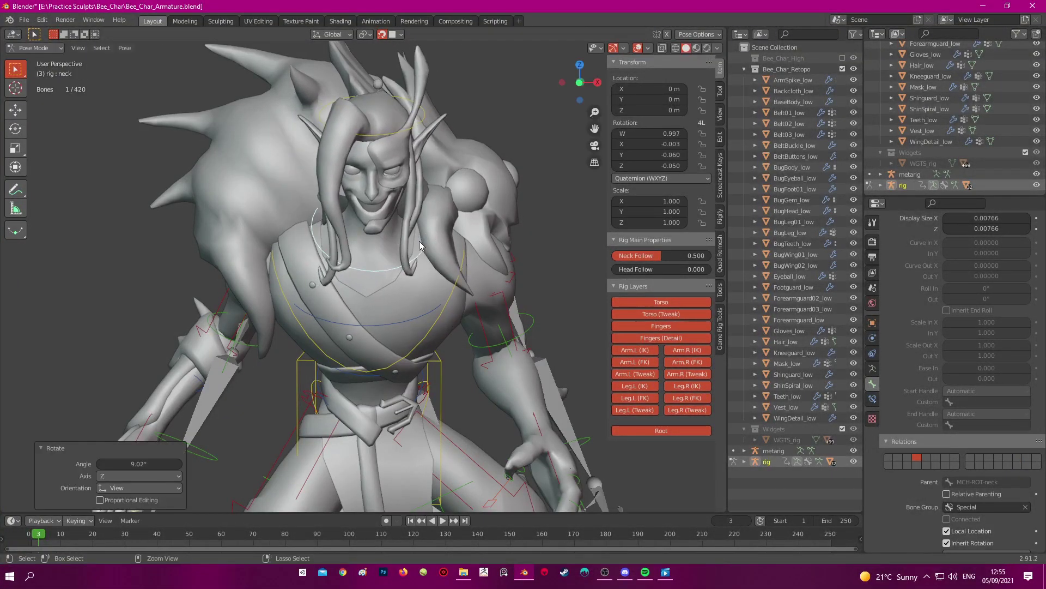
key("alt+r")
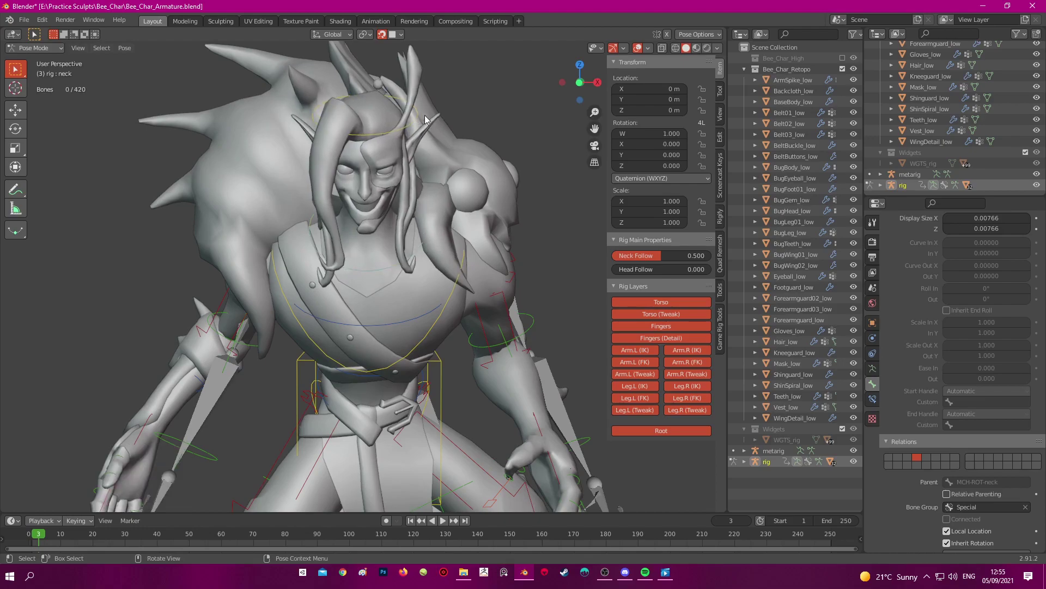
Rotate the head control in Pose Mode to test whether the shoulder bug follows it
left_click(414, 116)
key("r")
left_click(440, 141)
key("r")
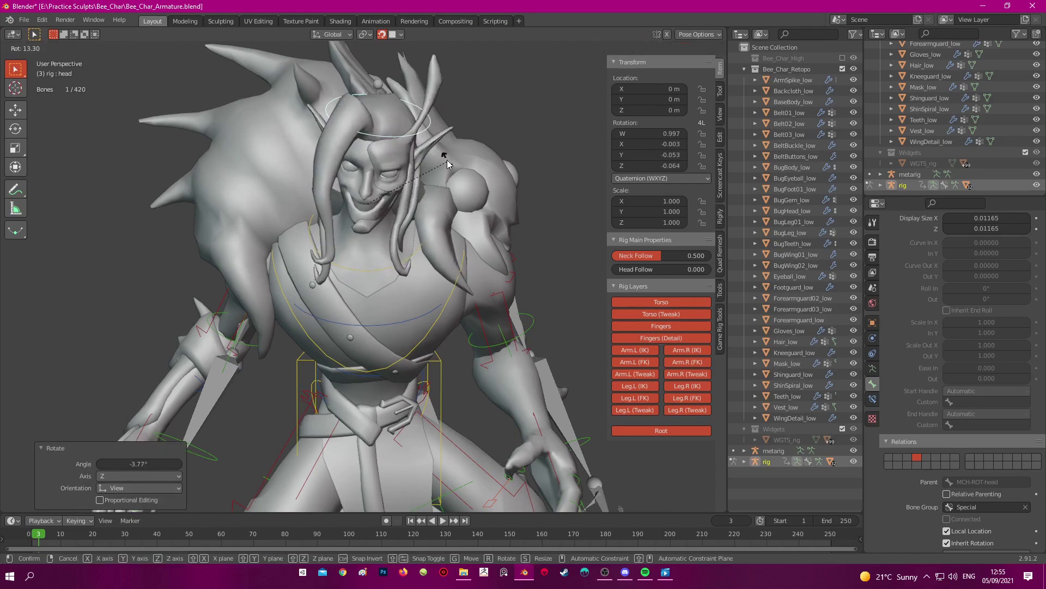
left_click(450, 177)
middle_click_drag(450, 181, 349, 190)
In Object Mode, select BugHead, BugTeeth, BugBody, BugWing01, WingDetail and BugEyeball together for editing
key("ctrl+Tab")
left_click(413, 179)
key("Tab")
middle_click_drag(413, 179, 455, 199)
key("Tab")
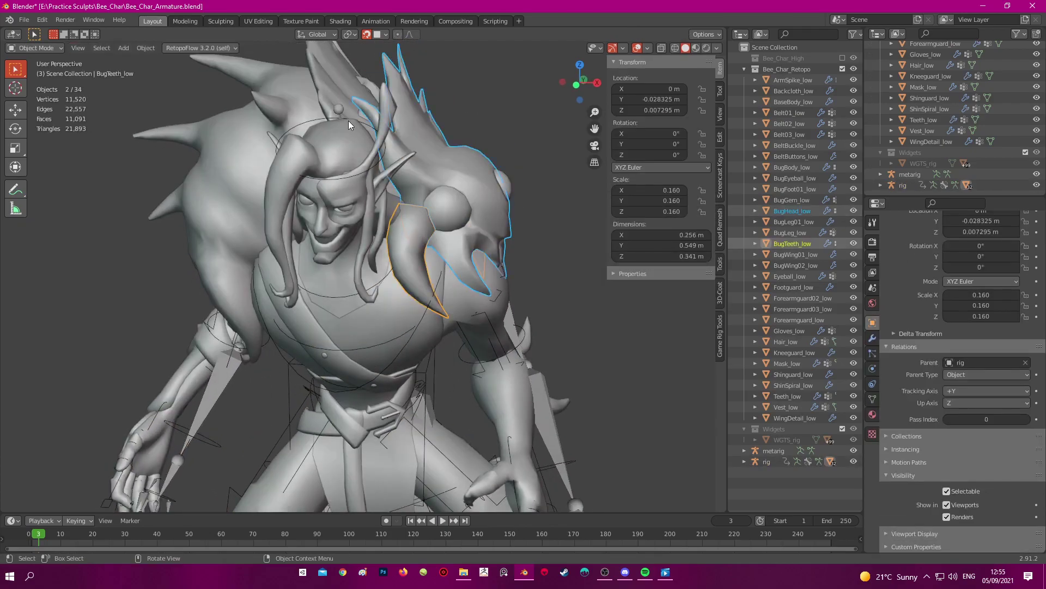
middle_click_drag(348, 120, 327, 112)
left_click(261, 136, "shift")
key("Tab")
key("Tab")
middle_click_drag(376, 88, 408, 116)
left_click(408, 116, "shift")
left_click(393, 109, "shift")
left_click(466, 225, "shift")
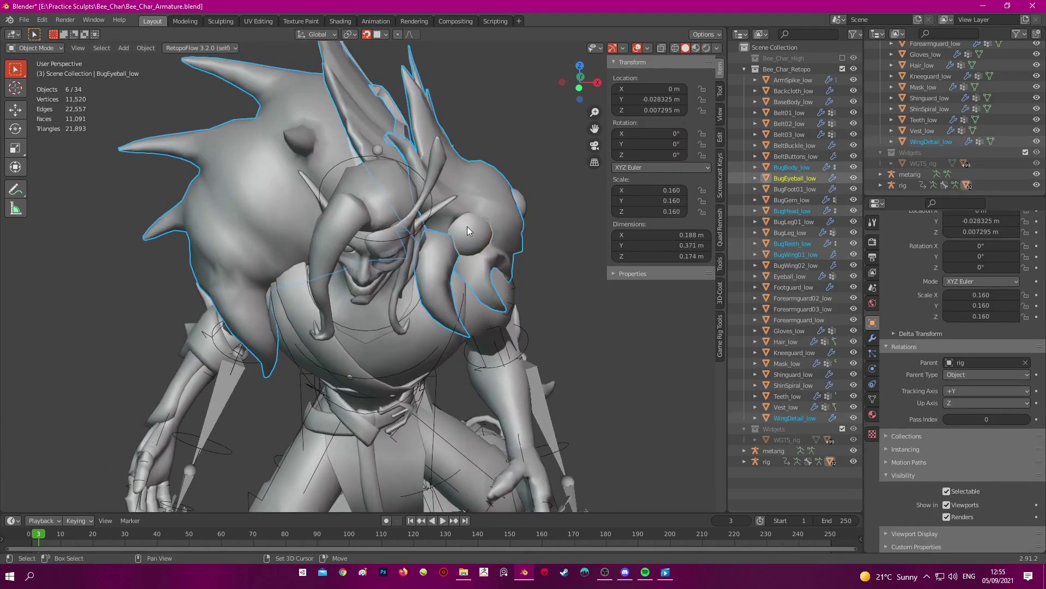
key("Tab")
Add BugGem, BugFoot01 and BugWing02 to the selected bug meshes and enter Edit Mode with all their vertices selected
middle_click_drag(466, 224, 430, 191)
key("Tab")
left_click(479, 170, "shift")
key("Tab")
key("Tab")
left_click(483, 177, "shift")
key("Tab")
middle_click_drag(515, 210, 526, 288)
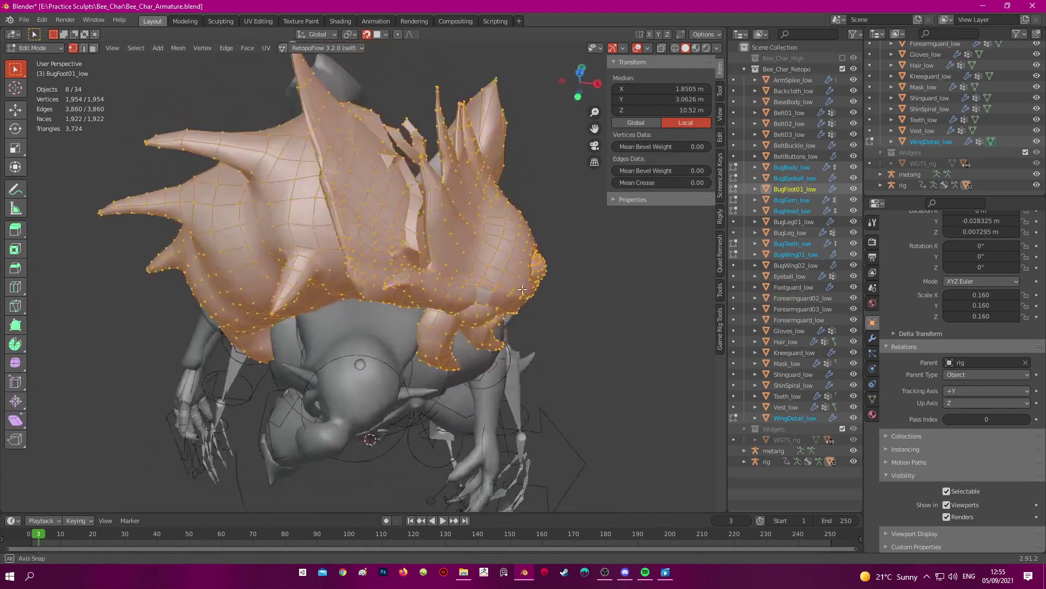
key("Tab")
left_click(349, 98, "shift")
key("Tab")
middle_click_drag(420, 234, 495, 216)
Save the file and select the DEF-spine.004 vertex group of BugWing02 among the bug meshes in Edit Mode
key("ctrl+s")
left_click(872, 399)
scroll(916, 312, "up", 5)
scroll(916, 312, "up", 5)
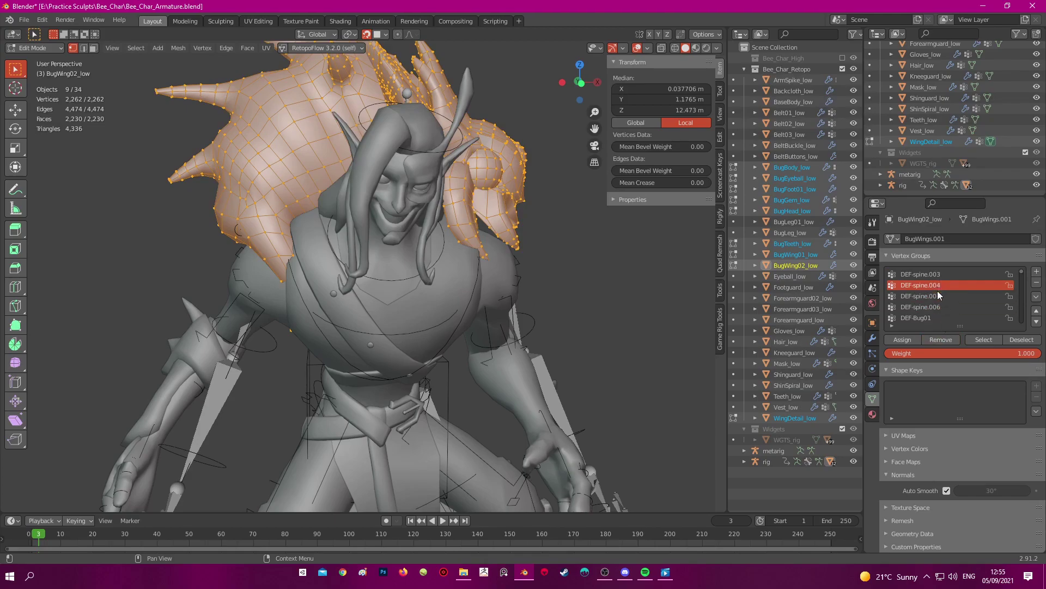
left_click(942, 286)
key("Tab")
Rotate the rig's head control in Pose Mode and check the bug's response and bones in wireframe
left_click(305, 322)
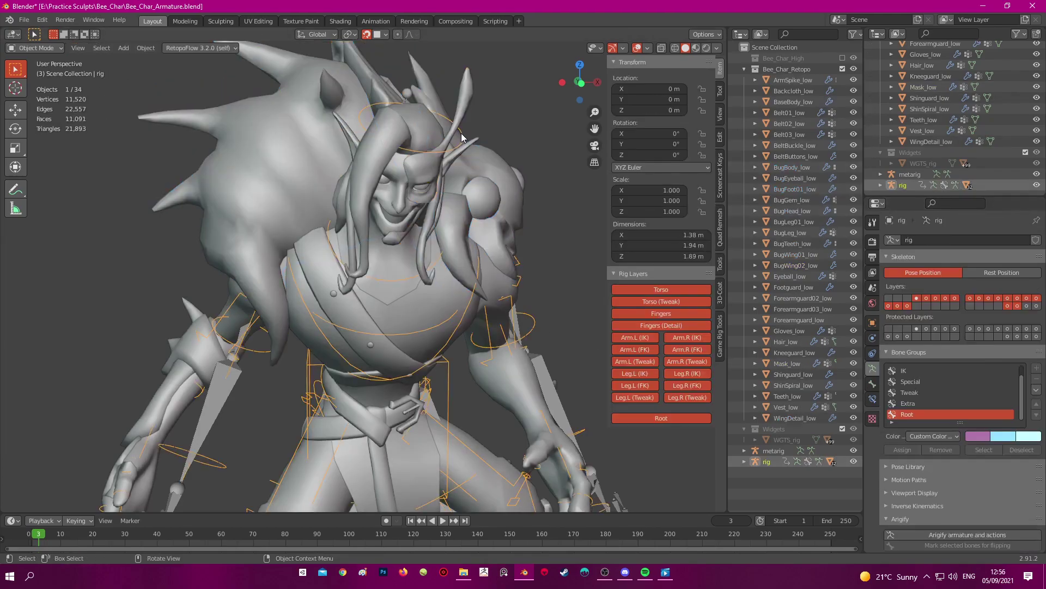
key("ctrl+Tab")
key("r")
left_click(450, 137)
middle_click_drag(449, 134, 430, 139)
scroll(429, 140, "up", 2)
key("shift+z")
scroll(431, 152, "down", 2)
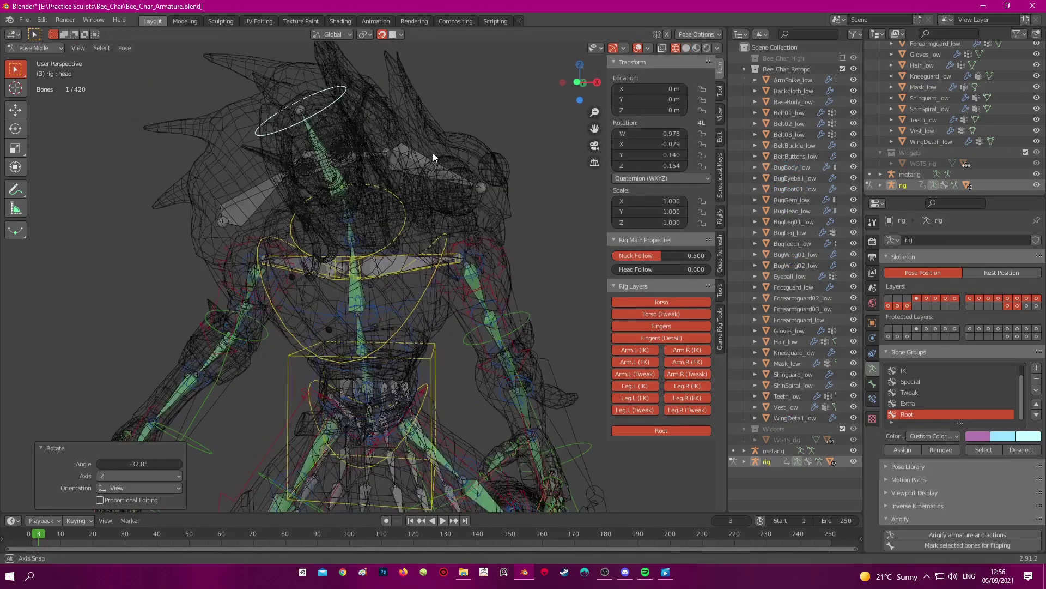
Rotate the neck, chest and head controls in solid view to test how the shoulder bug deforms
key("shift+z")
scroll(429, 164, "up", 2)
left_click(421, 211)
key("r")
left_click(427, 196)
left_click(468, 262)
key("r")
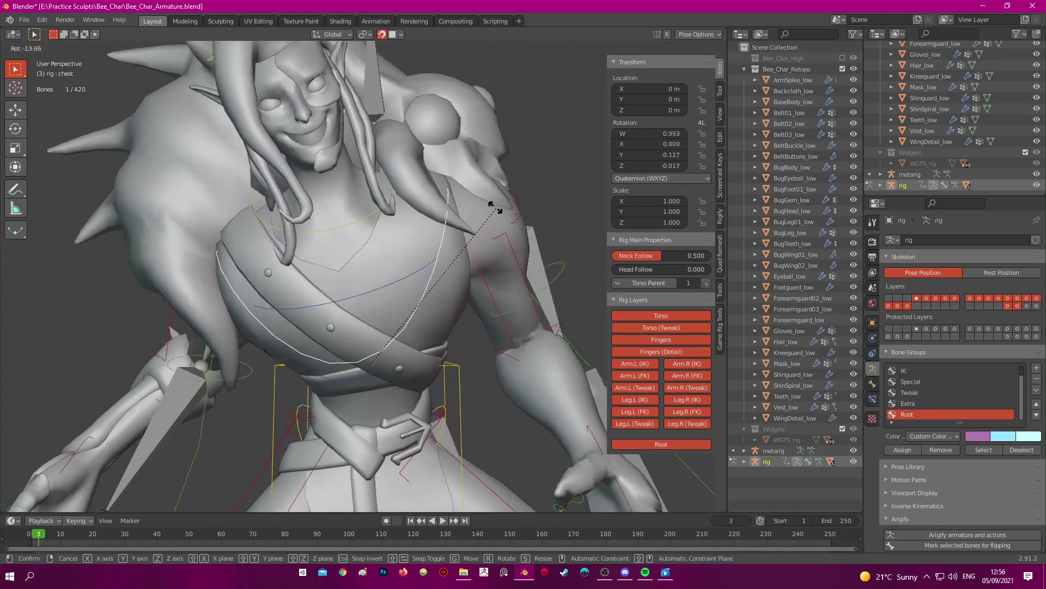
left_click(493, 277)
scroll(441, 207, "down", 2)
left_click(378, 119)
key("r")
left_click(436, 163)
Check BugBody_low's DEF-spine.006 weights in Weight Paint Mode and remove its vertices from the DEF-spine.005 group
key("ctrl+Tab")
left_click(341, 145)
key("ctrl+Tab")
scroll(355, 163, "up", 3)
scroll(908, 312, "up", 1)
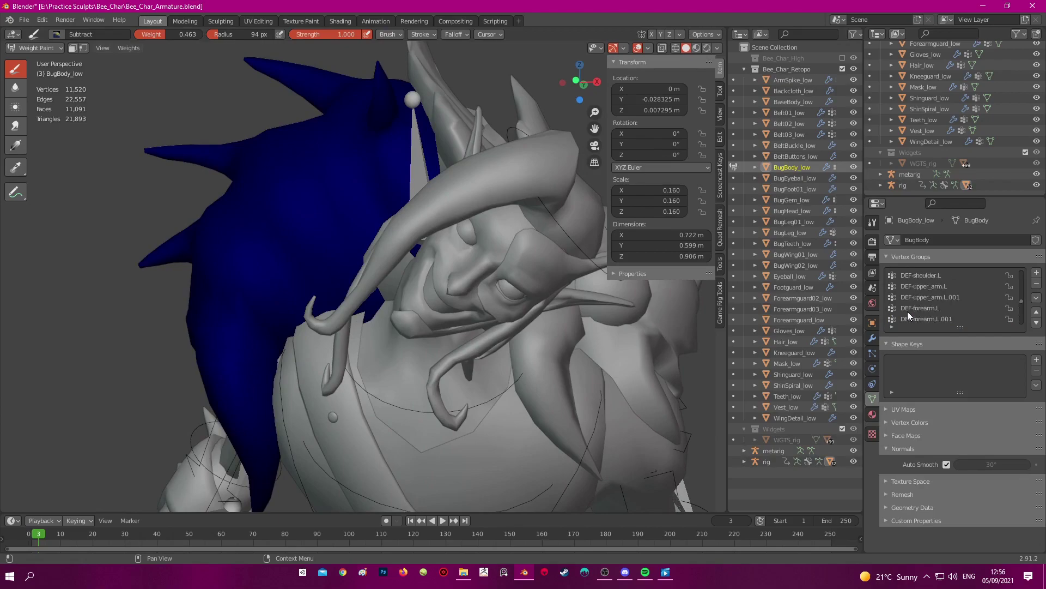
scroll(948, 272, "down", 6, "ctrl")
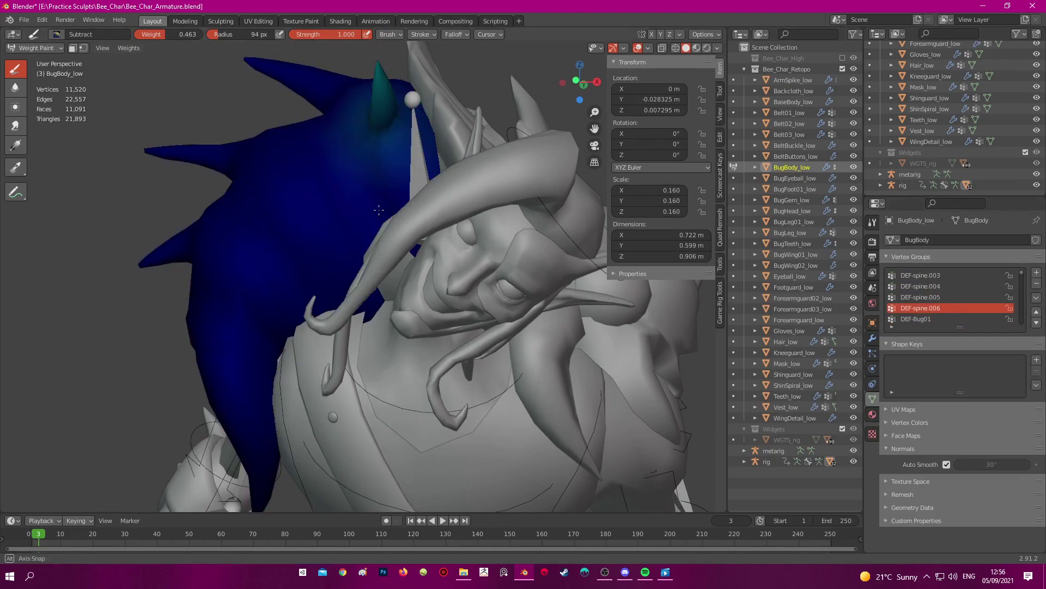
key("Tab")
middle_click_drag(487, 229, 490, 239)
left_click(946, 341)
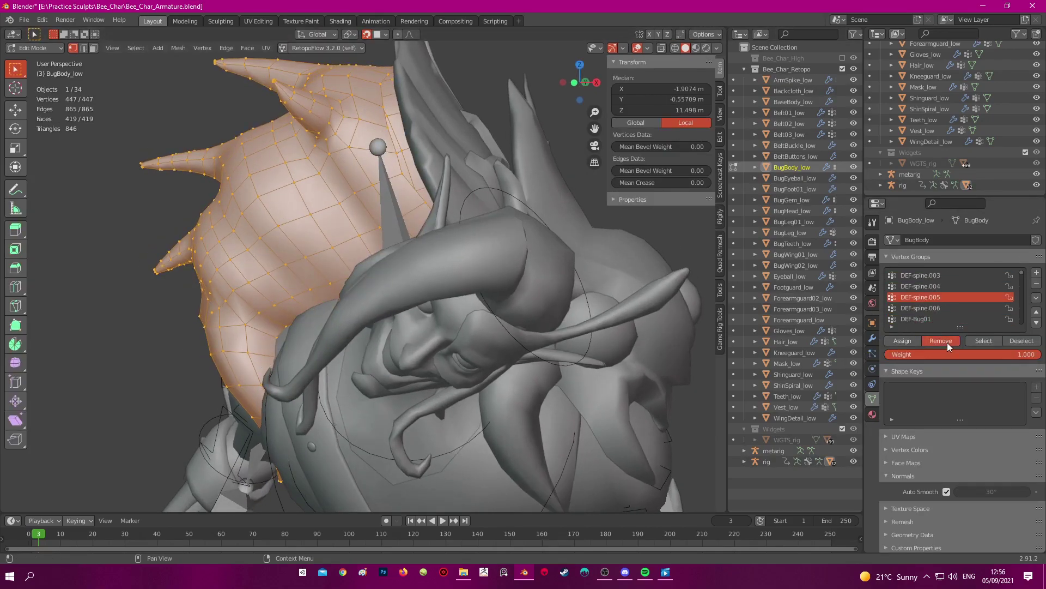
key("Tab")
Remove all BugWing01_low vertices from the upper-spine vertex group that should not influence the wings
key("ctrl+Tab")
scroll(491, 240, "down", 3)
left_click(420, 172)
key("ctrl+Tab")
middle_click_drag(422, 174, 377, 176)
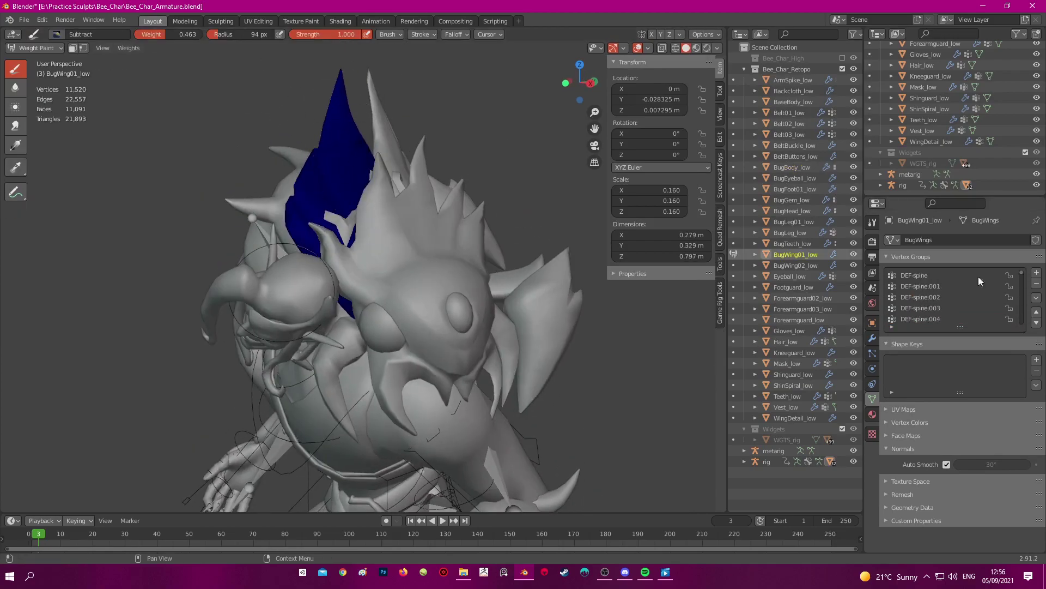
middle_click_drag(316, 213, 306, 239)
key("Tab")
left_click(938, 309)
left_click(944, 341)
key("Tab")
Examine the next shoulder-bug mesh's spine vertex-group weights in Weight Paint Mode
mouse_move(488, 260)
middle_mouse_down()
mouse_move(491, 245)
mouse_move(512, 236)
mouse_move(504, 256)
mouse_move(485, 251)
mouse_move(518, 142)
middle_mouse_up()
key("ctrl+Tab")
left_click(484, 229)
key("ctrl+Tab")
scroll(921, 312, "down", 2)
left_click(922, 318)
key("Tab")
key("Tab")
Check BugTeeth_low's DEF-spine.006 weights and select its DEF-spine.005 vertex group in Edit Mode
key("ctrl+Tab")
left_click(408, 238)
key("ctrl+Tab")
key("Tab")
key("Tab")
scroll(946, 281, "up", 1)
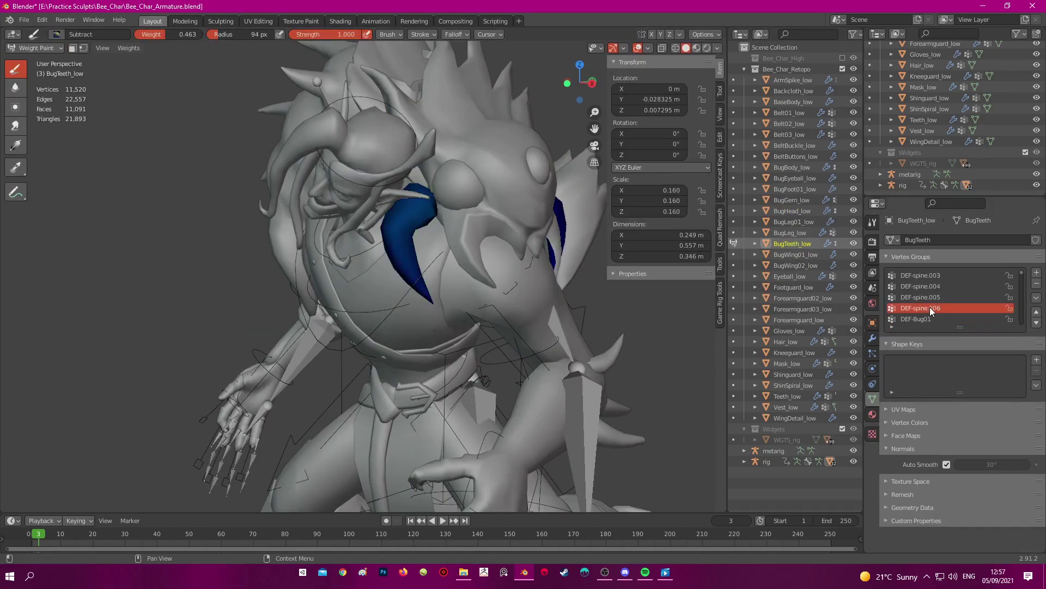
key("Tab")
middle_click_drag(701, 267, 703, 244)
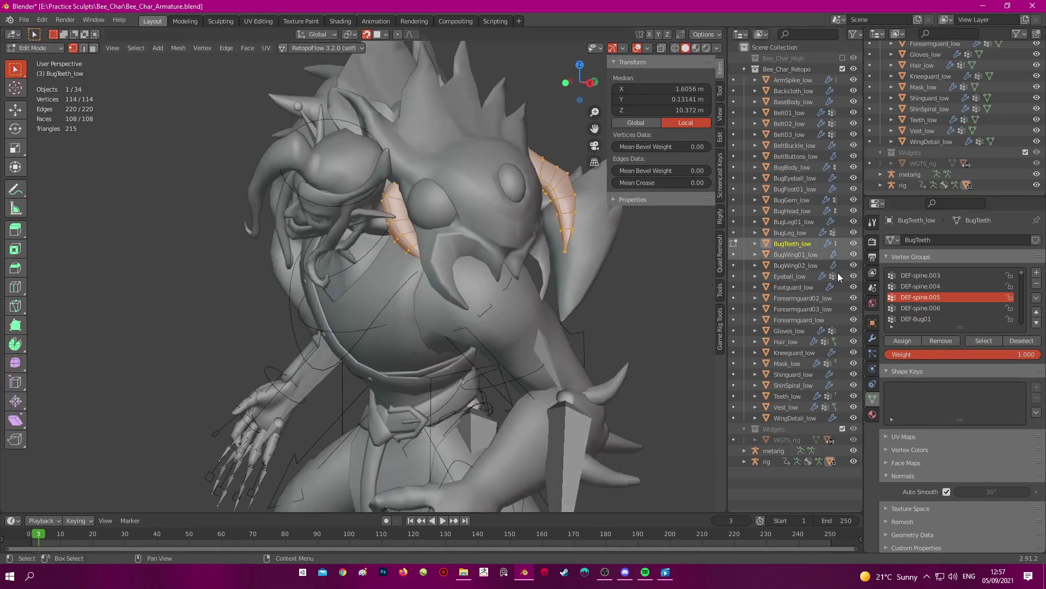
middle_click_drag(547, 230, 549, 244)
key("Tab")
Check BugEyeball_low's DEF-spine.006 weights and remove all its vertices from the DEF-spine.005 group
key("ctrl+Tab")
middle_click_drag(444, 228, 429, 228)
left_click(429, 228)
key("Tab")
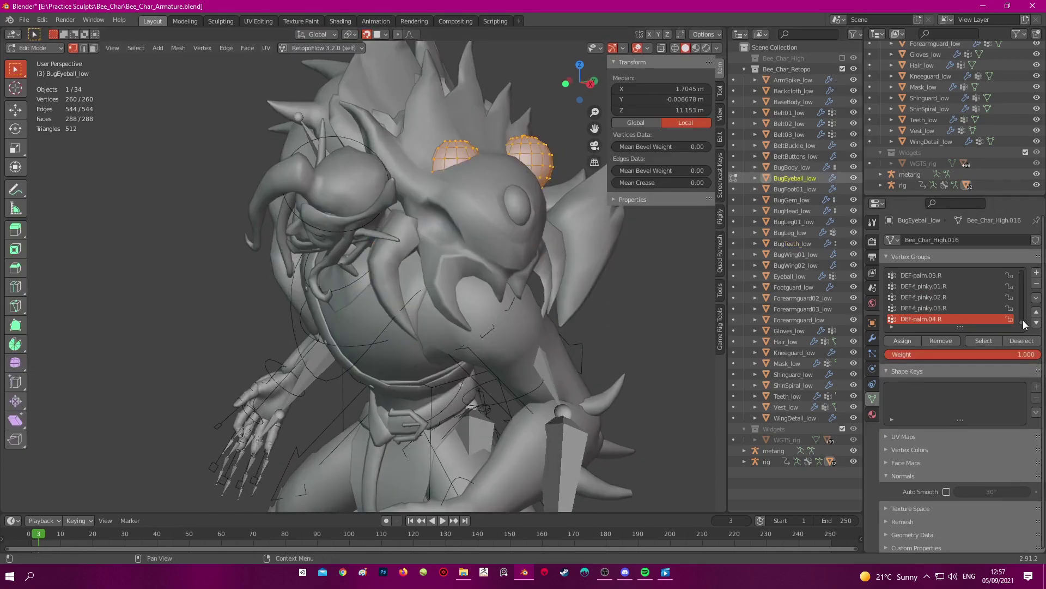
scroll(940, 320, "down", 1)
left_click(939, 310)
key("ctrl+Tab")
left_click(508, 193)
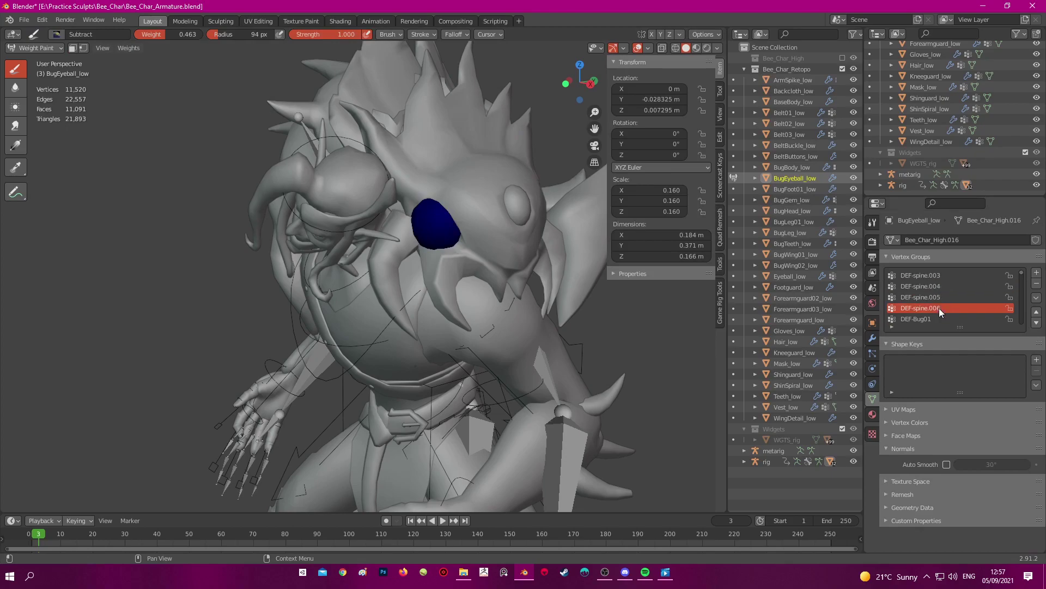
key("Tab")
middle_click_drag(469, 229, 485, 234)
left_click(934, 298)
left_click(946, 342)
mouse_move(436, 164)
middle_mouse_down()
mouse_move(447, 136)
mouse_move(439, 113)
mouse_move(486, 99)
mouse_move(455, 164)
mouse_move(469, 272)
mouse_move(465, 206)
mouse_move(507, 240)
mouse_move(455, 206)
middle_mouse_up()
key("Tab")
Return the rig to Pose Mode and rotate its head and neck area to test the cleaned bug weights
key("ctrl+Tab")
left_click(468, 105)
key("ctrl+Tab")
left_click(493, 99)
key("r")
right_click(486, 98)
left_click(473, 99)
key("r")
left_click(501, 81)
Rotate the chest control strongly and view the character from several sides to test the bug's attachment
scroll(482, 103, "down", 3)
left_click(461, 229)
key("r")
left_click(466, 262)
key("r")
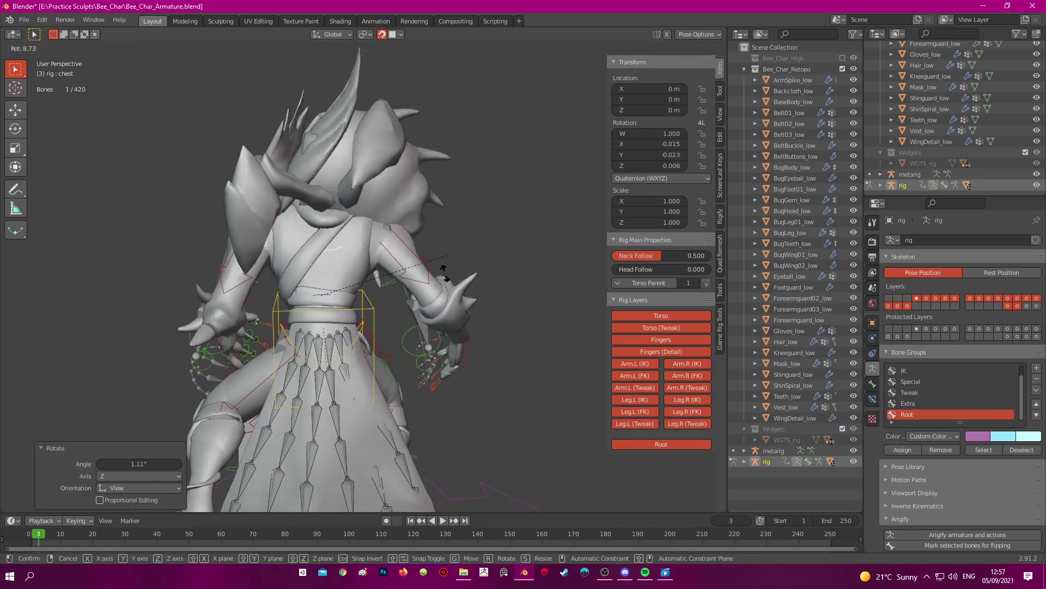
left_click(203, 199)
middle_click_drag(204, 199, 458, 123)
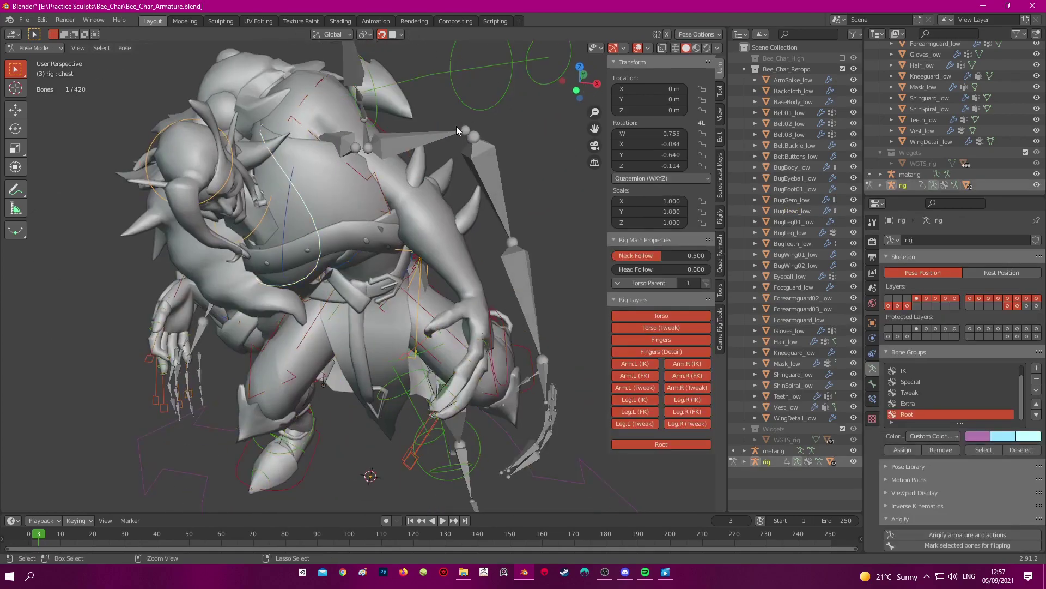
Clear all transforms on every bone of the rig and save the file
key("a")
left_click(126, 49)
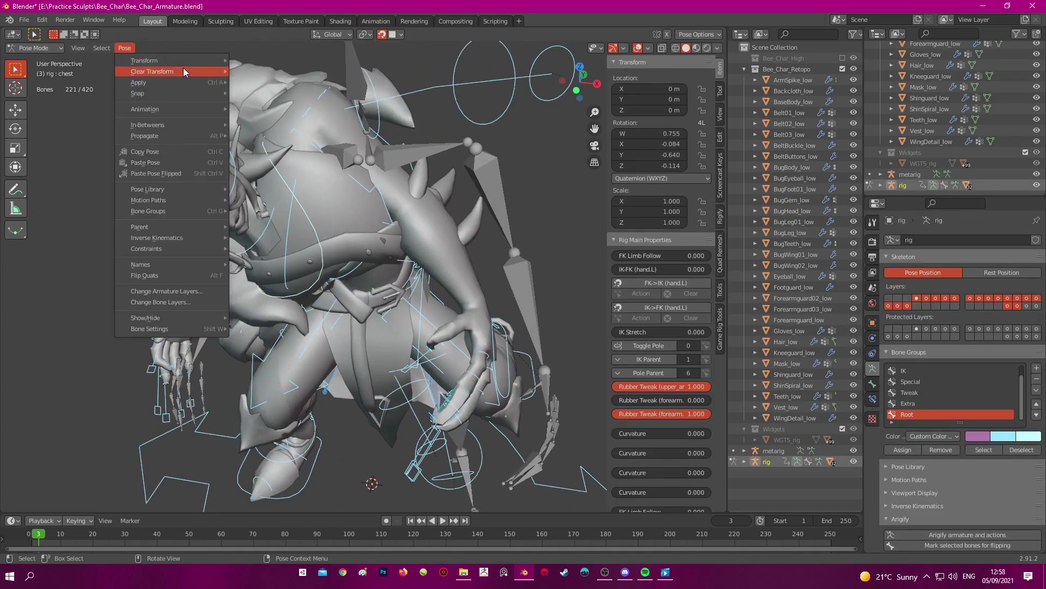
mouse_move(196, 72)
left_click(264, 71)
key("ctrl+s")
Select the DEF-Bug03 bone in wireframe view and rotate it to test the bug head's deformation
key("shift+z")
key("r")
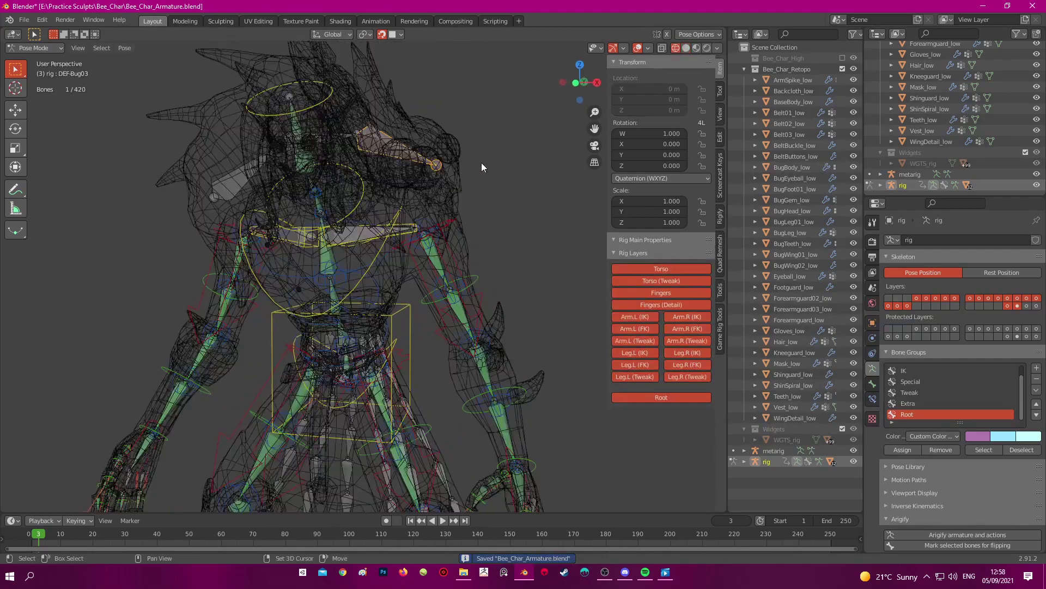
left_click(461, 164)
key("shift+z")
middle_click_drag(461, 160, 348, 150)
Select BugHead, BugEyeball, BugTeeth, BugGem, BugFoot01, BugLeg01, WingDetail and both BugWing meshes, and enter Edit Mode
key("ctrl+Tab")
left_click(473, 169)
key("Tab")
key("Tab")
left_click(432, 143, "shift")
left_click(349, 150, "shift")
left_click(512, 182, "shift")
middle_click_drag(513, 182, 457, 205)
left_click(447, 209, "shift")
left_click(357, 239, "shift")
left_click(407, 182, "shift")
middle_click_drag(407, 182, 362, 118)
left_click(367, 129, "shift")
key("Tab")
key("Tab")
left_click(352, 162, "shift")
key("Tab")
Assign the selected vertices to BugWing01_low's DEF-Bug03 vertex group with weight 1.000 and return to Object Mode
scroll(999, 304, "up", 2)
middle_click_drag(458, 236, 509, 229)
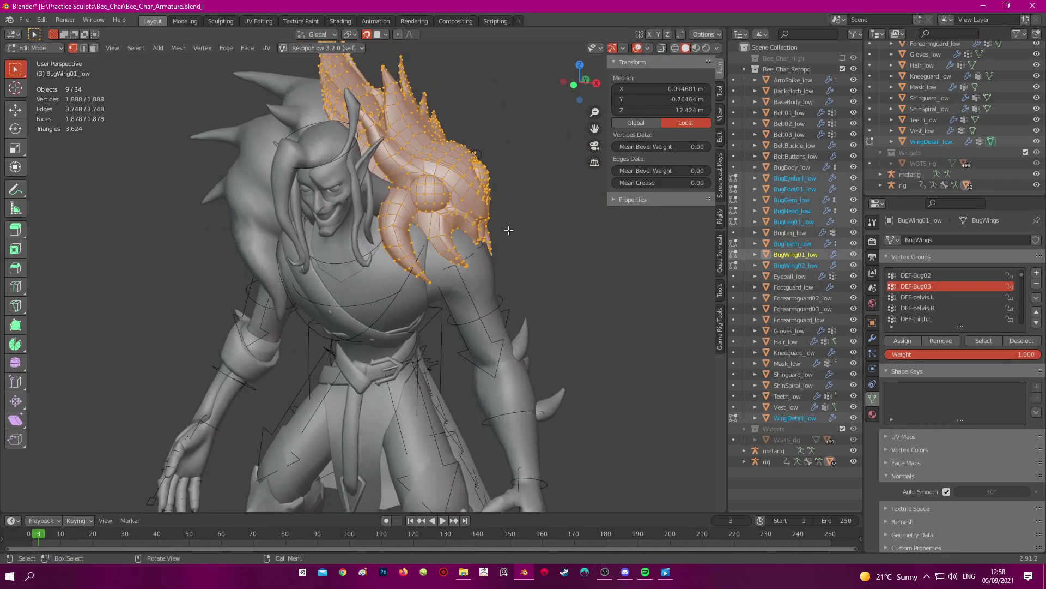
left_click(906, 341)
key("Tab")
middle_click_drag(463, 151, 426, 146)
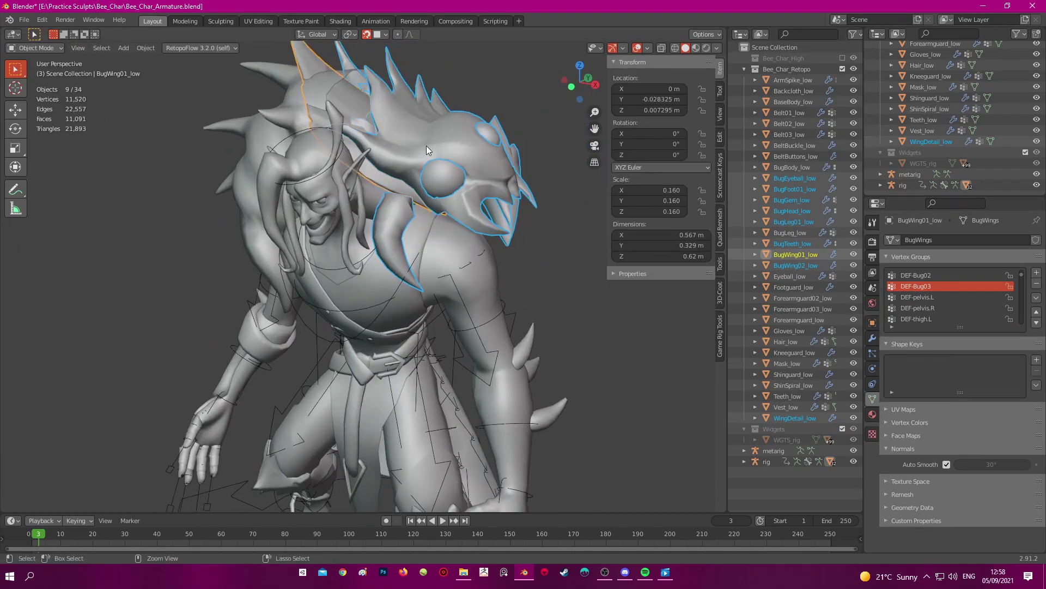
Enter Edit Mode on the selected bug meshes and pick BugWing01_low's DEF-Bug03 vertex group
key("Tab")
scroll(959, 279, "up", 4)
left_click(957, 284)
scroll(955, 285, "down", 4)
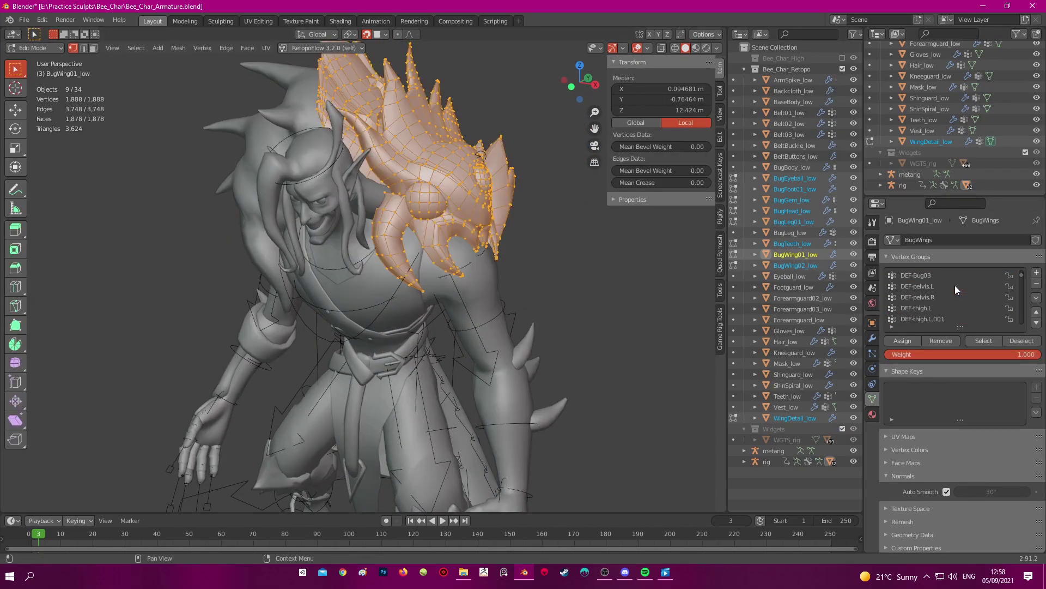
left_click(952, 277)
Join the selected bug head, foot, leg and wing meshes into BugWing01_low
key("ctrl+Tab")
left_click(494, 250)
mouse_move(494, 229)
middle_mouse_down()
mouse_move(495, 174)
mouse_move(510, 185)
mouse_move(433, 180)
mouse_move(482, 194)
mouse_move(459, 182)
mouse_move(433, 194)
middle_mouse_up()
key("Tab")
key("Tab")
key("ctrl+Tab")
left_click(453, 193)
key("ctrl+j")
Assign the joined BugWing01_low vertices to its DEF-Bug03 vertex group with weight 1.000 and return to Object Mode
key("Tab")
left_click(903, 341)
key("Tab")
Select the rig's DEF-Bug03 bone in Pose Mode and rotate it to test the joined bug head's deformation
key("shift+z")
left_click(411, 185)
key("ctrl+Tab")
key("shift+z")
key("r")
left_click(442, 226)
key("r")
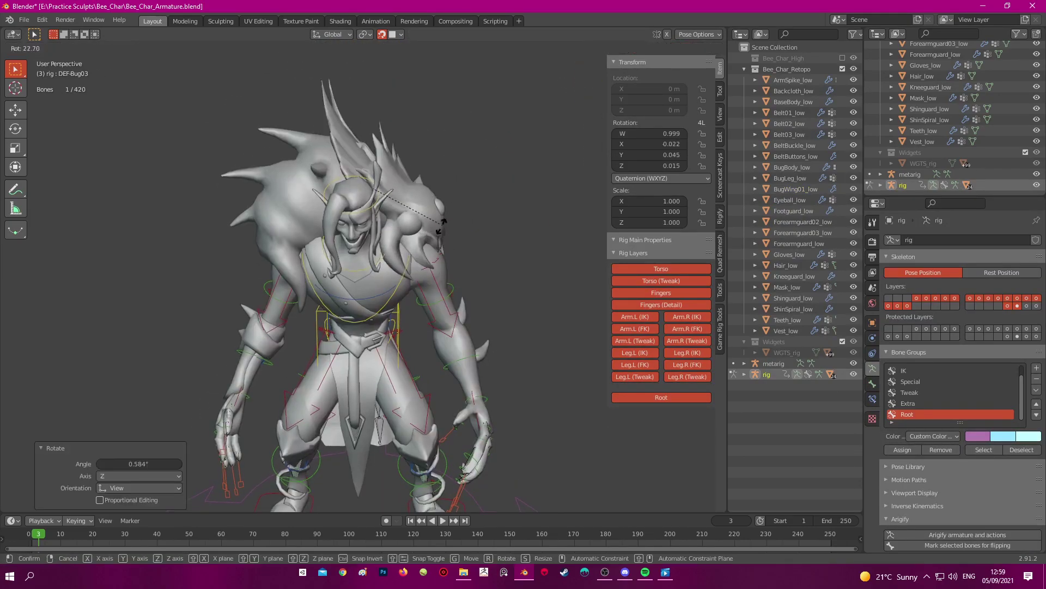
left_click(401, 218)
Select the DEF-Bug02 bone in wireframe view and rotate it to test the bug's neck deformation
middle_click_drag(337, 191, 317, 195)
key("shift+z")
left_click(323, 195)
key("shift+z")
key("r")
left_click(393, 184)
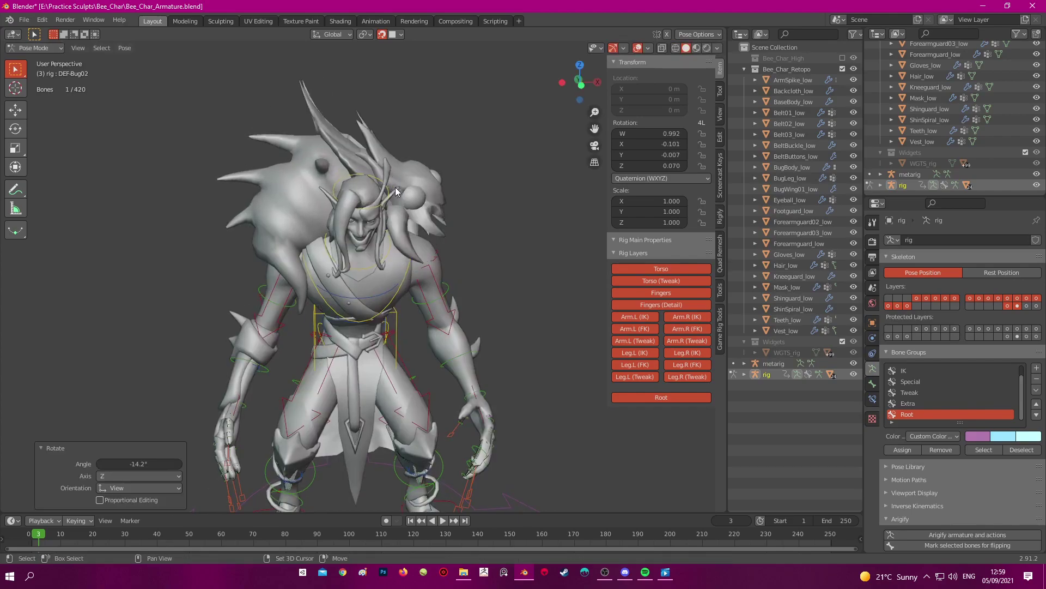
key("shift+z")
key("ctrl+z")
key("r")
left_click(444, 153)
key("shift+z")
key("r")
left_click(445, 167)
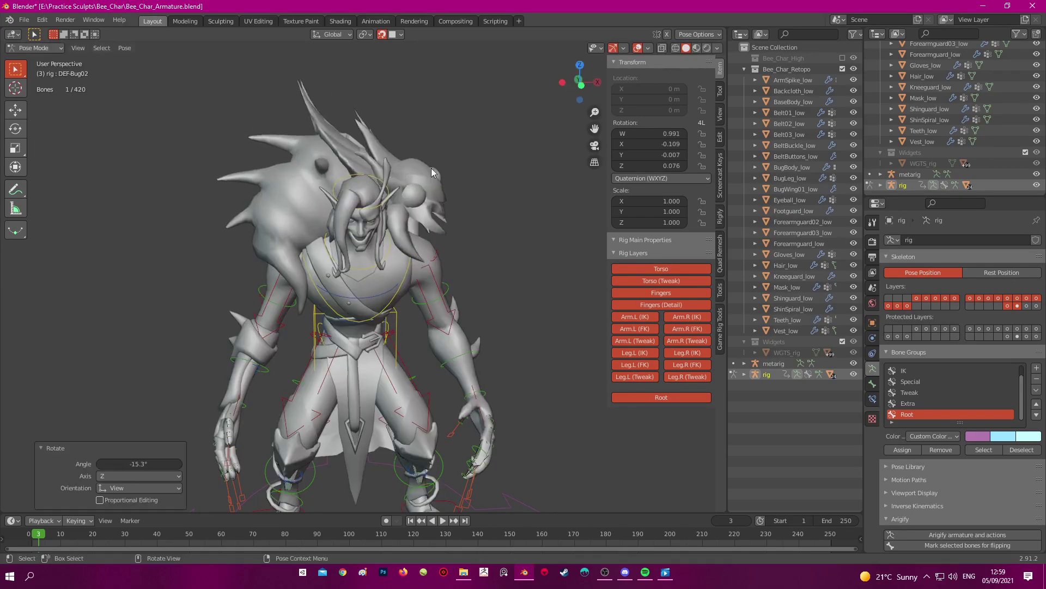
Undo the excess DEF-Bug02 rotations and rotate the bone again to check the meshes on the character's back
middle_click_drag(446, 168, 349, 182)
key("r")
left_click(485, 214)
middle_click_drag(556, 212, 441, 203)
key("ctrl+z")
key("ctrl+z")
key("r")
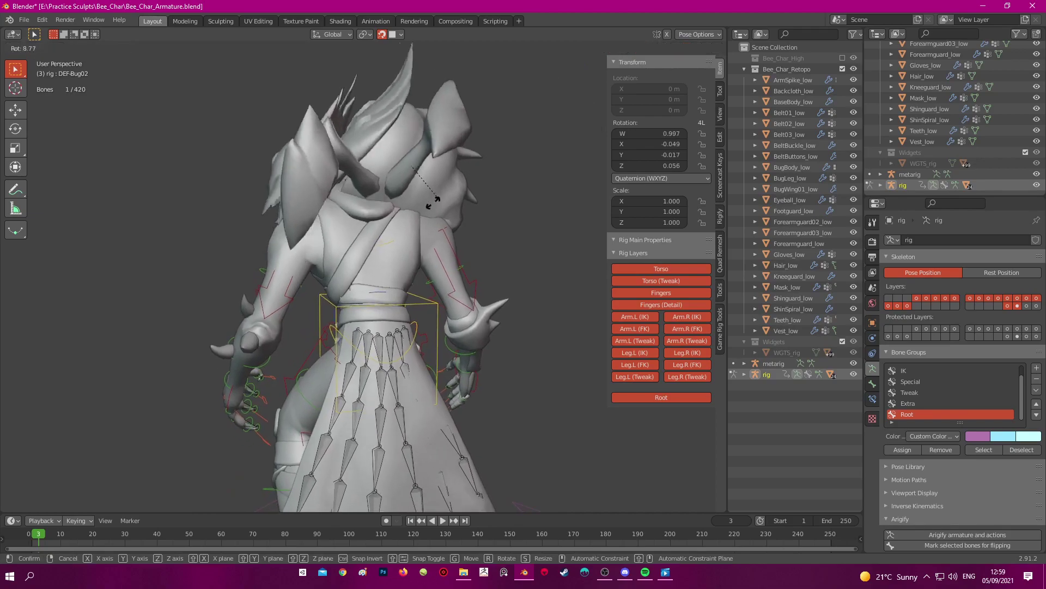
left_click(415, 214)
Select all of Hair_low's vertices in Edit Mode and remove them from the bug bone vertex groups, including DEF-Bug03
scroll(402, 224, "up", 2)
key("ctrl+Tab")
left_click(339, 155)
key("Tab")
key("a")
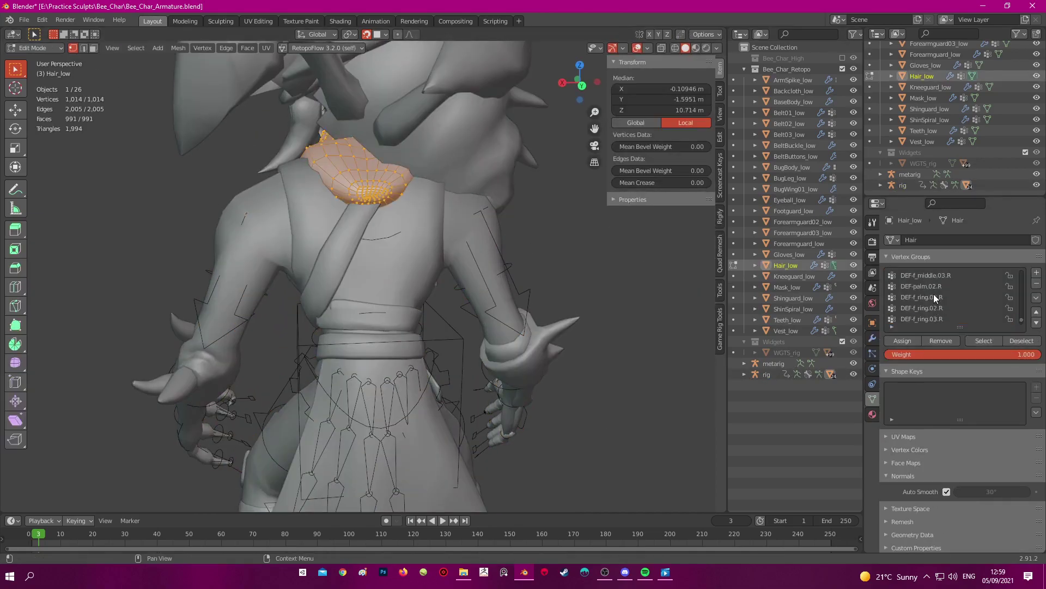
scroll(934, 293, "down", 4)
scroll(935, 294, "down", 5)
left_click(935, 308)
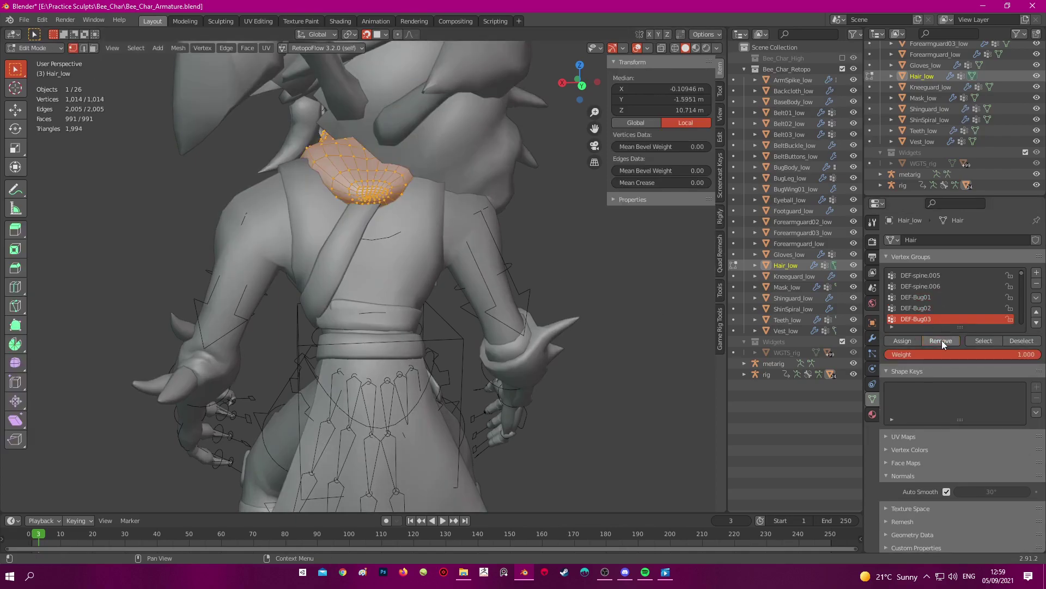
Select all of Belt03_low's vertices in Edit Mode, check its vertex groups for bug bones and return to Object Mode
key("Tab")
middle_click_drag(376, 256, 375, 250)
scroll(354, 257, "down", 2)
left_click(350, 261)
scroll(350, 261, "up", 2)
key("Tab")
key("a")
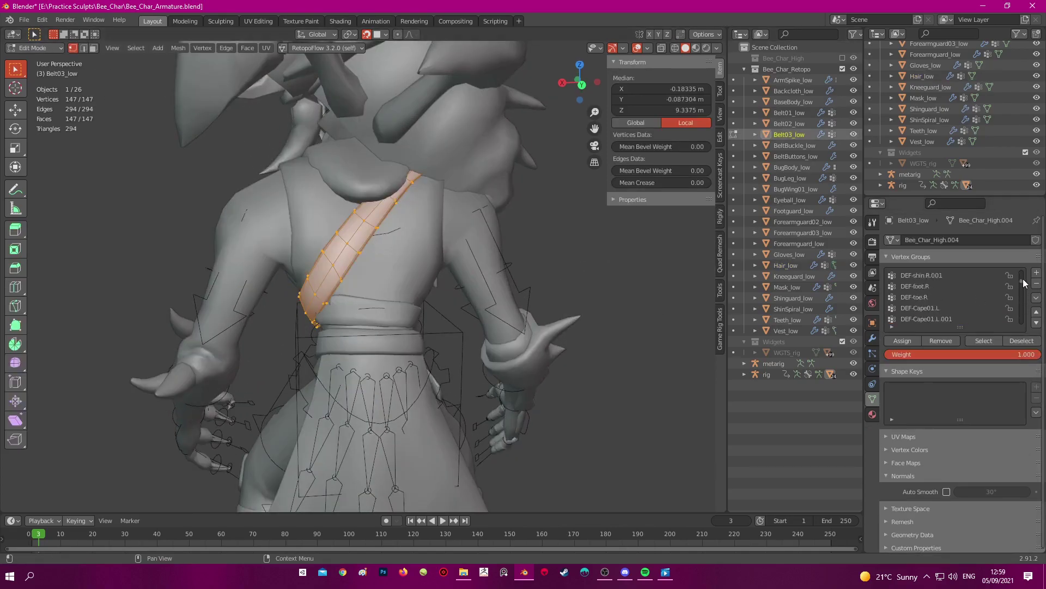
key("Tab")
Select the rig in wireframe view, enter Pose Mode and rotate the DEF-Bug02 bone to retest the deformation
scroll(480, 179, "down", 4)
mouse_move(452, 169)
middle_mouse_down()
mouse_move(479, 160)
mouse_move(449, 185)
middle_mouse_up()
key("shift+z")
left_click(417, 169)
key("Tab")
key("Tab")
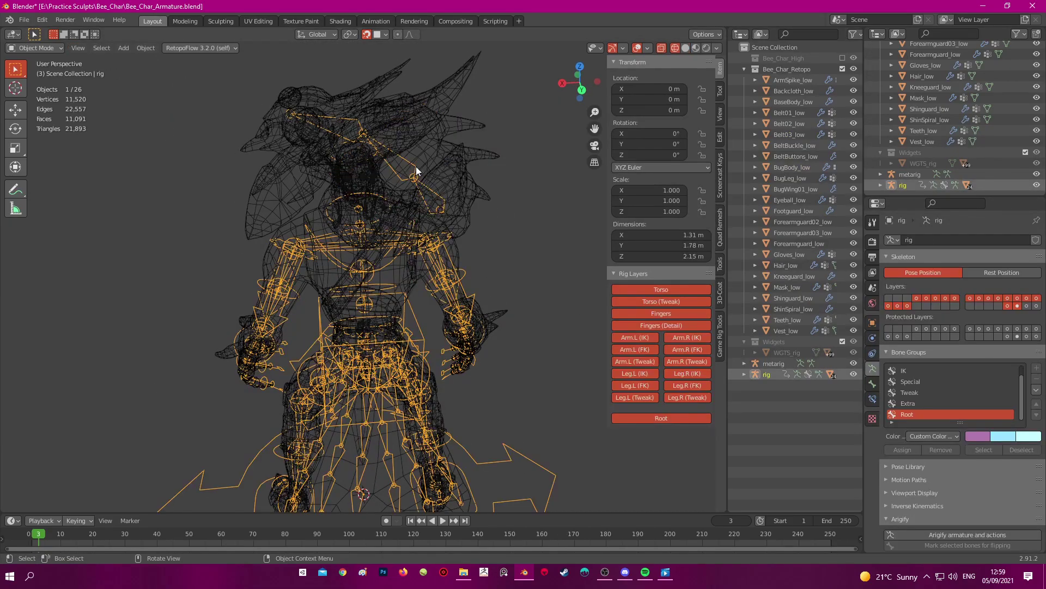
key("ctrl+Tab")
left_click(397, 147)
key("shift+z")
key("r")
left_click(437, 188)
Rotate the DEF-Bug02 bone in several more directions to check which meshes follow the shoulder bug
mouse_move(437, 188)
middle_mouse_down()
mouse_move(527, 182)
mouse_move(453, 179)
mouse_move(544, 142)
middle_mouse_up()
key("r")
left_click(462, 153)
scroll(513, 143, "up", 2)
middle_click_drag(468, 136, 522, 240)
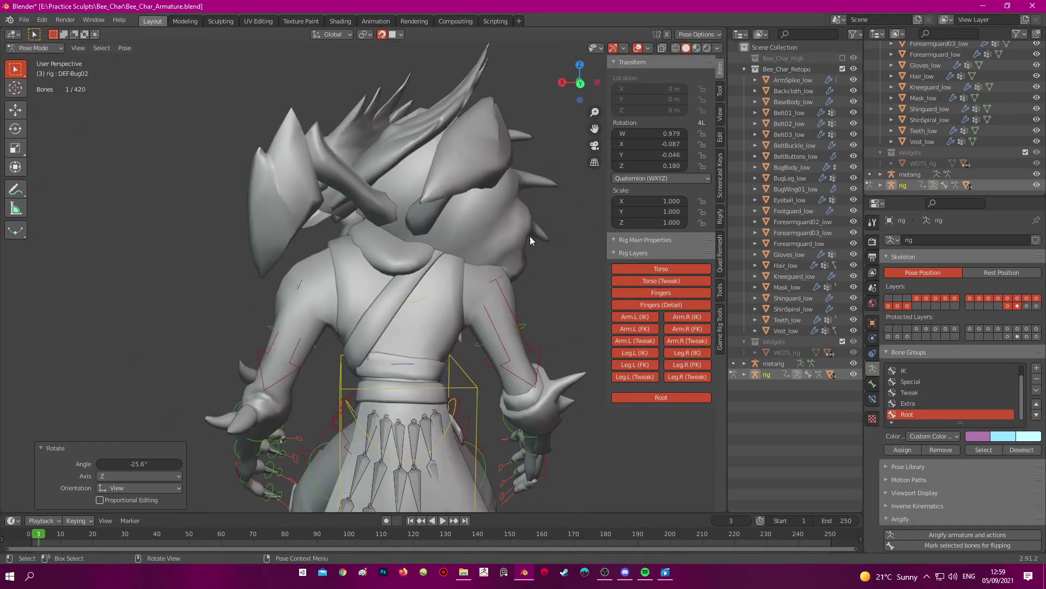
key("r")
left_click(534, 199)
middle_click_drag(534, 199, 520, 216)
key("r")
left_click(475, 221)
Select the rig's head control and rotate it in several directions to test how the hair and mask follow
left_click(420, 112)
key("r")
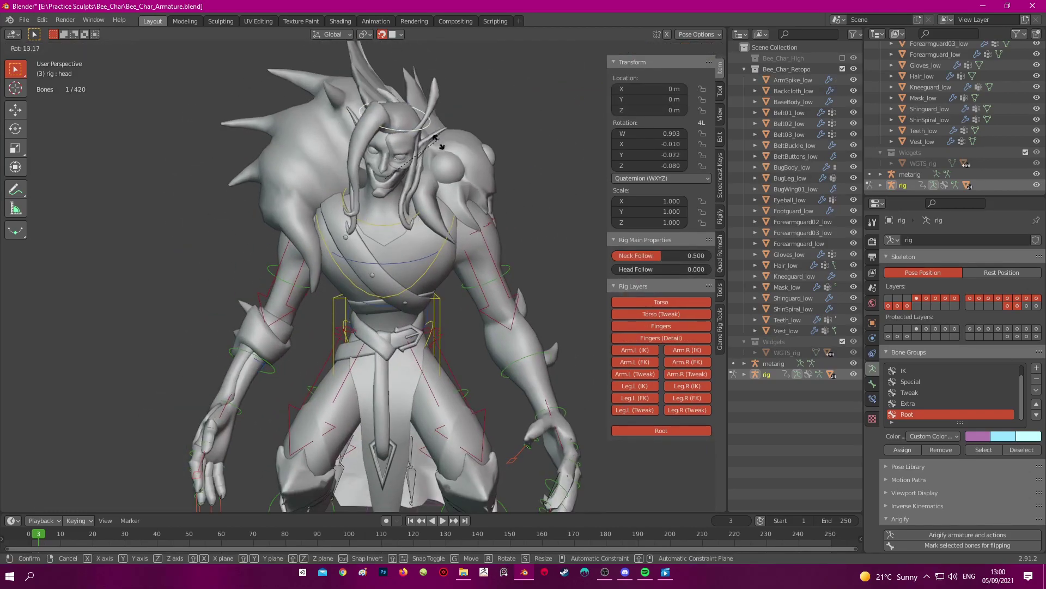
left_click(446, 143)
middle_click_drag(445, 143, 476, 155)
key("r")
left_click(511, 123)
key("r")
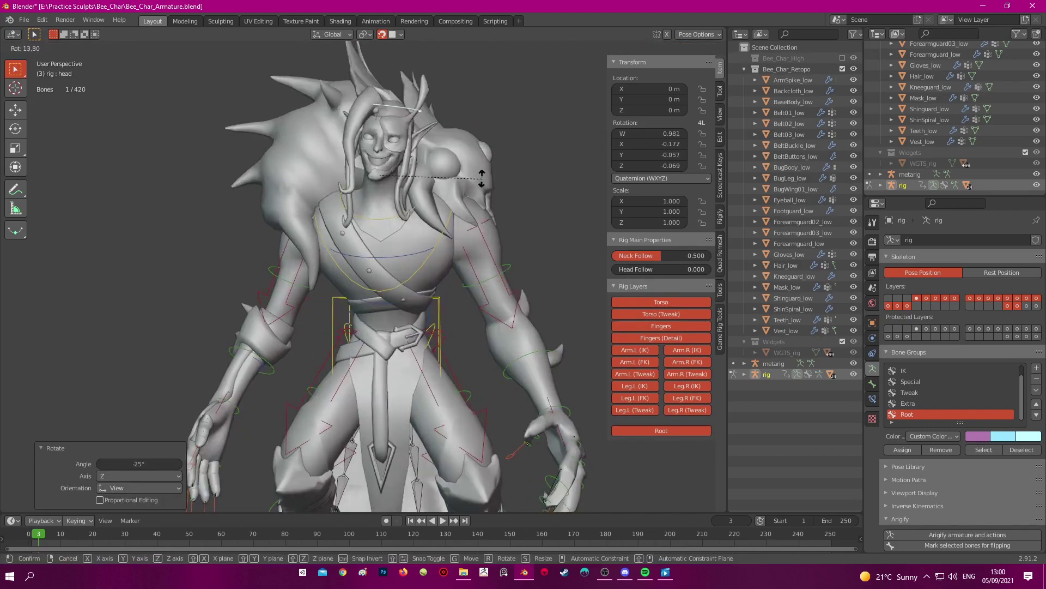
left_click(367, 191)
Leave Pose Mode, select the Hair_low mesh and open it in Edit Mode
scroll(368, 190, "up", 4)
scroll(387, 223, "down", 3)
key("ctrl+Tab")
left_click(424, 200)
key("Tab")
scroll(424, 201, "up", 2)
key("Tab")
left_click(464, 183)
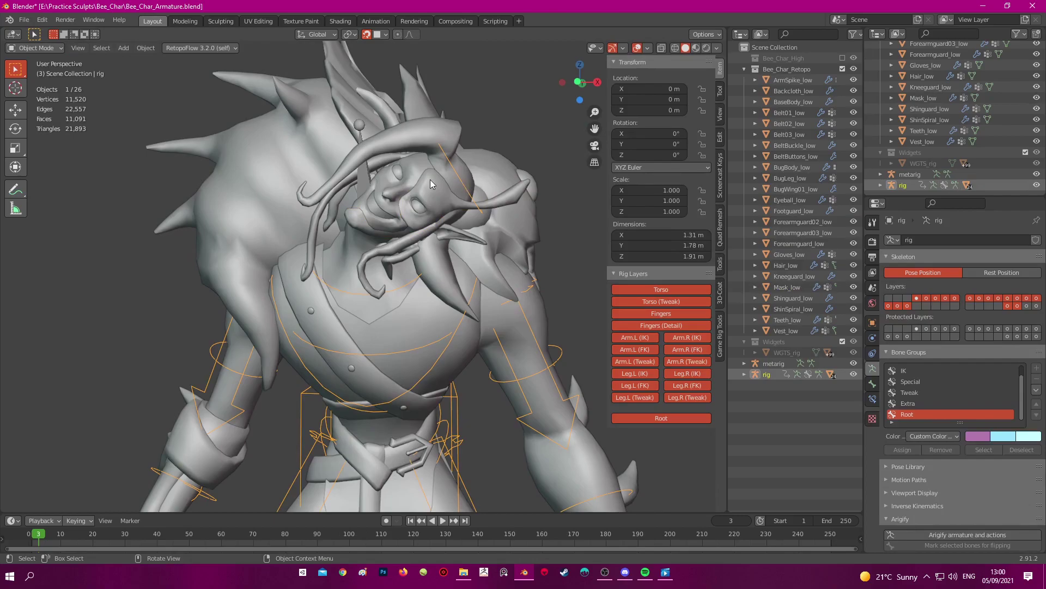
left_click(430, 180)
key("Tab")
key("Tab")
left_click(430, 143)
key("Tab")
middle_click_drag(430, 143, 366, 163)
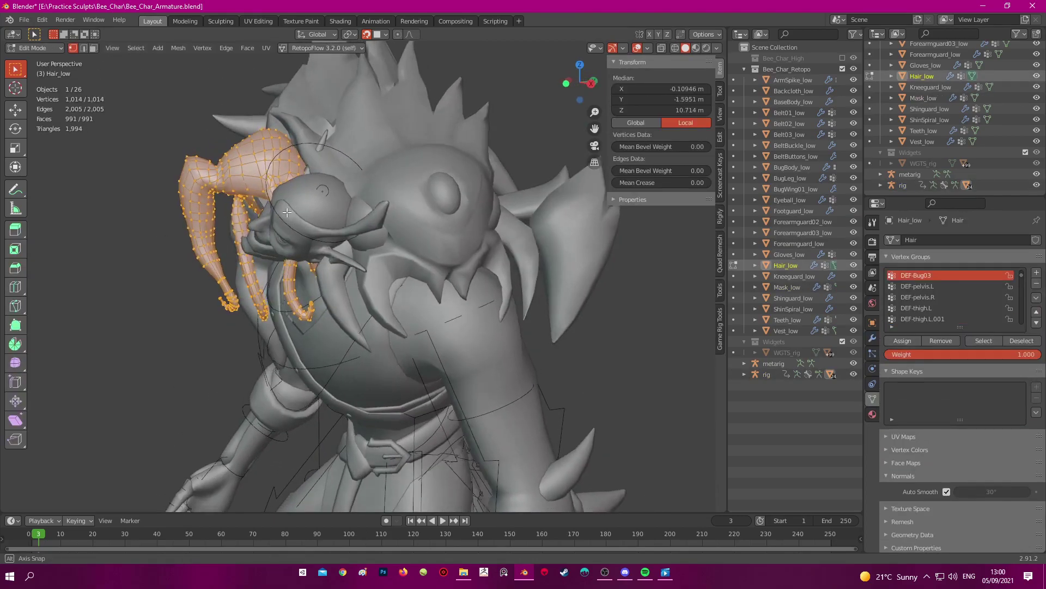
Select the front strands and forehead vertices of Hair_low with circle selection in wireframe view
key("shift+z")
key("alt+a")
left_click_drag(180, 175, 235, 331)
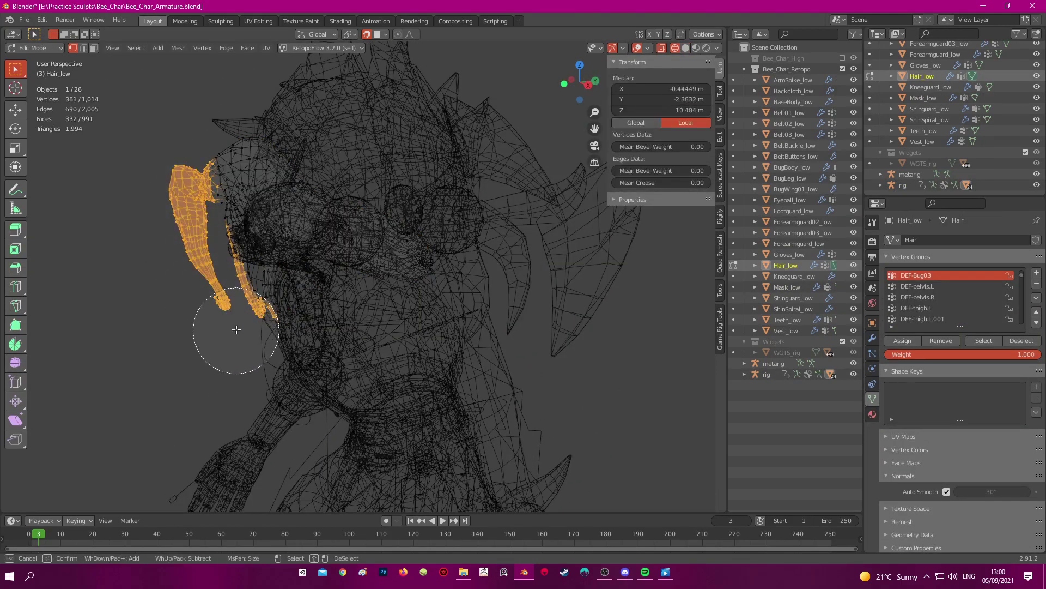
middle_click_drag(235, 332, 196, 252)
left_click_drag(196, 253, 260, 298)
key("Escape")
mouse_move(260, 298)
middle_mouse_down()
mouse_move(436, 281)
mouse_move(419, 292)
mouse_move(397, 272)
mouse_move(411, 272)
mouse_move(354, 271)
mouse_move(436, 234)
mouse_move(397, 224)
mouse_move(389, 233)
middle_mouse_up()
Isolate Hair_low in local view and display the vertex selection in solid shading
key("shift+z")
key("Tab")
key("Tab")
key("shift+z")
key("KP_Divide")
key("Escape")
key("shift+z")
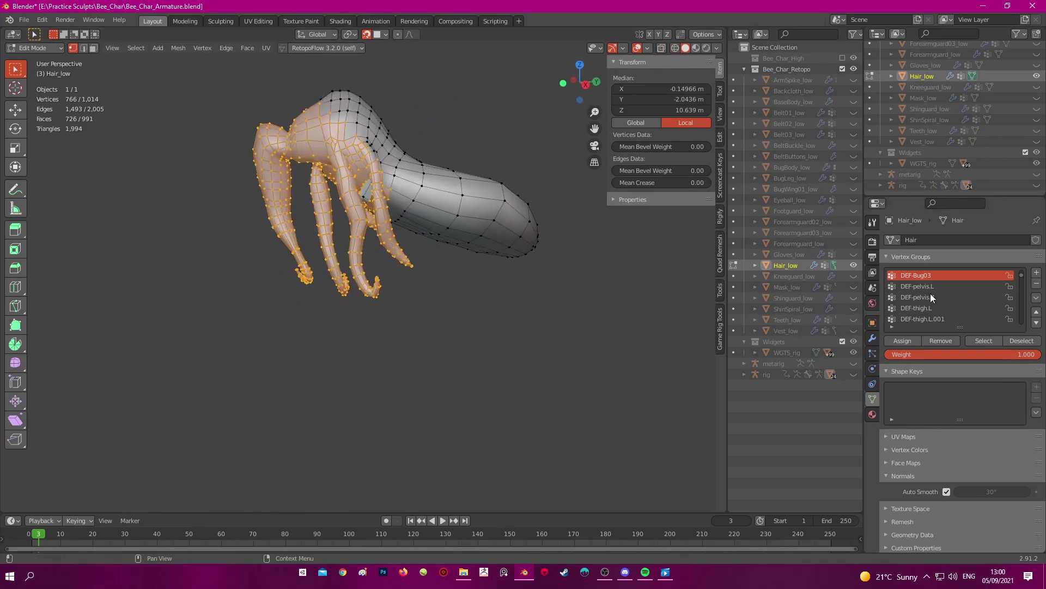
Assign the selected hair vertices to the head's vertex group with weight 1.000, then leave Edit Mode and local view
scroll(933, 292, "up", 9)
scroll(937, 297, "down", 2)
left_click(935, 309)
key("Tab")
key("KP_Divide")
Select the rig in Pose Mode and rotate the head control to test the updated hair weights
left_click(431, 201)
key("ctrl+Tab")
key("r")
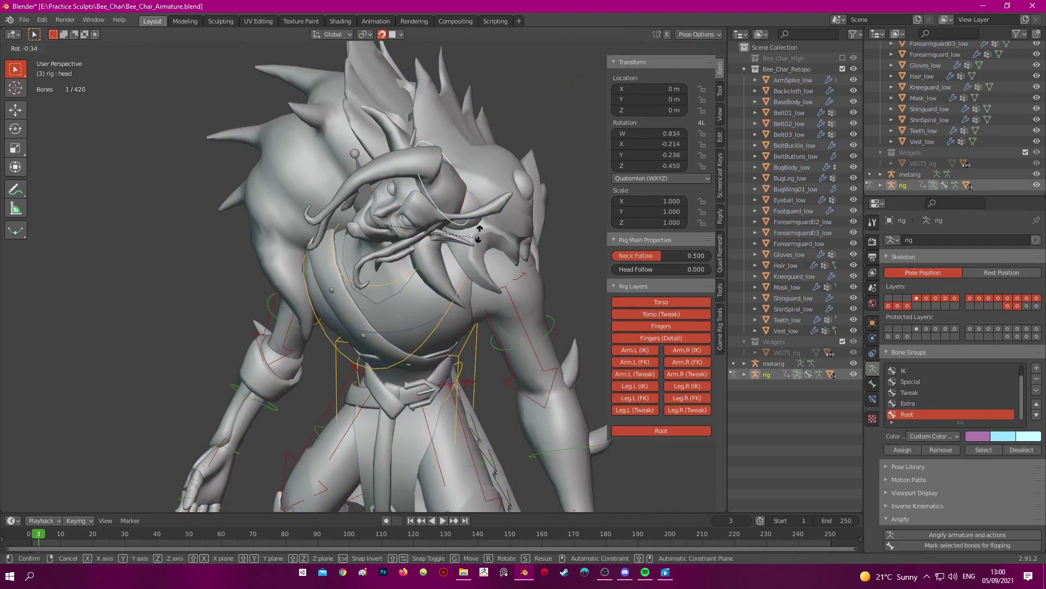
left_click(425, 102)
scroll(428, 109, "up", 3)
key("r")
left_click(443, 130)
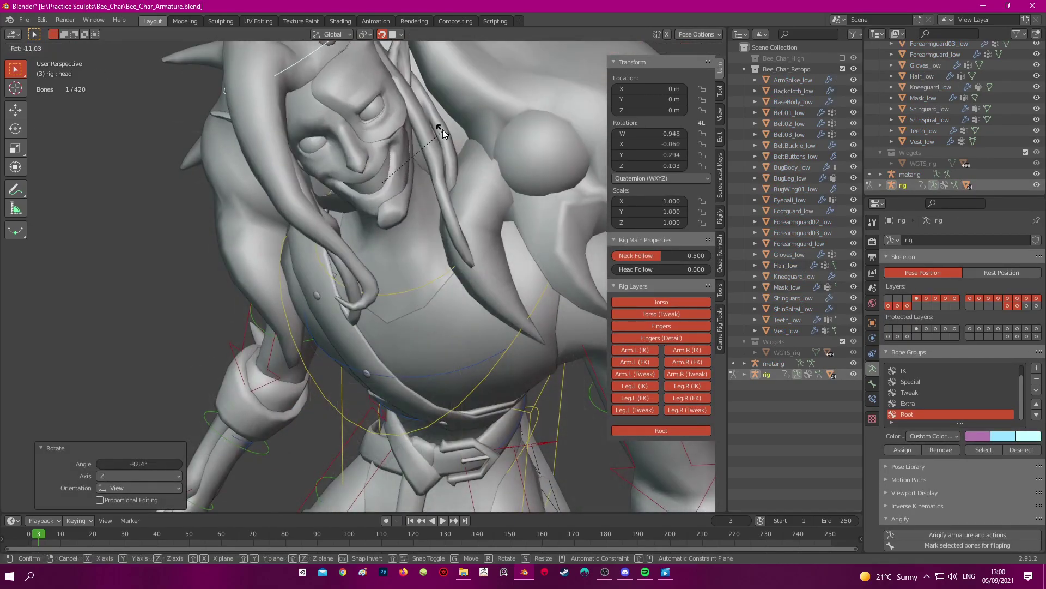
Rotate the head control in further directions to inspect the hair, undo the last two rotations and return to Object Mode
middle_click_drag(443, 129, 471, 120)
scroll(471, 122, "down", 2)
key("r")
left_click(459, 148)
scroll(459, 148, "down", 2)
middle_click_drag(394, 156, 406, 174)
key("r")
left_click(484, 237)
key("ctrl+z")
key("ctrl+z")
key("ctrl+Tab")
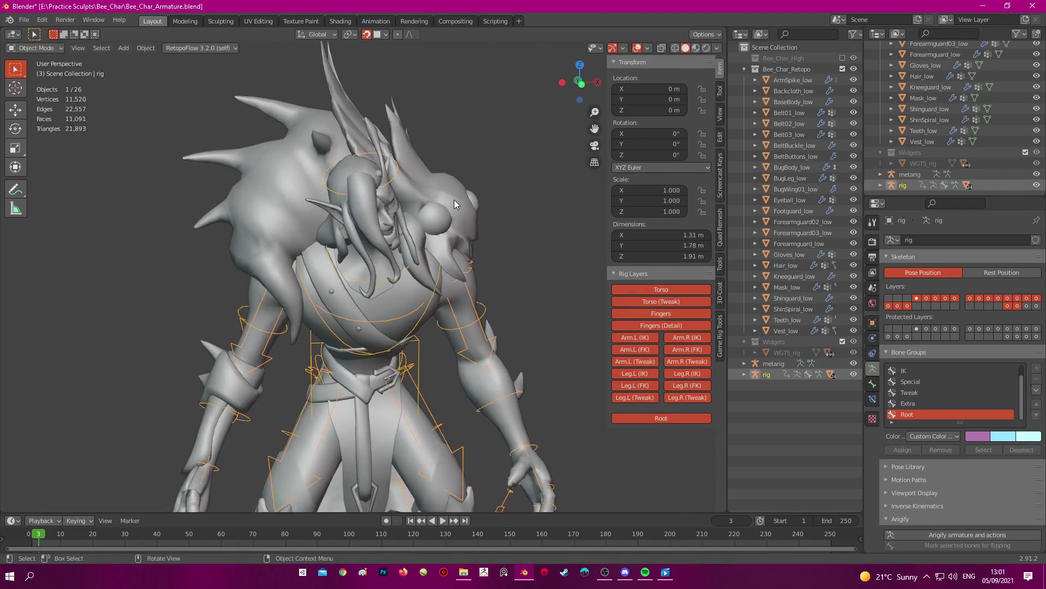
Hide the shoulder bug's body, leg and wing meshes to expose the head and hair
middle_click_drag(453, 199, 420, 204)
left_click(406, 146)
key("h")
left_click(400, 139)
key("h")
left_click(400, 139)
middle_click_drag(400, 140, 390, 177)
key("h")
Rotate the head control in Pose Mode, including about the Z axis, to test how the hair deforms
left_click(352, 191)
key("ctrl+Tab")
key("r")
left_click(388, 234)
middle_click_drag(388, 240, 292, 278)
key("r")
key("z")
left_click(436, 273)
middle_click_drag(409, 256, 257, 240)
key("r")
left_click(495, 158)
Switch Hair_low to Weight Paint mode and apply Normalize All and Smooth to its weights
middle_click_drag(499, 180, 437, 209)
scroll(446, 198, "up", 4)
key("ctrl+Tab")
left_click(414, 214)
key("ctrl+Tab")
left_click(283, 104)
left_click(129, 48)
left_click(158, 88)
left_click(128, 48)
left_click(147, 175)
Make DEF-spine.005 the active vertex group, then apply Normalize All and Smooth to the hair weights
mouse_move(305, 223)
middle_mouse_down()
mouse_move(406, 188)
mouse_move(314, 221)
middle_mouse_up()
scroll(923, 287, "up", 2)
left_click(929, 284)
middle_click_drag(474, 262, 362, 215)
scroll(362, 215, "up", 3)
left_click(129, 48)
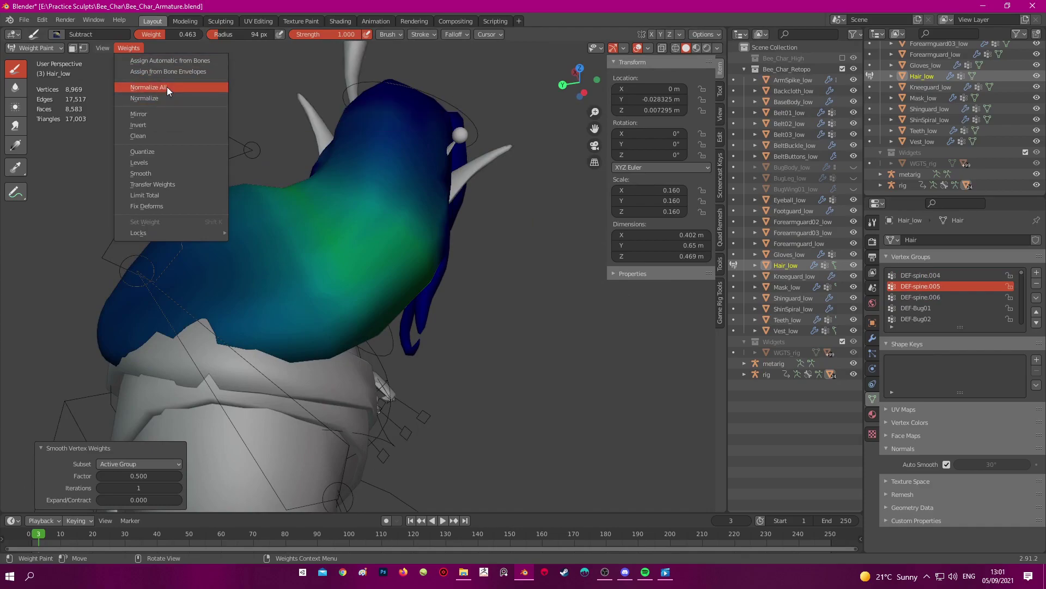
left_click(166, 89)
left_click(128, 48)
left_click(147, 174)
Return from Weight Paint to Object Mode, select the rig and unhide the bug meshes
middle_click_drag(235, 188, 256, 144)
key("ctrl+Tab")
scroll(419, 204, "down", 4)
left_click(419, 204)
left_click(450, 180)
left_click(451, 180)
middle_click_drag(450, 181, 383, 185)
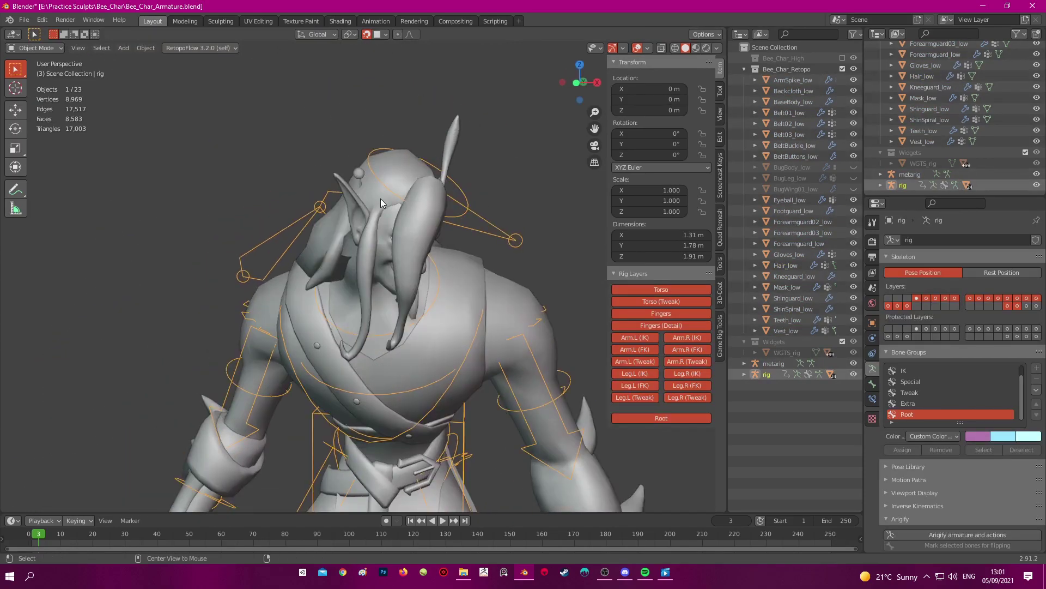
key("alt+h")
Select the metarig in wireframe display, hide it, return to solid shading and save the file
scroll(381, 202, "down", 2)
middle_click_drag(480, 305, 465, 166, "shift")
left_click(490, 177)
key("shift+z")
left_click(451, 289)
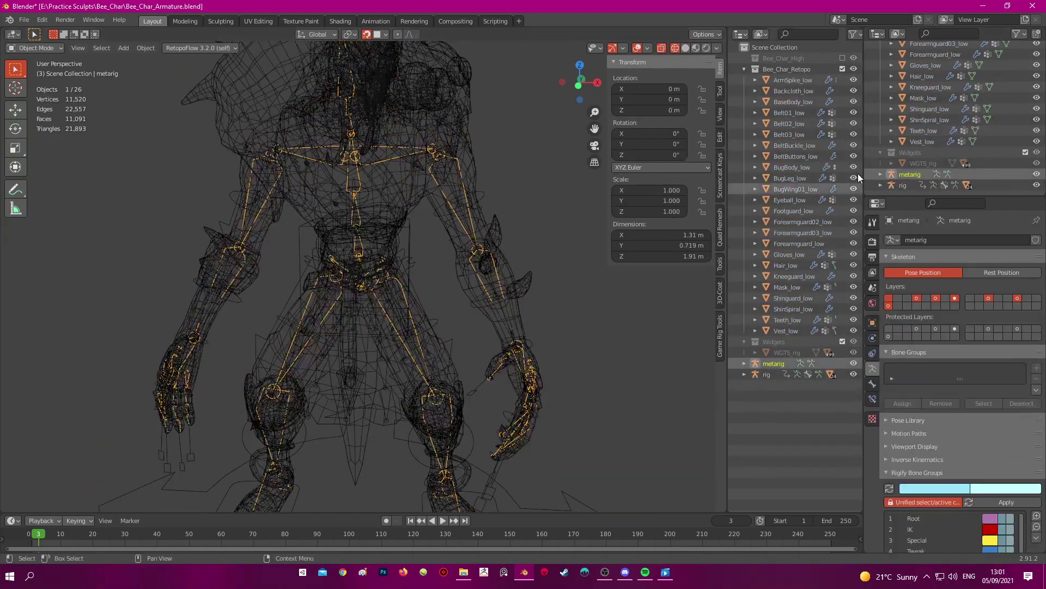
left_click(1037, 175)
left_click(903, 185)
key("shift+z")
scroll(462, 159, "down", 3)
scroll(431, 174, "up", 6)
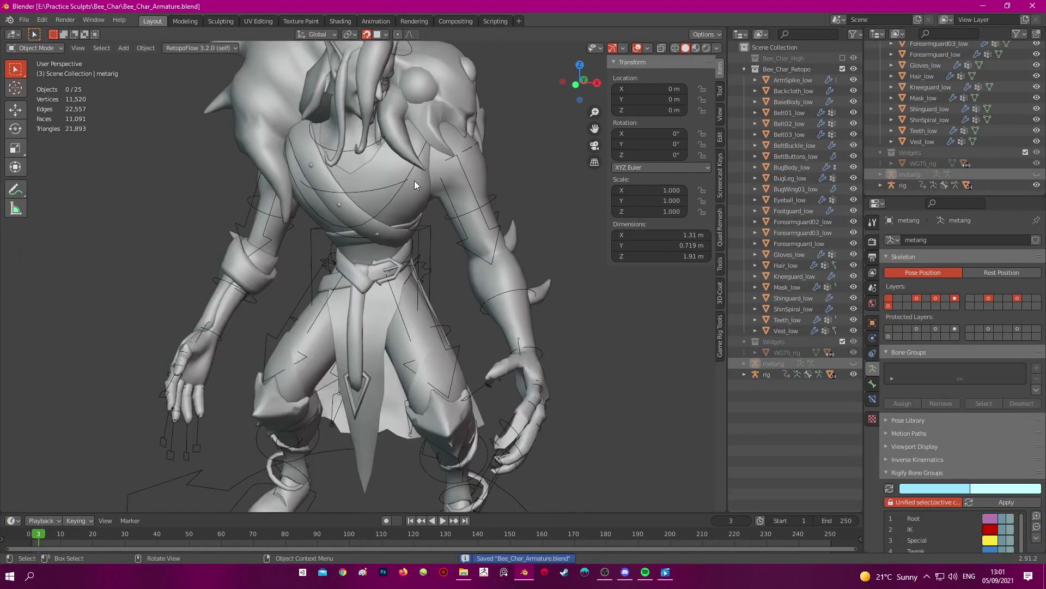
key("ctrl+s")
Move the rig's torso control in Pose Mode to test the body deformation
key("ctrl+Tab")
left_click(430, 229)
middle_click_drag(430, 230, 430, 206, "shift")
scroll(464, 207, "down", 2)
scroll(452, 212, "up", 1)
key("g")
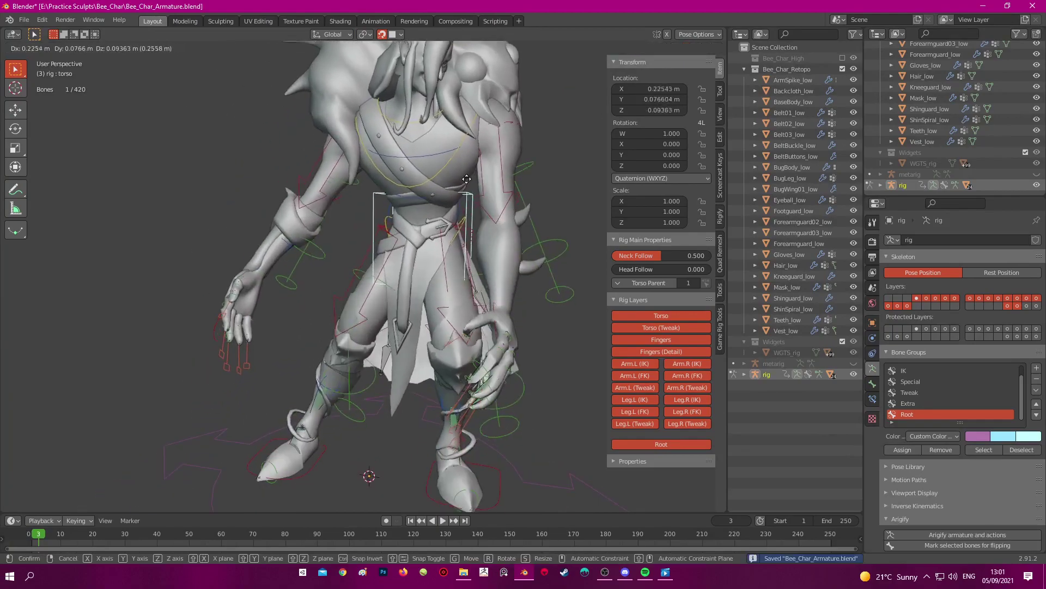
left_click(442, 243)
key("g")
middle_click_drag(441, 243, 401, 208, "shift")
left_click(400, 165)
Lower the torso control into a crouch to test the legs, then undo the move
scroll(395, 177, "down", 3)
key("g")
left_click(410, 250)
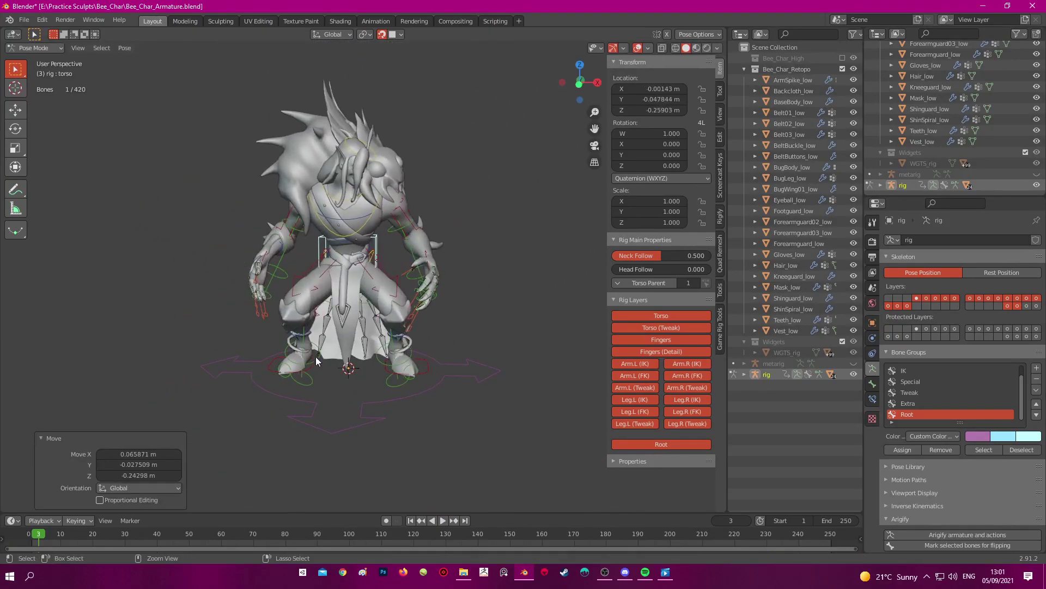
key("ctrl+z")
Reselect the torso control and move it around again to check the whole body's deformation
left_click(311, 370)
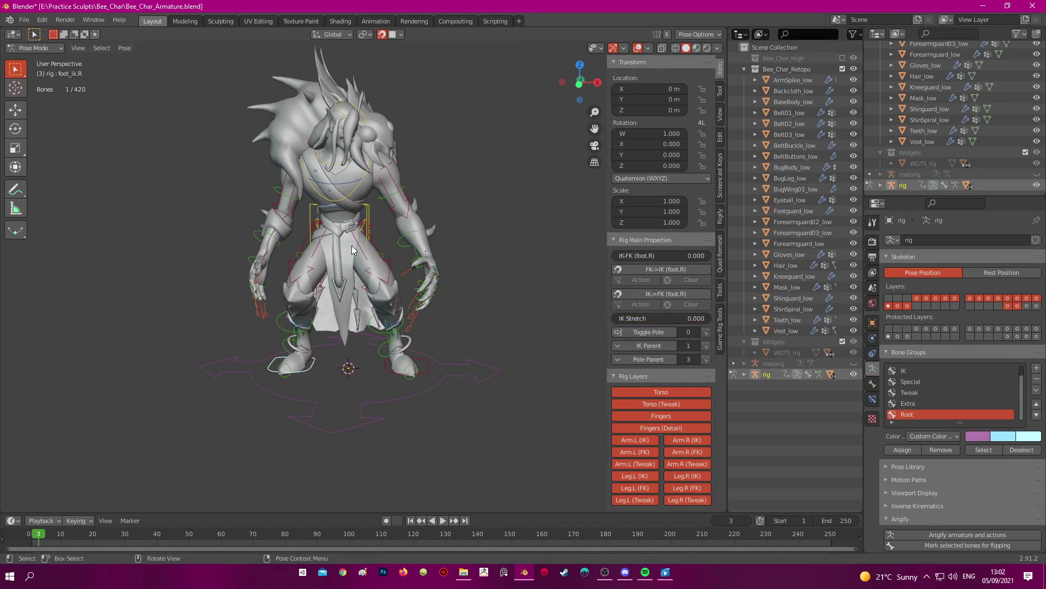
left_click(369, 214)
key("g")
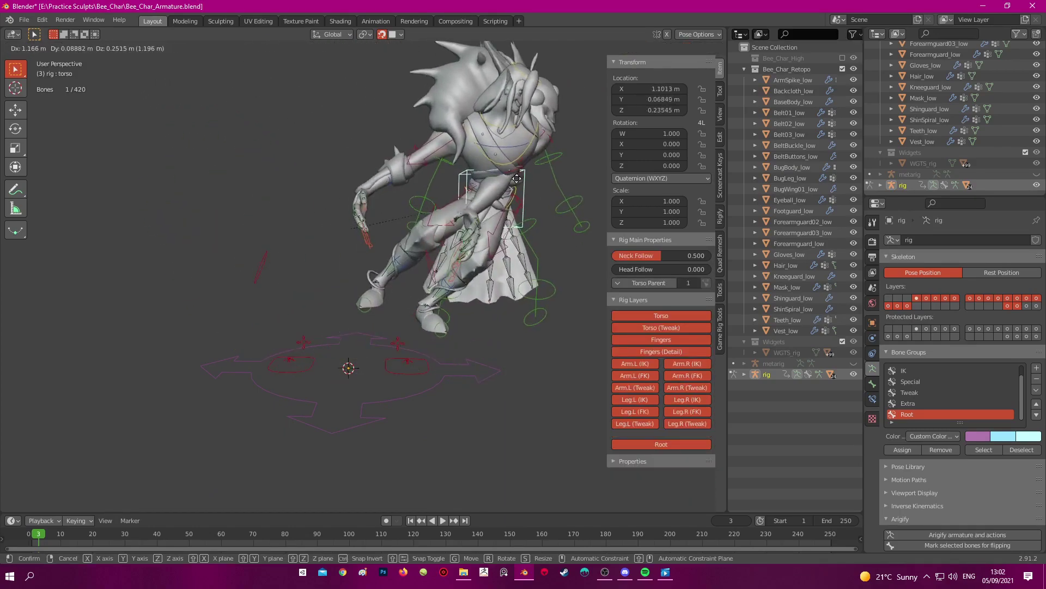
left_click(393, 211)
scroll(392, 211, "up", 3)
Raise and extend the left arm with the left-hand IK control to test its deformation
left_click(458, 252)
key("g")
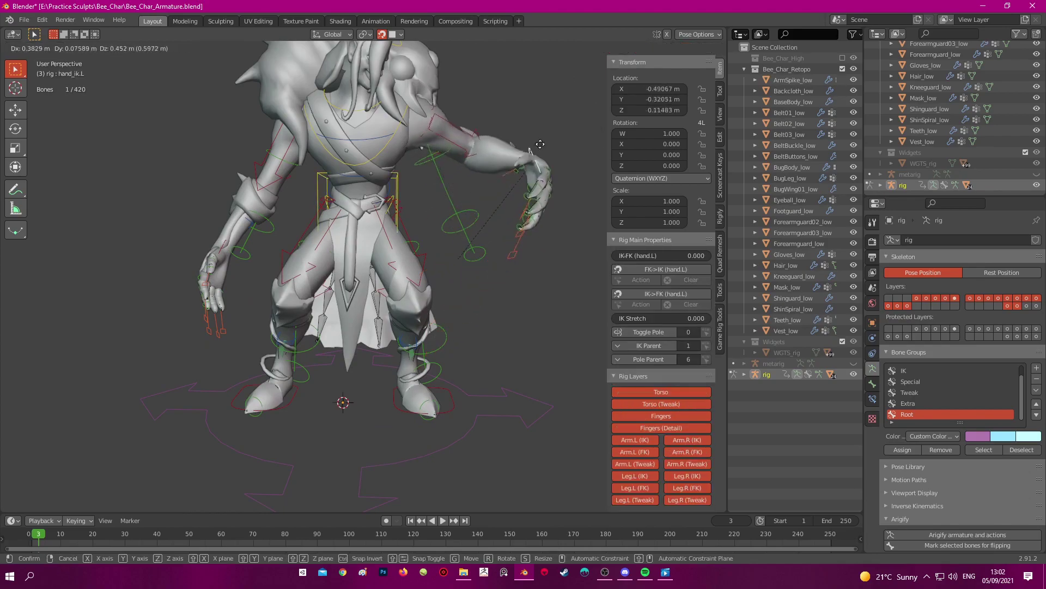
left_click(443, 240)
middle_click_drag(518, 215, 473, 200)
key("g")
left_click(562, 163)
Move the left-hand IK control again to check the shoulder, then undo that move
middle_click_drag(555, 167, 397, 188)
scroll(396, 188, "up", 1)
key("g")
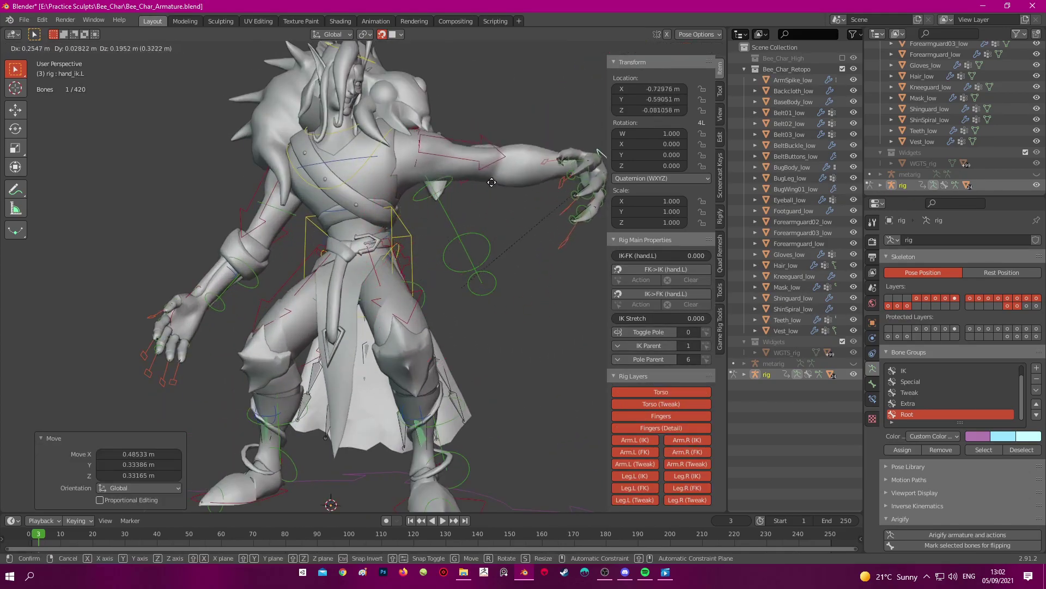
left_click(427, 216)
scroll(423, 223, "down", 1)
key("ctrl+z")
Reposition the left-hand IK control while viewing the character from another angle
middle_click_drag(367, 216, 303, 255)
key("g")
left_click(283, 273)
Rotate the chest control to test the upper body's deformation
left_click(367, 182)
left_click(368, 182)
key("r")
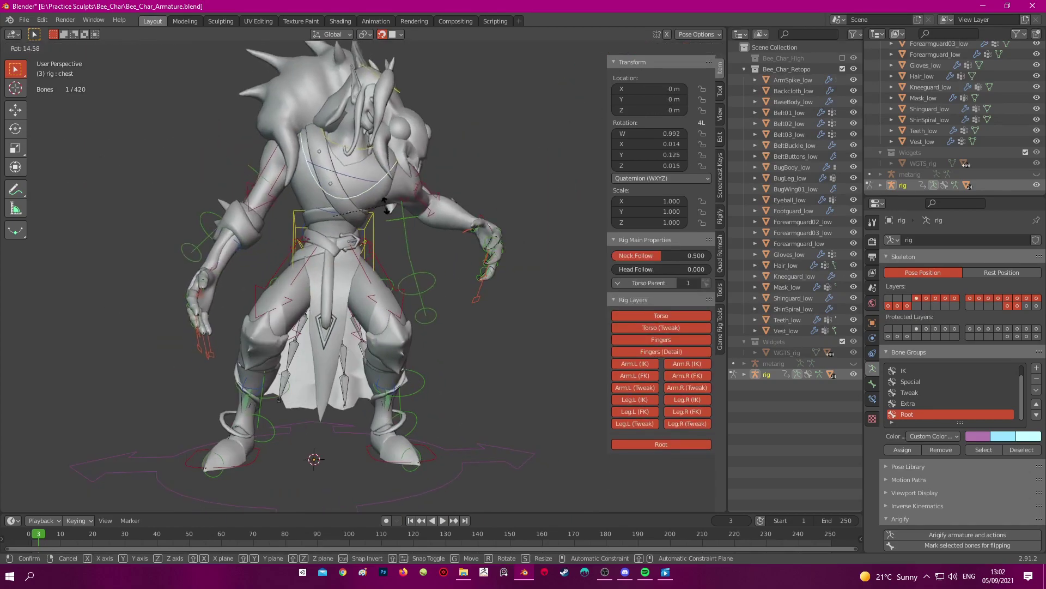
key("Return")
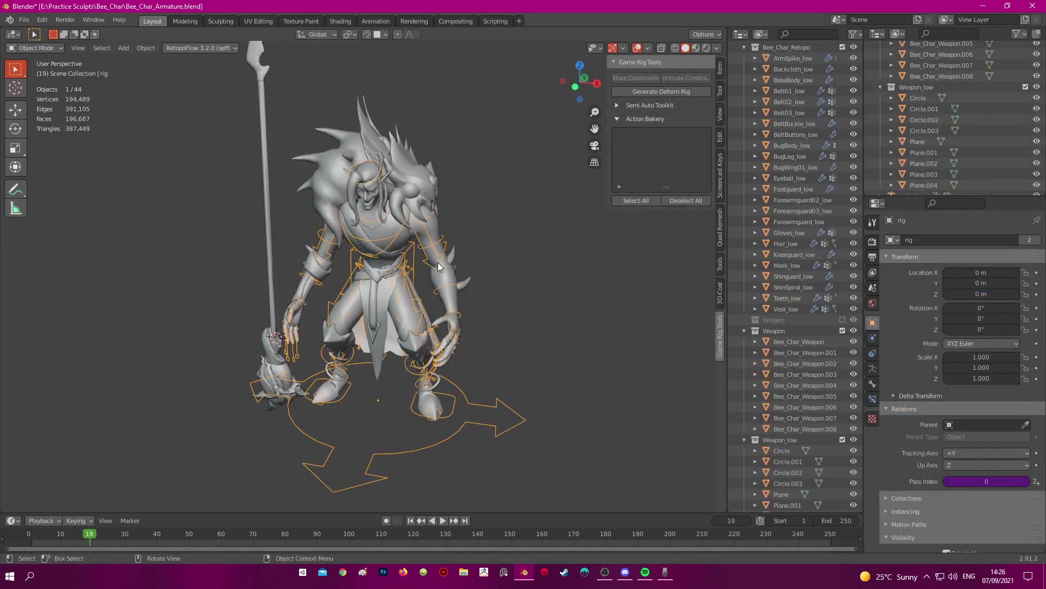
Examine the rigged bee character's torso, face and arms up close from several angles
scroll(437, 262, "up", 4)
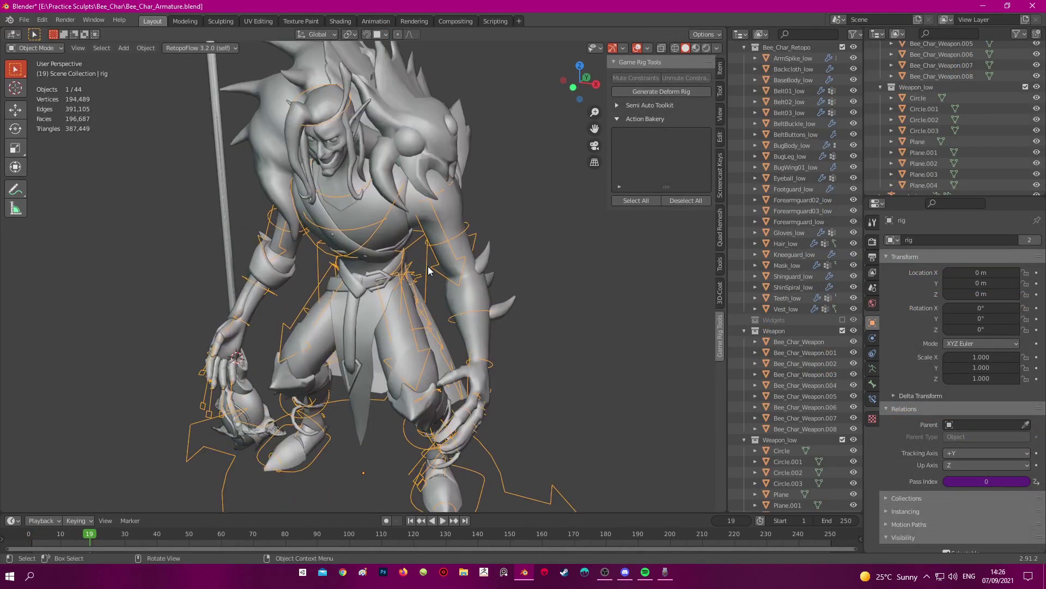
middle_click_drag(428, 270, 434, 274)
scroll(423, 270, "up", 4)
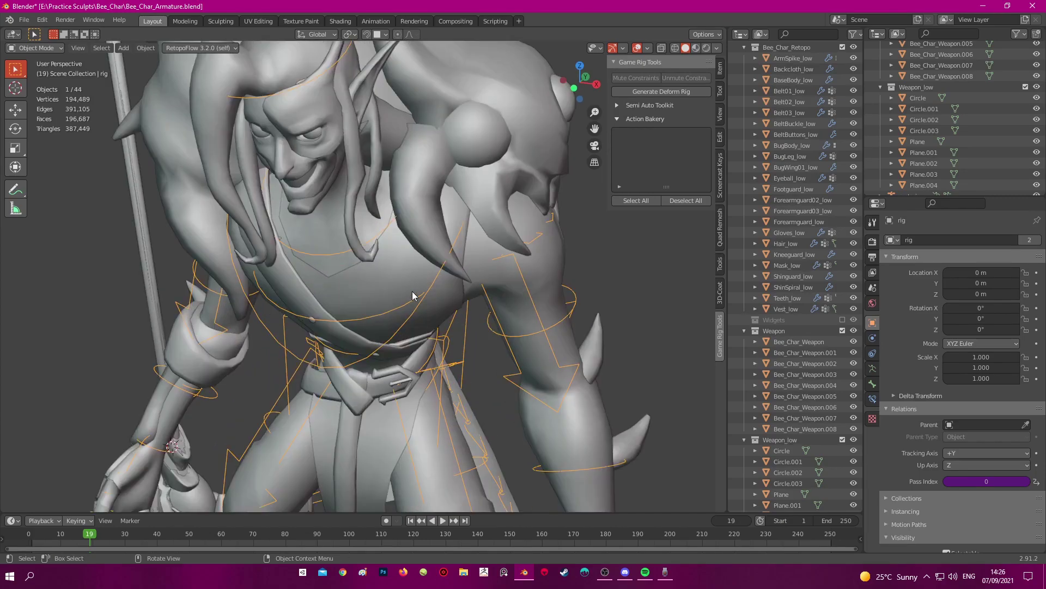
scroll(412, 296, "down", 3)
middle_click_drag(412, 295, 412, 242, "shift")
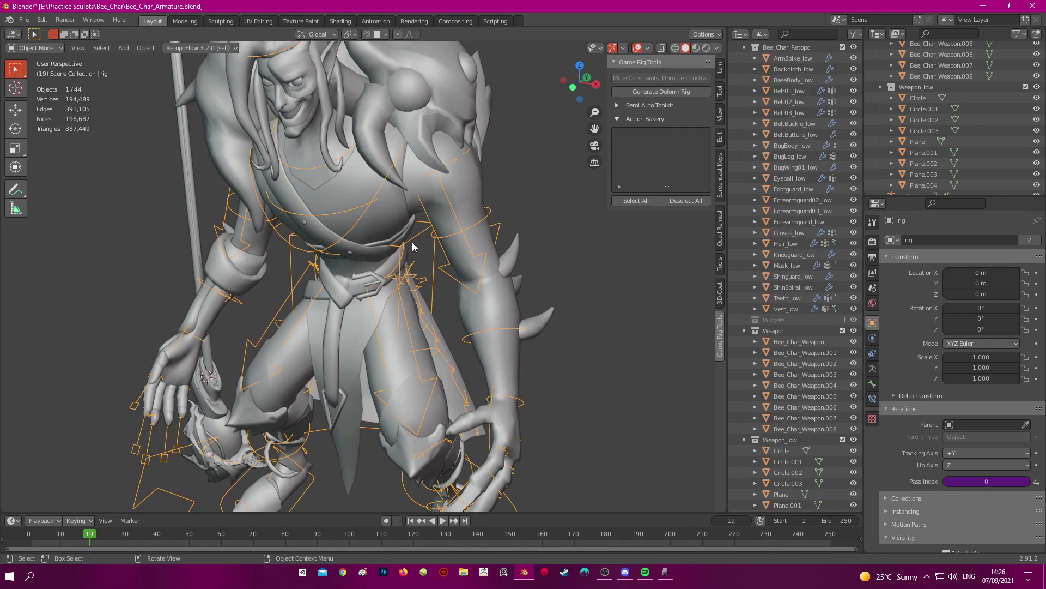
middle_click_drag(413, 244, 417, 266)
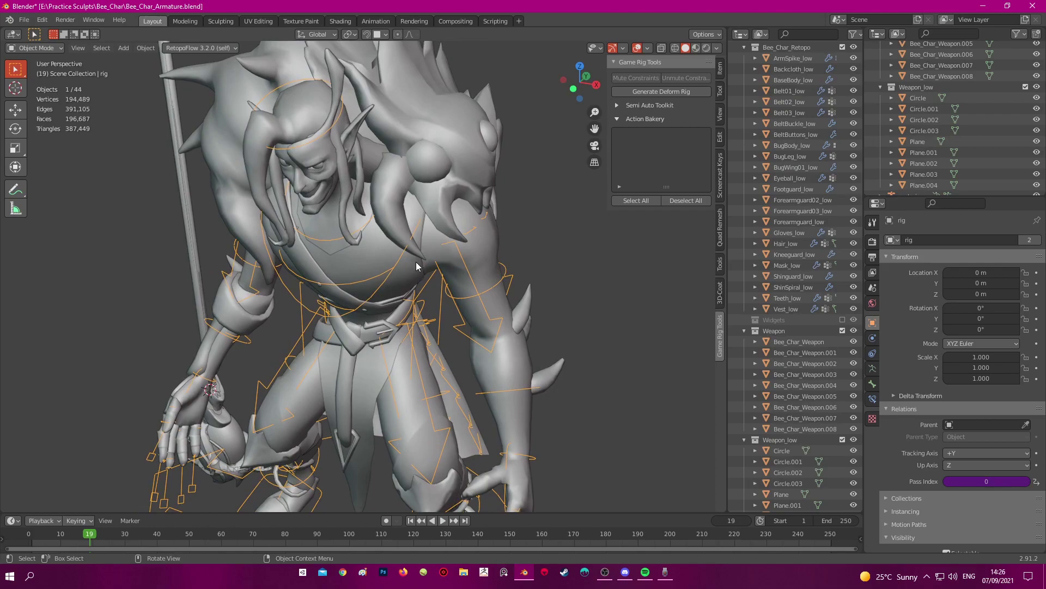
scroll(416, 262, "up", 1)
scroll(417, 261, "down", 1)
mouse_move(417, 262)
middle_mouse_down()
mouse_move(396, 263)
mouse_move(402, 275)
middle_mouse_up()
scroll(402, 278, "up", 3)
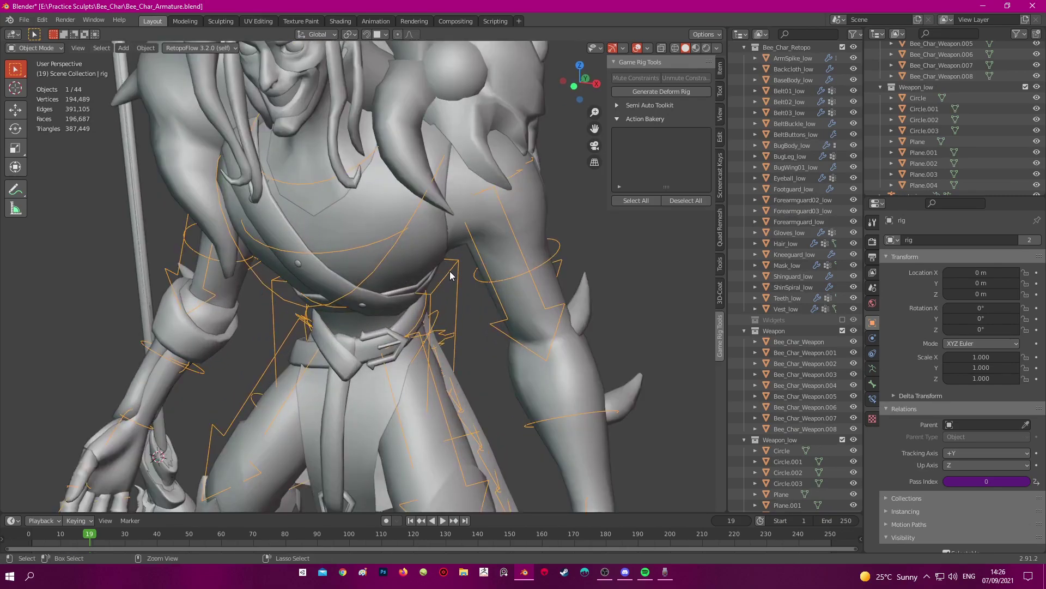
Review the Generate Deform Rig options, dismiss them, and expand the rig in the outliner to inspect its bone hierarchy
left_click(646, 92)
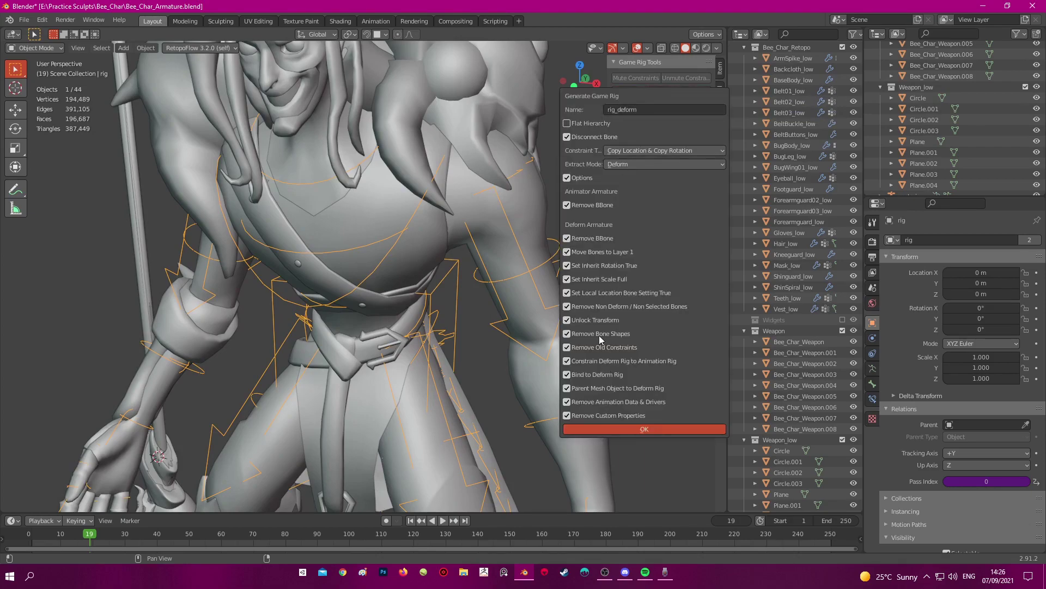
left_click_drag(614, 98, 567, 158)
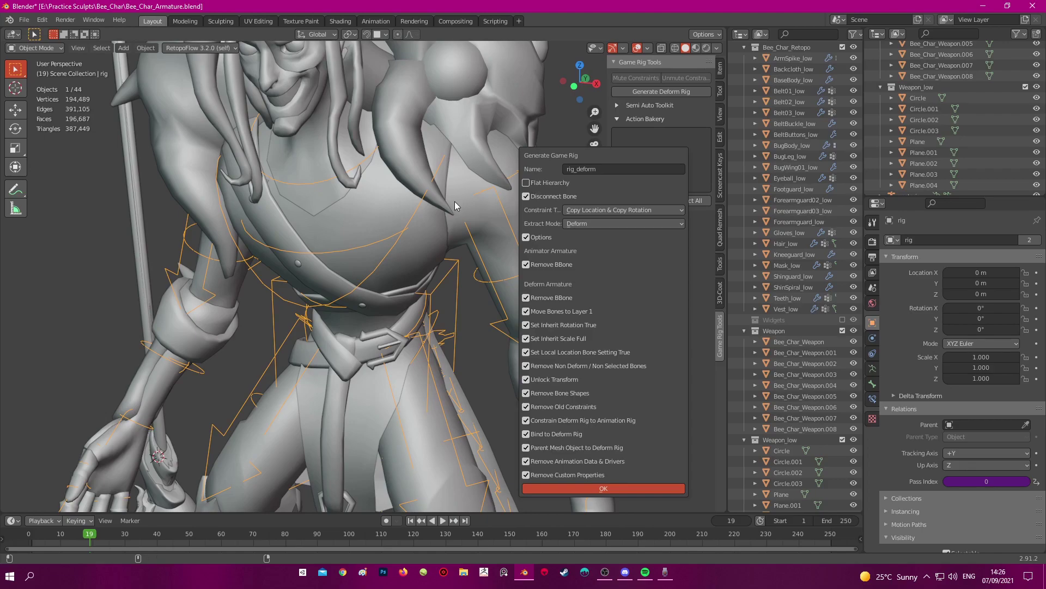
scroll(881, 180, "down", 2)
scroll(897, 181, "down", 4)
left_click(892, 186)
scroll(898, 120, "down", 5)
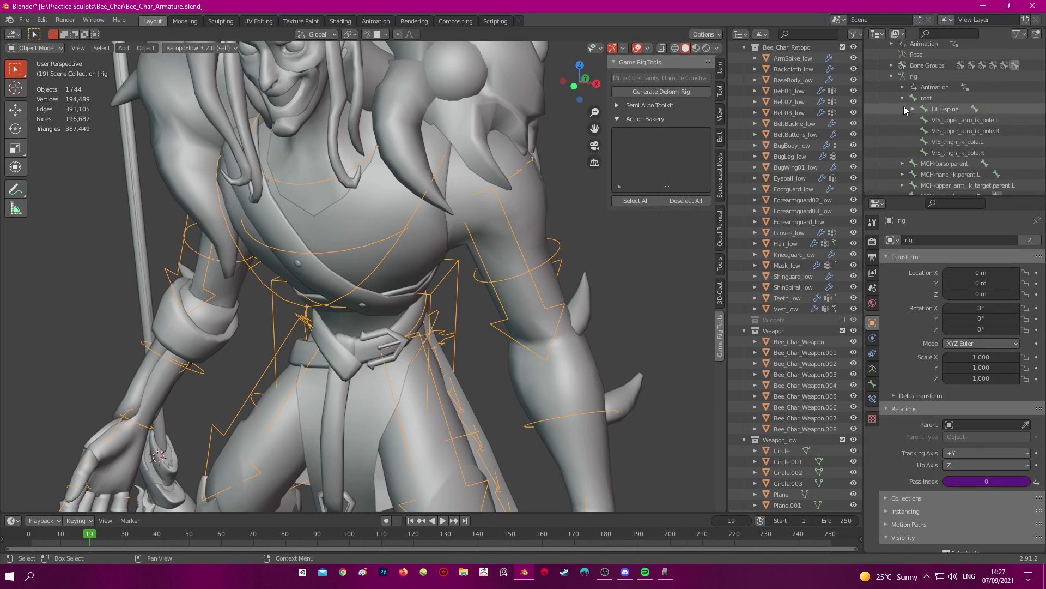
Generate a deform rig named rig_deform with Copy Location & Copy Rotation constraints, Deform extract mode and Flat Hierarchy off
left_click(660, 91)
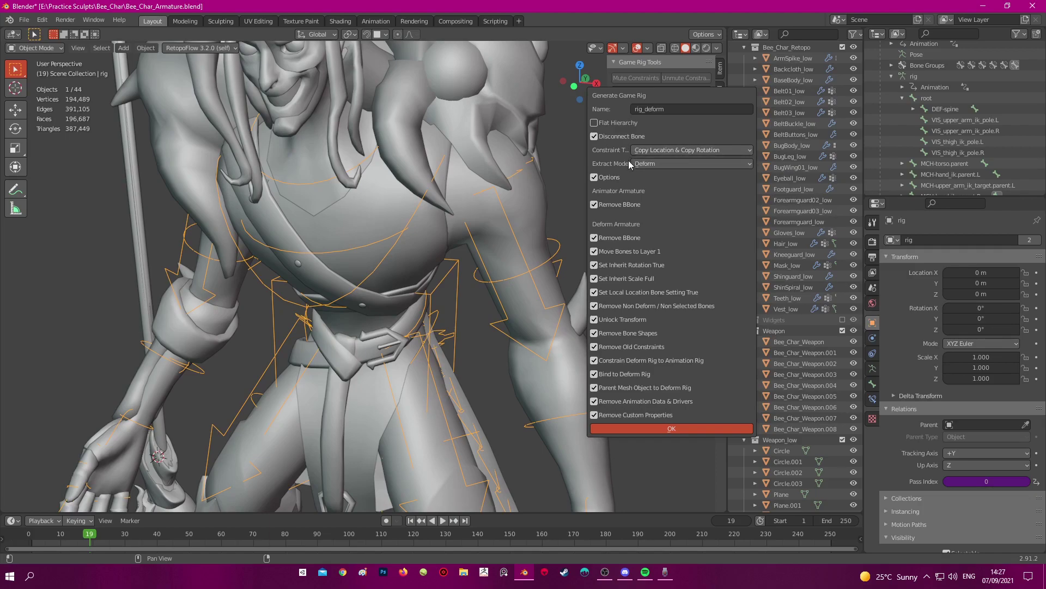
left_click(594, 177)
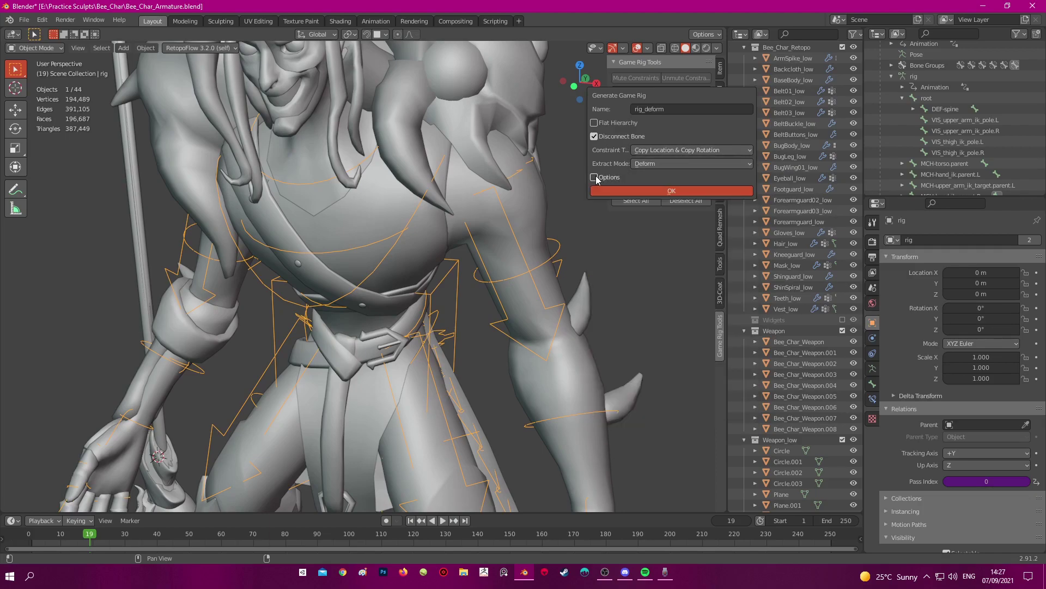
left_click(594, 177)
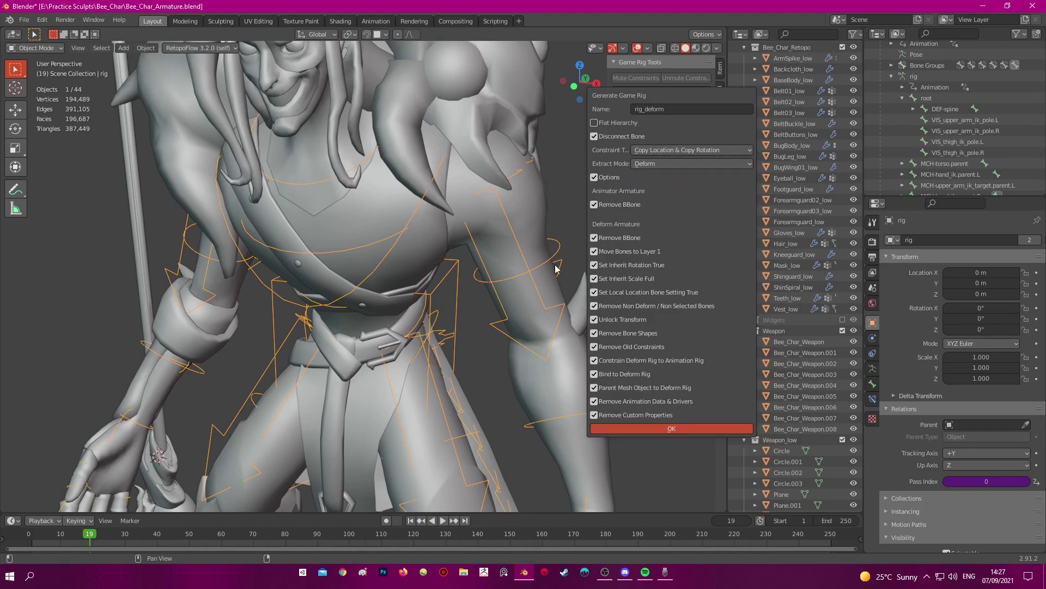
left_click(671, 429)
scroll(581, 322, "down", 5)
scroll(536, 243, "up", 3)
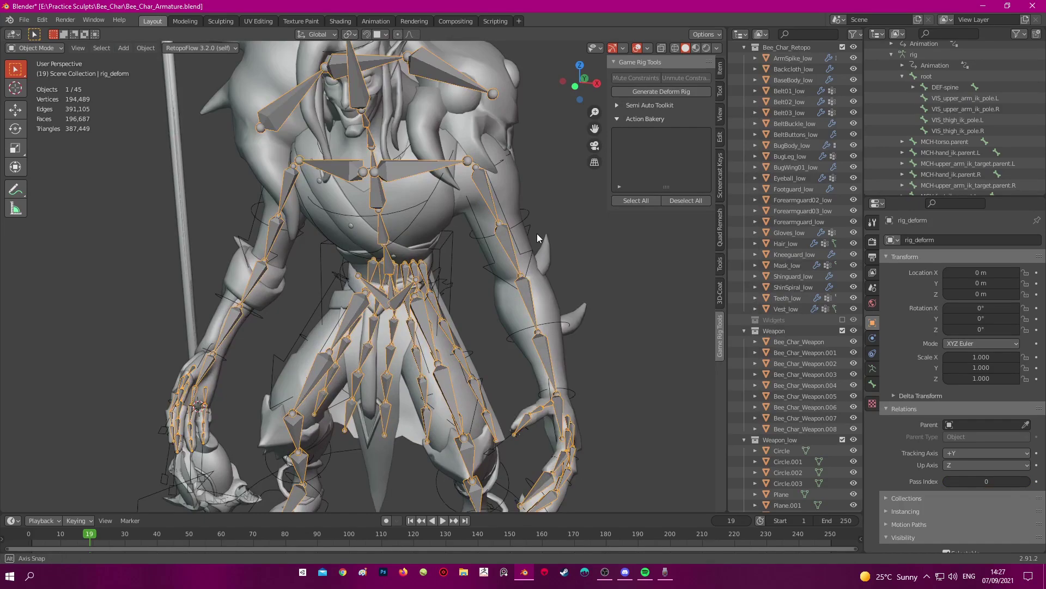
Hide everything except rig_deform, enter Pose Mode and select all its bones
key("shift+h")
scroll(506, 210, "down", 3)
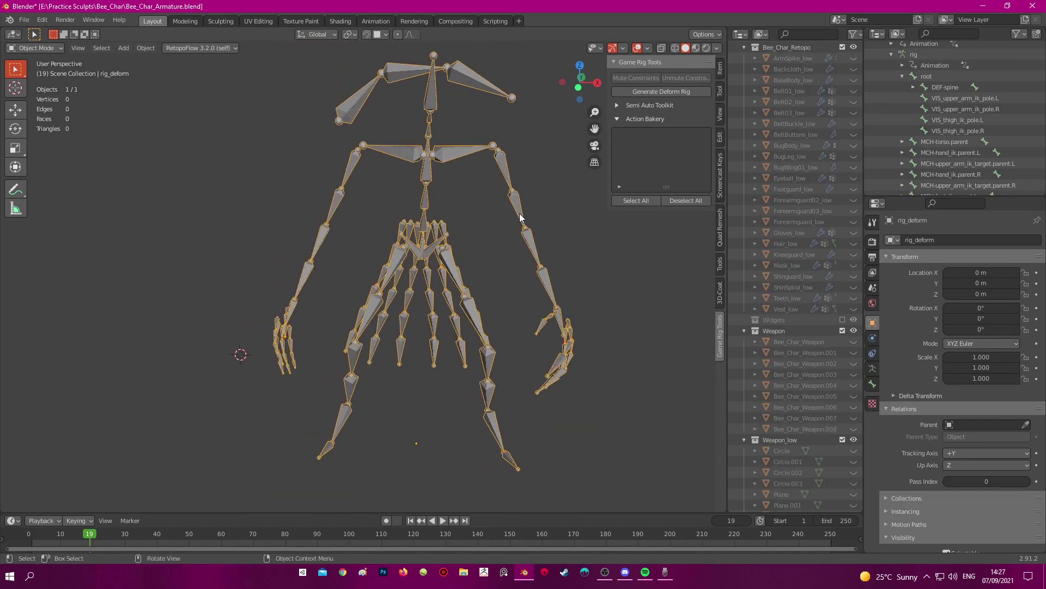
key("ctrl+Tab")
scroll(486, 240, "up", 5)
scroll(454, 233, "down", 2)
scroll(439, 204, "up", 4)
key("a")
middle_click_drag(512, 128, 483, 147, "shift")
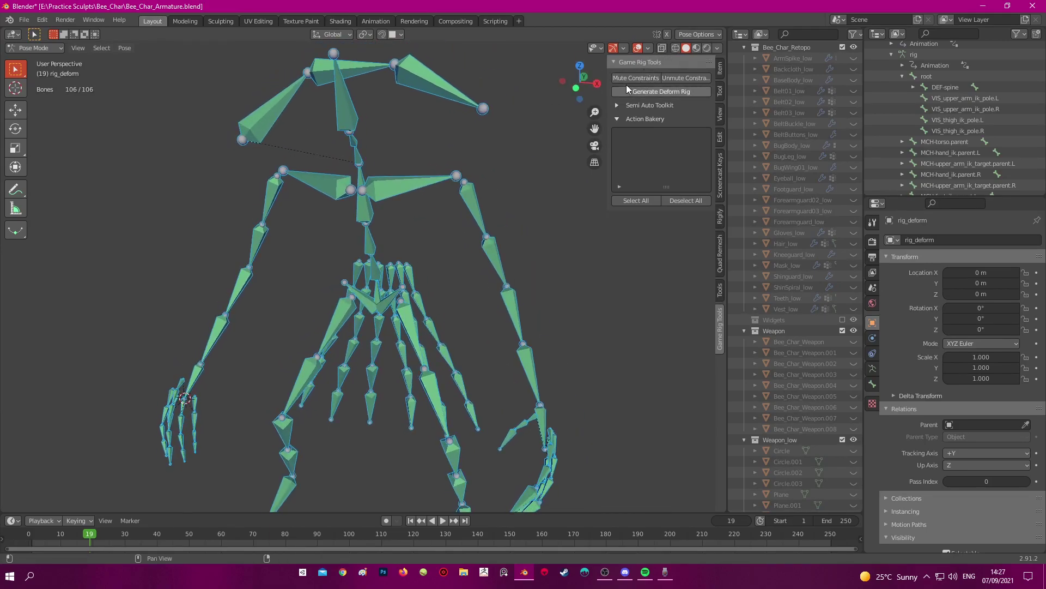
Rotate DEF-upper_arm.L by about -38° to test the arm chain, then undo the rotation
scroll(460, 143, "up", 3)
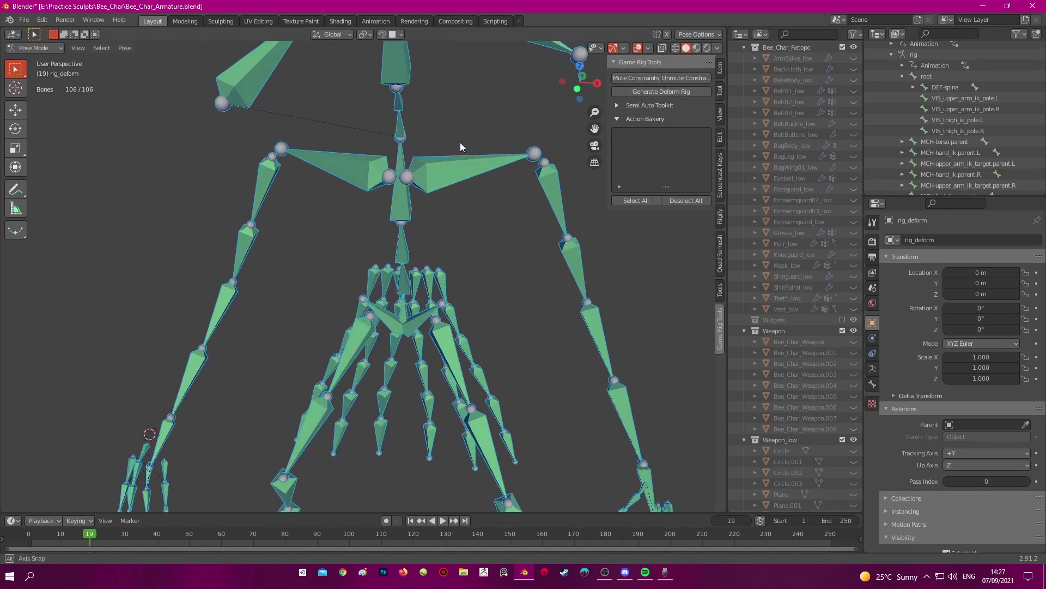
left_click(528, 181)
scroll(529, 180, "down", 2)
key("r")
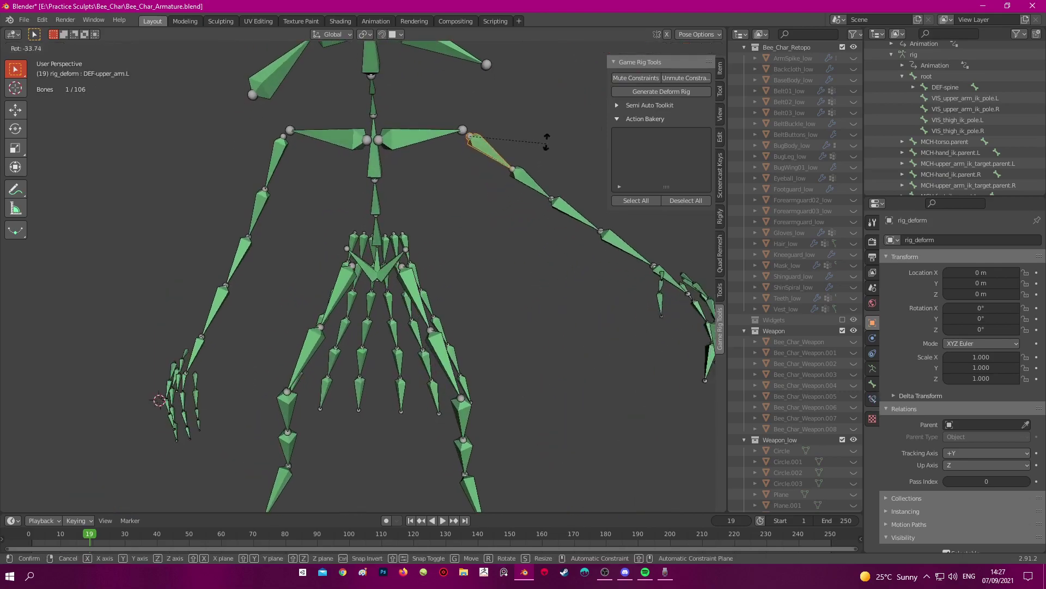
left_click(549, 139)
scroll(532, 149, "down", 2)
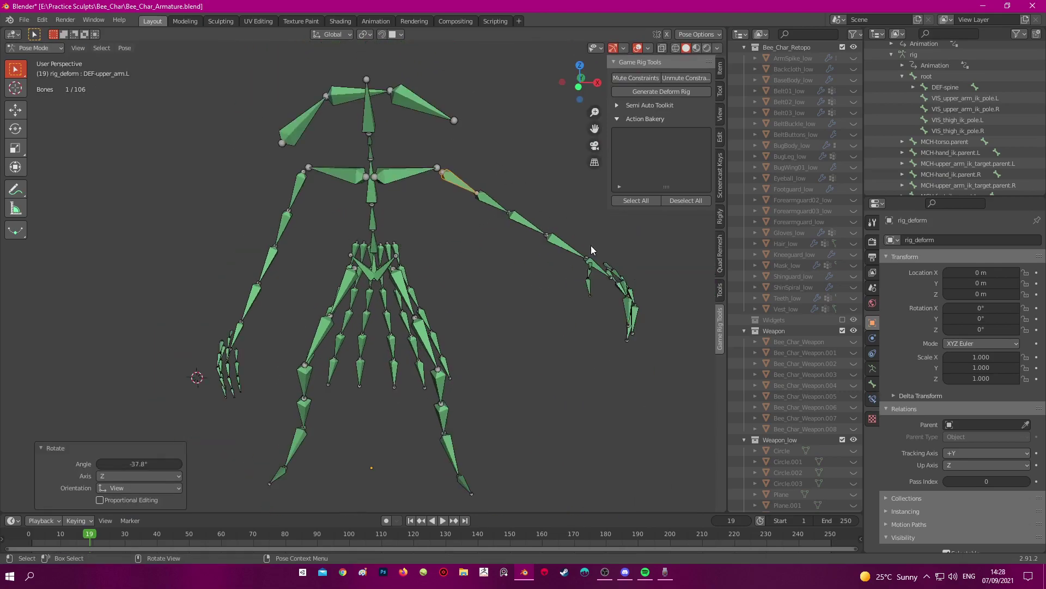
key("ctrl+z")
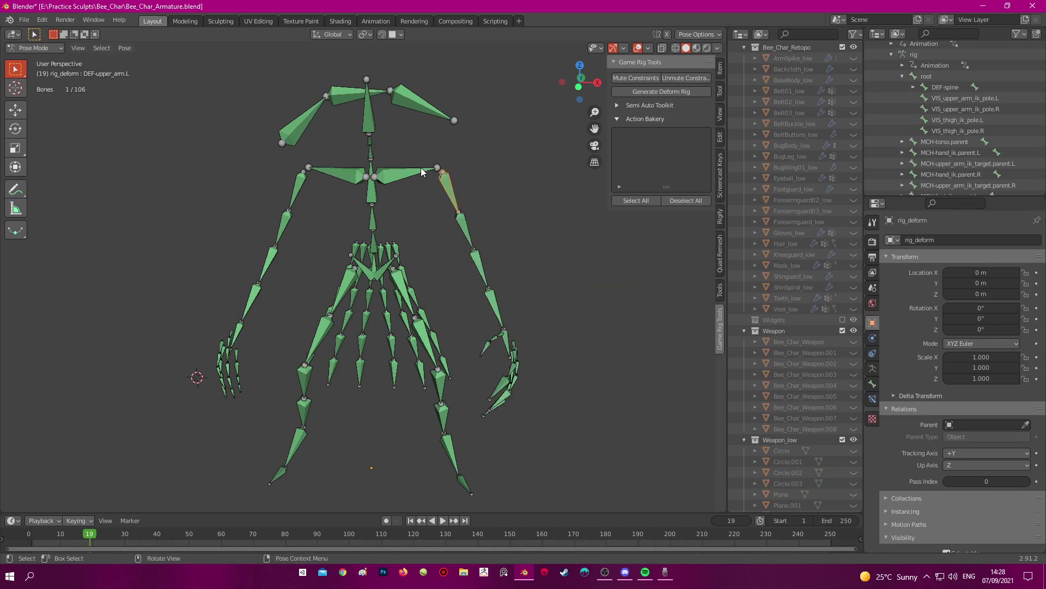
Rotate DEF-shoulder.L by about -23.5° to check whether the arm follows, then undo the rotation
left_click(421, 168)
scroll(436, 175, "up", 3)
key("r")
left_click(512, 151)
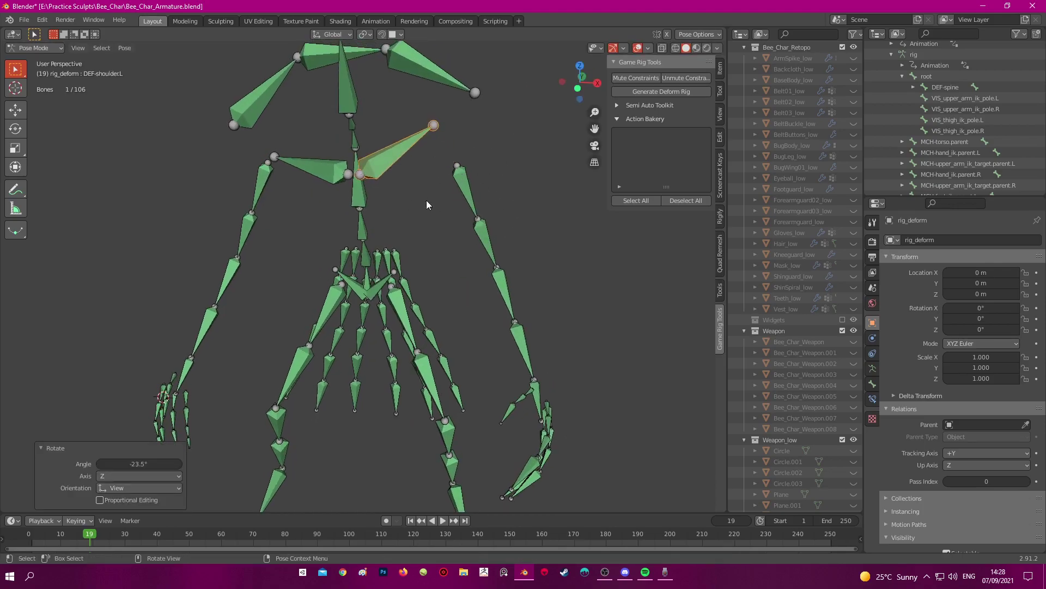
key("ctrl+z")
Enter Edit Mode on rig_deform and select DEF-upper_arm.L, then DEF-shoulder.L together with DEF-spine.003 to compare their connections
middle_click_drag(454, 195, 479, 192)
scroll(464, 226, "up", 4)
key("Tab")
left_click(487, 200)
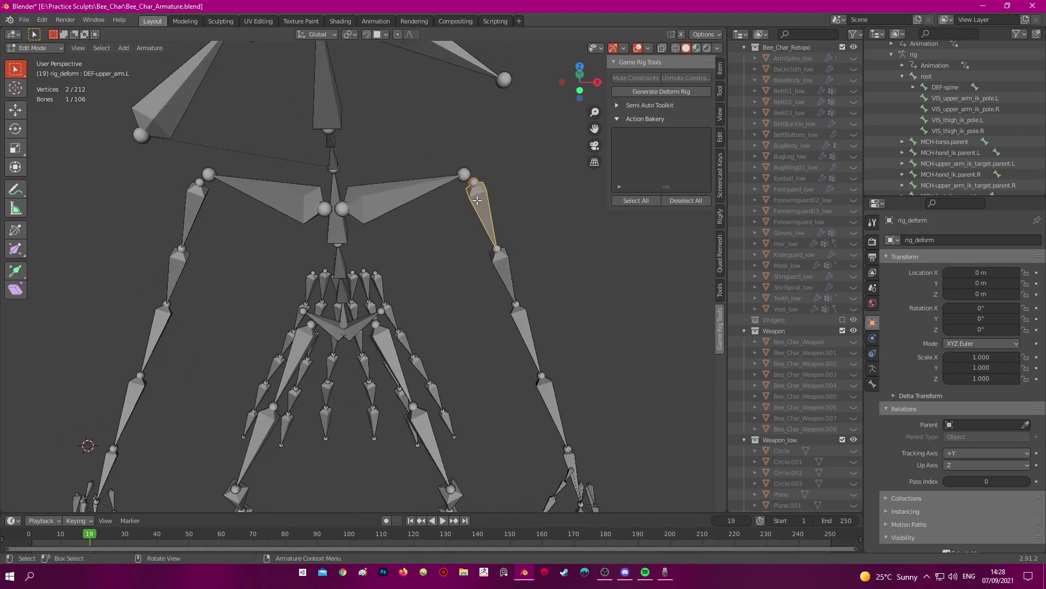
left_click(369, 193)
middle_click_drag(369, 193, 380, 201)
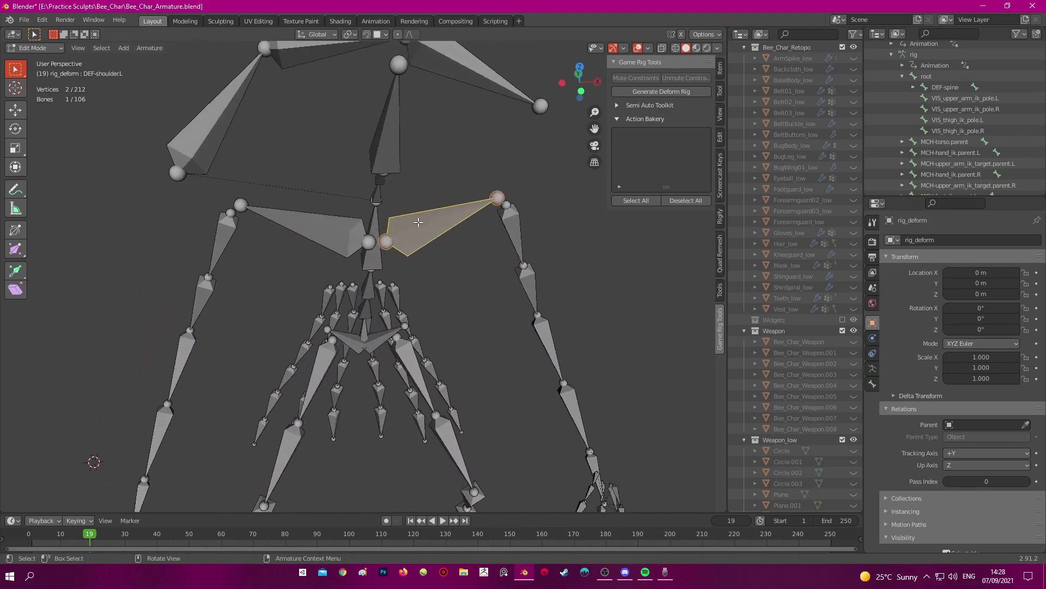
left_click(374, 255, "shift")
middle_click_drag(388, 253, 387, 136, "shift")
scroll(441, 235, "up", 4)
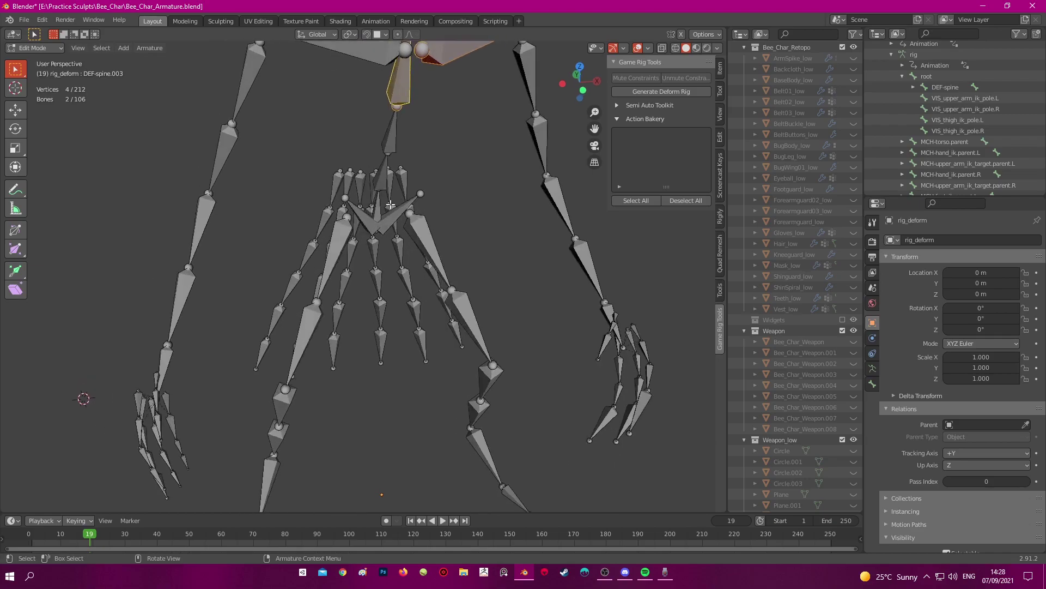
Inspect the hip and upper-leg bones of the deform rig, then clear the selection
left_click(440, 234)
left_click(431, 231)
left_click(422, 228)
left_click(415, 225)
middle_click_drag(416, 225, 388, 217)
middle_click_drag(426, 251, 371, 295, "shift")
key("alt+a")
left_click(457, 258)
middle_click_drag(372, 295, 455, 244, "shift")
Parent the DEF-upper_arm.L bone to DEF-shoulder.L with the Keep Offset option
scroll(372, 241, "up", 2)
left_click(316, 241)
left_click(333, 238, "shift")
left_click(442, 204)
left_click(378, 237, "shift")
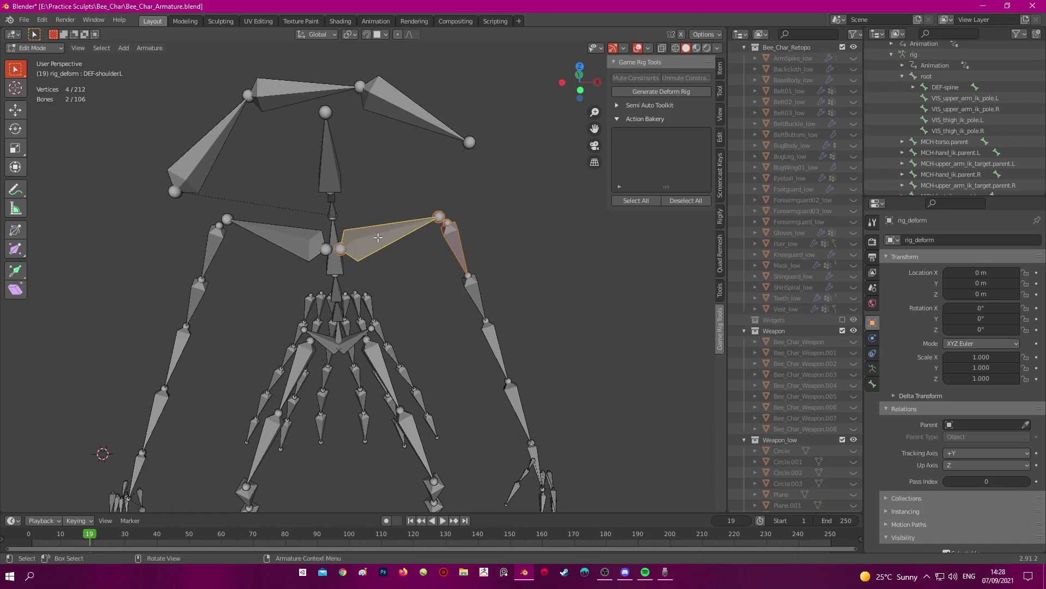
key("ctrl+p")
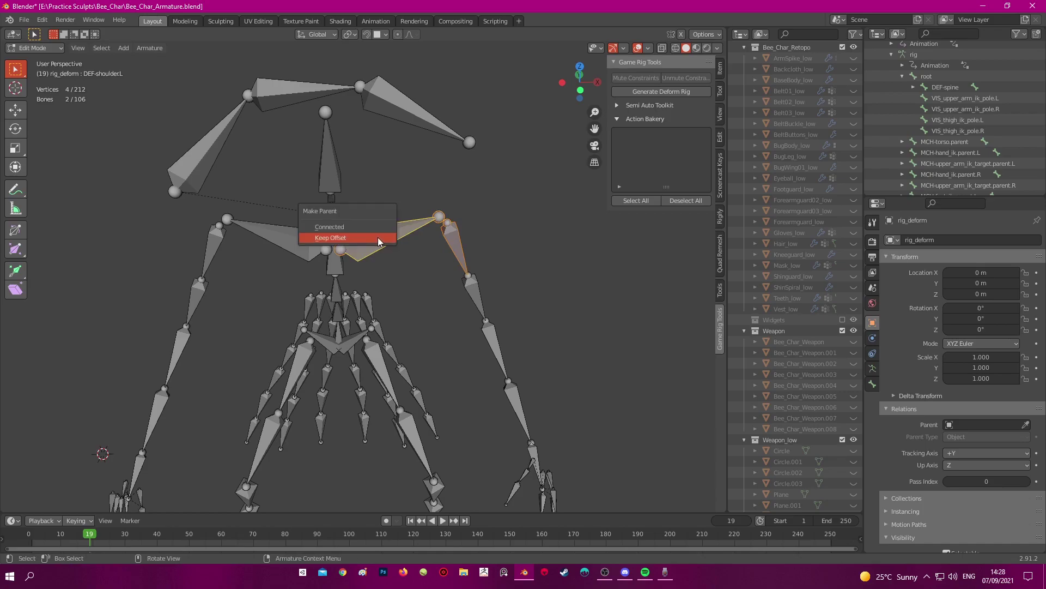
left_click(380, 240)
Rotate DEF-shoulder.L in Pose Mode to test whether the arm chain follows it, then undo the rotation
middle_click_drag(378, 238, 401, 248, "shift")
scroll(479, 270, "up", 1)
key("ctrl+Tab")
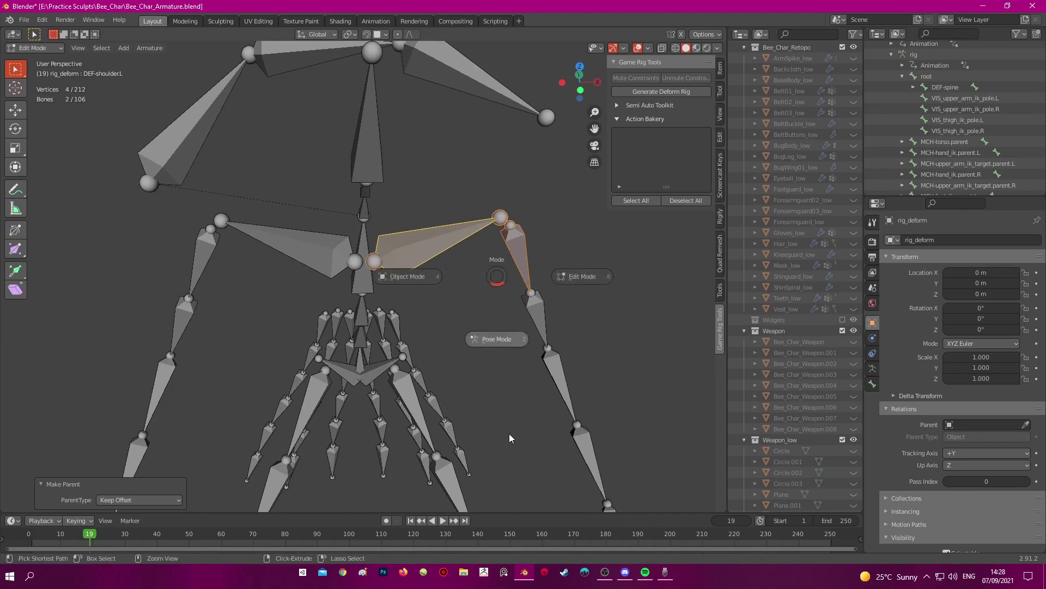
left_click(509, 420)
left_click(417, 240)
scroll(506, 274, "down", 3)
key("r")
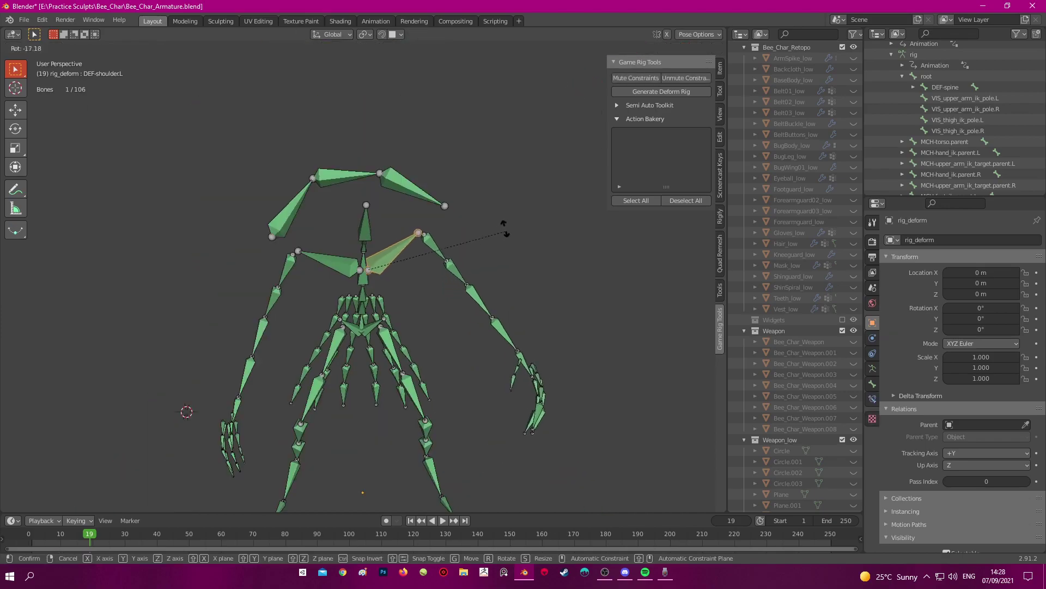
left_click(471, 197)
key("ctrl+z")
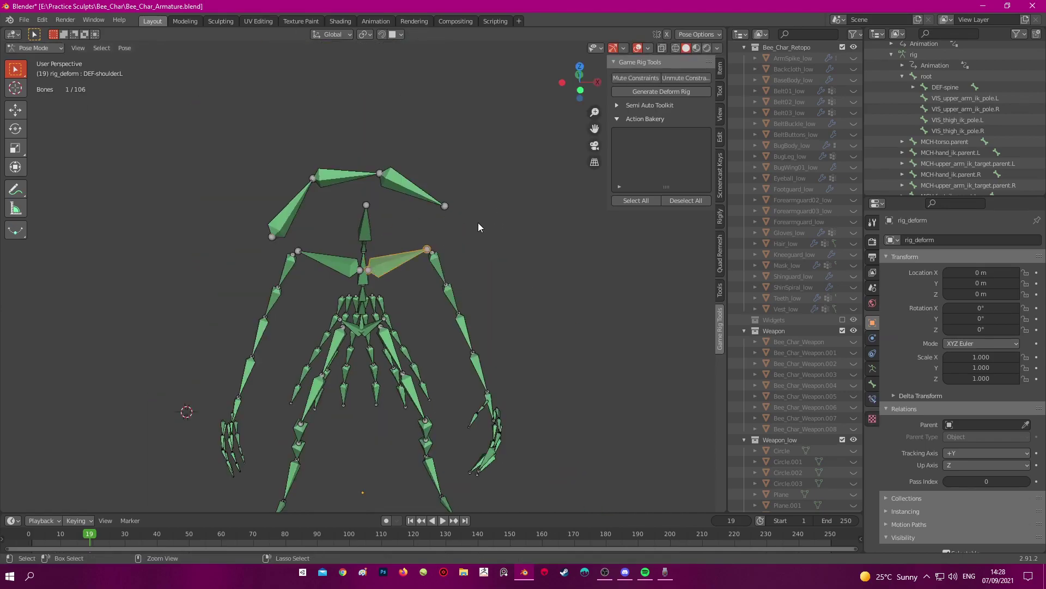
Repeat the rotation test on DEF-shoulder.L twice, undoing each rotation
left_click(402, 260)
key("r")
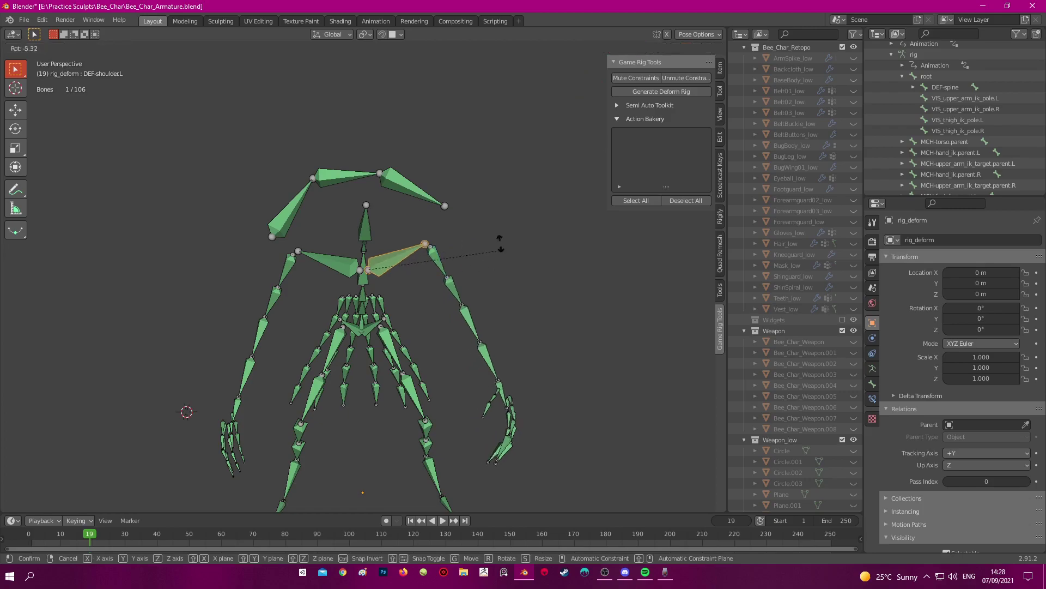
left_click(499, 210)
key("ctrl+z")
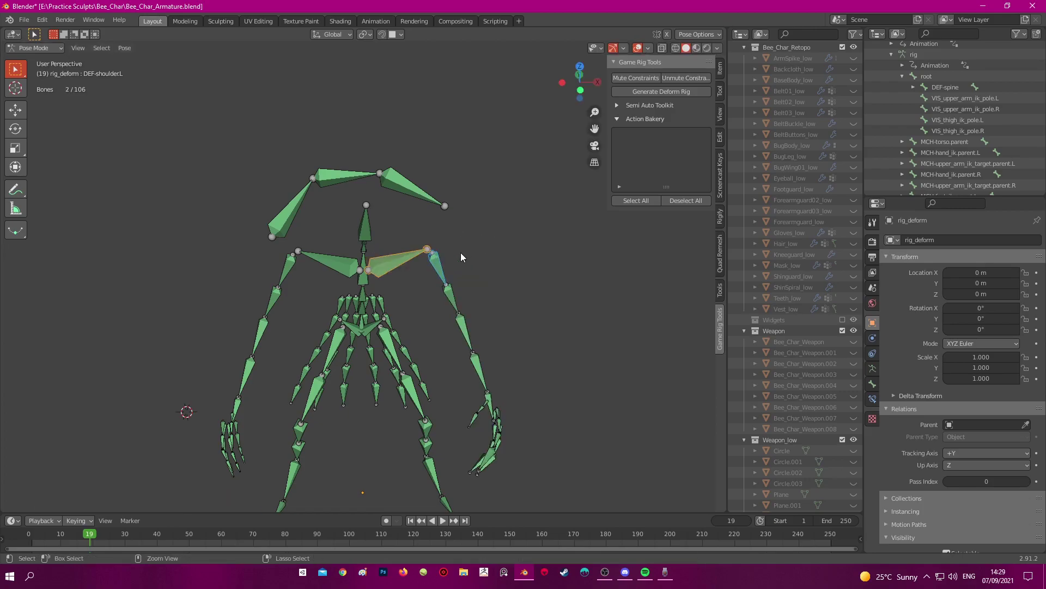
key("Tab")
scroll(460, 252, "up", 2)
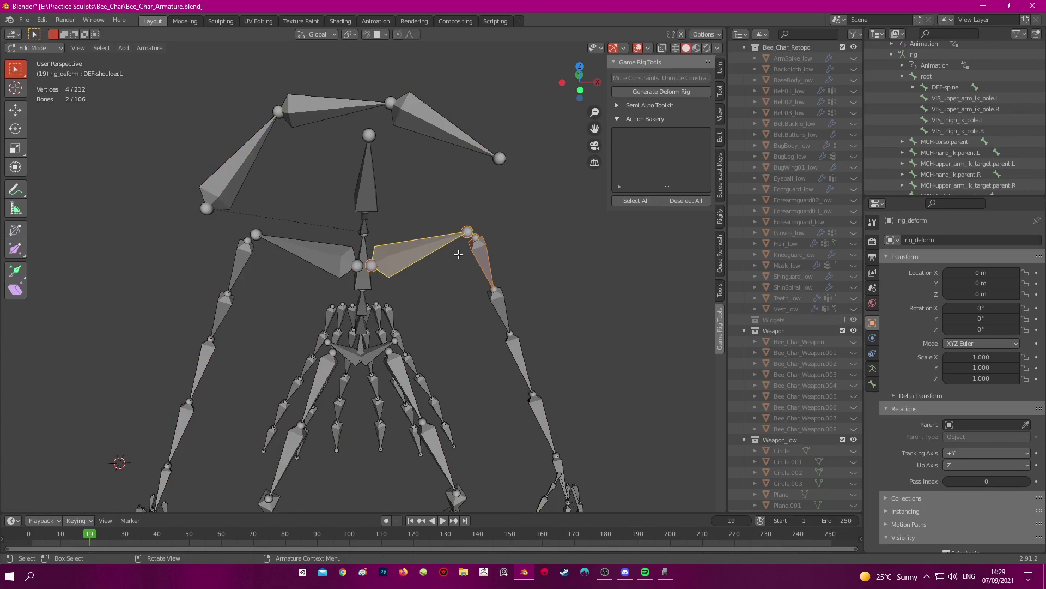
key("Tab")
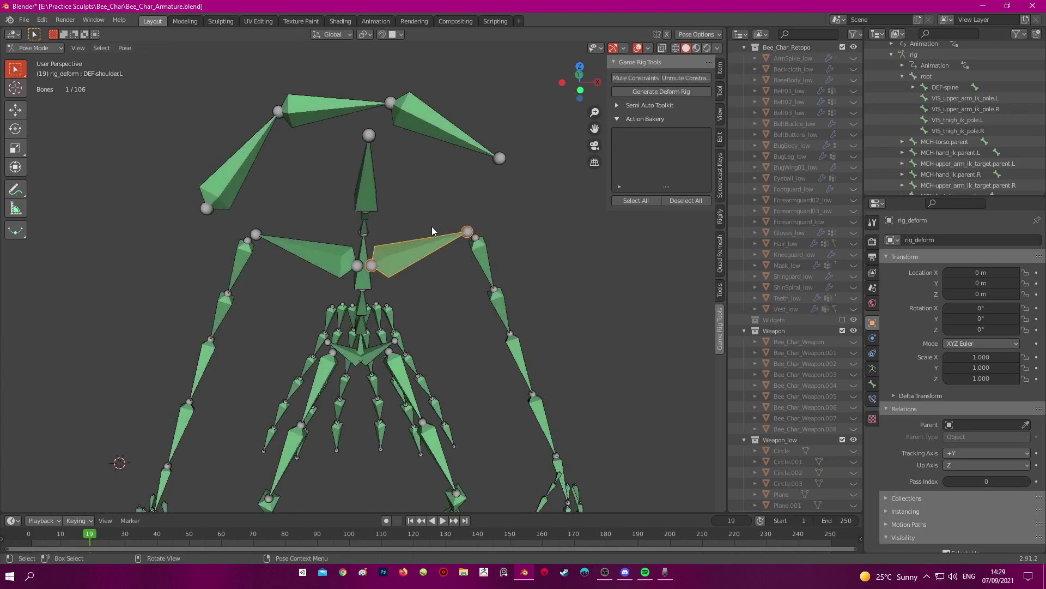
key("r")
left_click(479, 217)
key("ctrl+z")
Clear the parents of DEF-upper_arm.L and DEF-shoulder.L in Edit Mode
right_click(439, 244)
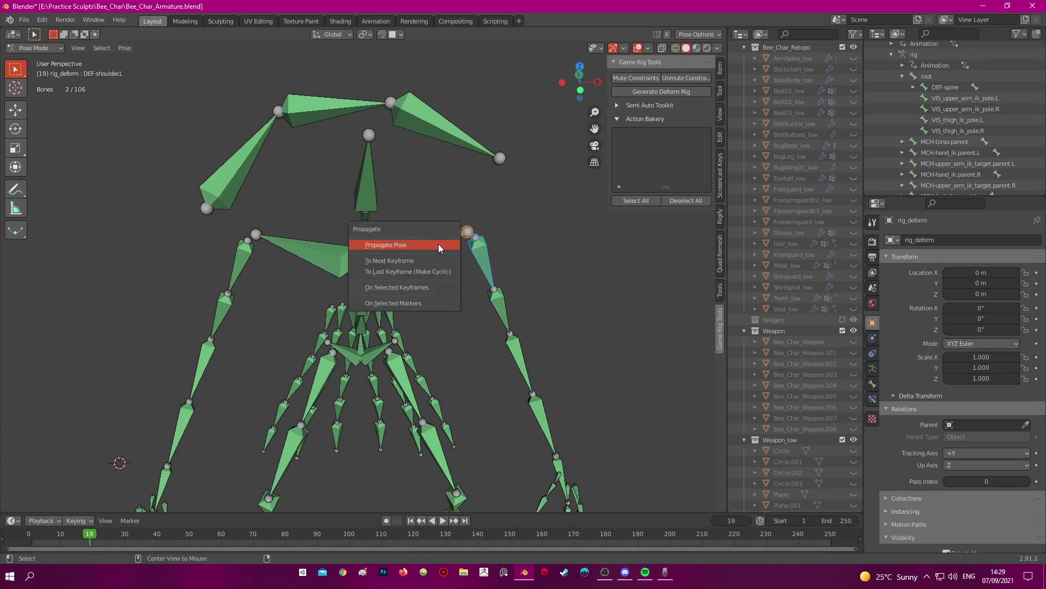
key("Escape")
key("Tab")
key("alt+p")
key("Escape")
key("alt+p")
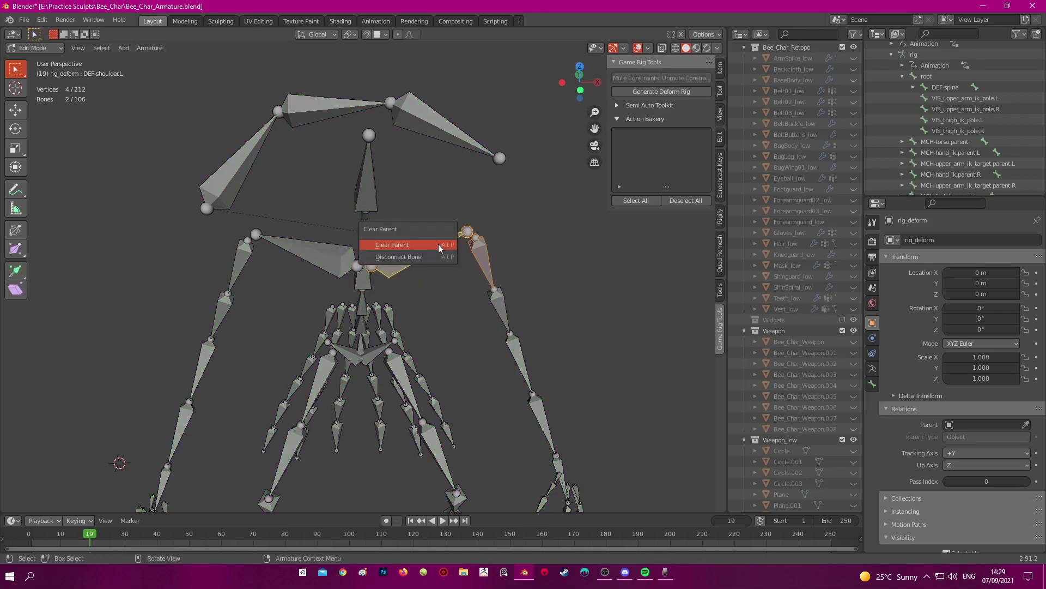
left_click(438, 243)
Rotate DEF-shoulder.L in Pose Mode to check its link to the arm after clearing the parents, then undo the rotation
key("Tab")
left_click(453, 244)
left_click(511, 270)
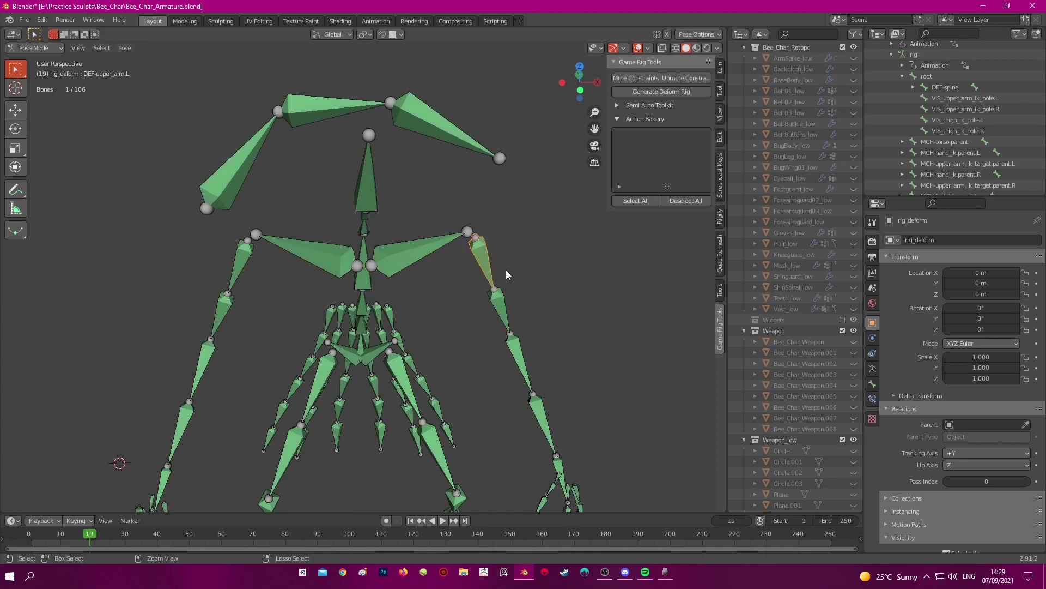
key("Tab")
key("ctrl+Tab")
key("ctrl+Tab")
key("ctrl+Tab")
left_click(421, 253)
key("r")
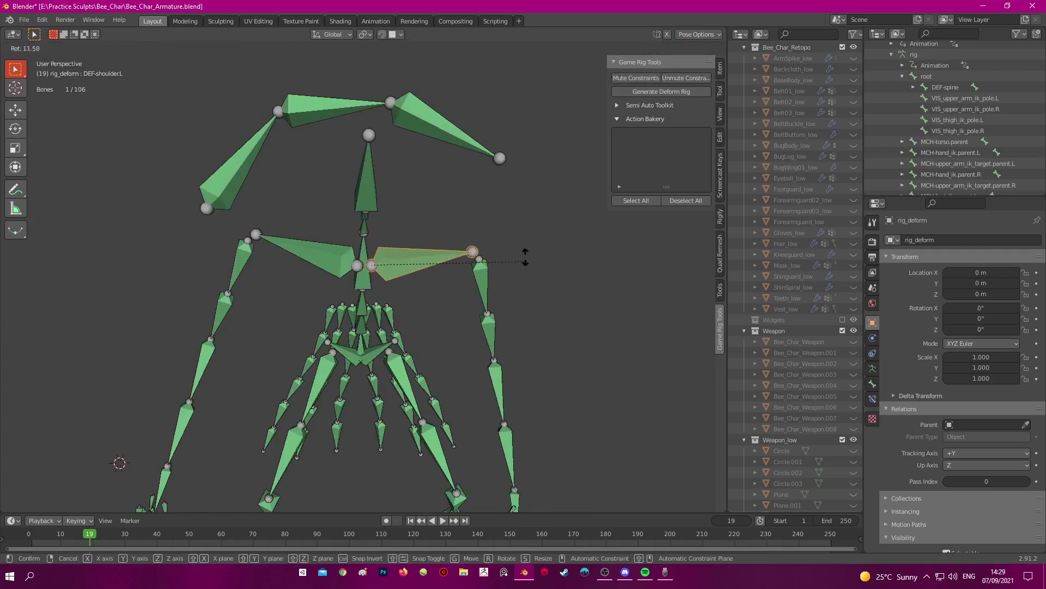
left_click(498, 211)
key("ctrl+z")
Clear the parent of DEF-upper_arm.L alone, then rotate DEF-shoulder.L by -31.6° to test the separation and revert the rotation
key("Tab")
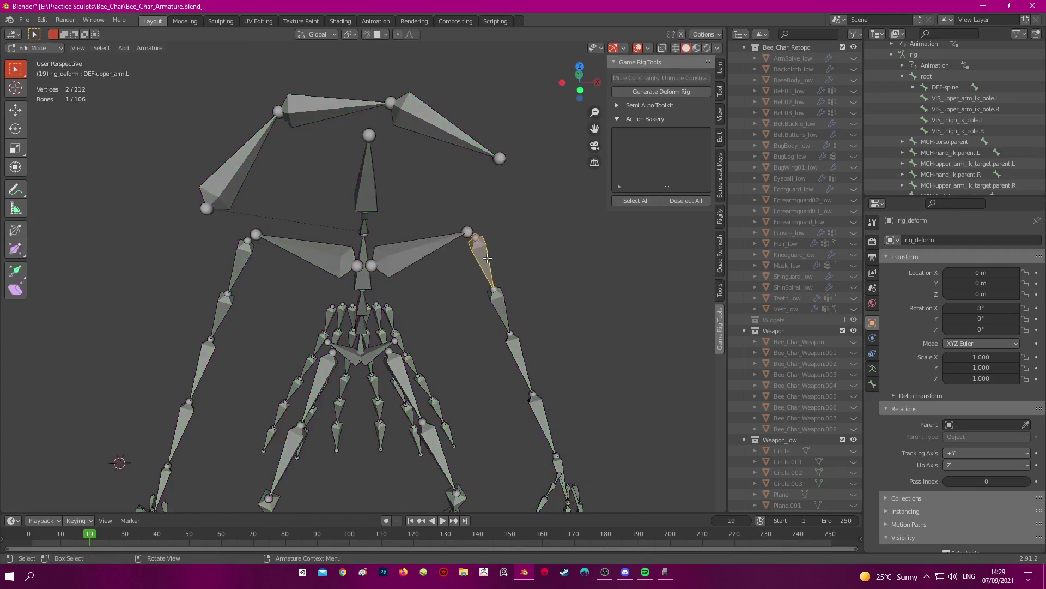
key("alt+p")
left_click(476, 274)
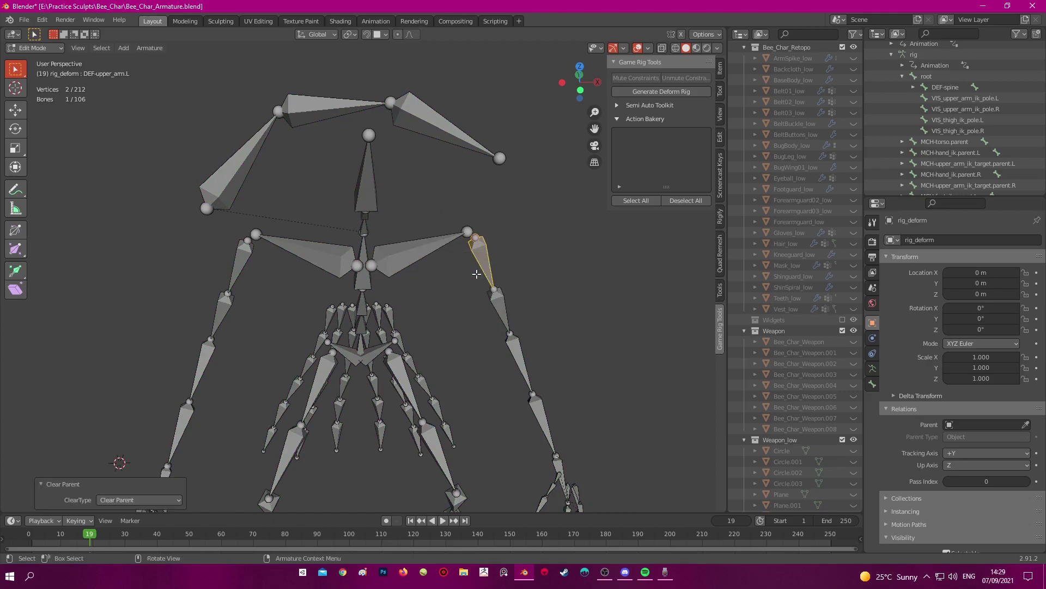
key("ctrl+Tab")
key("r")
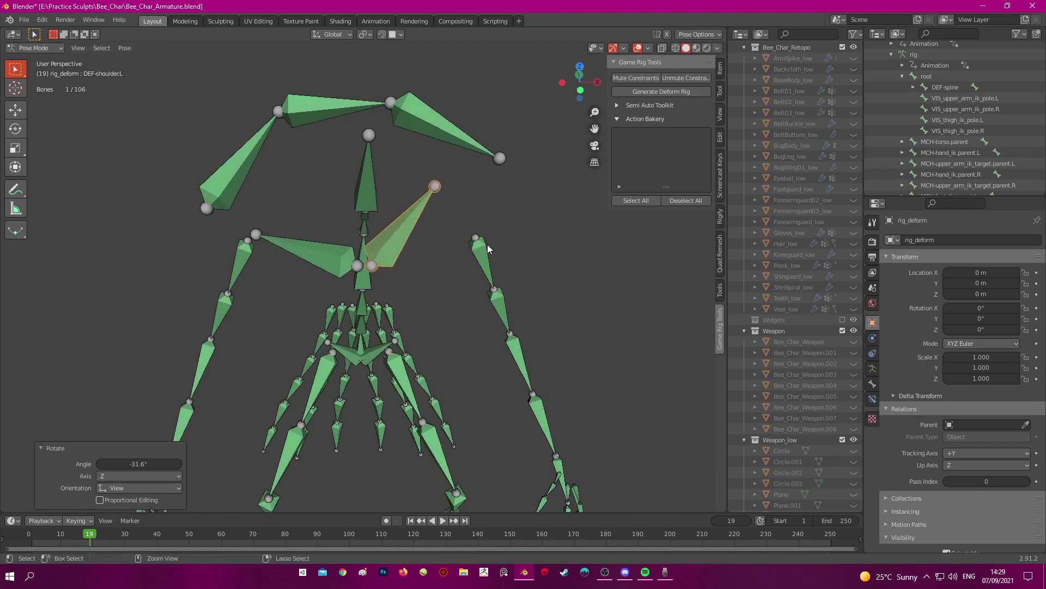
key("Escape")
Examine how the shoulder and upper-arm bones on both sides relate, checking DEF-upper_arm.L and DEF-shoulder.R from several angles
key("Tab")
left_click(485, 254)
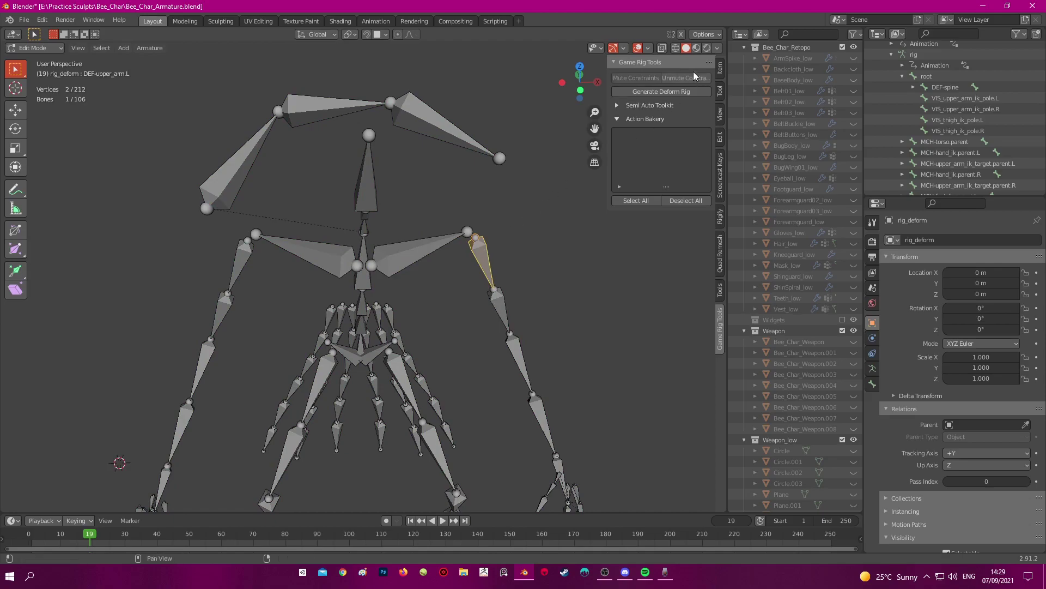
middle_click_drag(327, 195, 279, 228)
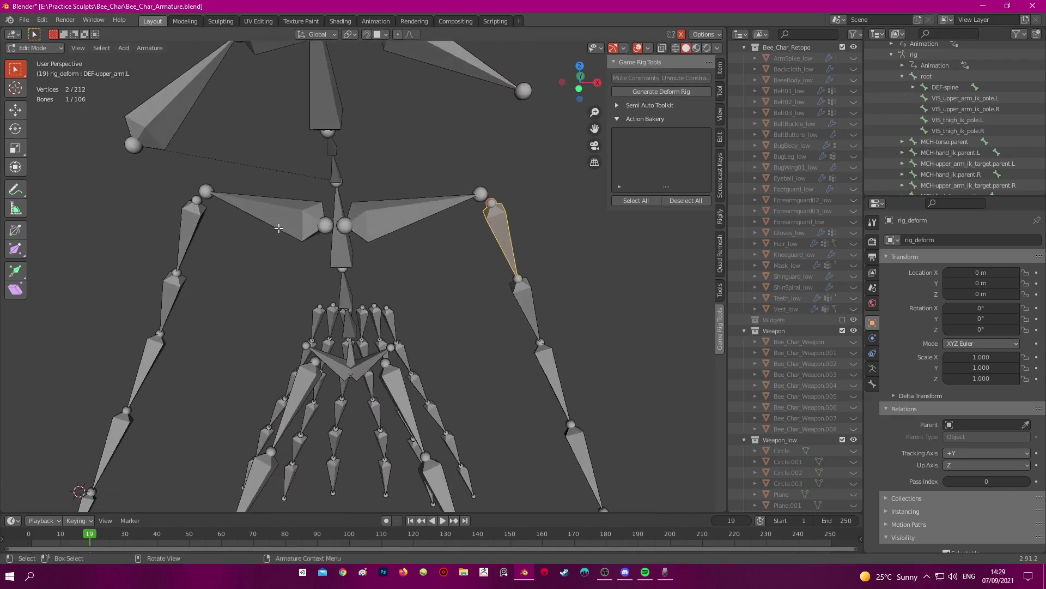
middle_click_drag(363, 206, 389, 260)
left_click(296, 273)
middle_click_drag(297, 273, 278, 261)
key("ctrl+Tab")
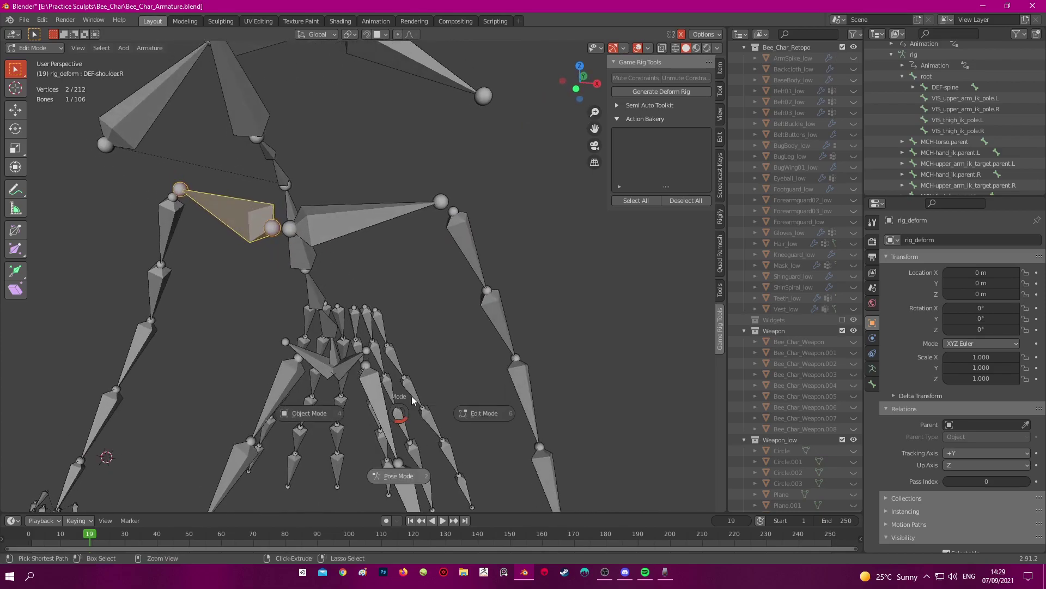
left_click(398, 473)
middle_click_drag(467, 287, 474, 283)
Reparent the detached DEF-upper_arm.L bone to DEF-shoulder.L in Edit Mode with Keep Offset
key("Tab")
middle_click_drag(478, 224, 489, 226)
left_click(489, 227)
left_click(444, 202, "shift")
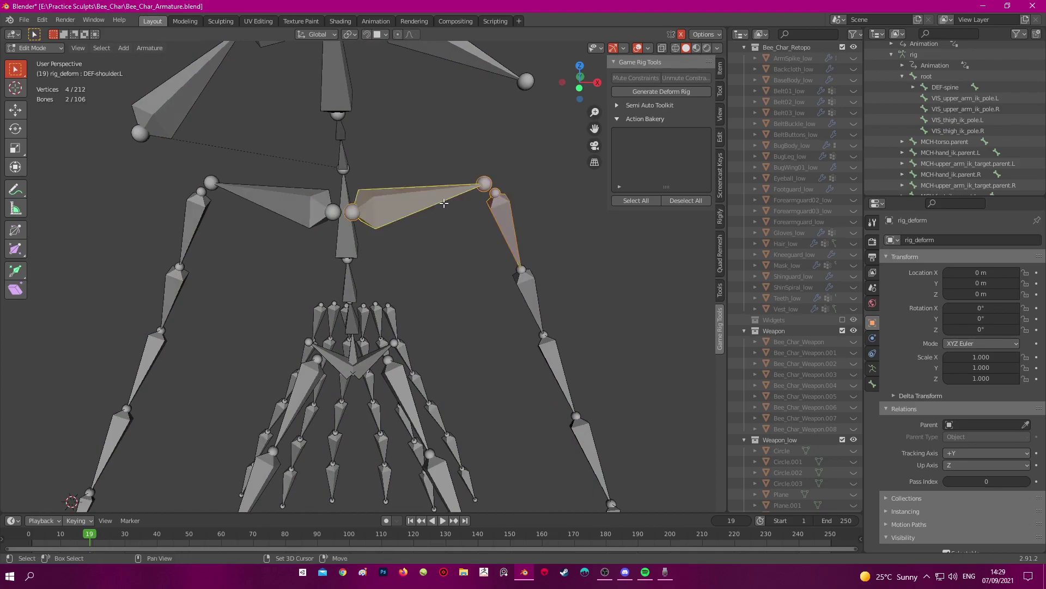
key("ctrl+p")
left_click(444, 203)
Rotate DEF-shoulder.L by -33.7° and rotate DEF-shoulder.R in Pose Mode to compare both arms, undoing each rotation
key("ctrl+Tab")
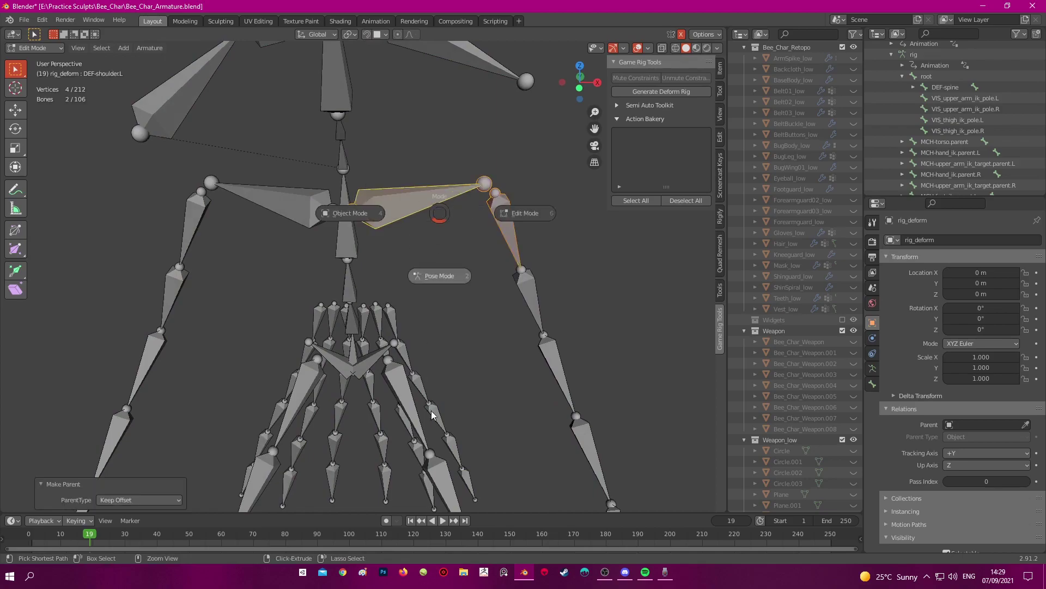
left_click(406, 225)
key("r")
left_click(433, 134)
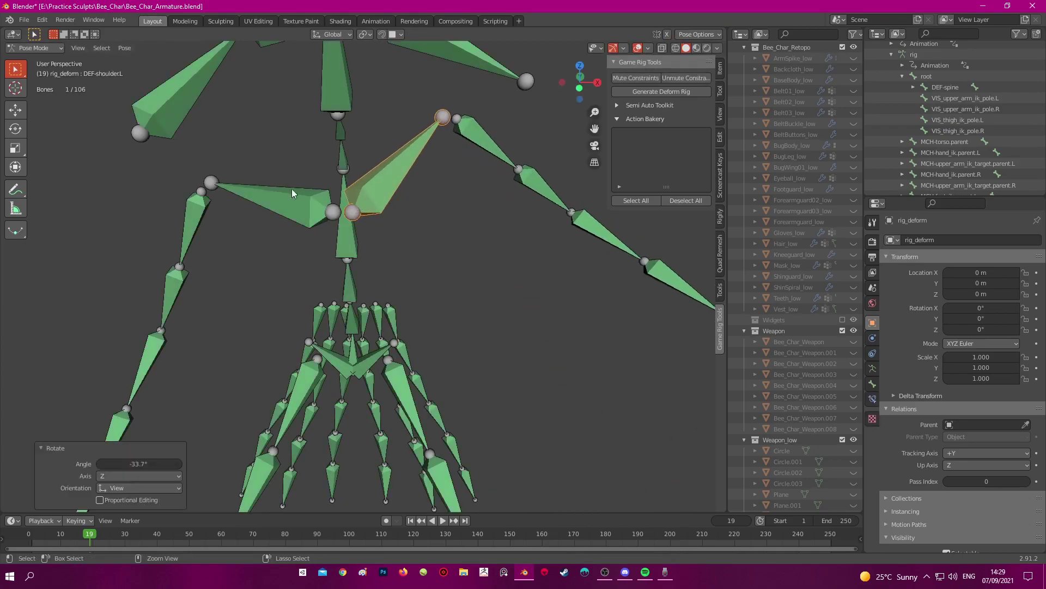
key("ctrl+z")
left_click(286, 202)
key("r")
left_click(430, 281)
key("ctrl+z")
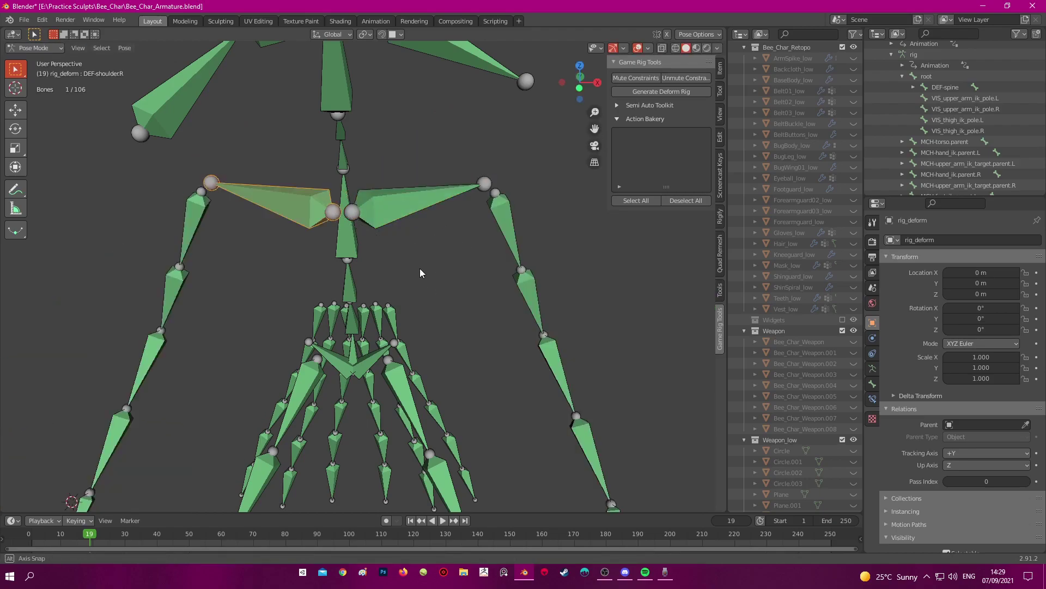
Rotate DEF-spine.003 to test whether the shoulders follow the upper spine, then undo the rotation
middle_click_drag(420, 268, 434, 279)
scroll(433, 278, "up", 2)
middle_click_drag(423, 242, 436, 200)
left_click(401, 201)
scroll(380, 197, "down", 3)
key("r")
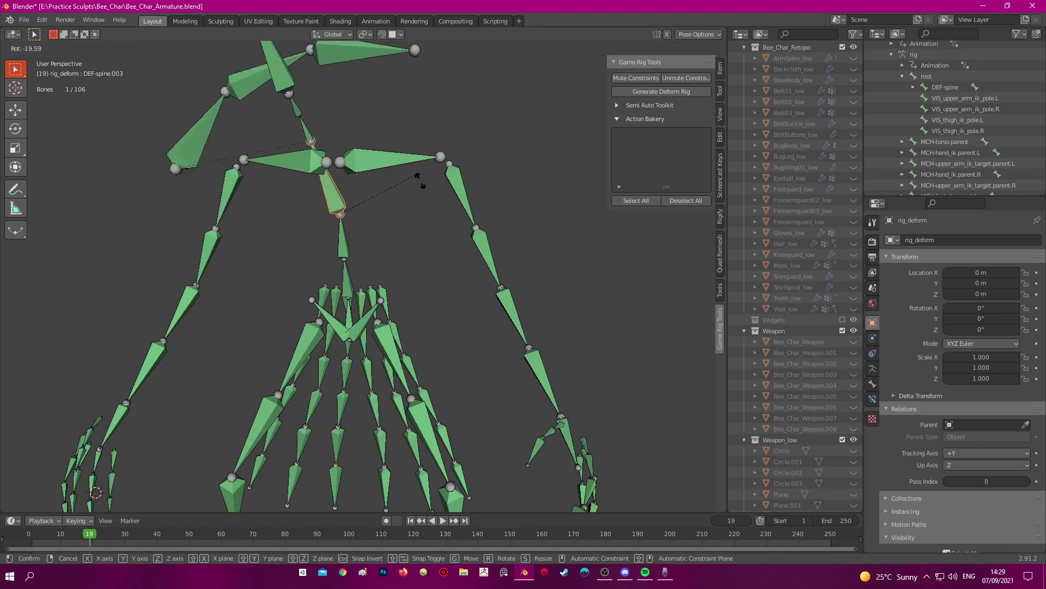
left_click(424, 197)
key("ctrl+z")
Parent DEF-shoulder.L to DEF-spine.003 in Edit Mode, keeping the offset
middle_click_drag(375, 177, 387, 239)
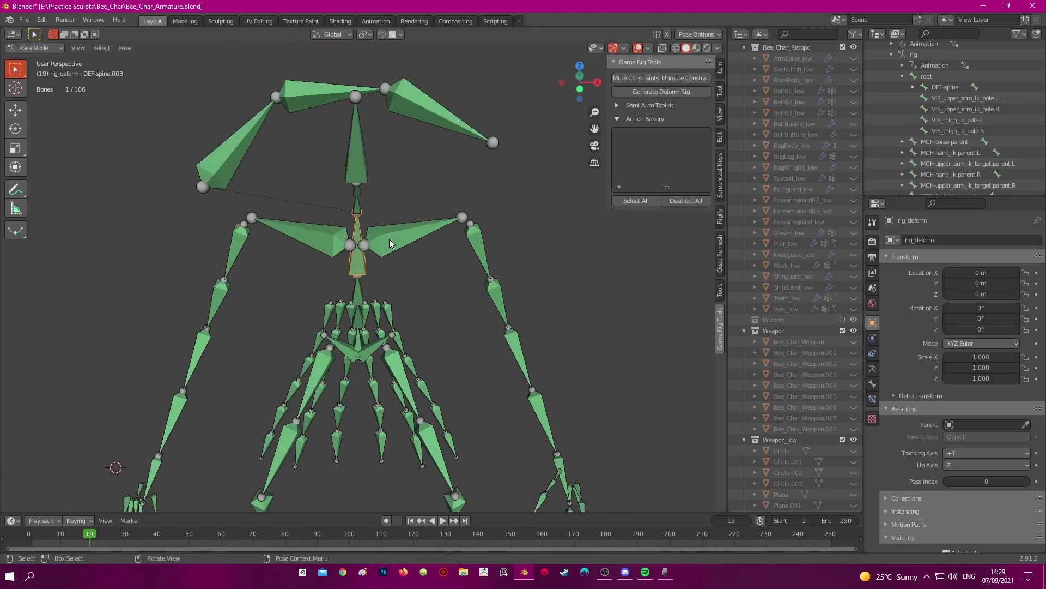
key("Tab")
left_click(390, 239)
left_click(357, 225, "shift")
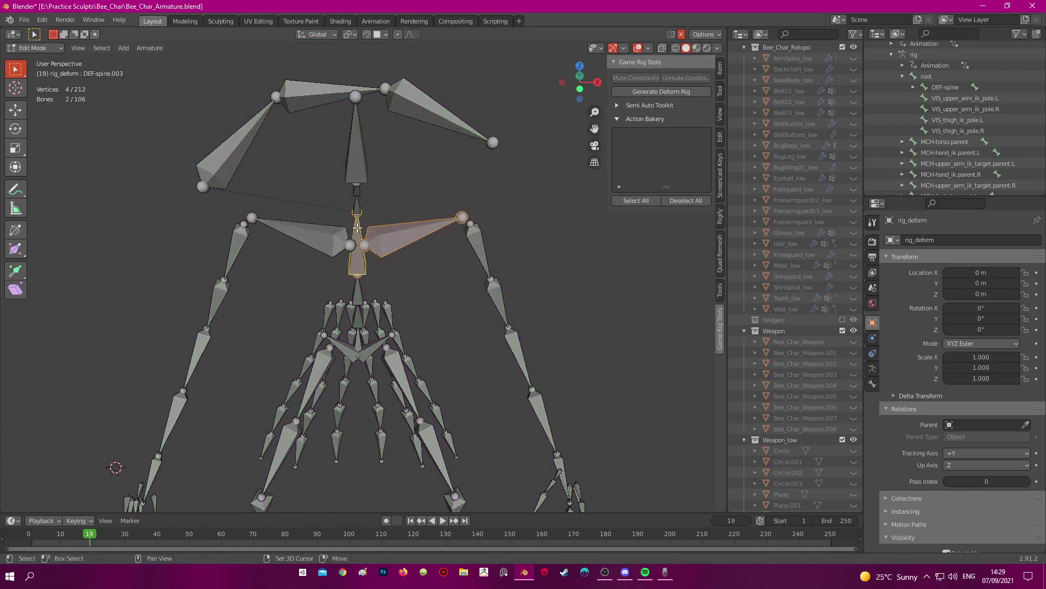
key("ctrl+p")
left_click(357, 226)
Parent both pelvis bones to DEF-spine with Keep Offset
middle_click_drag(397, 285, 422, 212)
scroll(422, 215, "up", 3)
left_click(420, 222)
left_click(357, 232, "shift")
left_click(387, 215, "shift")
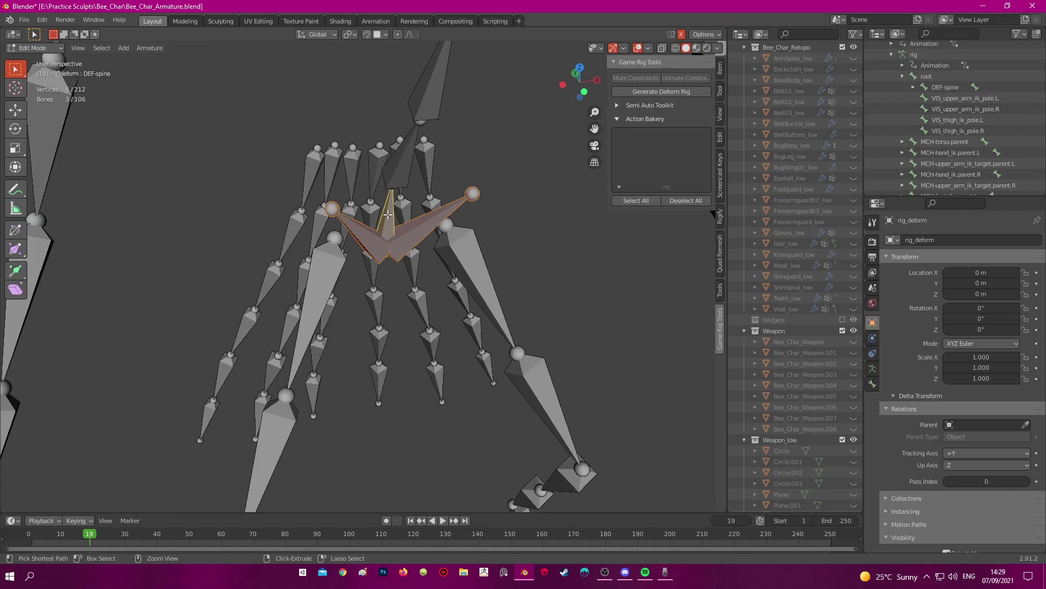
key("ctrl+p")
left_click(388, 214)
Rotate DEF-spine by 23.6° and again by 27.4° in Pose Mode to test the pelvis bones, undoing each rotation
middle_click_drag(388, 218, 396, 243)
key("ctrl+Tab")
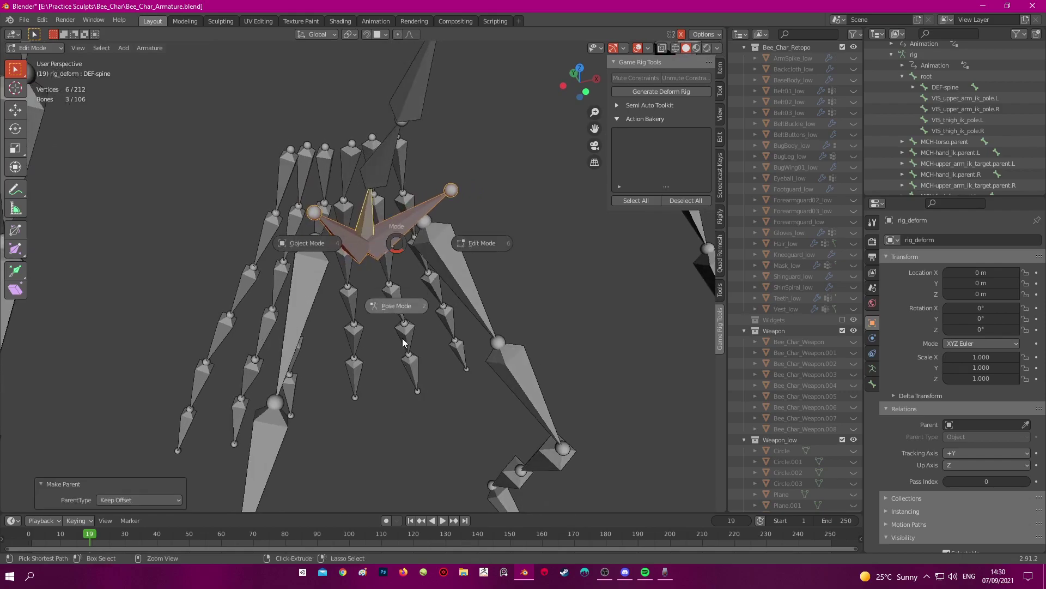
left_click(406, 369)
key("r")
left_click(460, 271)
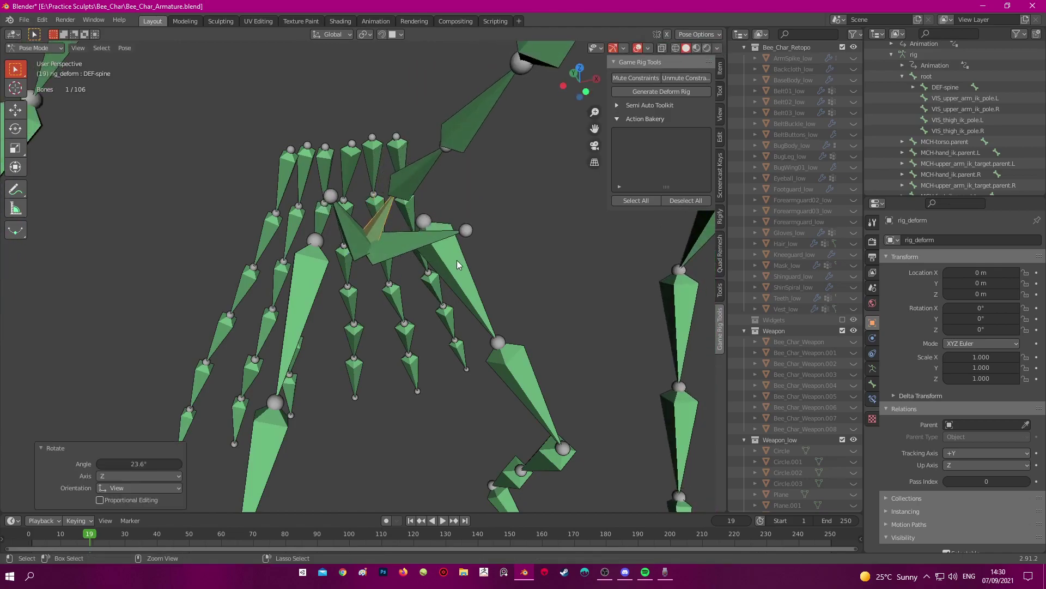
key("Tab")
key("ctrl+Tab")
left_click(452, 401)
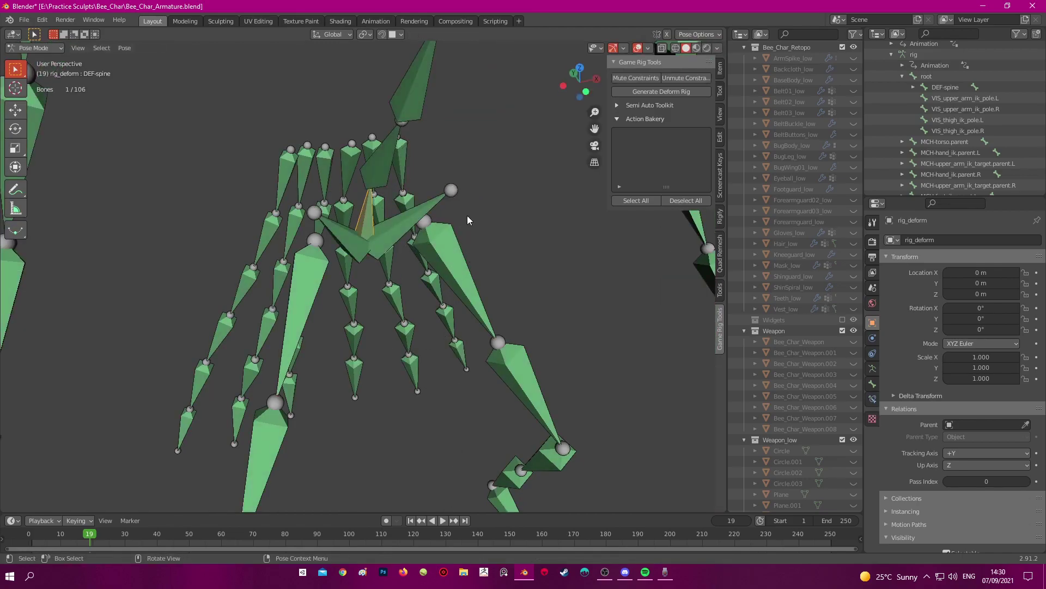
key("r")
left_click(454, 261)
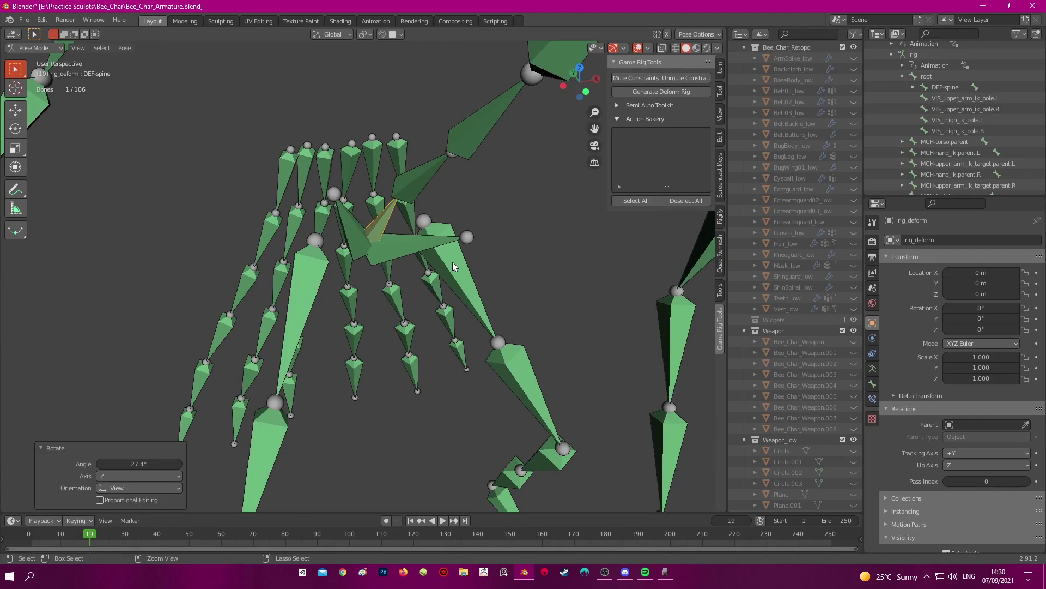
Parent the left upper-leg bone to DEF-pelvis.L in Edit Mode, keeping the offset
key("Tab")
left_click(452, 259)
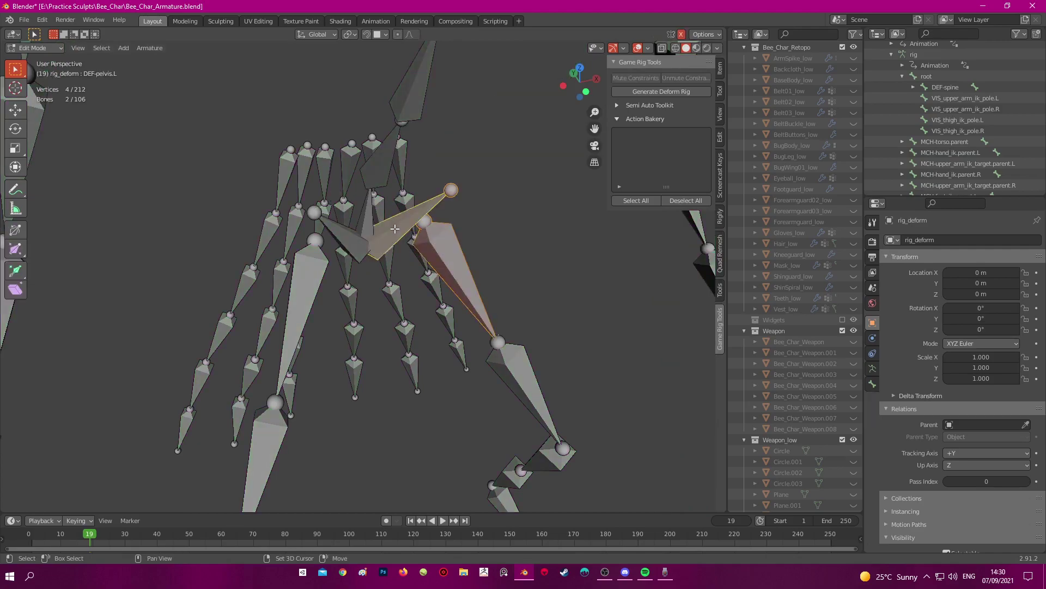
left_click(396, 229, "shift")
key("ctrl+p")
left_click(396, 229)
Select the six topmost bones of the hanging chains behind the pelvis and parent them to DEF-spine, keeping their offset
middle_click_drag(397, 229, 326, 163)
key("a")
key("alt+a")
key("c")
left_click_drag(329, 158, 354, 162)
key("Escape")
mouse_move(355, 162)
middle_mouse_down()
mouse_move(314, 164)
mouse_move(378, 186)
mouse_move(406, 223)
mouse_move(398, 255)
middle_mouse_up()
key("c")
left_click(363, 167)
key("Escape")
middle_click_drag(355, 227, 348, 207)
left_click(336, 208, "shift")
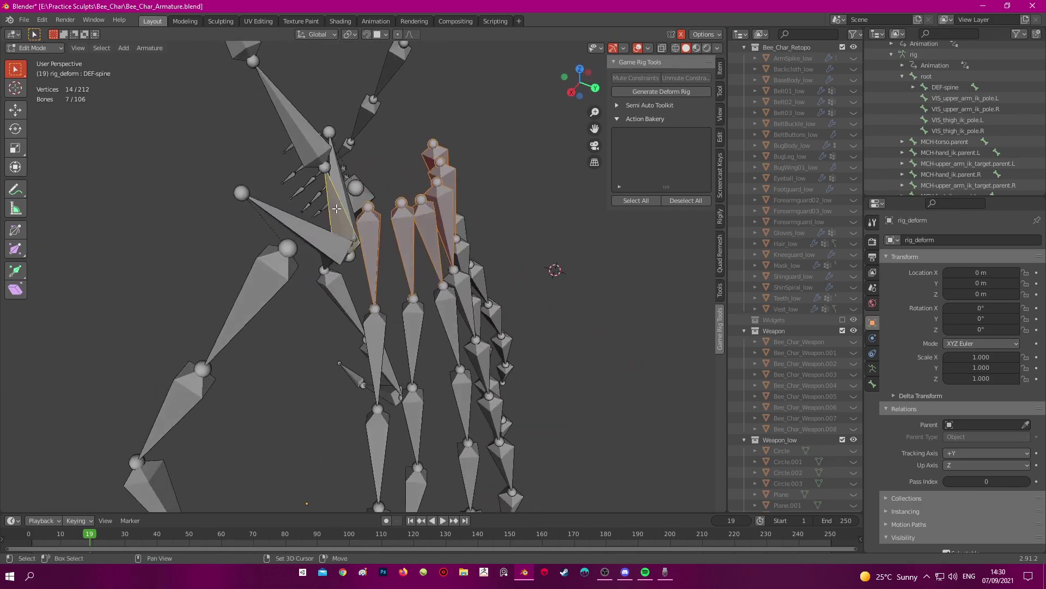
key("ctrl+p")
left_click(336, 208)
Rotate DEF-spine by 40.1° in Pose Mode to test the reparented pelvis, leg and hanging-chain bones, and undo the rotation
middle_click_drag(336, 209, 448, 199)
key("ctrl+Tab")
middle_click_drag(349, 300, 395, 293)
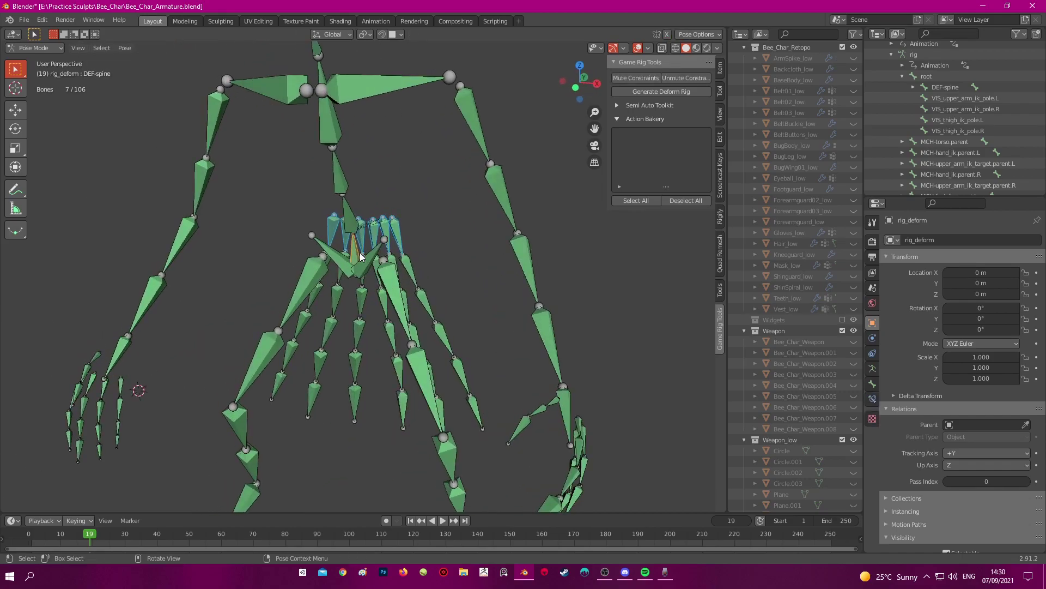
middle_click_drag(360, 259, 375, 223)
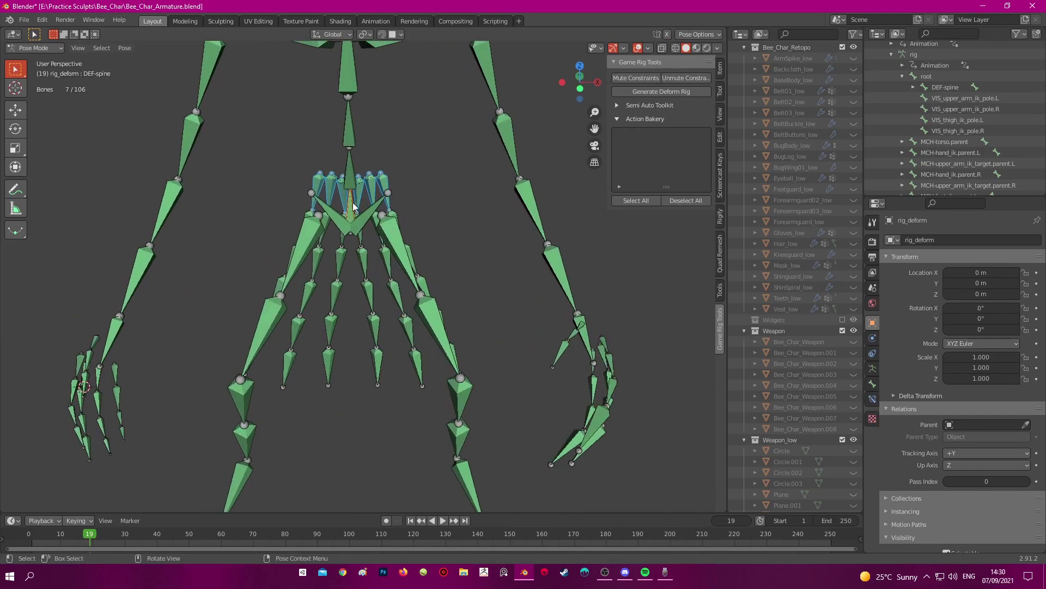
left_click(352, 210)
scroll(454, 219, "down", 6)
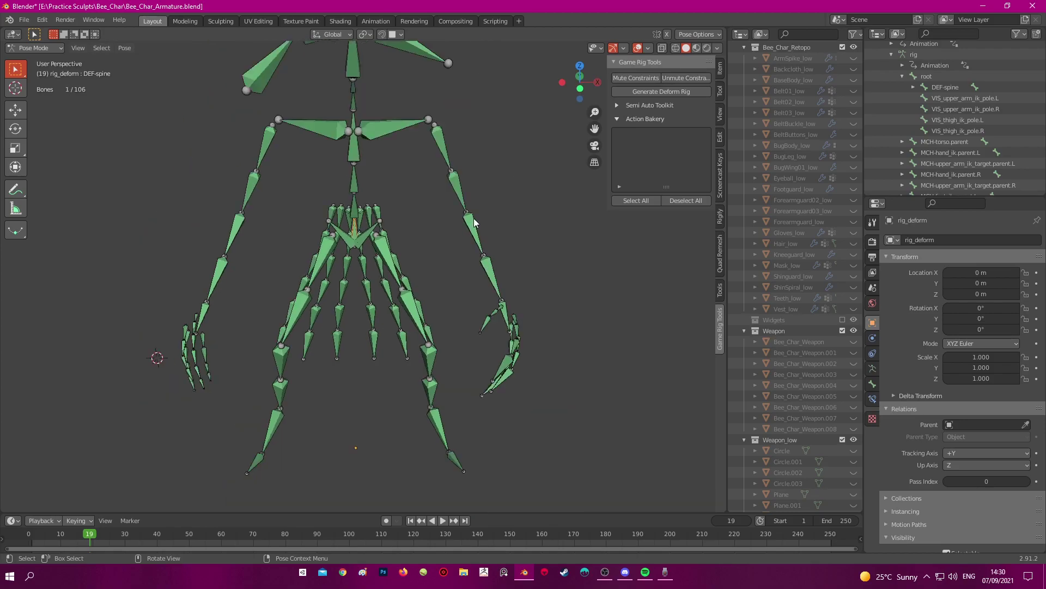
key("r")
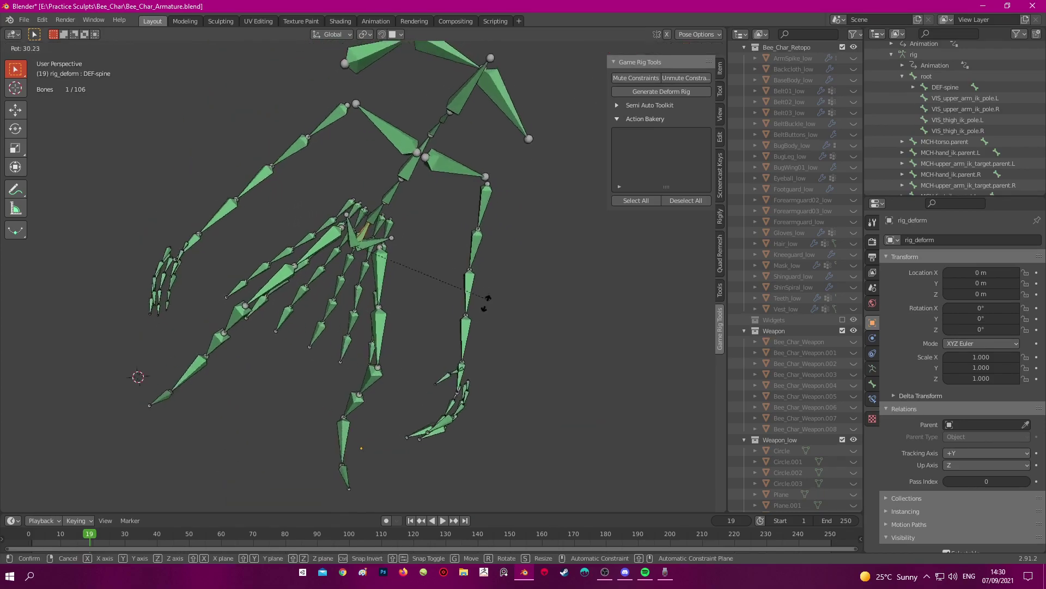
left_click(469, 316)
middle_click_drag(469, 316, 431, 310)
scroll(431, 311, "up", 2)
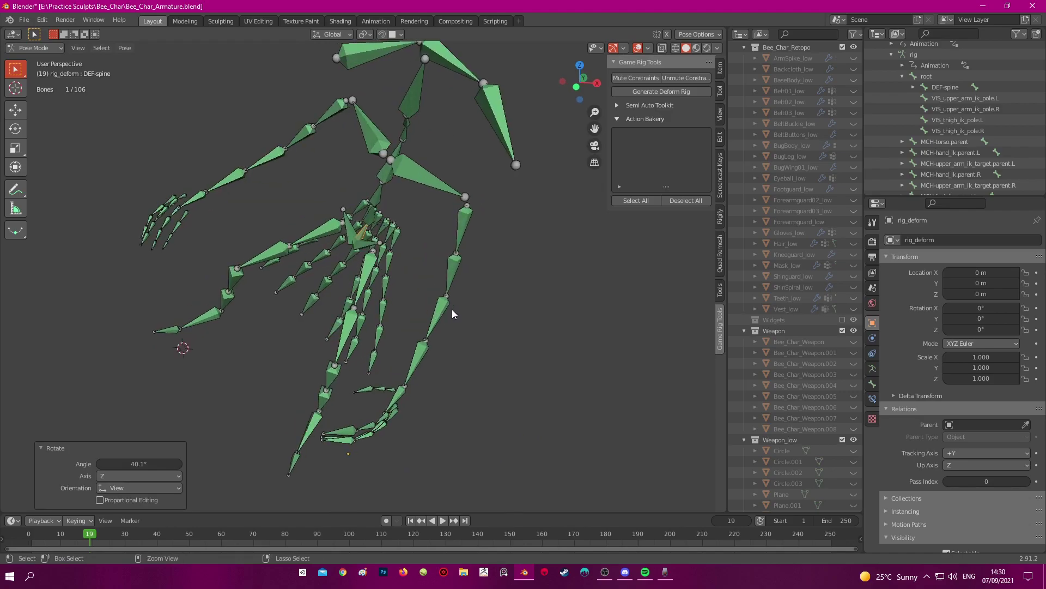
key("ctrl+z")
Return to Object Mode, reveal all hidden objects and deselect everything
key("ctrl+Tab")
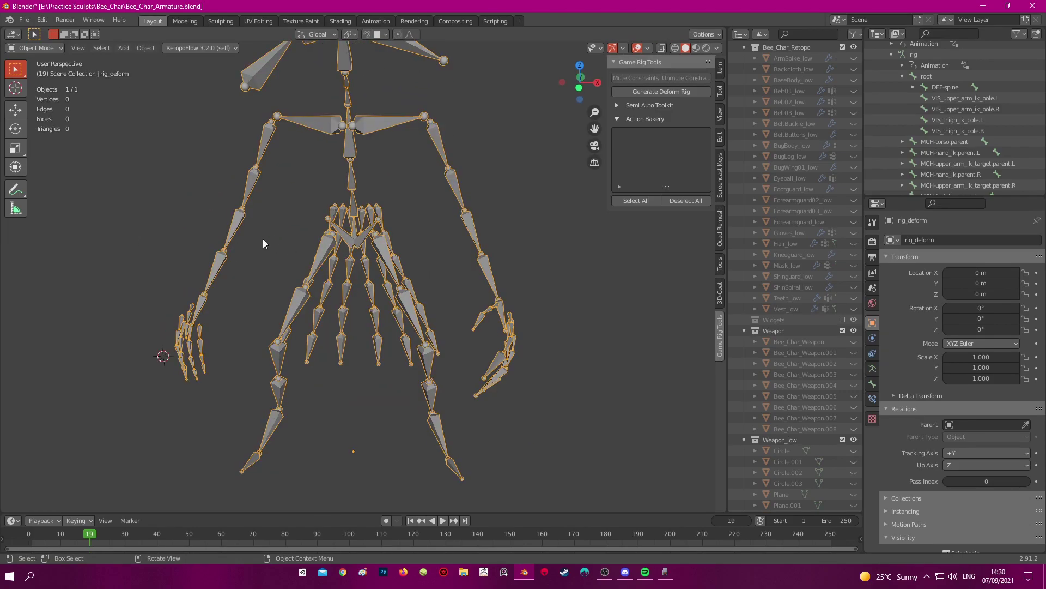
key("alt+h")
key("alt+a")
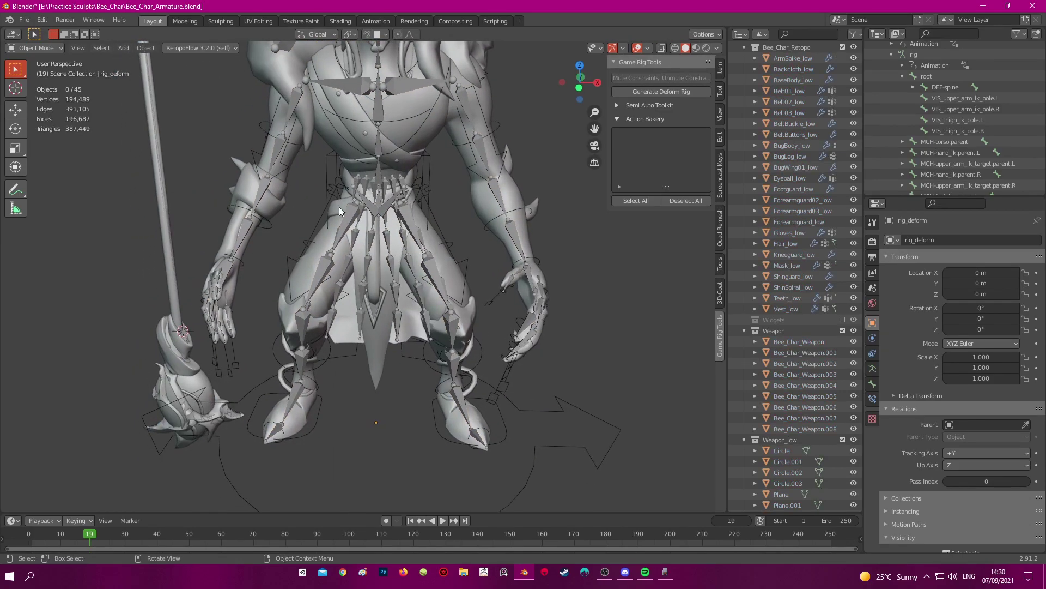
middle_click_drag(296, 159, 349, 178)
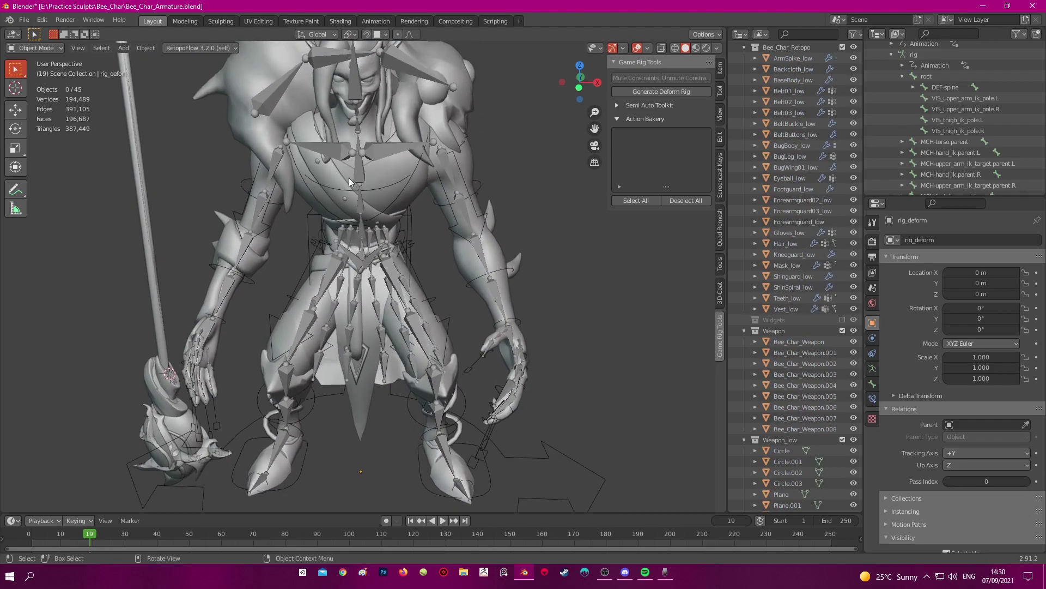
Mute and then unmute the constraints on all rig_deform bones in Pose Mode, and return to Object Mode
left_click(478, 182)
key("ctrl+Tab")
key("a")
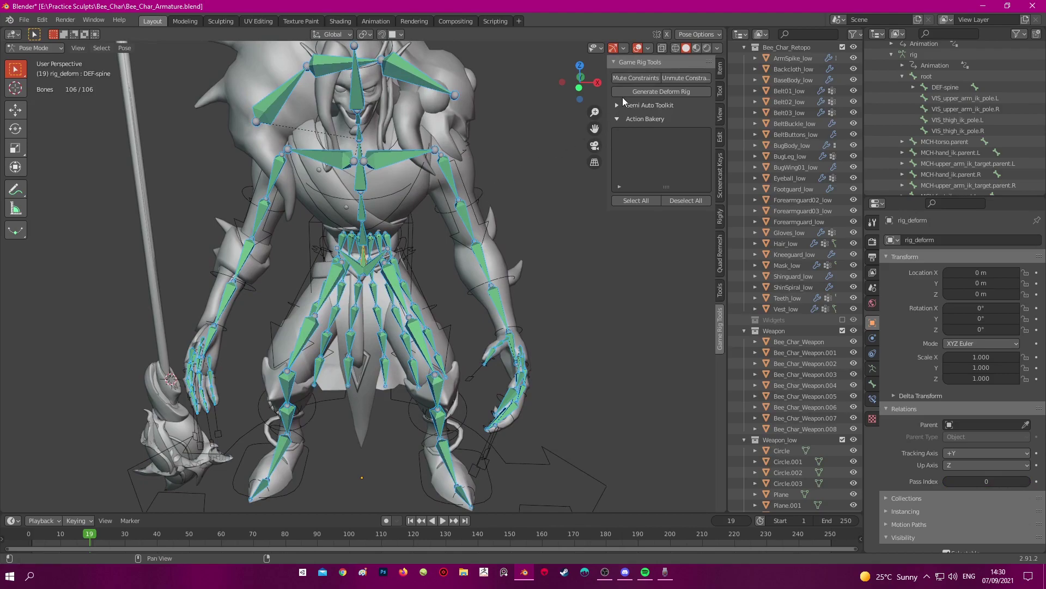
left_click(629, 79)
left_click(676, 79)
key("ctrl+Tab")
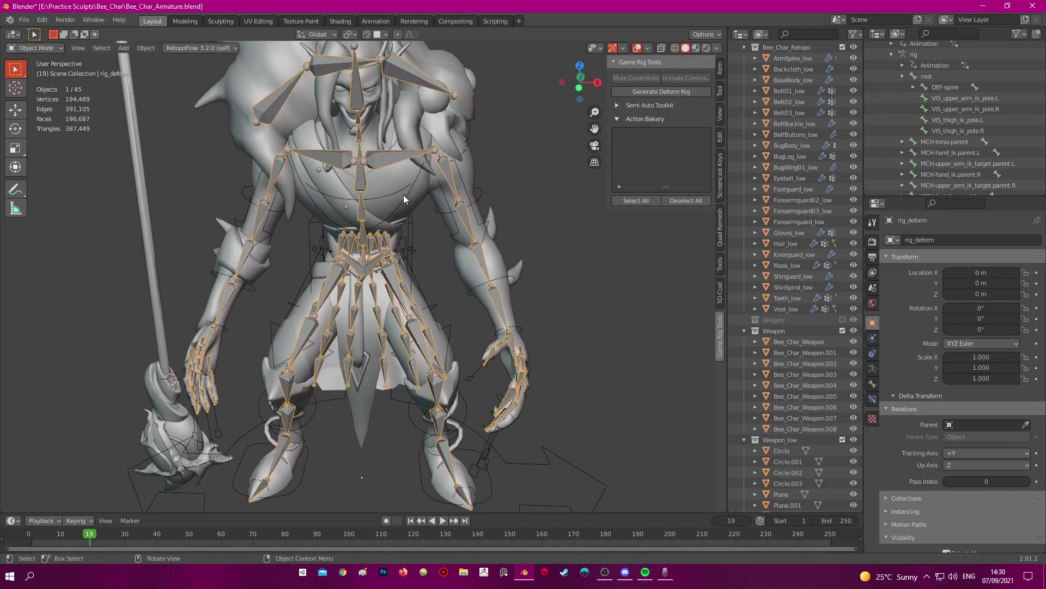
Pose the control rig's hand_ik.L outward and up by about 0.20 m in X and 0.19 m in Z to test the deform arm
left_click(480, 193)
key("ctrl+Tab")
key("shift+z")
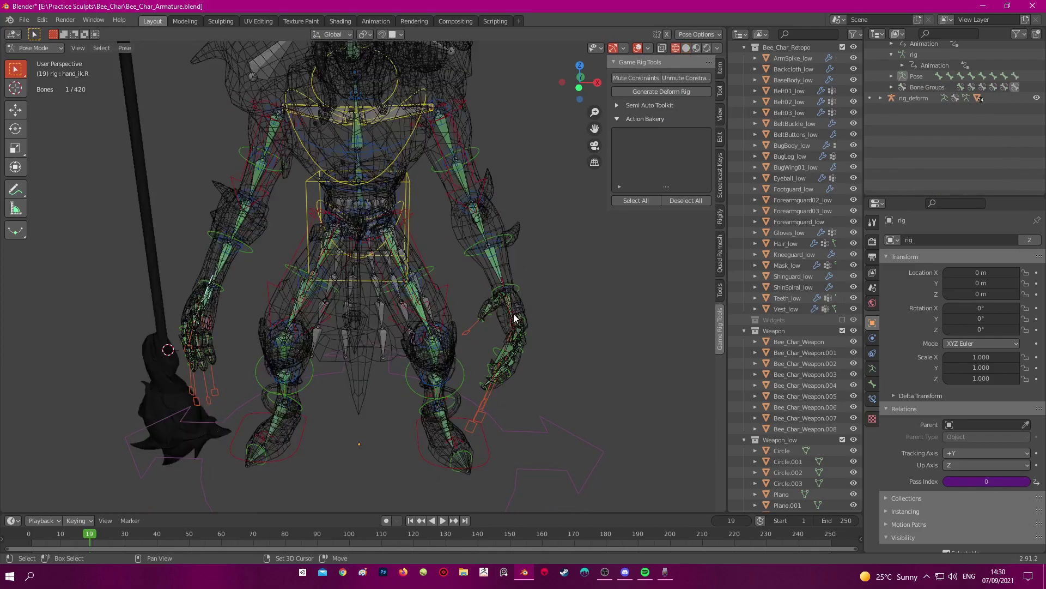
scroll(509, 317, "up", 2)
key("a")
left_click(490, 300)
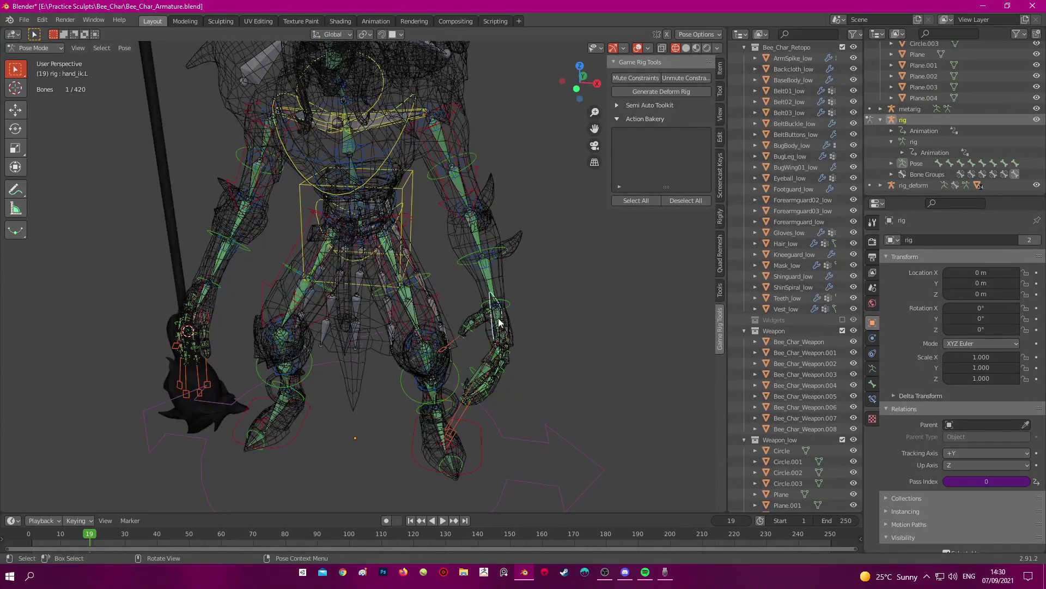
key("shift+z")
key("g")
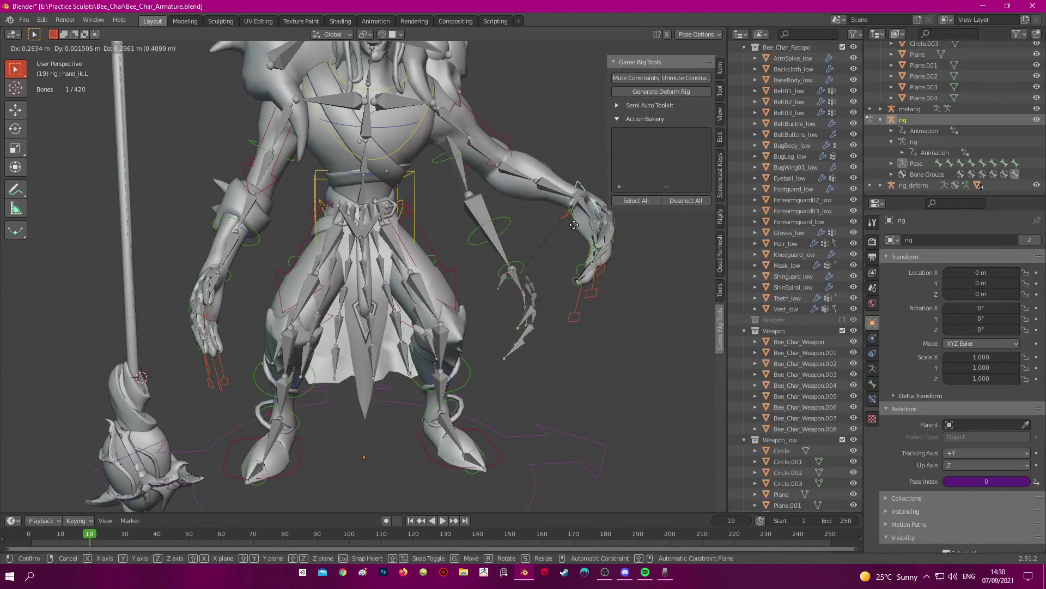
left_click(550, 263)
Try further moves of hand_ik.L, including one of about 1.07 m in Y and -0.30 m in Z, undoing each
scroll(550, 263, "down", 2)
key("g")
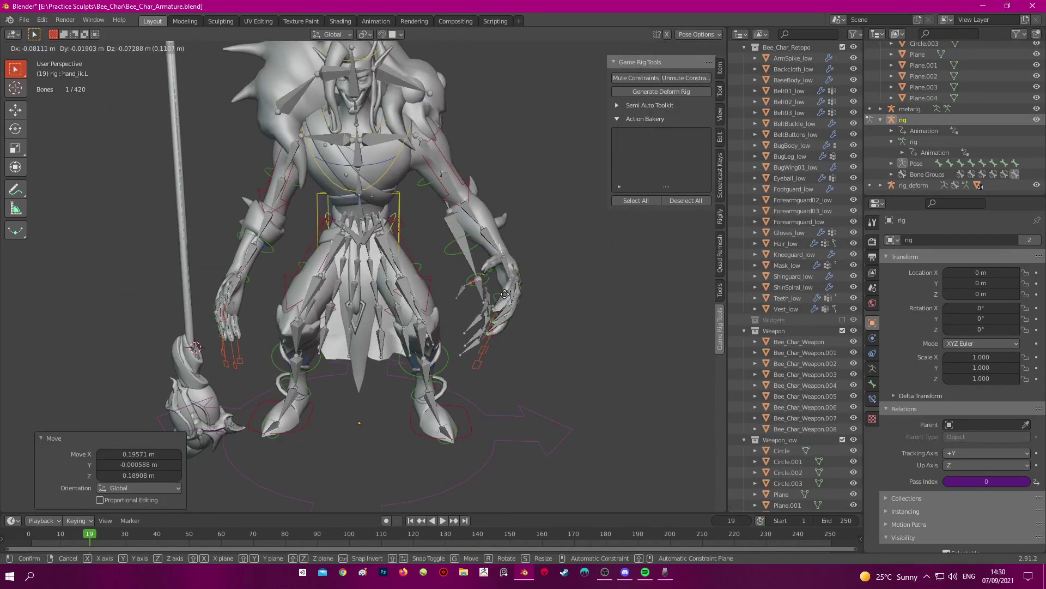
key("x")
left_click(469, 334)
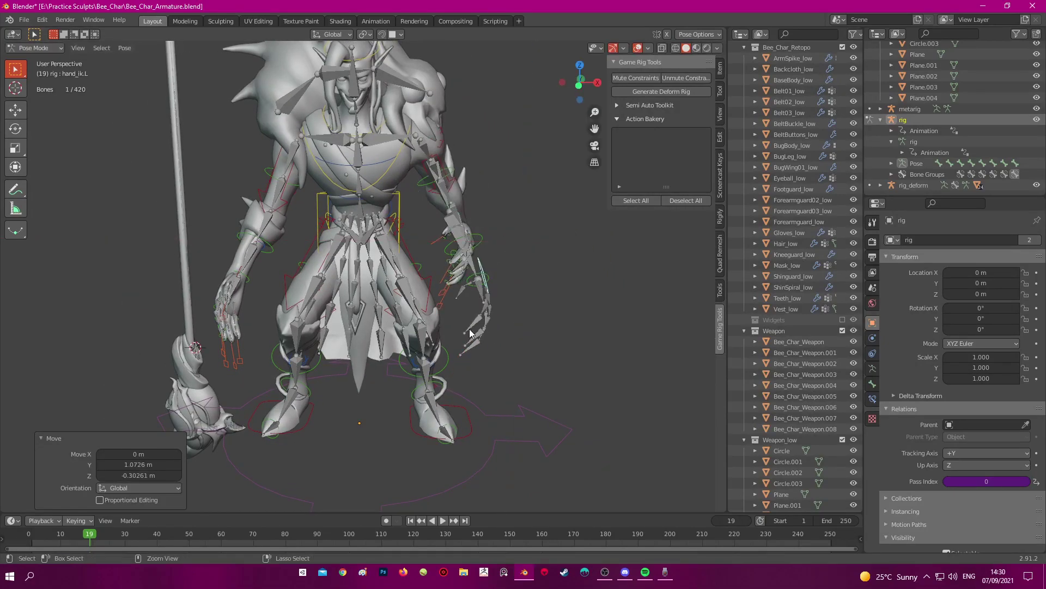
key("ctrl+z")
scroll(490, 277, "up", 2)
middle_click_drag(491, 250, 422, 299, "shift")
scroll(436, 301, "down", 2)
key("g")
left_click(416, 308)
key("ctrl+z")
Move hand_ik.R outward and up by about -0.18 m in X and 0.21 m in Z to test the right deform arm
middle_click_drag(355, 312, 322, 297, "shift")
scroll(301, 276, "up", 4)
left_click(284, 273)
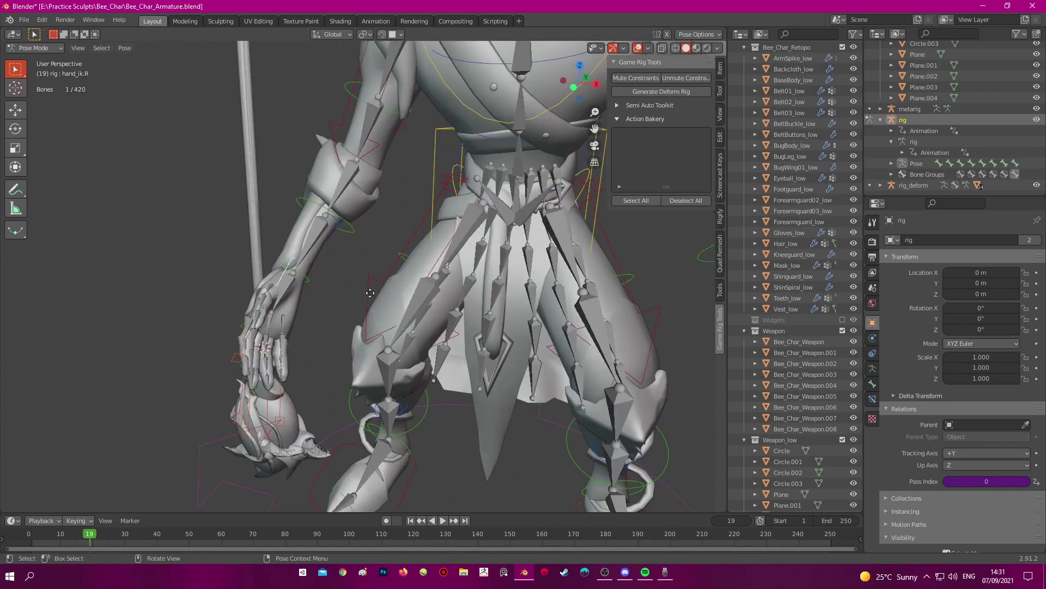
key("g")
left_click(316, 223)
scroll(333, 240, "down", 4)
middle_click_drag(359, 265, 316, 271, "shift")
middle_click_drag(316, 270, 357, 266)
scroll(357, 265, "up", 2)
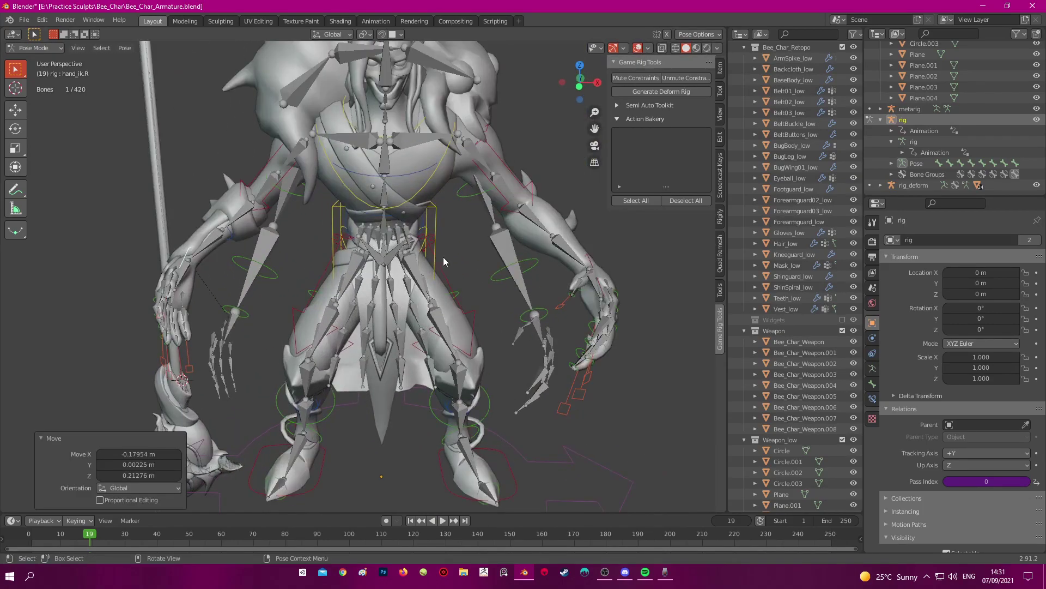
scroll(450, 255, "up", 2)
middle_click_drag(450, 255, 437, 227, "shift")
Select rig_deform in Object Mode and examine its bones in Edit Mode and its place in the scene hierarchy
key("ctrl+Tab")
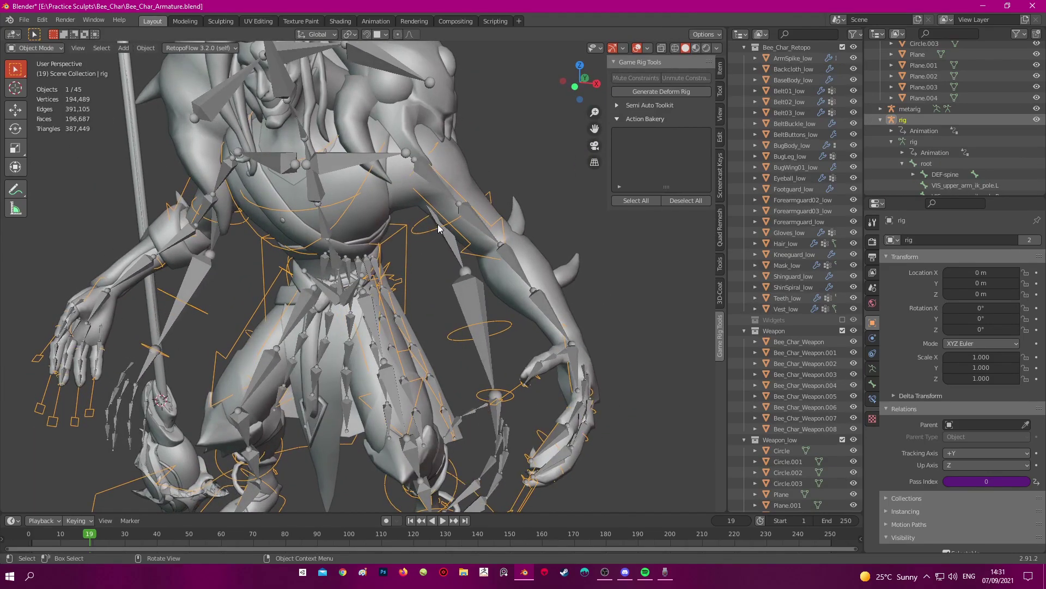
left_click(435, 176)
middle_click_drag(435, 176, 403, 222)
scroll(403, 221, "up", 2)
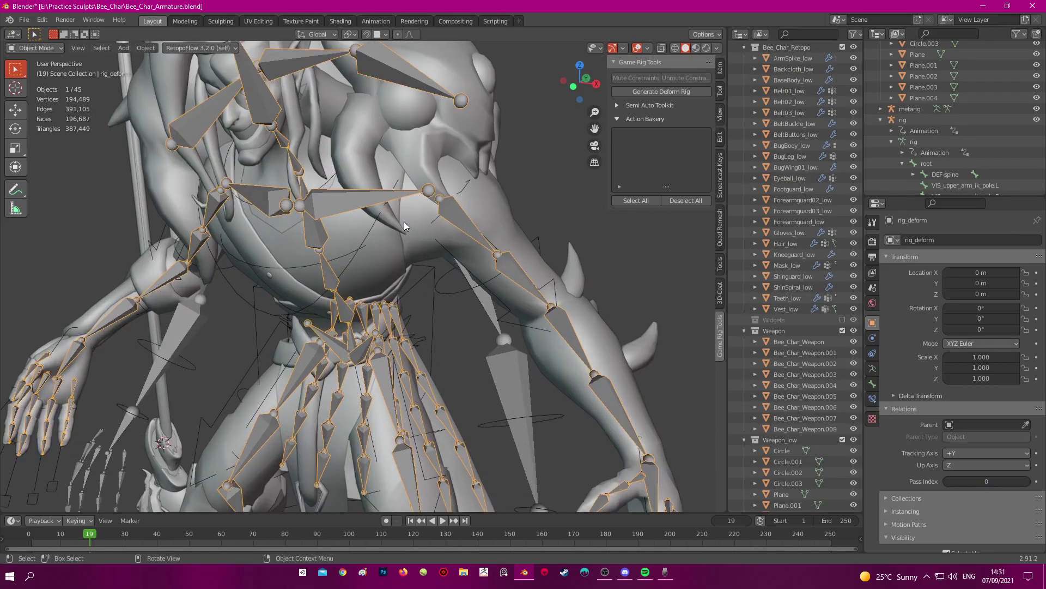
key("Tab")
scroll(404, 221, "down", 4)
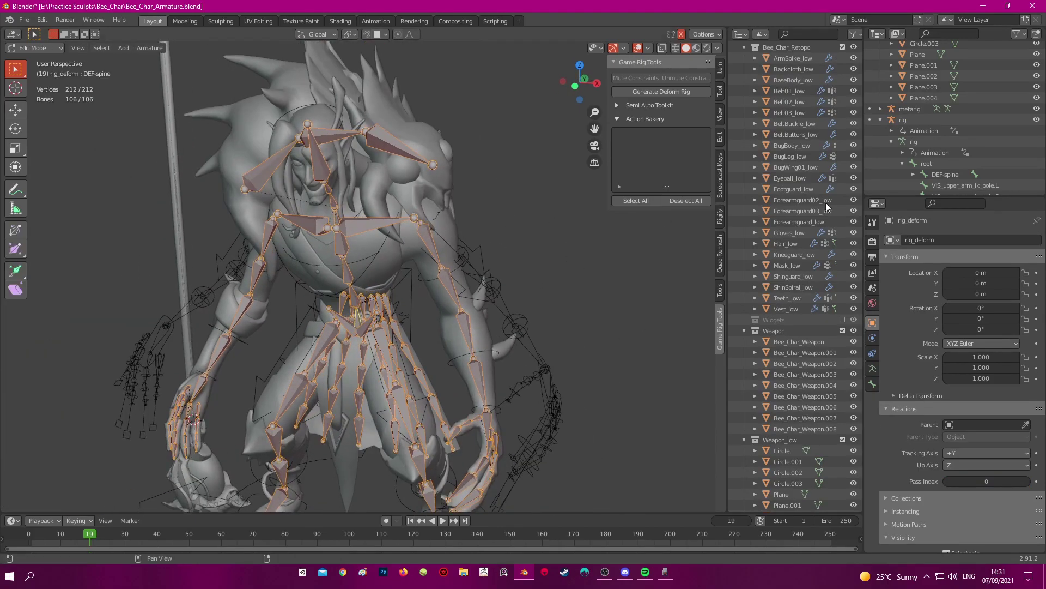
scroll(969, 182, "down", 5)
scroll(402, 216, "up", 3)
mouse_move(399, 217)
middle_mouse_down()
mouse_move(405, 229)
mouse_move(410, 209)
mouse_move(420, 224)
mouse_move(404, 225)
mouse_move(417, 234)
mouse_move(404, 229)
middle_mouse_up()
scroll(400, 200, "down", 3)
scroll(420, 224, "up", 2)
scroll(421, 224, "up", 1)
key("Tab")
scroll(403, 229, "down", 1)
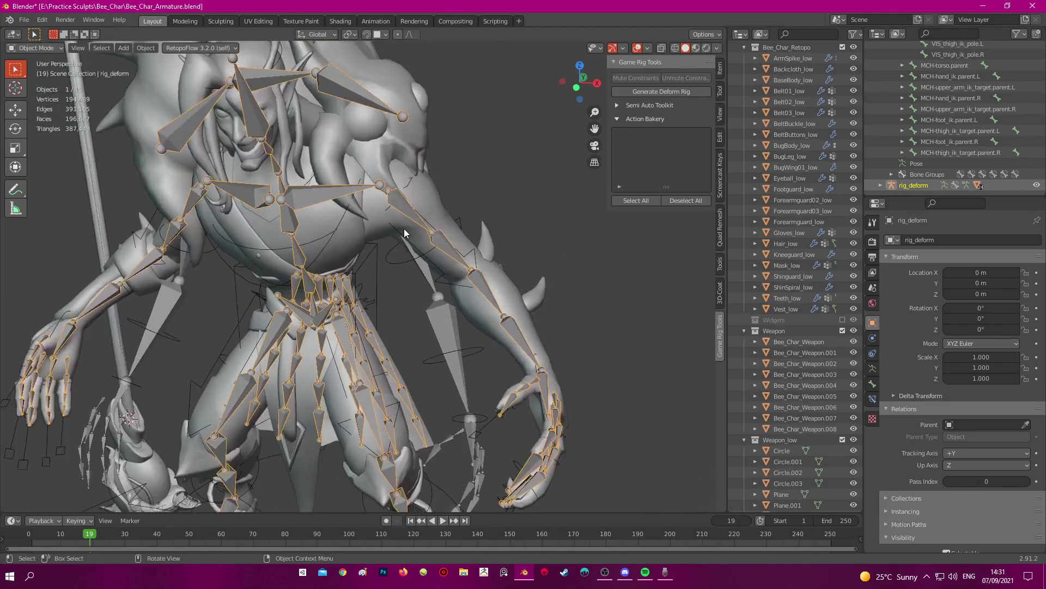
Rename the rig_deform object to Root and expand its hierarchy
double_click(913, 185)
type("R")
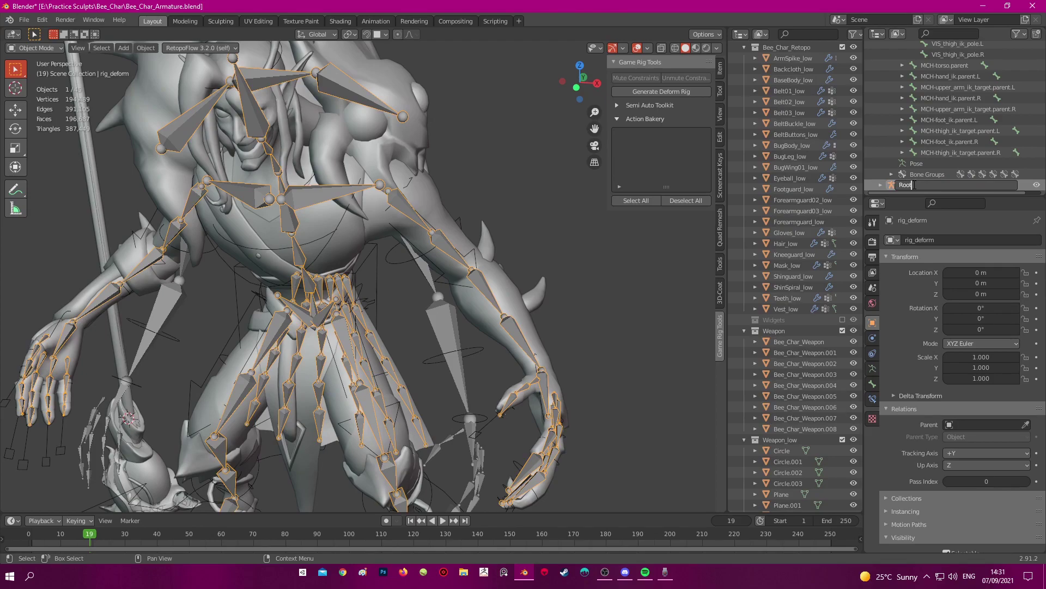
type("oot")
key("Return")
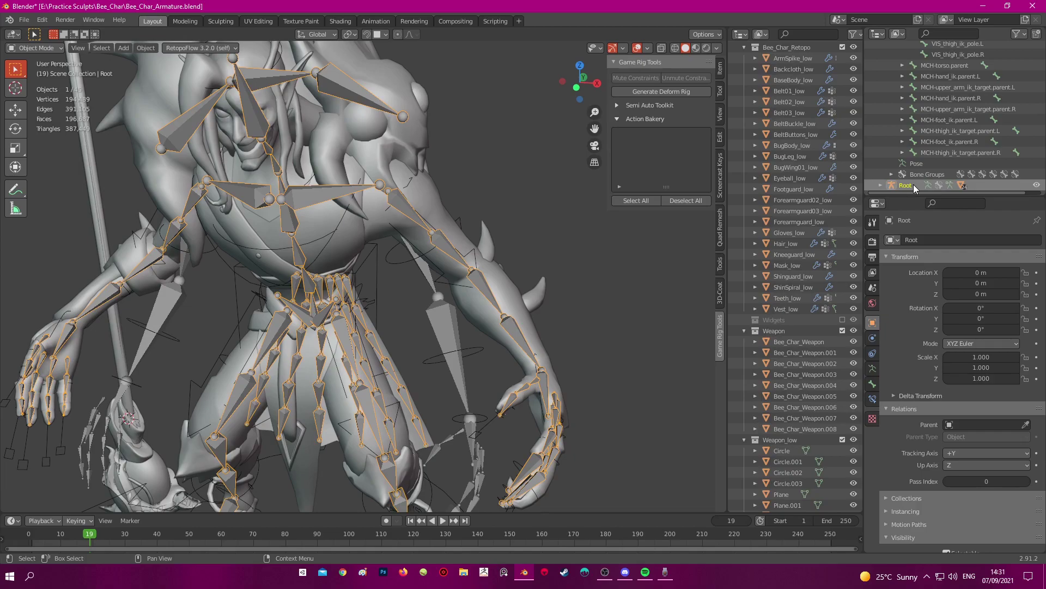
left_click(882, 185)
Select the control rig in Pose Mode and clear all transforms on its selected bones
middle_click_drag(555, 214, 458, 235)
scroll(510, 216, "up", 2)
scroll(522, 218, "down", 1)
scroll(525, 218, "up", 2)
scroll(525, 218, "down", 2)
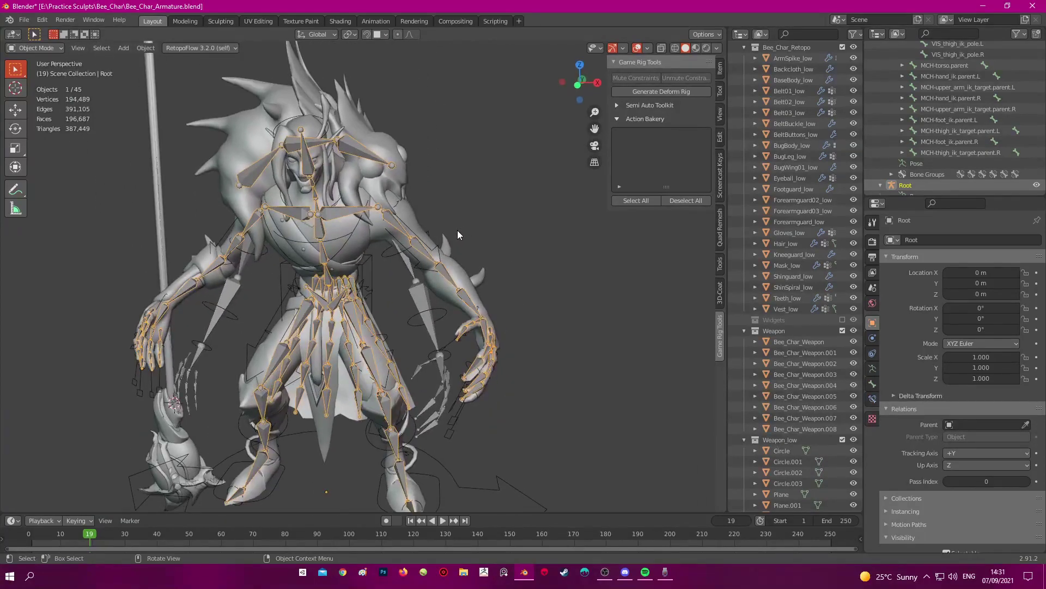
left_click(395, 254)
key("ctrl+Tab")
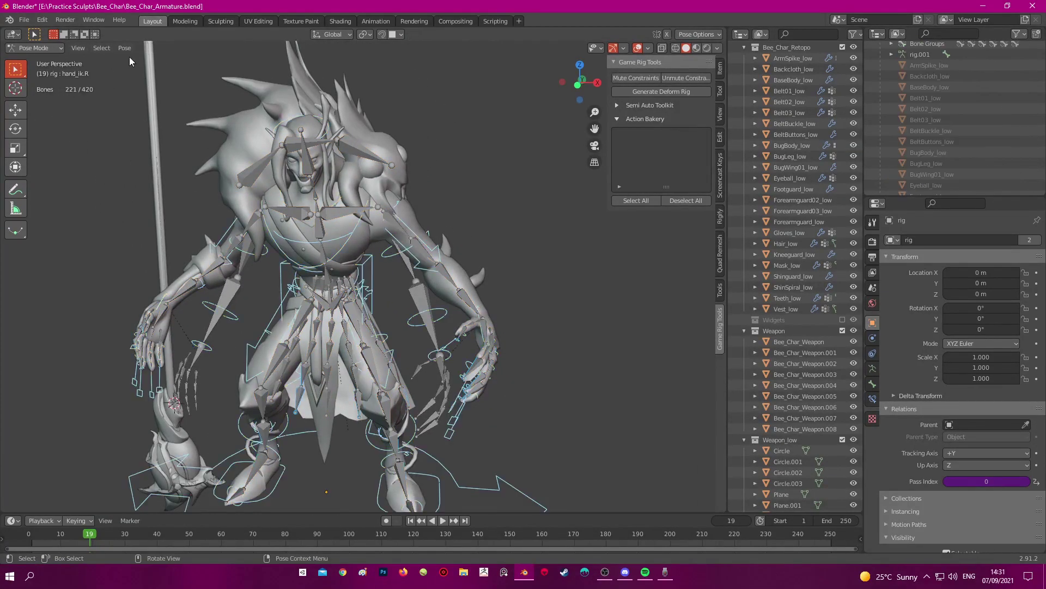
left_click(124, 48)
mouse_move(152, 71)
left_click(256, 74)
scroll(379, 159, "up", 1)
middle_click_drag(378, 159, 424, 156)
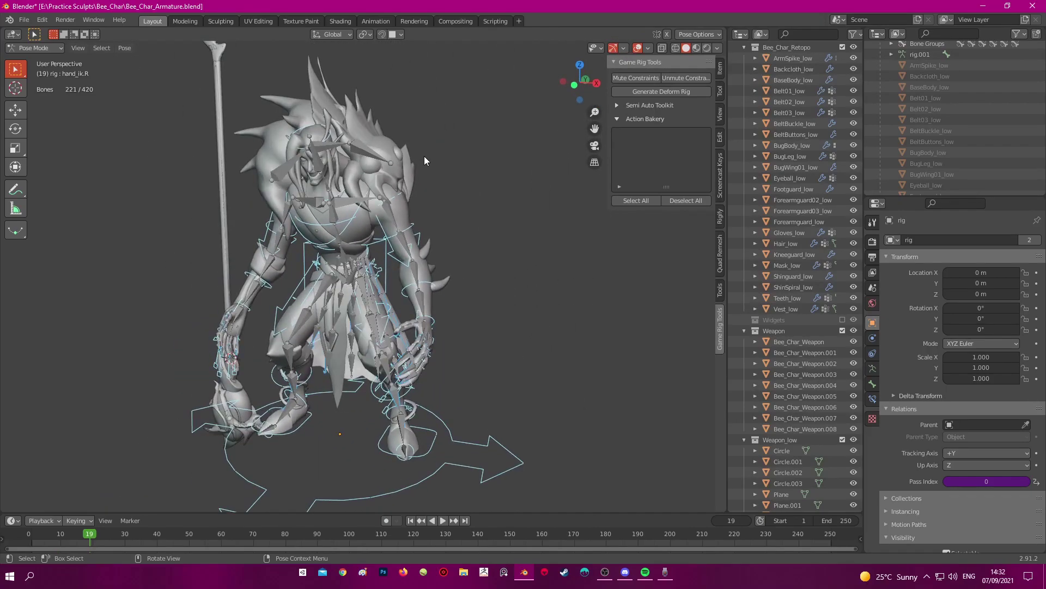
scroll(424, 156, "up", 1)
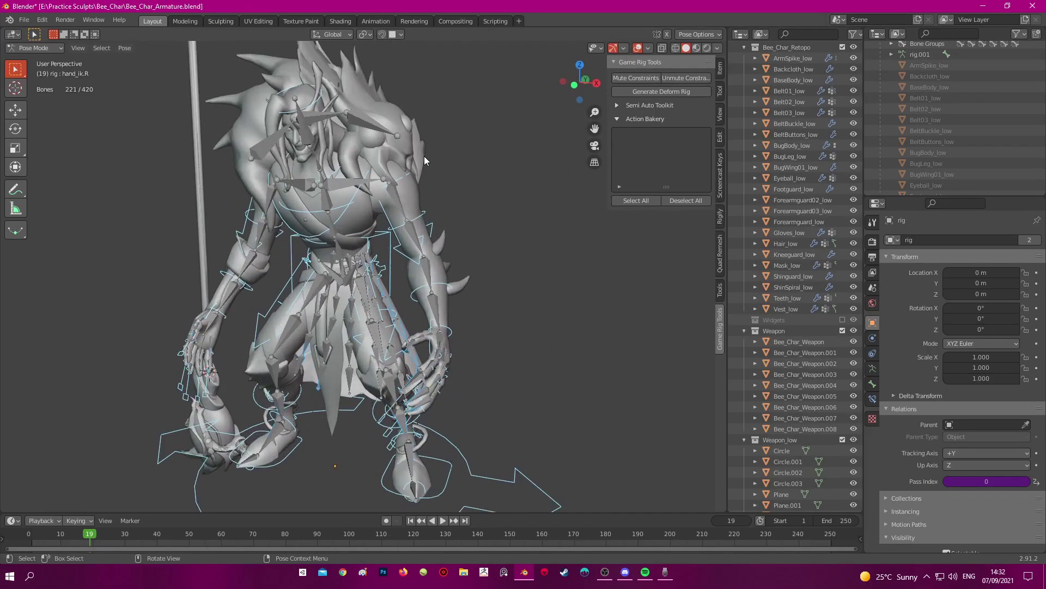